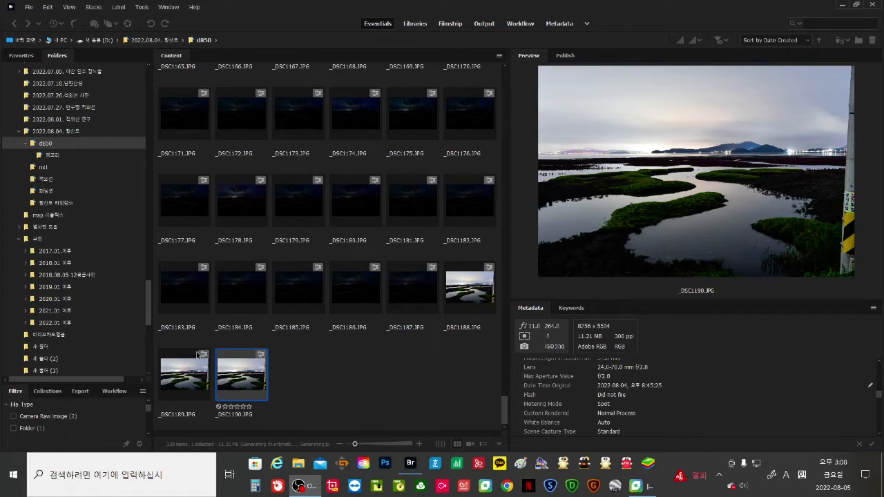
Step: Browse back through the d850 folder's photos from _DSC1190.JPG to the first shot, _DSC0872.NEF
key("Up")
key("Up")
key("Up")
key("Up")
key("Up")
key("Up")
key("Up")
key("Up")
key("Up")
key("Up")
key("Up")
key("Up")
key("Up")
key("Up")
key("Up")
key("Up")
key("Up")
key("Up")
key("Up")
key("Up")
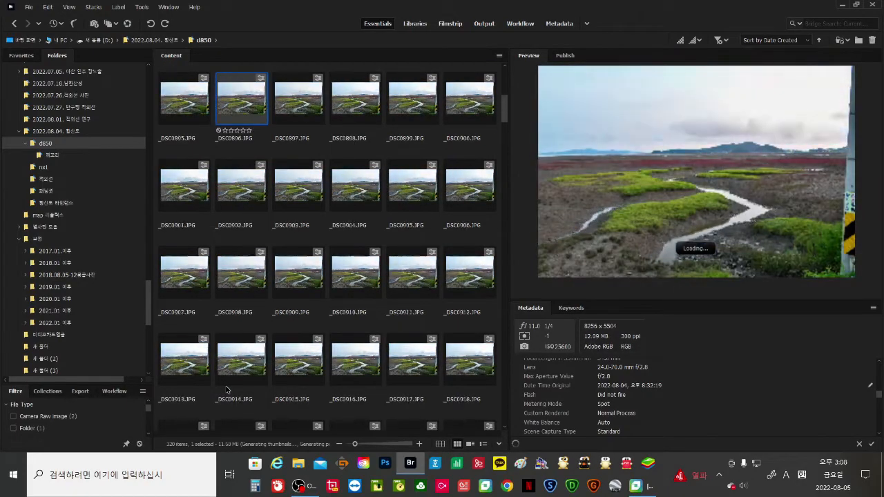
key("Up")
key("Up")
key("Up")
key("Up")
key("Up")
key("Up")
key("Up")
key("Up")
key("Up")
key("Up")
key("Up")
key("Up")
key("Up")
key("Up")
key("Up")
key("Up")
key("Up")
key("Up")
Step: View _DSC0872.NEF full screen, inspect the grass mounds up close, and return to the thumbnails
key("space")
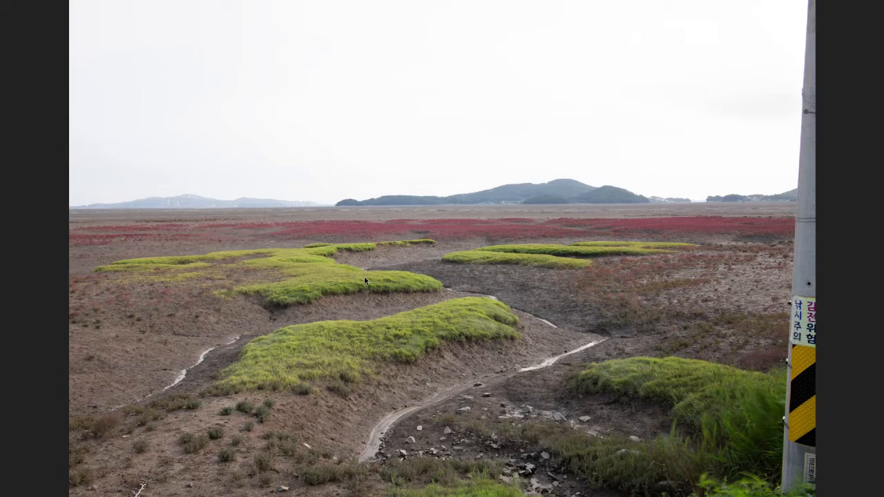
scroll(367, 283, "up", 5)
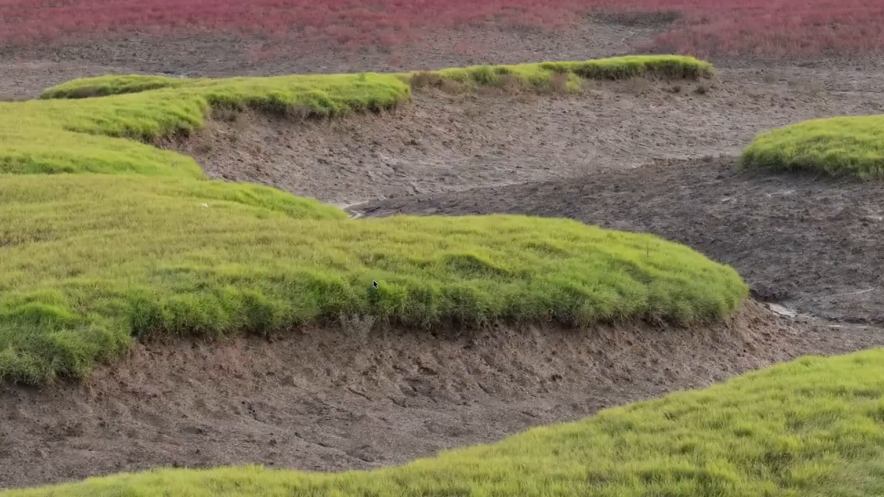
scroll(373, 280, "down", 5)
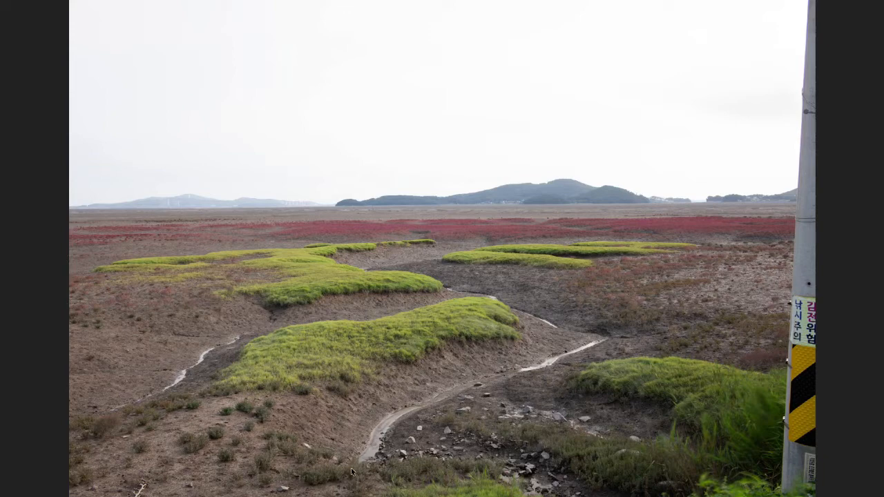
key("Escape")
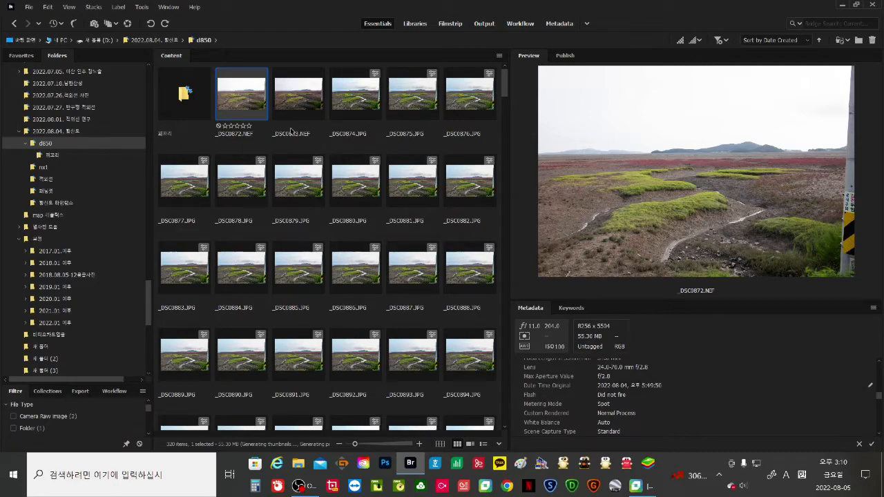
key("space")
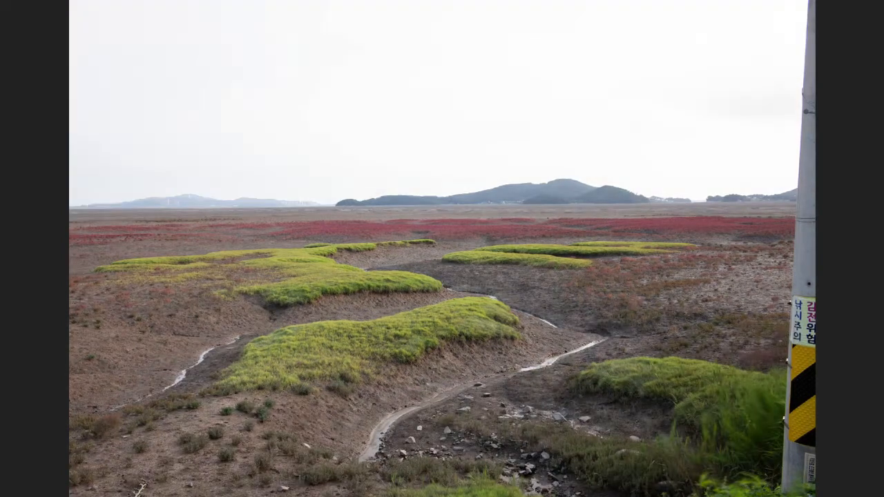
key("space")
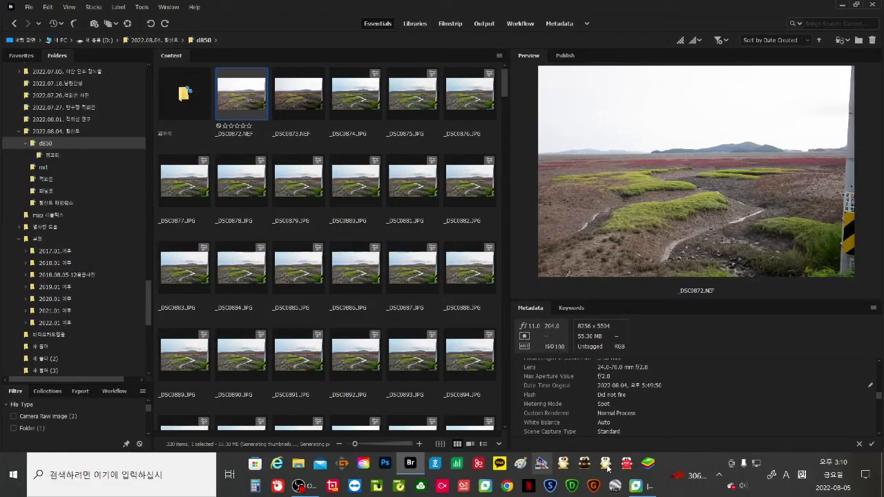
Step: Preview the tideland sequence from _DSC0874.JPG forward to the dark evening frame _DSC1114.JPG
left_click(348, 104)
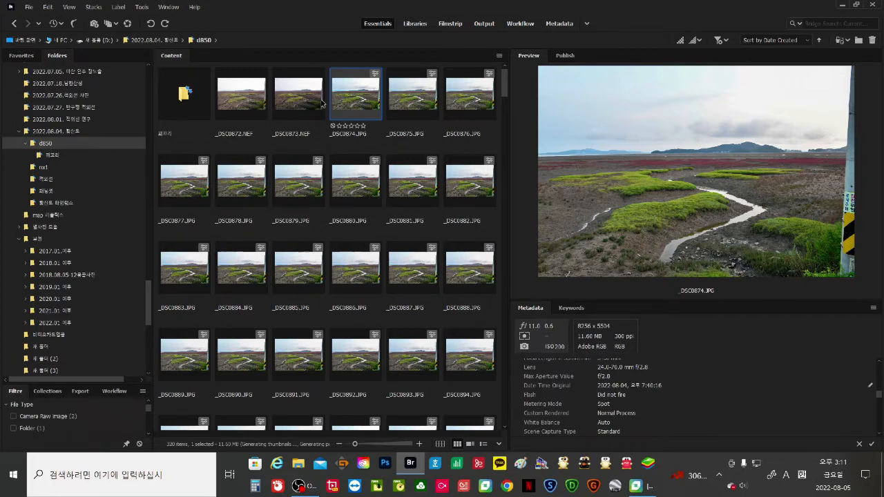
key("Down")
key("Down")
key("Down")
key("Down")
key("Down")
key("Down")
key("Down")
key("Down")
key("Down")
key("Down")
key("Down")
key("Down")
key("Down")
key("Down")
key("Down")
key("Down")
key("Down")
key("Down")
key("Down")
key("Down")
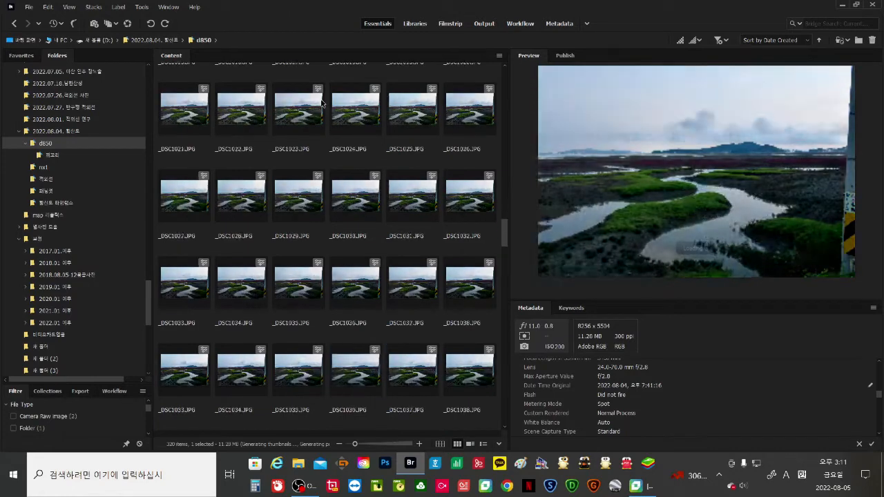
key("Down")
key("Down")
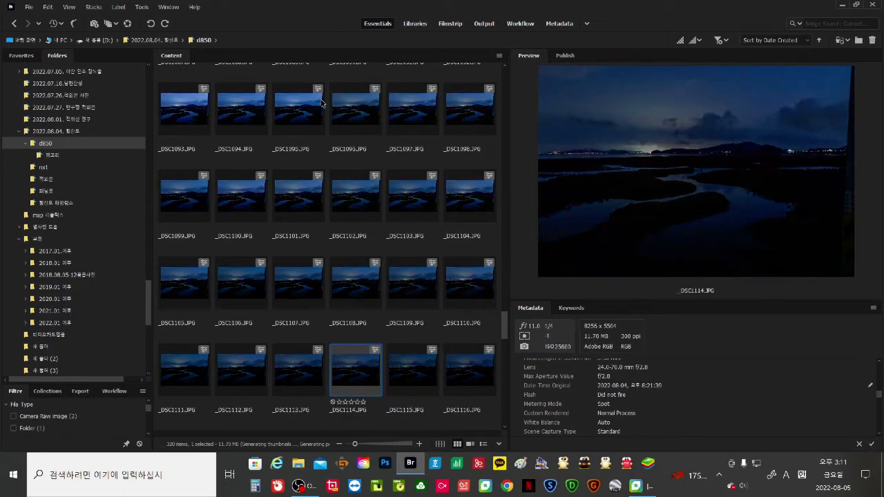
Step: Select _DSC1102.JPG and browse back through the sequence to the dusk shot _DSC1018.JPG
left_click(346, 212)
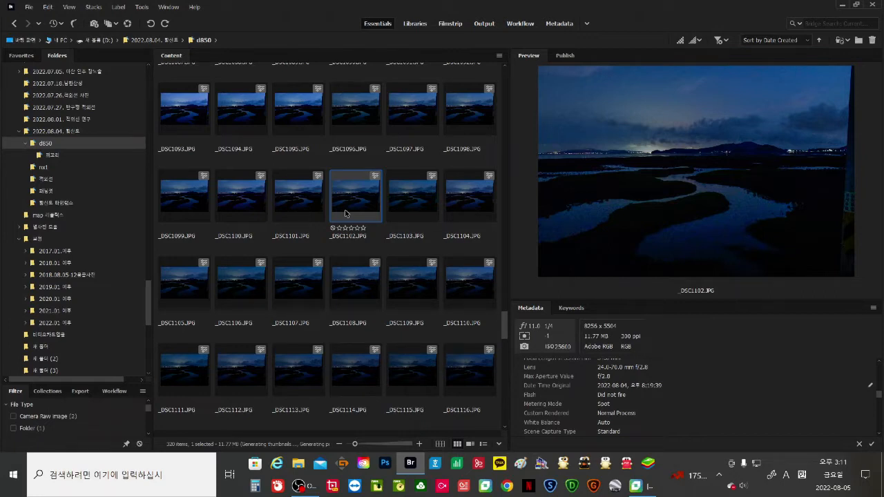
key("Up")
key("Up")
key("Up")
key("Up")
key("Up")
key("Up")
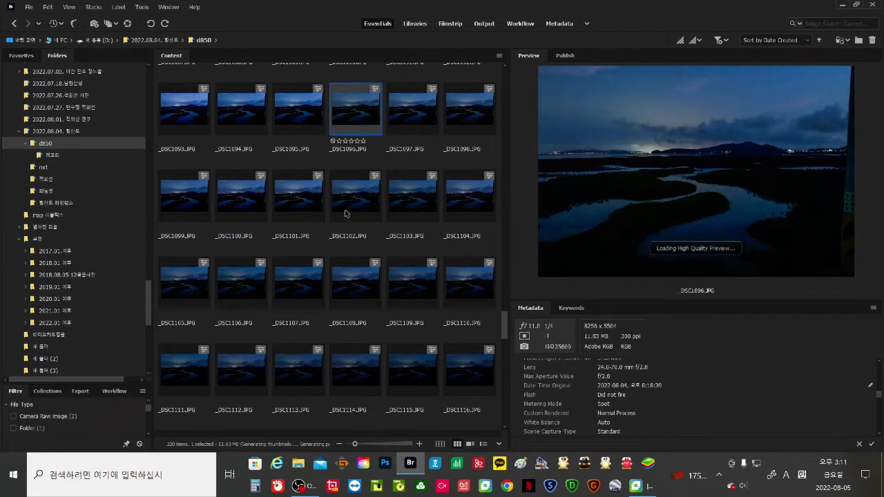
key("Up")
key("Up")
key("Up")
key("Up")
key("Up")
key("Up")
key("Up")
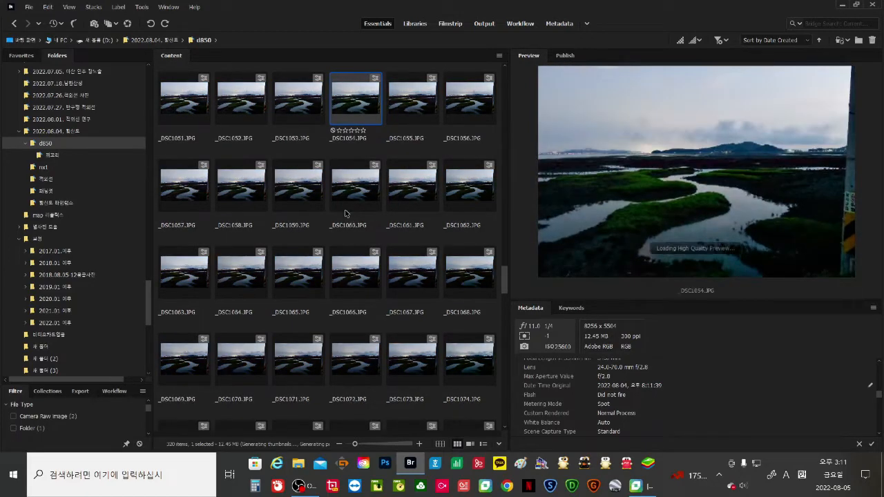
key("Up")
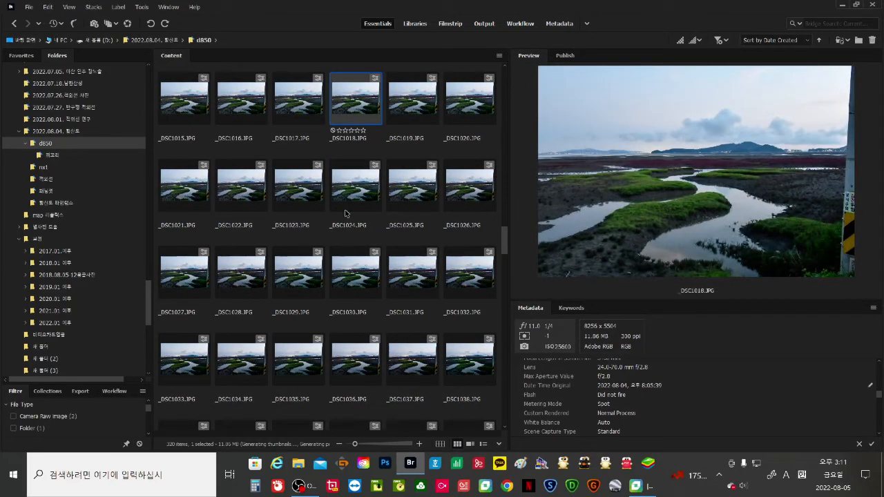
Step: Review the time-lapse frames full screen, starting at _DSC1018.JPG, through the change from day to night, and return to the thumbnails at _DSC1186.JPG
key("space")
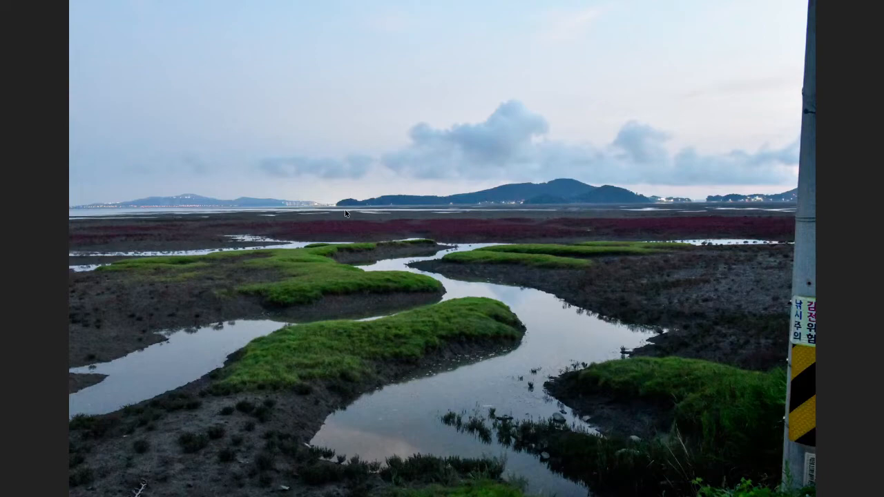
key("Right")
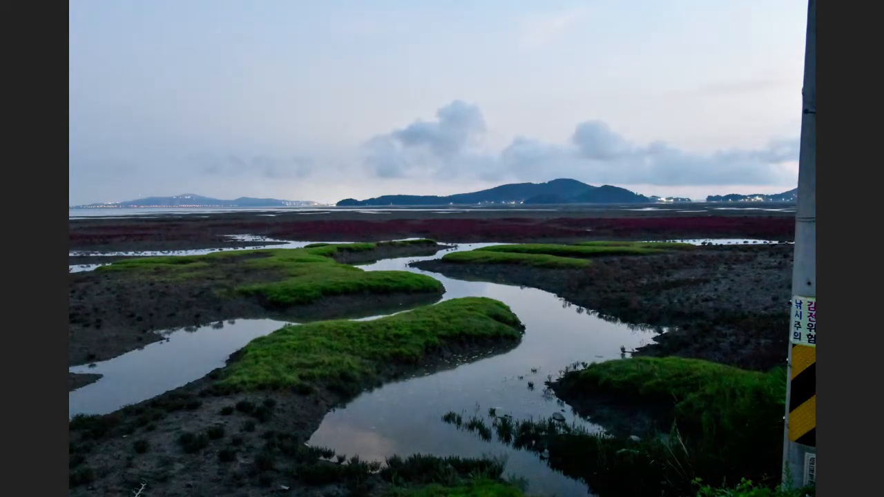
key("Right")
key("Right")
key("Right")
key("Right")
key("Right")
key("Right")
key("Right")
key("Right")
key("Right")
key("Right")
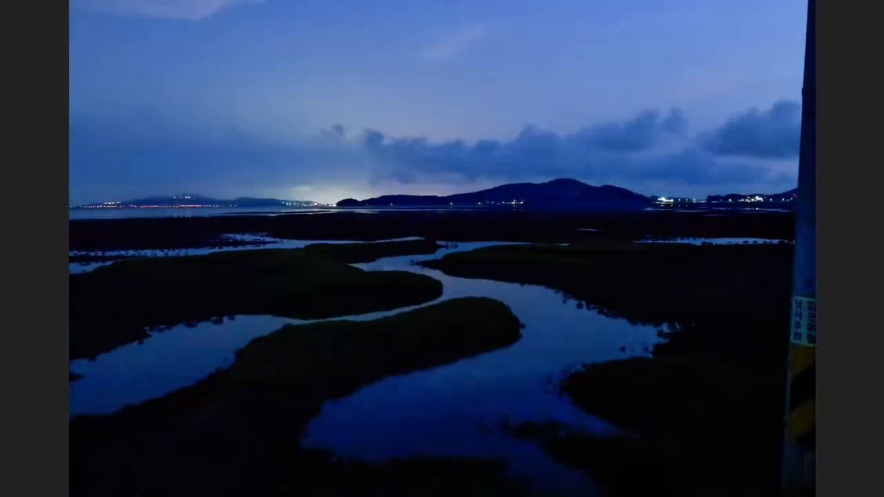
key("Right")
key("Right")
key("Right")
key("Right")
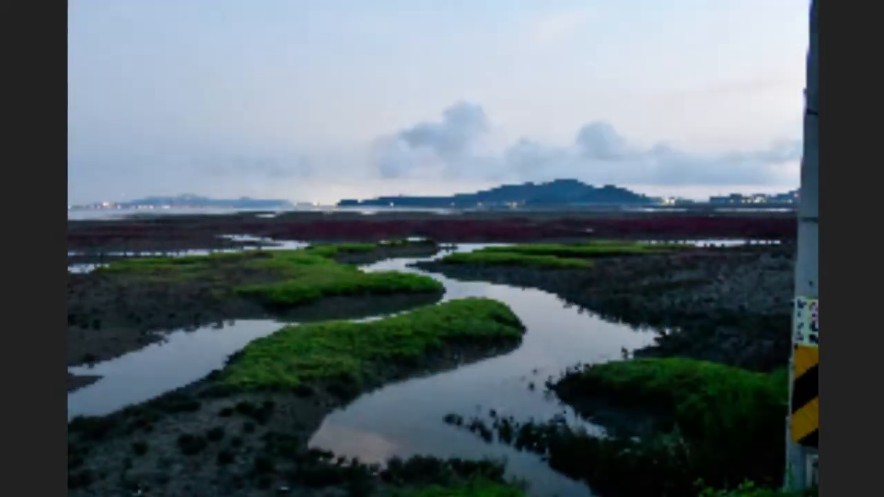
key("Right")
key("Right")
key("Right")
key("Right")
key("Right")
key("Right")
key("Right")
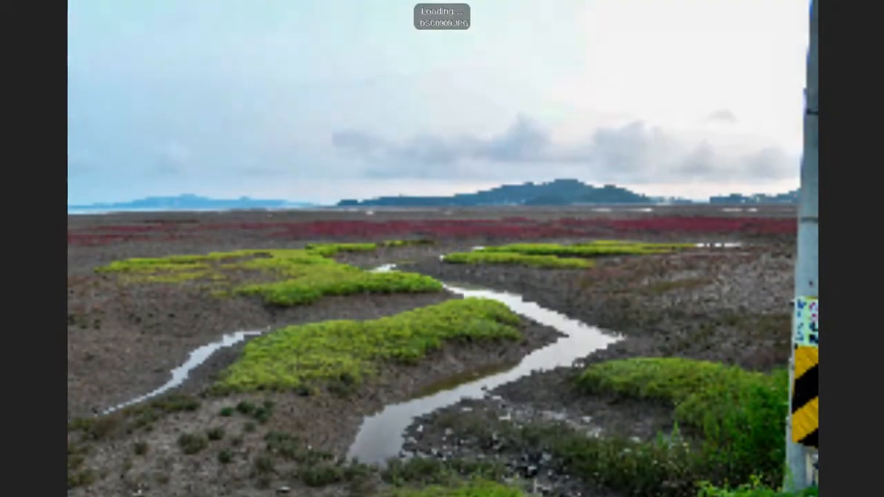
key("Right")
key("Right")
key("Right")
key("Right")
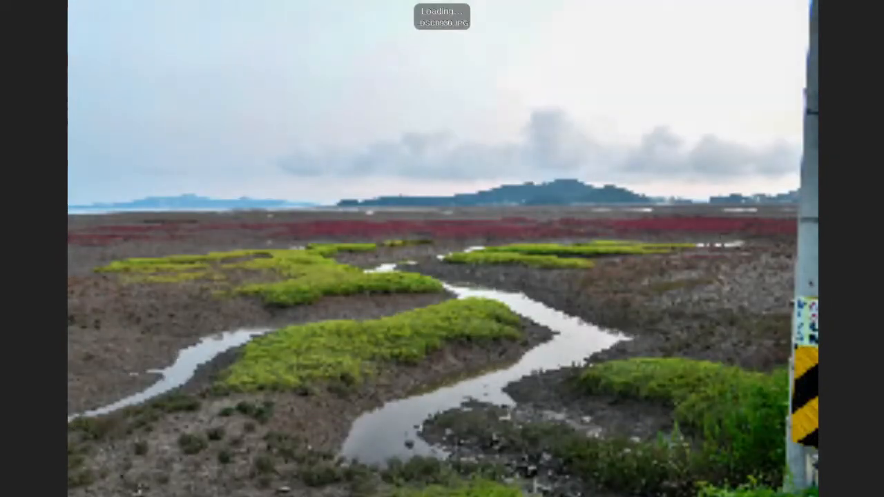
key("Right")
key("Right")
key("Right")
key("Right")
key("Right")
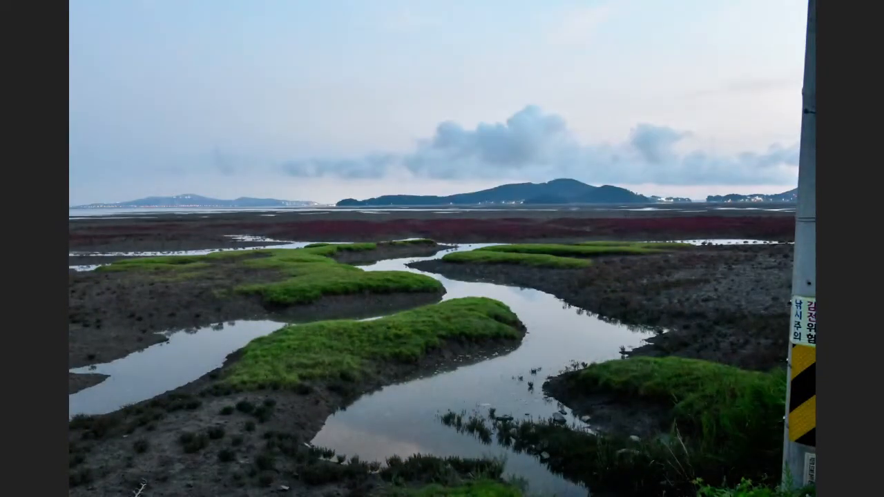
key("Right")
key("Right")
key("Right")
key("Right")
key("Right")
key("Right")
key("Right")
key("Right")
key("Right")
key("Right")
key("Right")
key("Right")
key("Right")
key("Right")
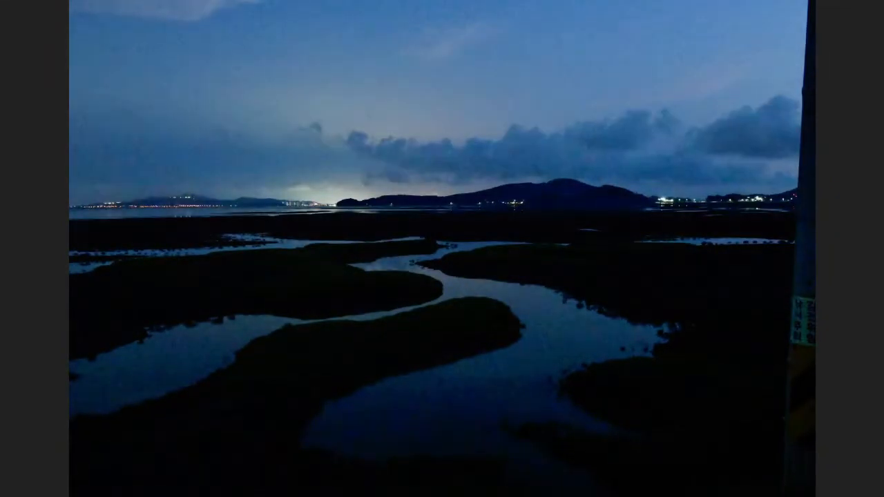
key("Right")
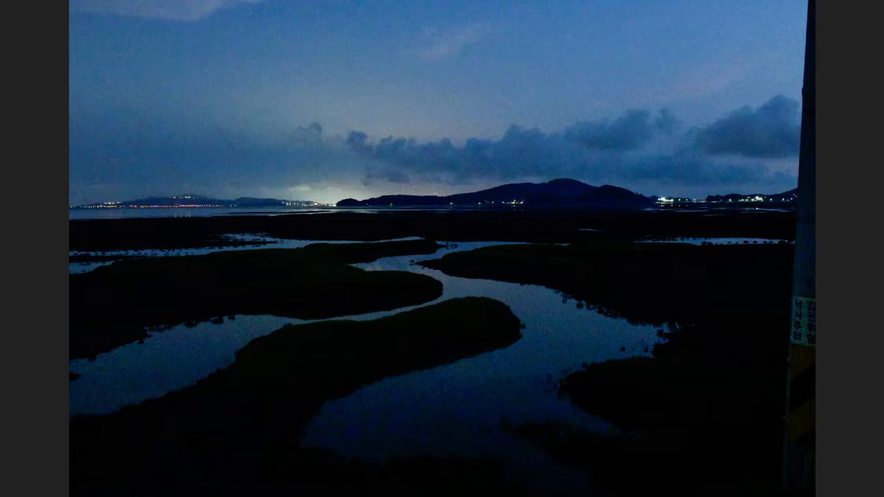
key("Right")
key("Right")
key("Right")
key("Right")
key("Right")
key("Right")
key("Right")
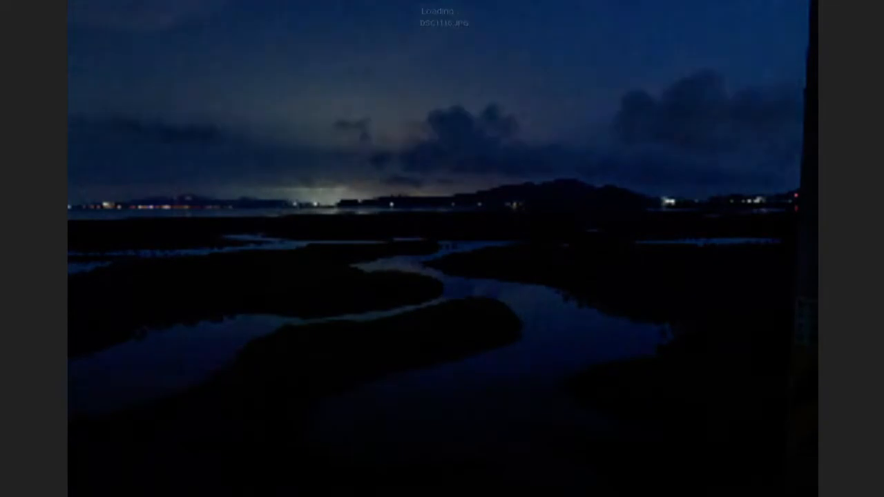
key("Right")
key("Right")
key("Right")
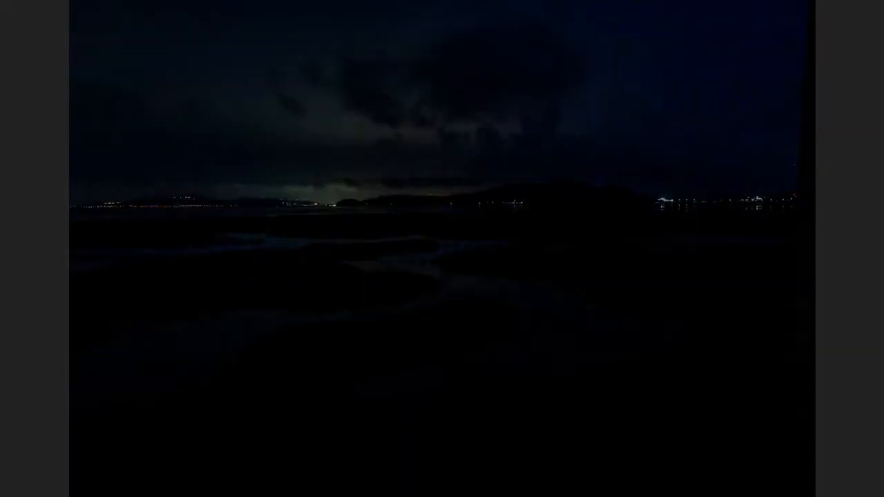
key("Right")
key("Right")
key("Right")
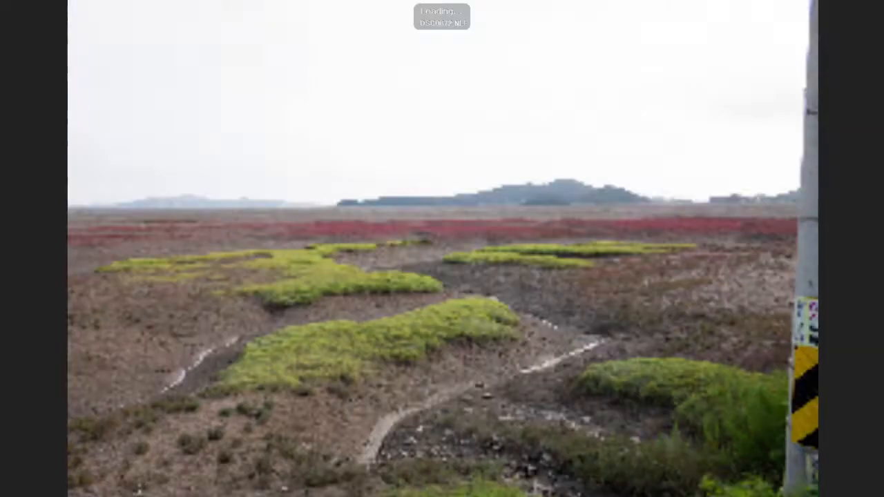
key("Right")
key("Right")
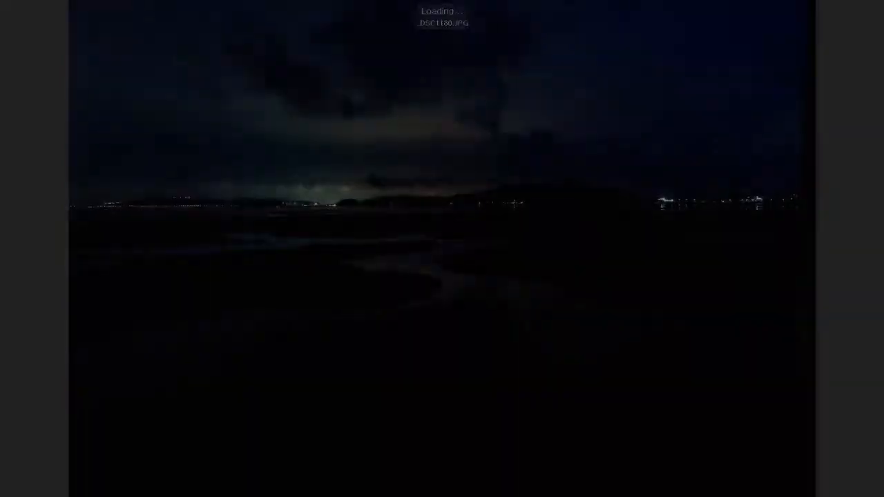
key("space")
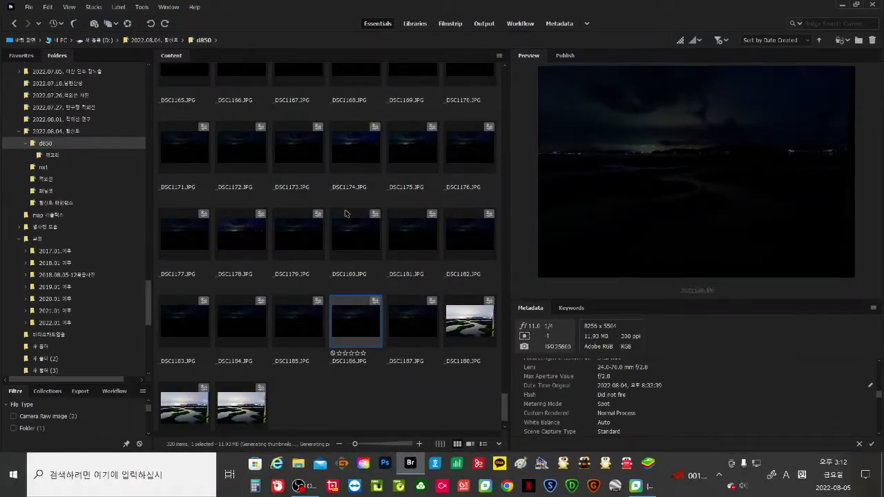
Step: Preview the dark frame _DSC1187.JPG and the bright night shot _DSC1188.JPG, and browse back to the first raw file _DSC0872.NEF
key("Right")
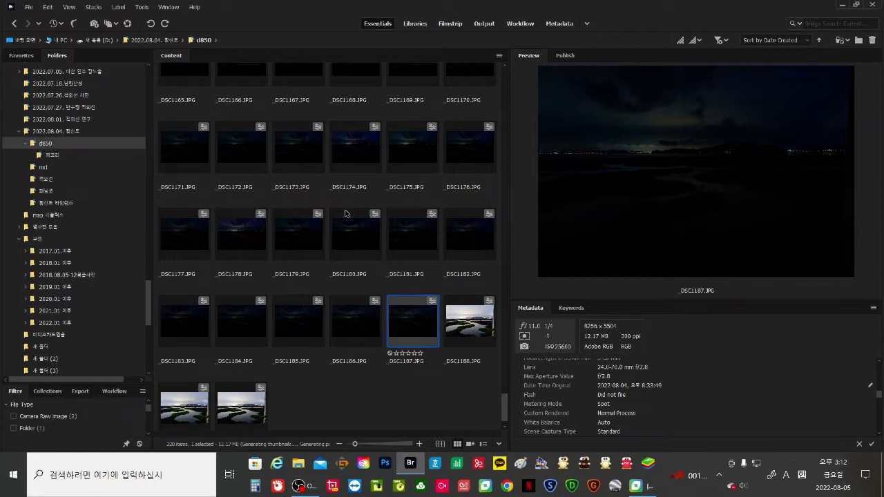
key("Right")
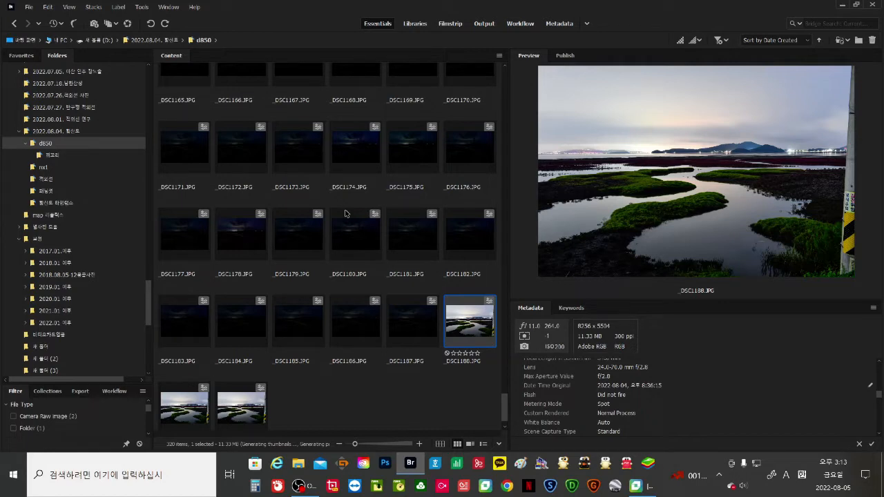
key("Up")
key("Up")
key("Up")
key("Up")
key("Up")
key("Up")
key("Up")
key("Up")
key("Up")
key("Up")
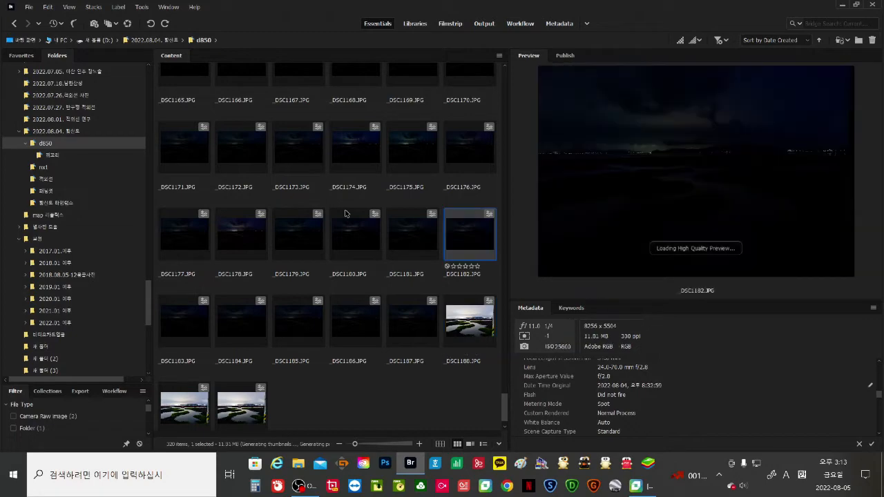
key("Up")
key("Up")
key("Up")
key("Up")
key("Up")
key("Up")
key("Up")
key("Up")
key("Up")
key("Up")
key("Up")
key("Up")
key("Left")
key("Left")
key("Left")
key("Left")
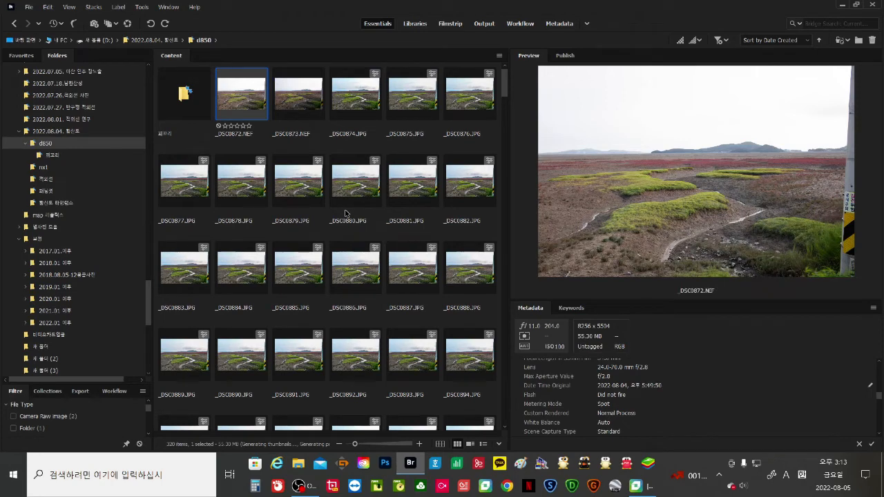
Step: Compare the previews of the two daytime raw files, _DSC0872.NEF and _DSC0873.NEF
key("Right")
key("Left")
key("Right")
key("Left")
key("Right")
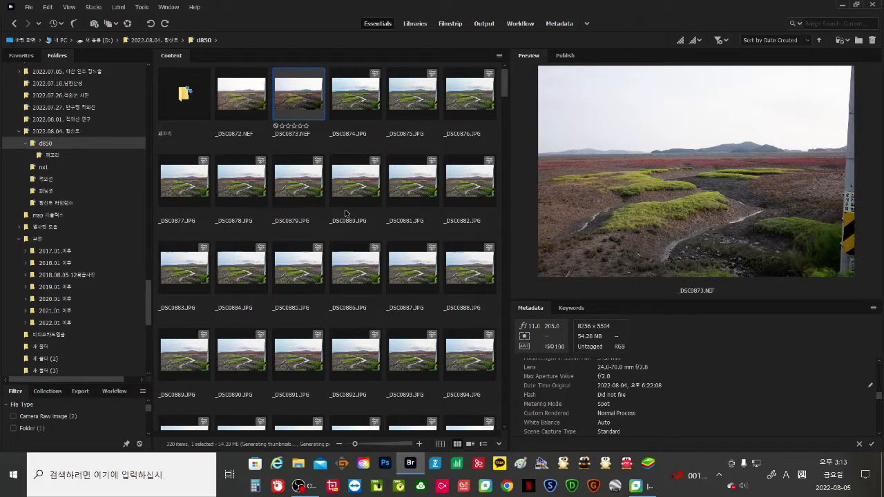
Step: Browse the sequence forward from _DSC0874.JPG to the last night shot, _DSC1190.JPG
key("Right")
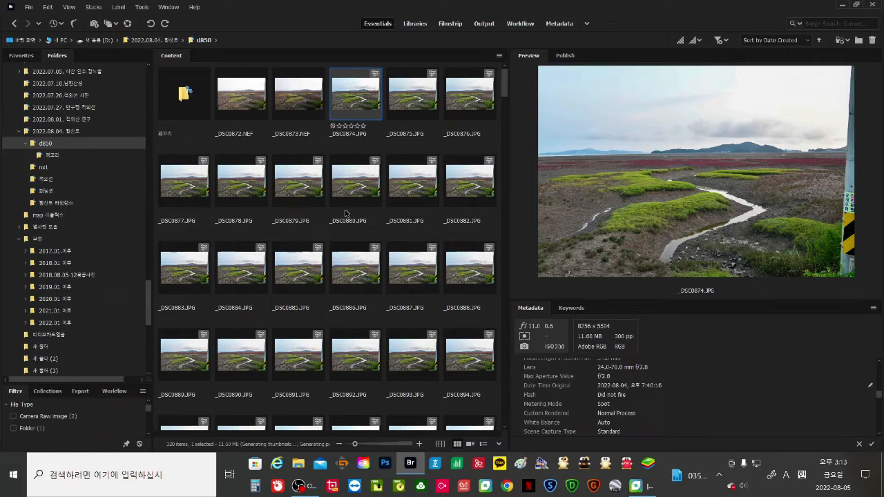
key("Down")
key("Down")
key("Down")
key("Down")
key("Down")
key("Down")
key("Down")
key("Down")
key("Down")
key("Down")
key("Down")
key("Down")
key("Down")
key("Down")
key("Down")
key("Down")
key("Down")
key("Down")
key("Down")
key("Down")
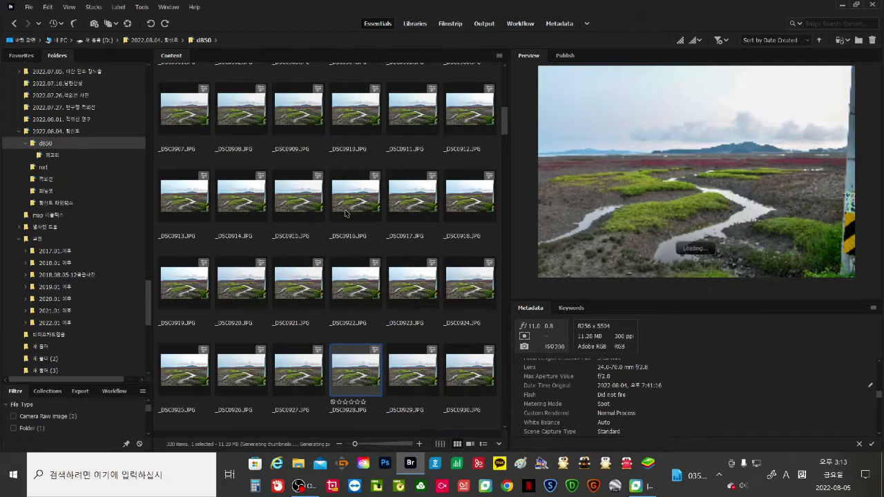
key("Down")
key("Down")
key("Down")
key("Down")
key("Down")
key("Down")
key("Down")
key("Down")
key("Down")
key("Down")
key("Down")
key("Down")
key("Down")
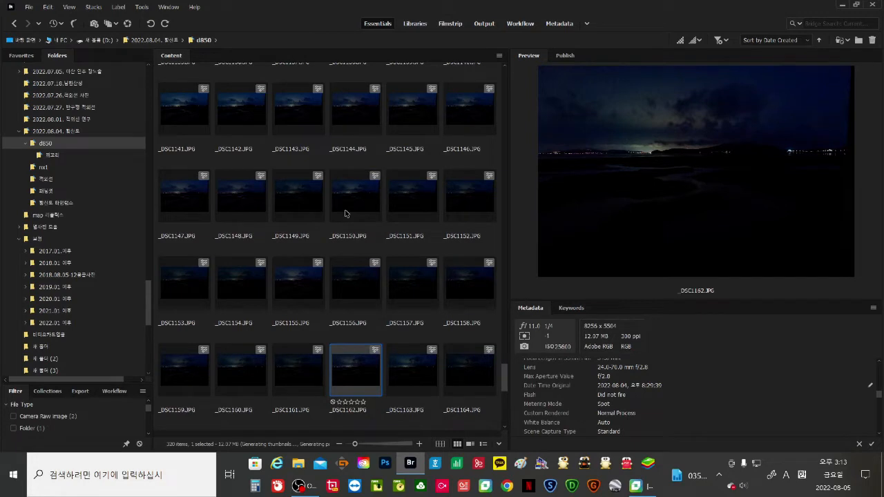
key("Down")
key("Down")
key("Down")
key("Down")
key("Down")
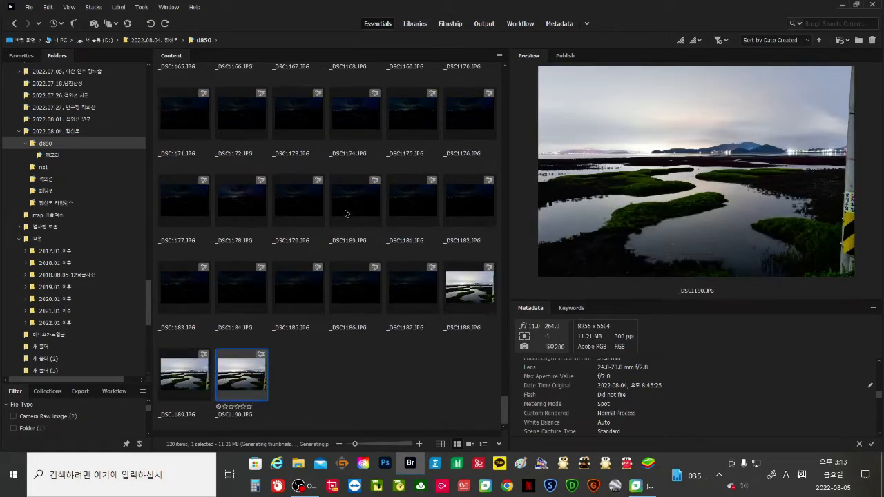
Step: Compare the bright night shot _DSC1188.JPG with the dark frame _DSC1187.JPG before it
key("Up")
key("Right")
key("Right")
key("Right")
key("Right")
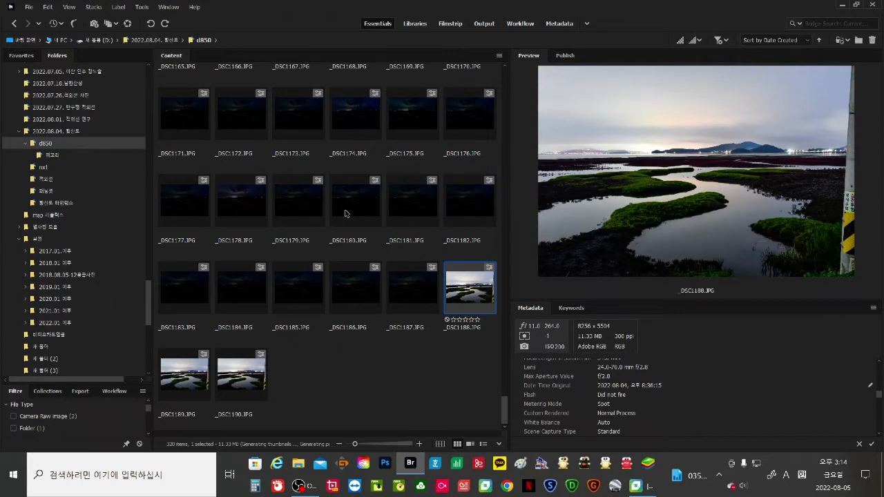
key("Left")
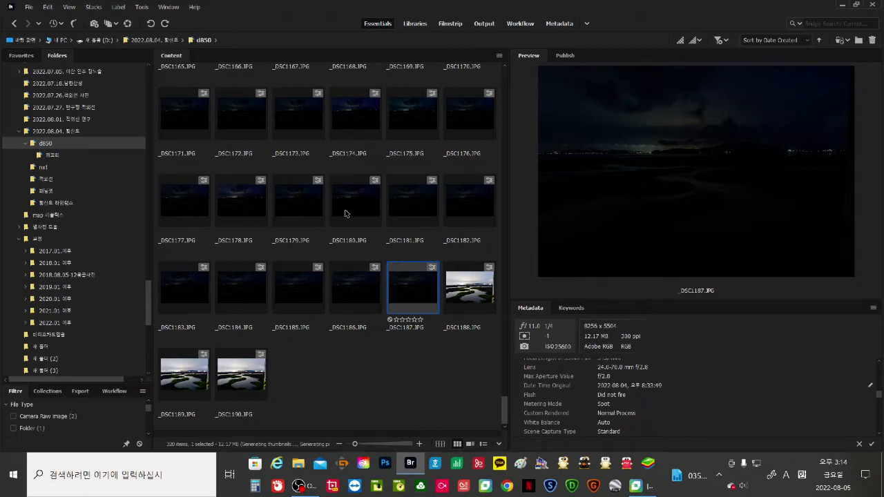
key("Right")
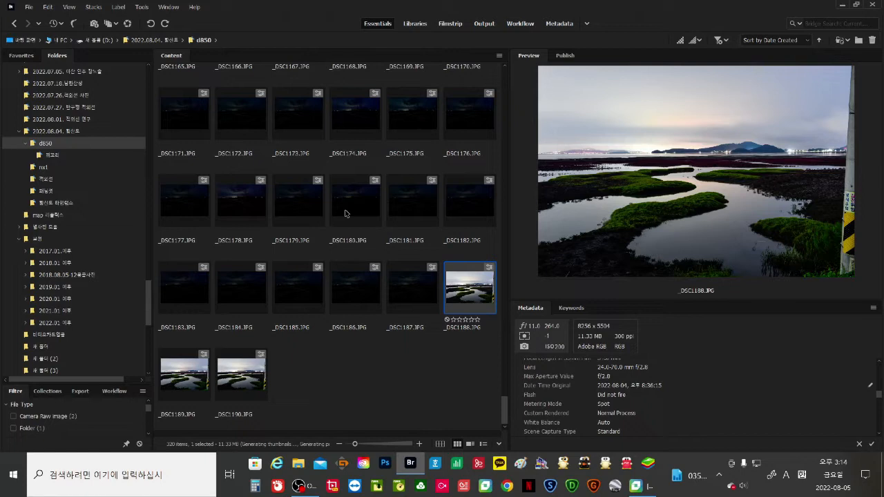
Step: View _DSC1188.JPG full screen, inspect the shoreline and red plants up close, and return to the thumbnails
key("space")
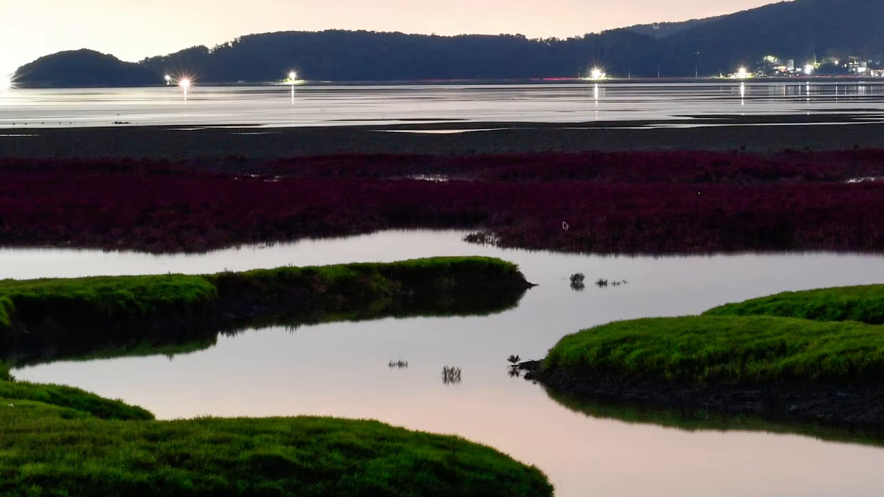
scroll(564, 225, "up", 2)
scroll(696, 306, "up", 2)
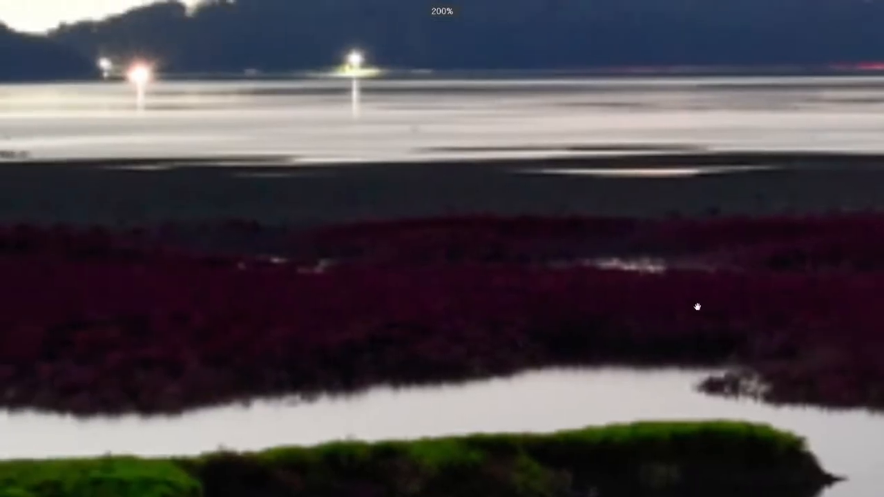
scroll(395, 311, "down", 4)
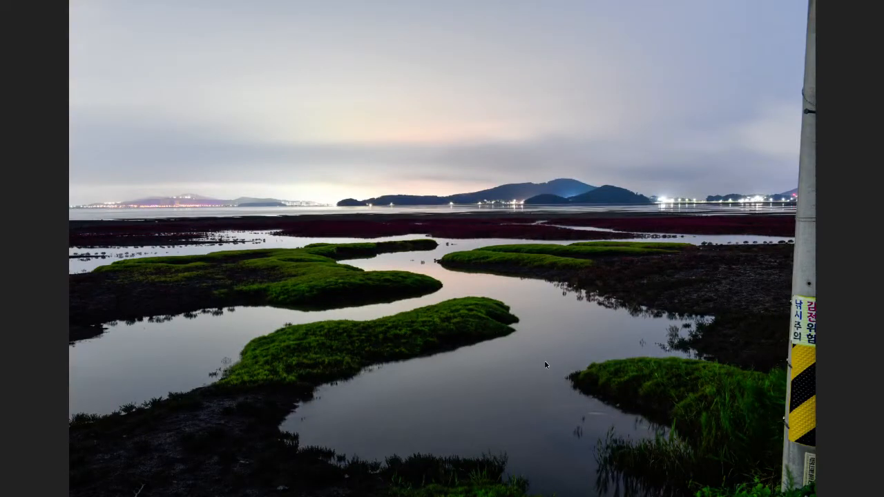
key("space")
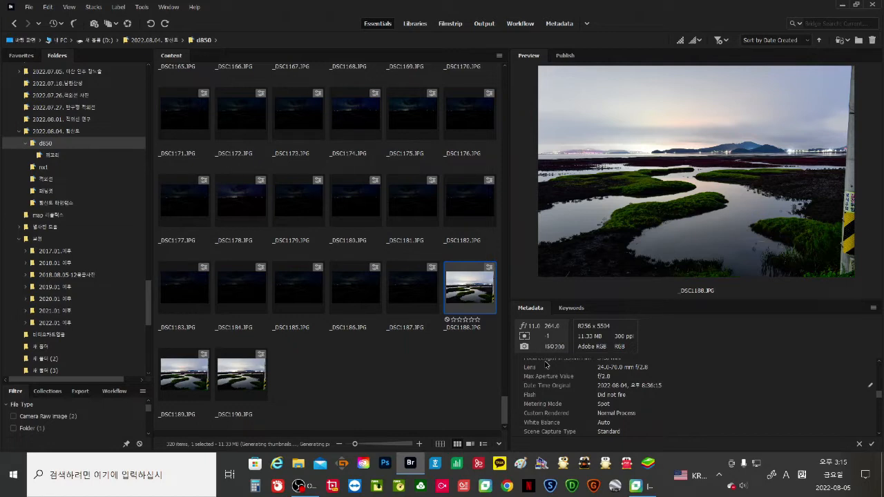
Step: Browse back from _DSC1188.JPG through the whole sequence to the first raw file, _DSC0872.NEF
key("Up")
key("Up")
key("Up")
key("Up")
key("Up")
key("Up")
key("Up")
key("Up")
key("Up")
key("Up")
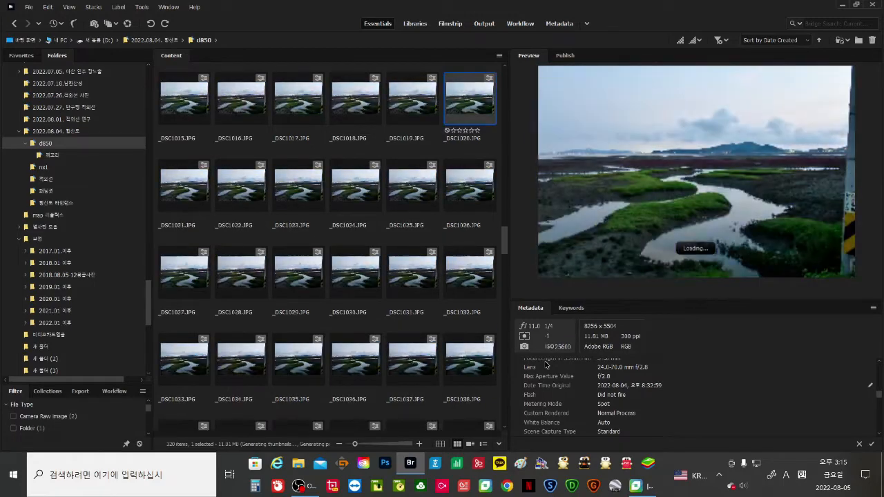
key("Up")
key("Up")
key("Up")
key("Up")
key("Up")
key("Up")
key("Up")
key("Up")
key("Up")
key("Up")
key("Up")
key("Up")
key("Up")
key("Left")
key("Left")
key("Left")
key("Left")
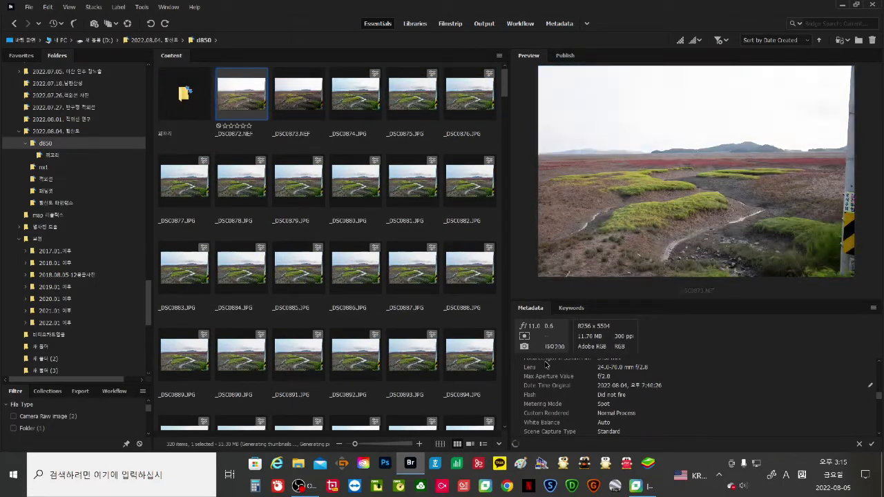
Step: Alternate between the raw files _DSC0873.NEF and _DSC0872.NEF to compare their light, ending on _DSC0872.NEF
key("Right")
key("Left")
key("Right")
key("Left")
key("Right")
key("Left")
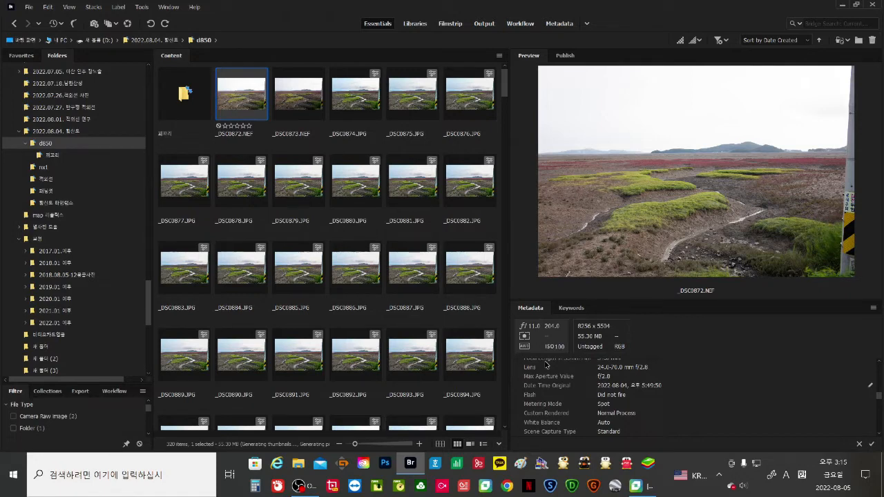
Step: Look through the folder's thumbnails and view the daytime raw file _DSC0872.NEF full screen
scroll(546, 364, "down", 5)
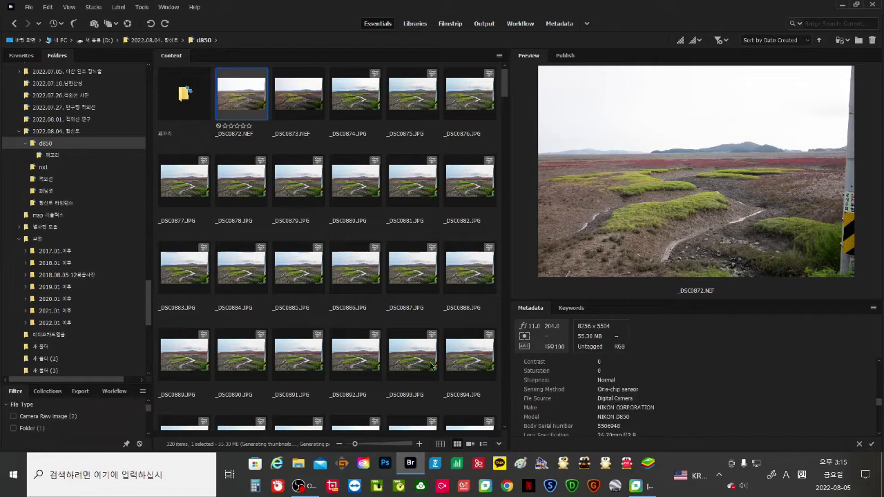
scroll(432, 366, "down", 10)
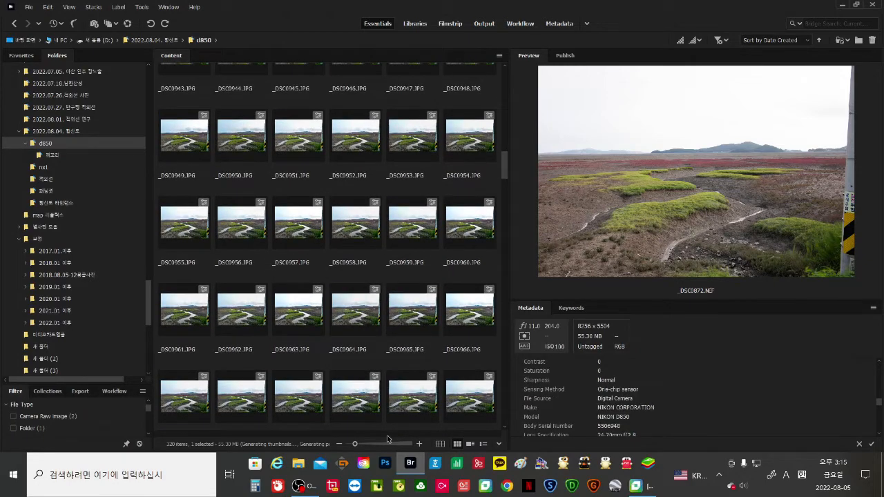
scroll(408, 345, "down", 10)
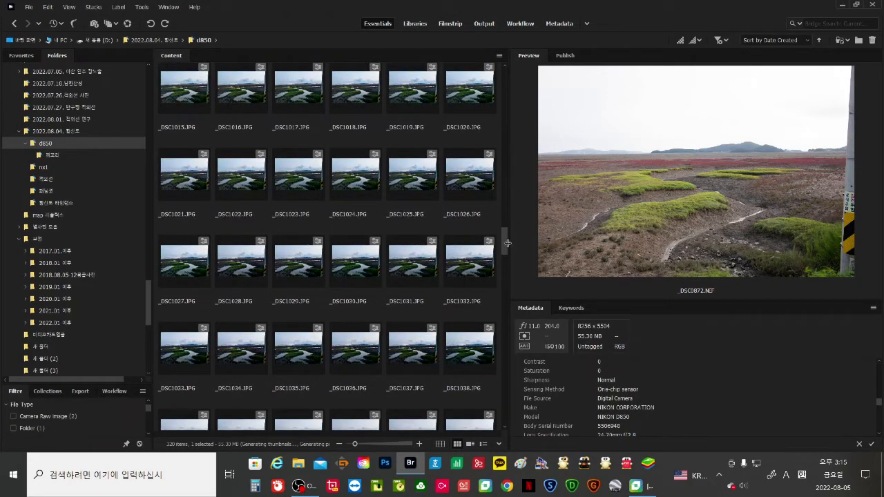
left_click_drag(507, 264, 494, 82)
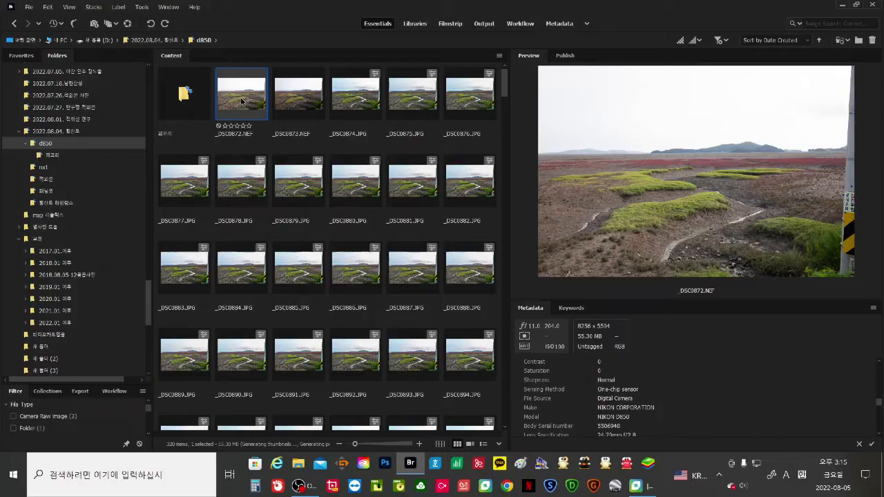
key("space")
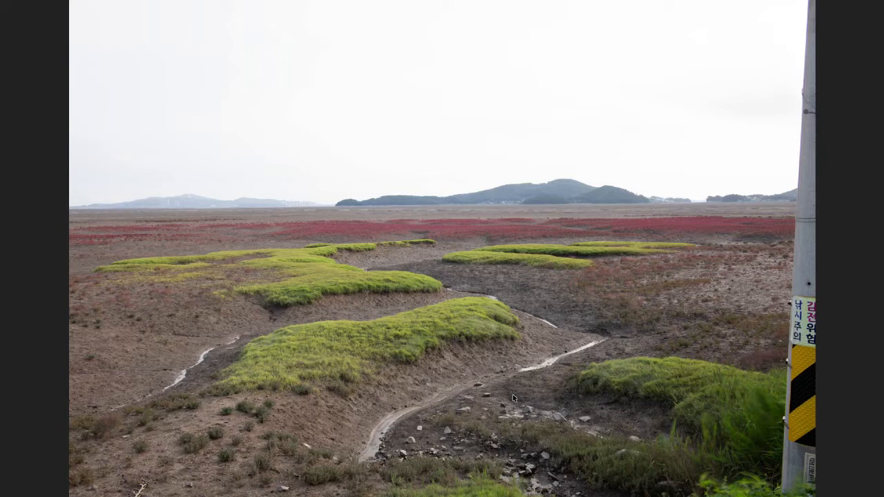
key("space")
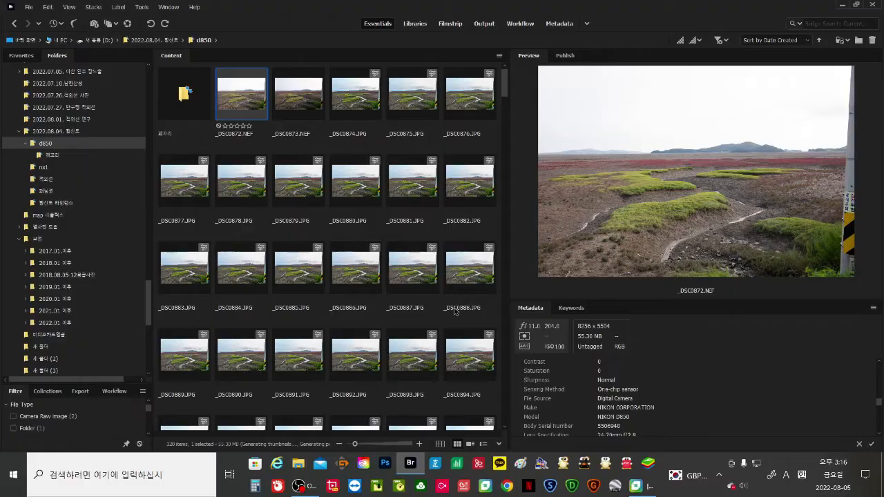
key("space")
key("Escape")
Step: Open _DSC0872.NEF in Camera Raw, crop out the utility pole to about 7795 x 5197 pixels, and save the edit
right_click(241, 98)
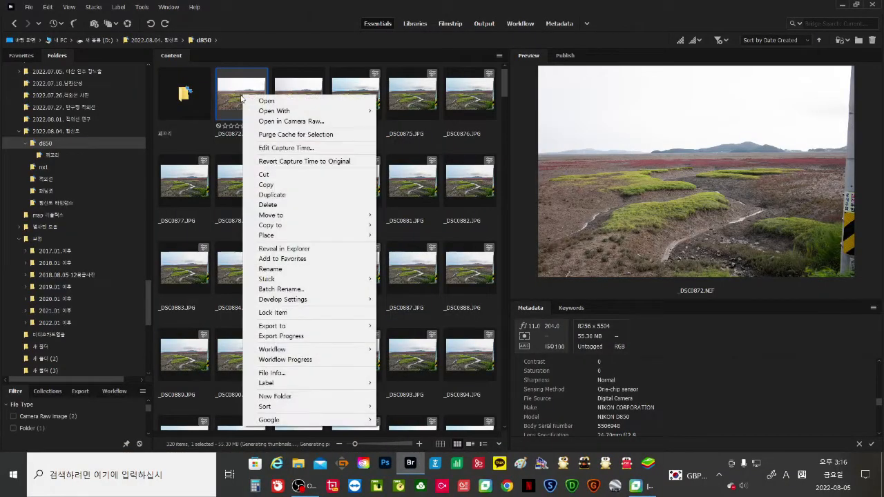
left_click(281, 123)
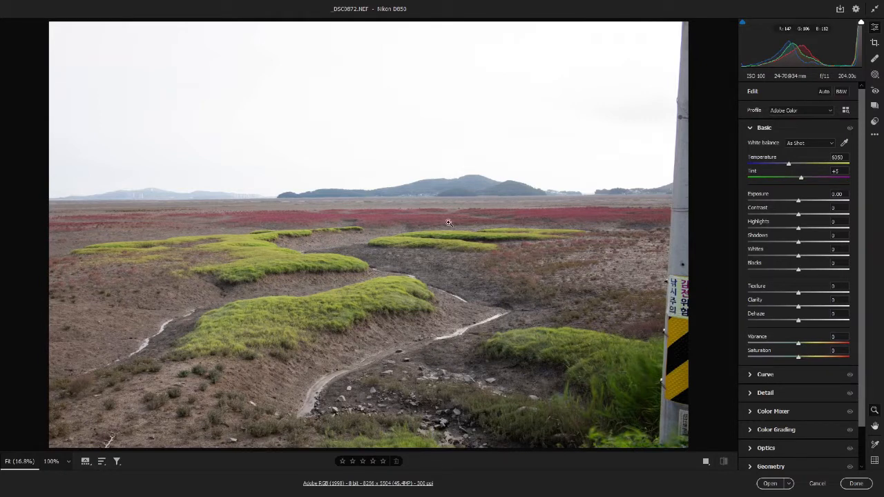
left_click(873, 44)
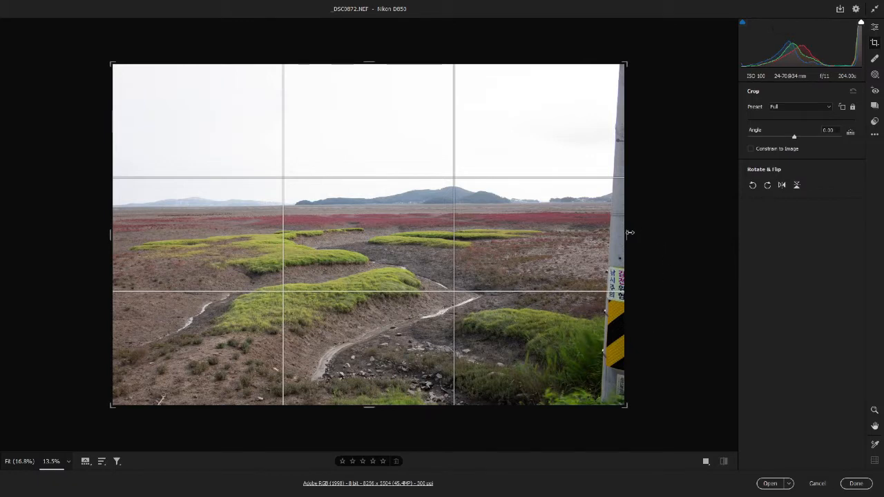
left_click_drag(628, 236, 612, 240)
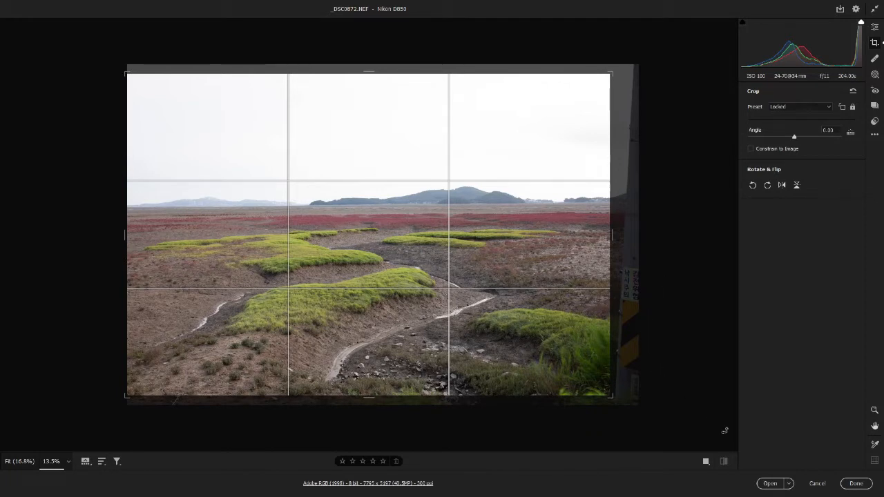
left_click(856, 484)
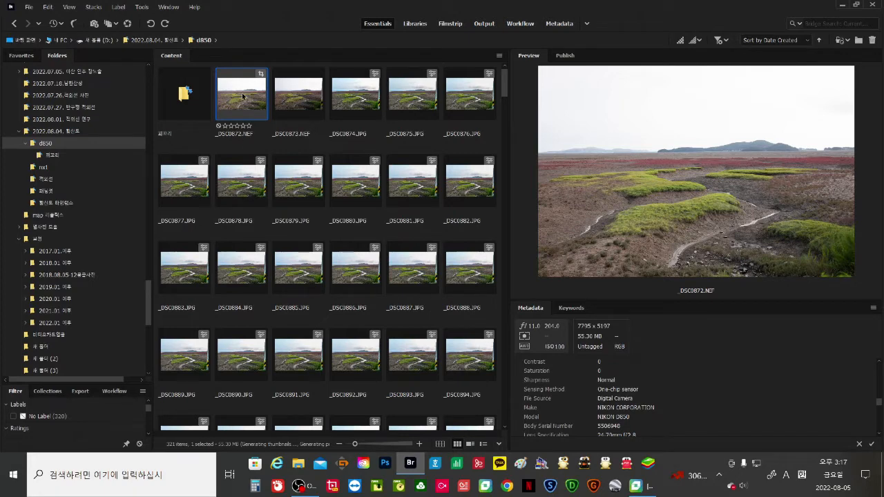
Step: View the _DSC0872.xmp sidecar file full screen and return to the thumbnails
right_click(242, 97)
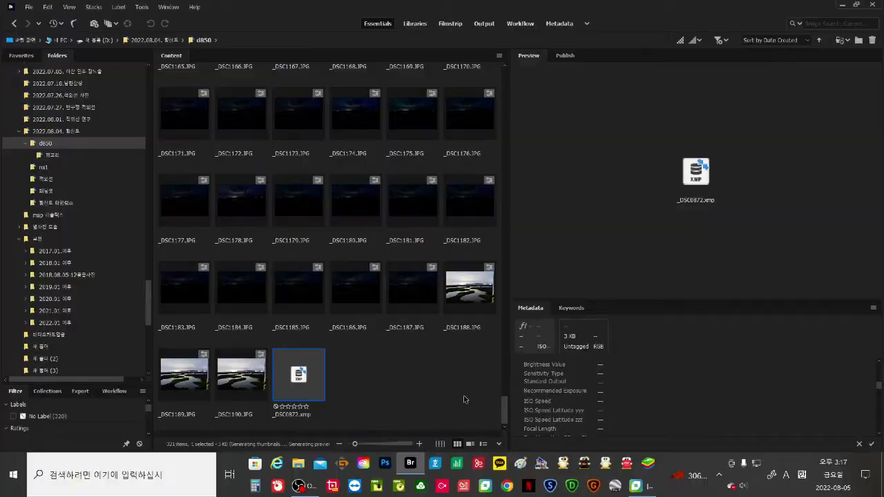
key("space")
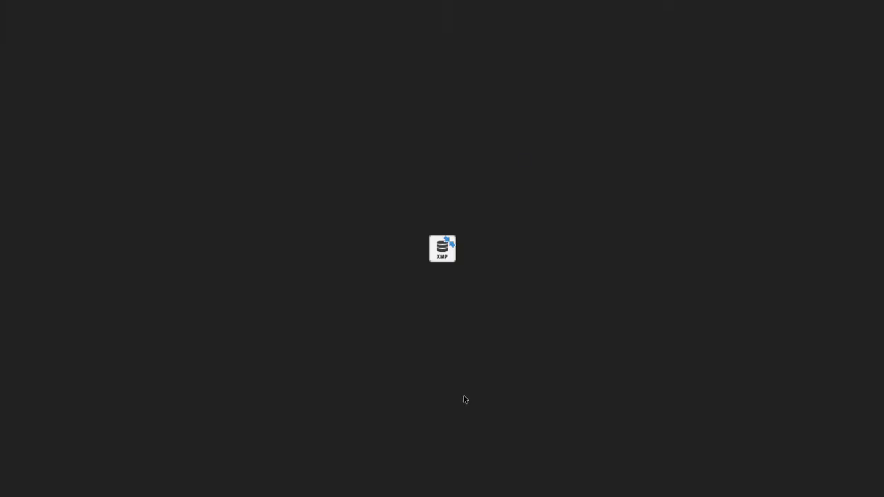
key("space")
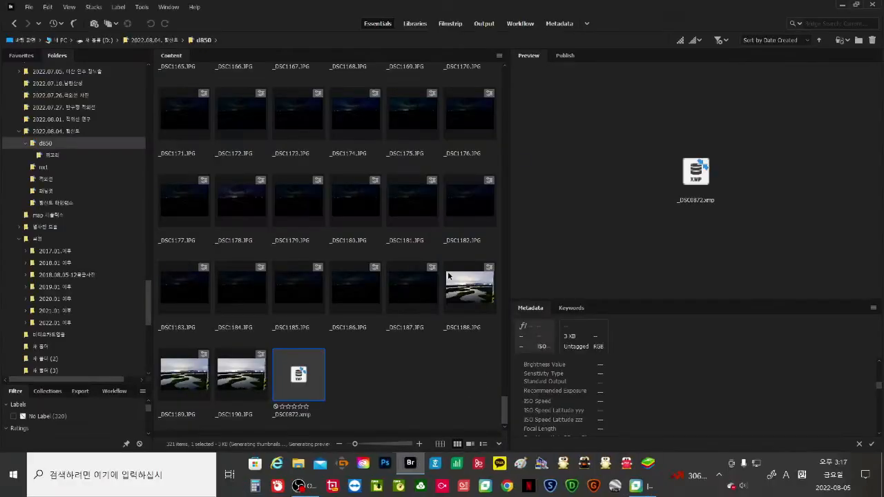
Step: Return to the cropped raw file _DSC0872.NEF among the thumbnails and copy its develop settings
left_click_drag(507, 416, 503, 79)
left_click(246, 100)
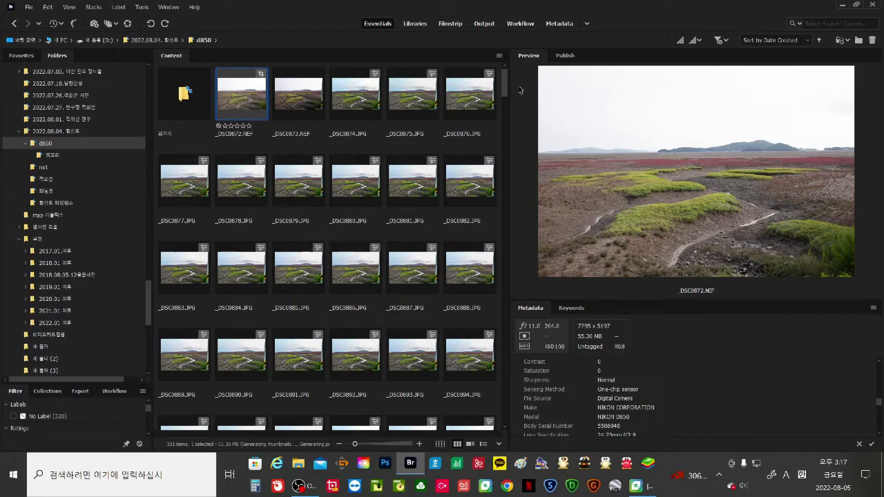
left_click_drag(506, 86, 493, 427)
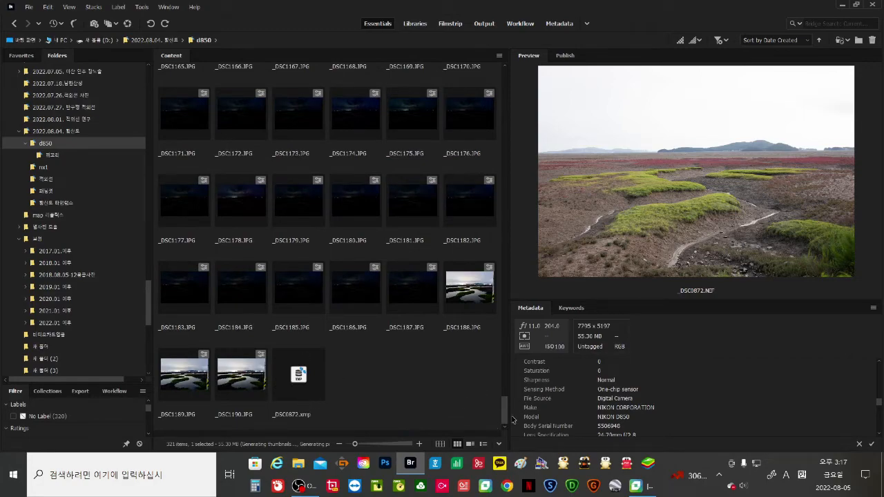
left_click_drag(506, 414, 511, 50)
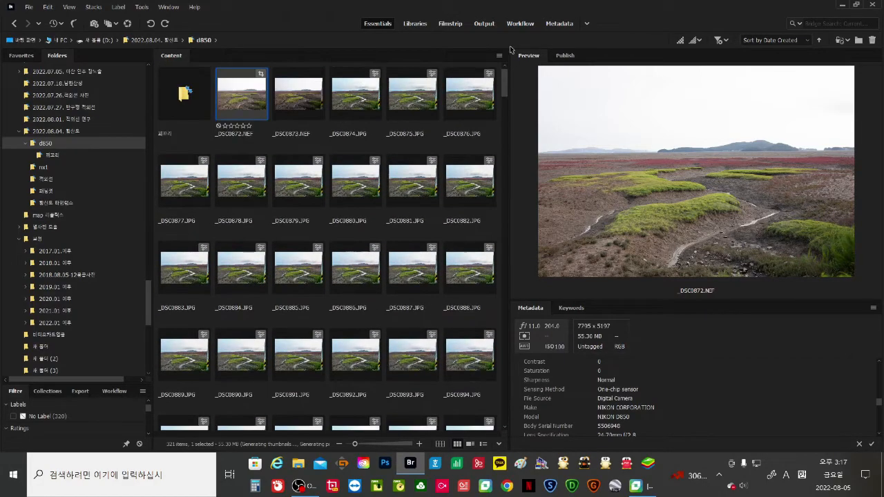
right_click(242, 98)
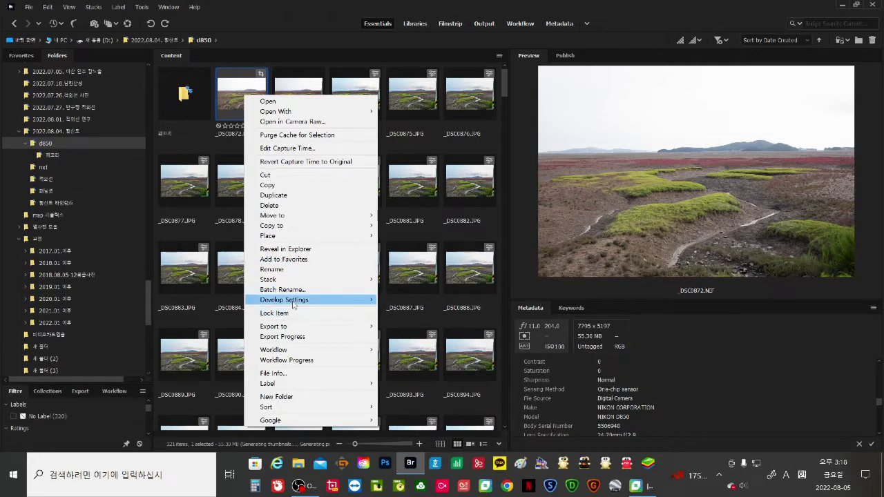
mouse_move(293, 305)
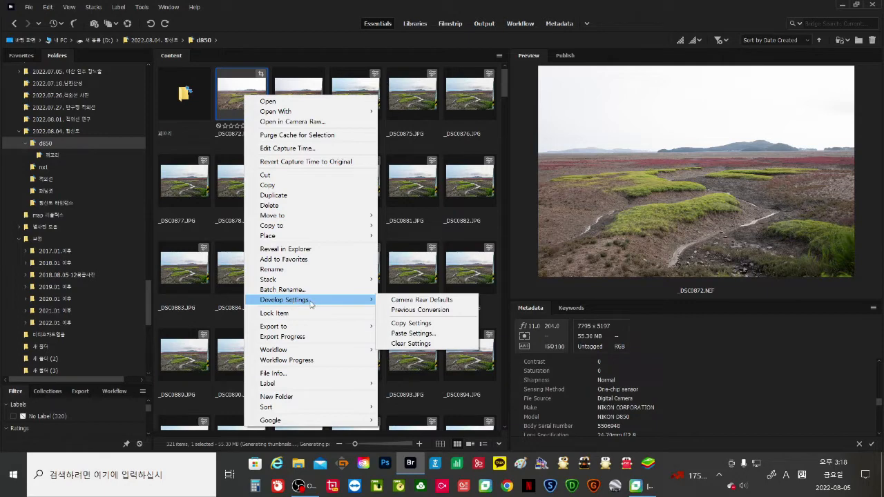
left_click(440, 325)
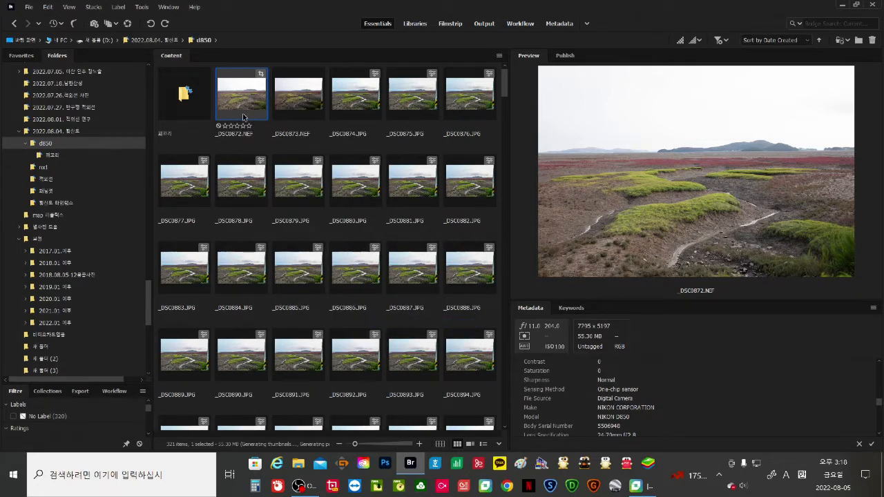
Step: Select every photo from _DSC0873.NEF through _DSC1190.JPG and start pasting the copied develop settings onto them
left_click(300, 105)
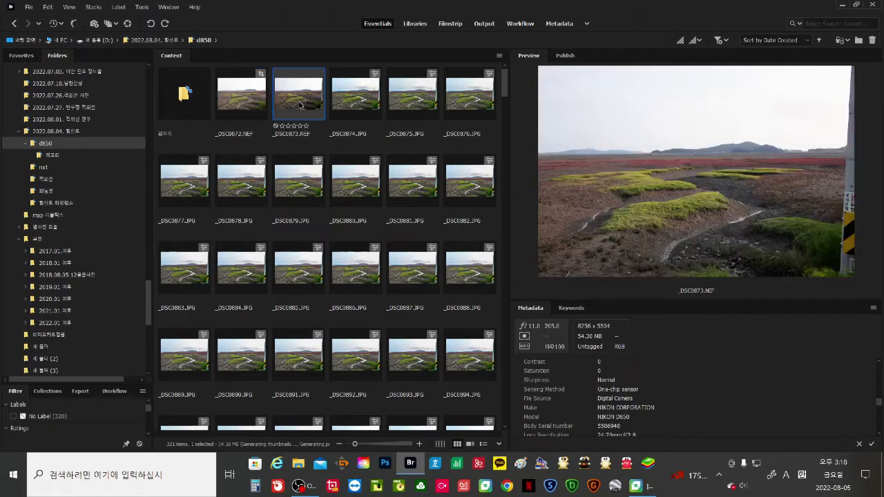
scroll(366, 302, "down", 10)
scroll(382, 308, "down", 10)
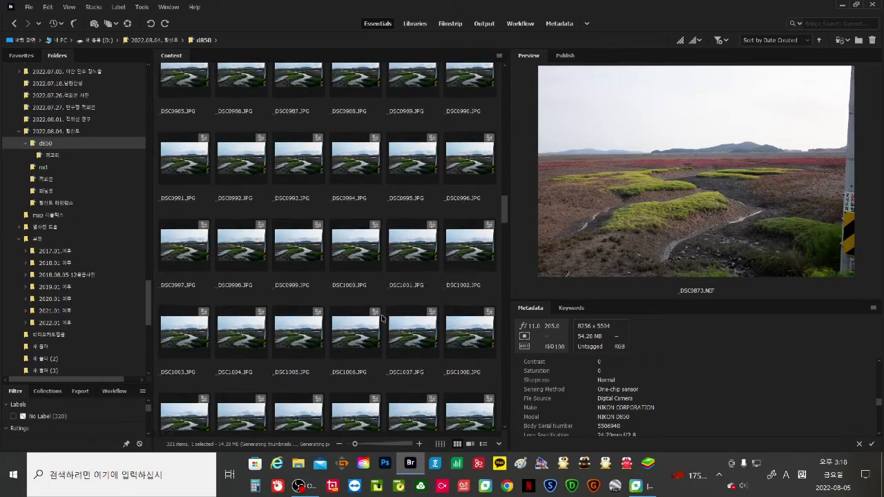
left_click_drag(506, 232, 506, 421)
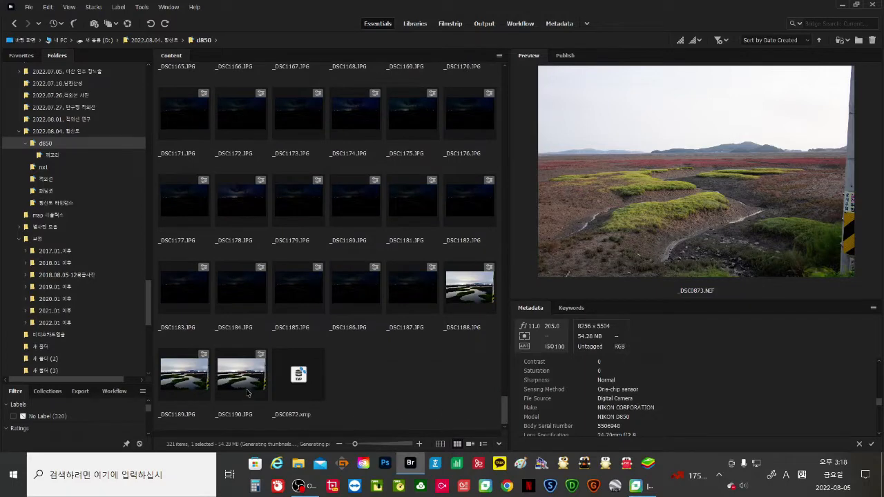
left_click(247, 393, "shift")
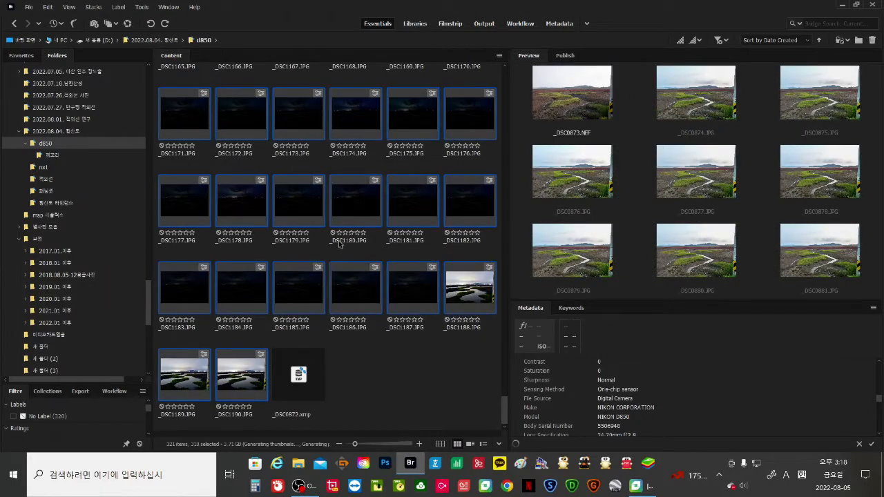
right_click(289, 122)
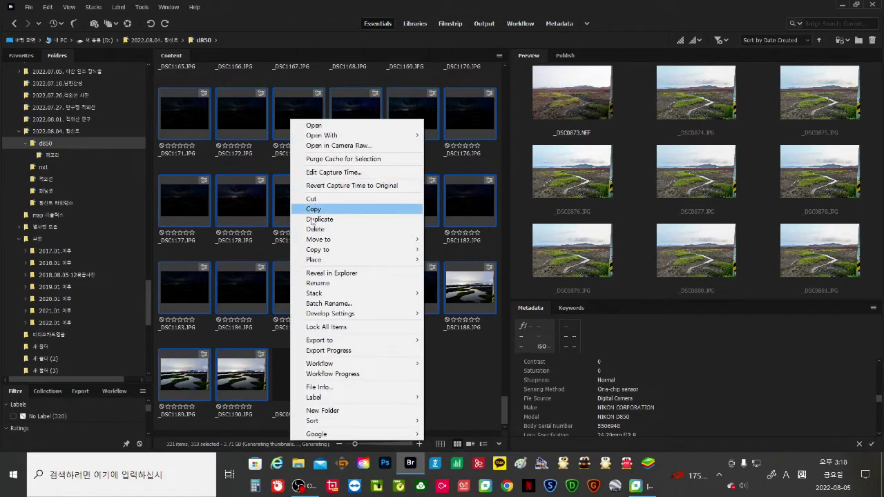
mouse_move(342, 316)
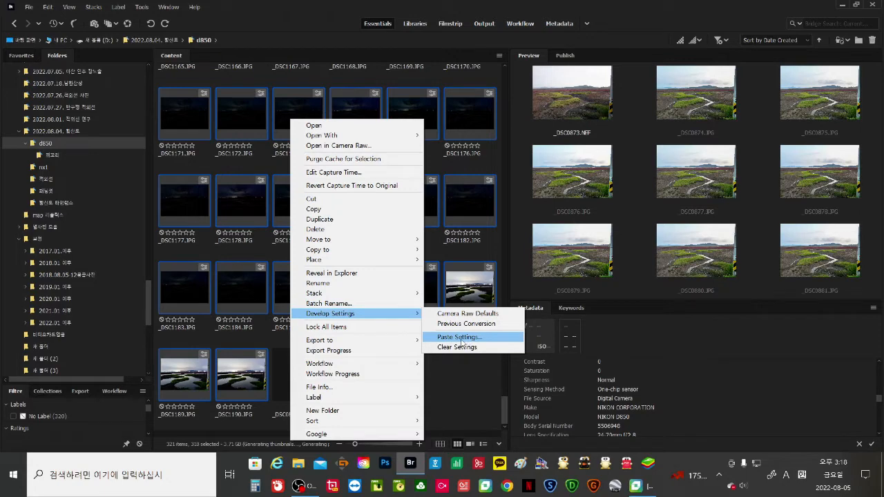
left_click(462, 337)
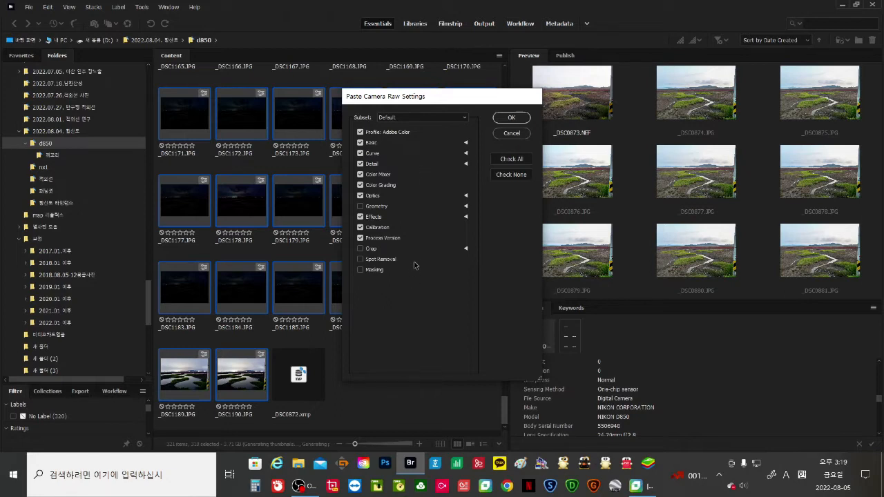
Step: Exclude all Camera Raw settings except Crop and paste only the crop onto the selected photos
left_click(361, 143)
left_click(360, 132)
left_click(359, 153)
left_click(360, 164)
left_click(360, 174)
left_click(360, 185)
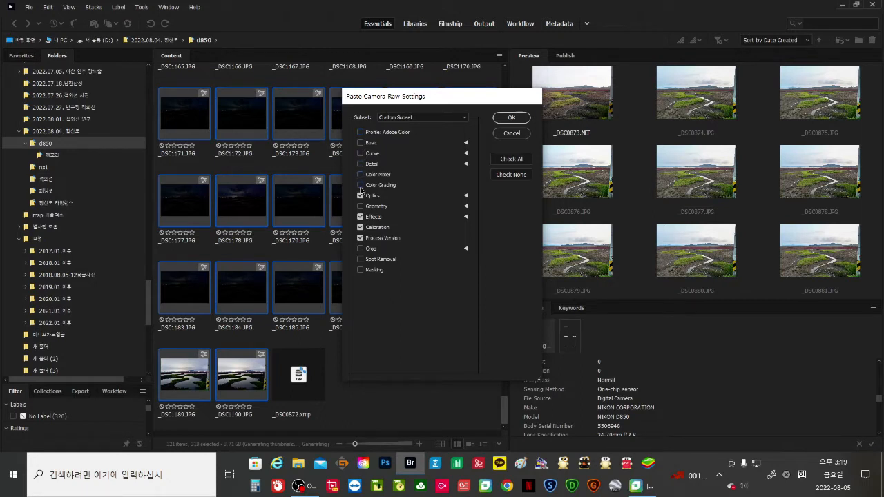
left_click(359, 196)
left_click(360, 216)
left_click(360, 227)
left_click(360, 227)
left_click(359, 237)
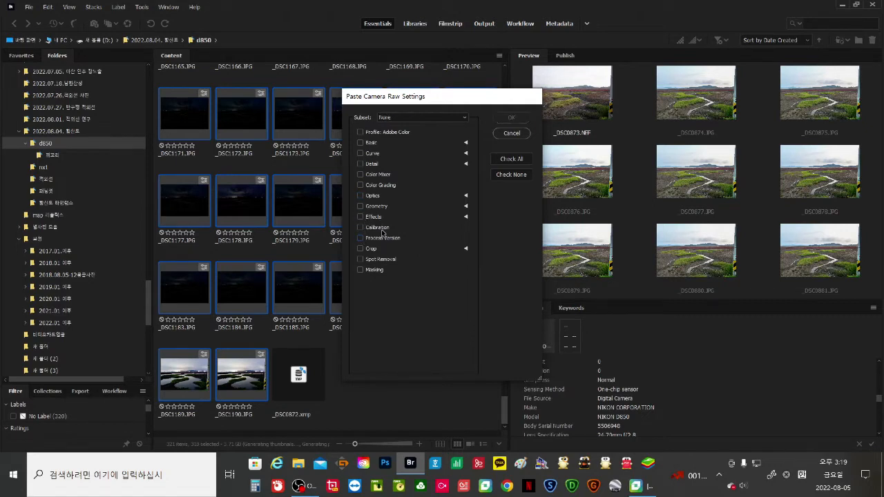
left_click(364, 249)
left_click(511, 118)
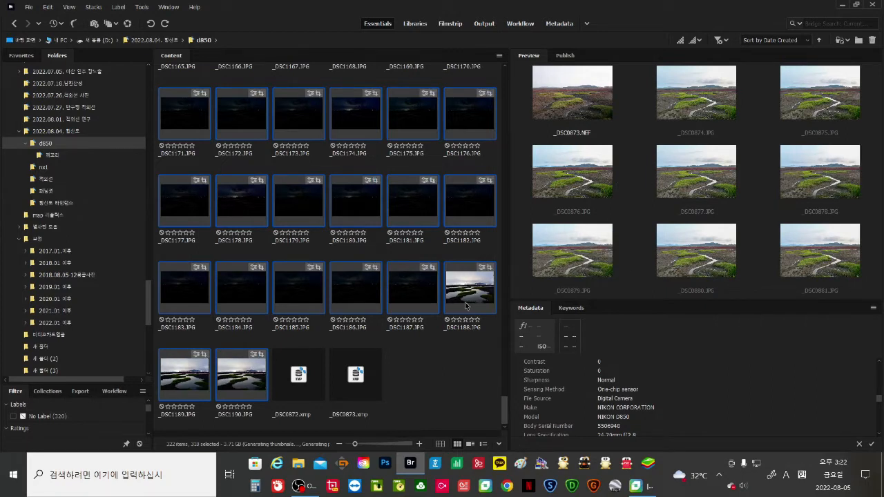
Step: View the cropped night photo _DSC1190.JPG full screen and return to the thumbnails
left_click(253, 387)
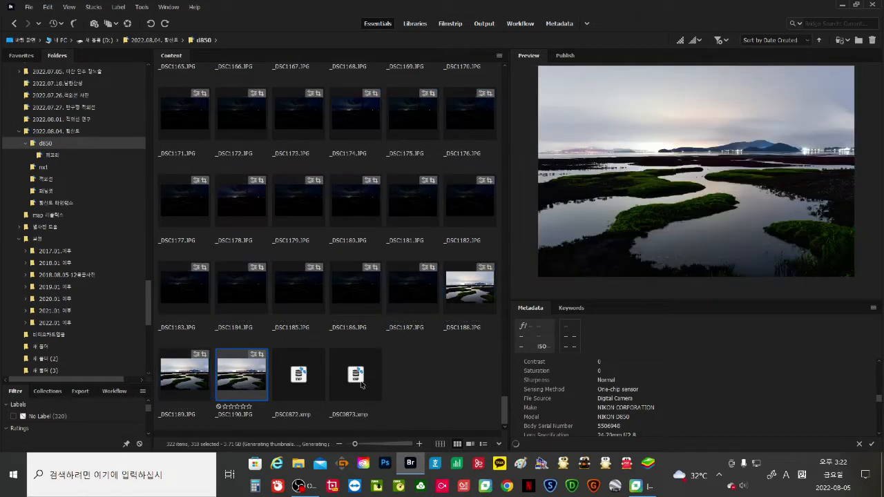
key("space")
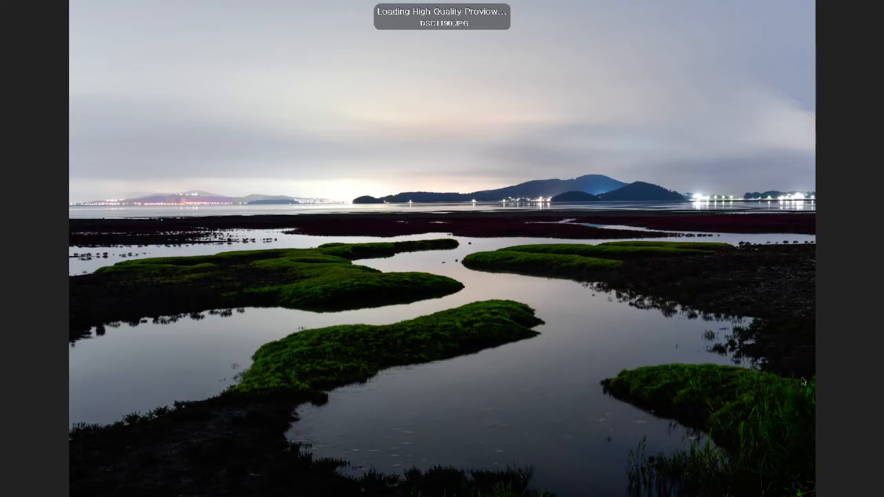
key("space")
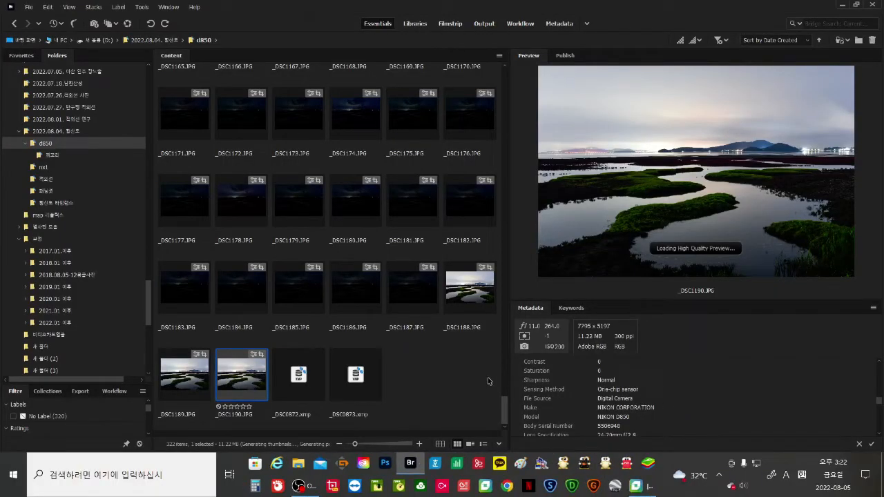
Step: Open the dark night photo _DSC1187.JPG in Camera Raw and apply the automatic tone adjustment
left_click(424, 292)
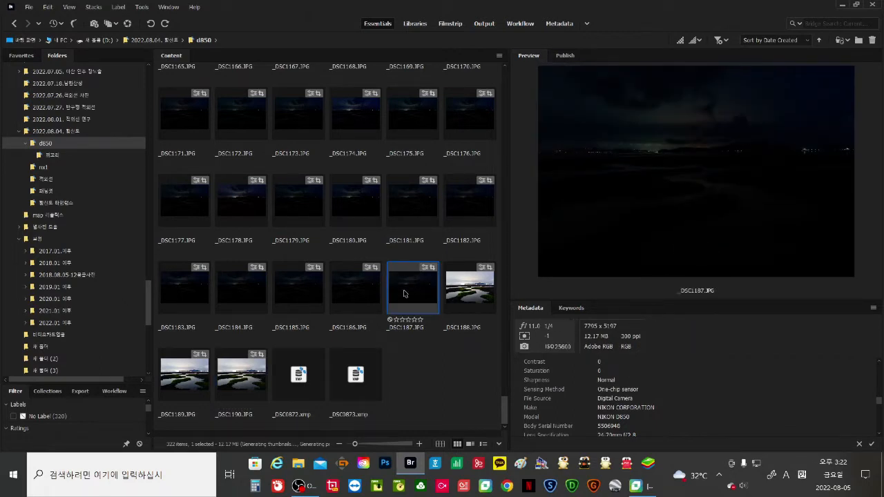
right_click(404, 294)
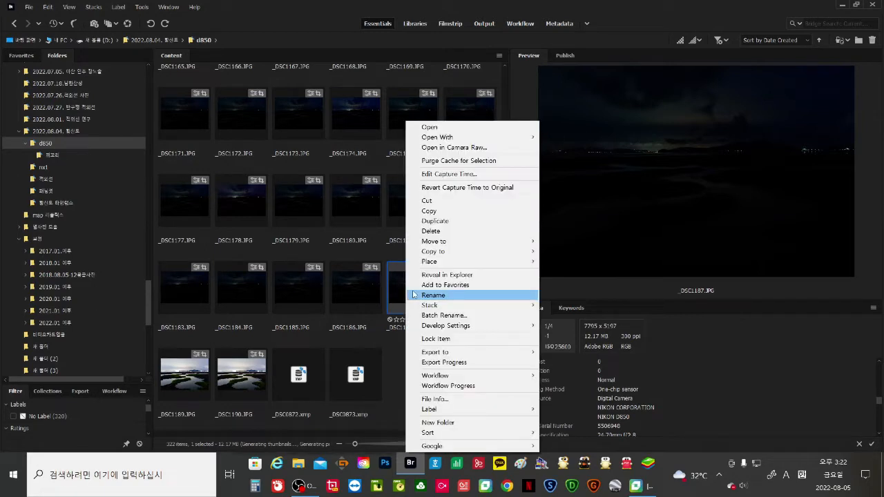
left_click(442, 149)
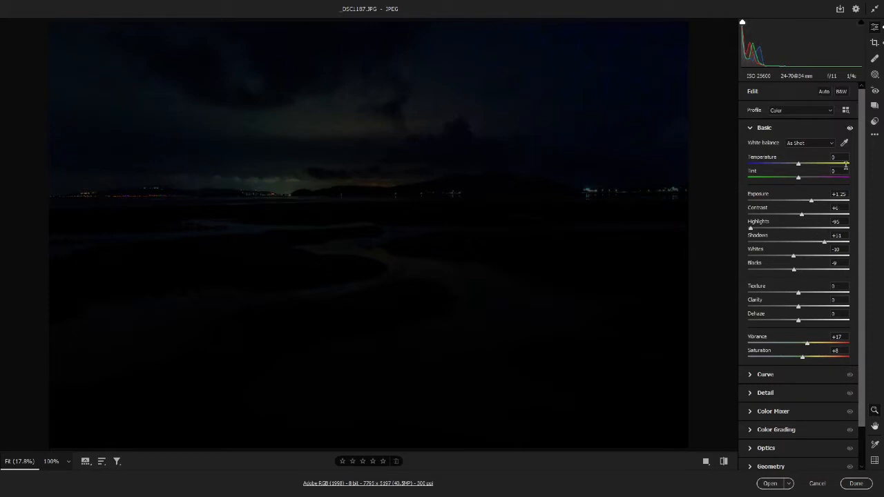
left_click(823, 93)
left_click(823, 93)
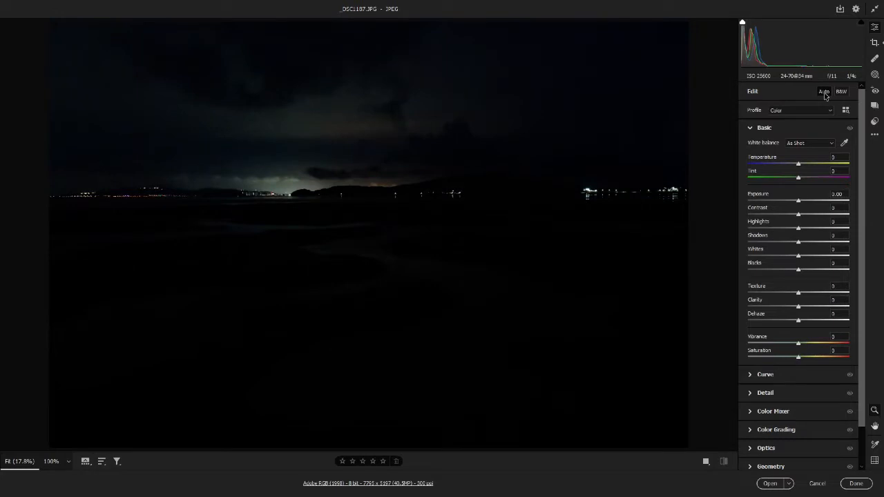
left_click(824, 92)
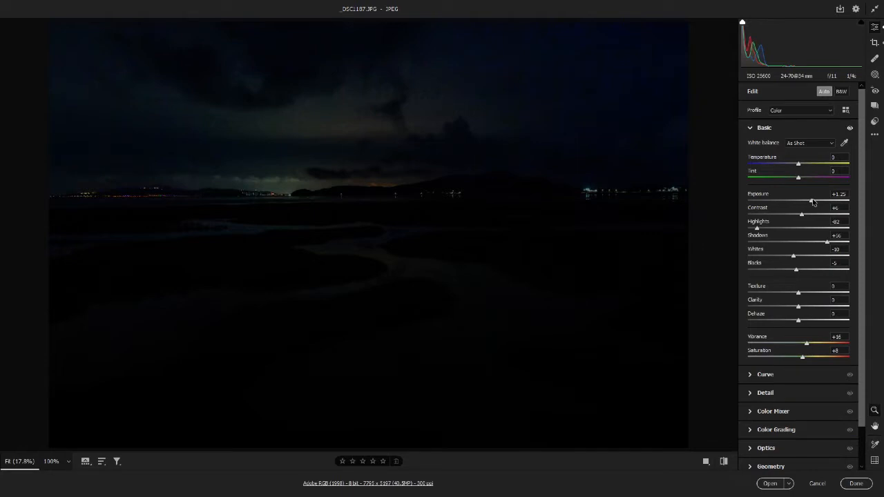
Step: Try an exposure of +3.75 with vibrance and saturation at 0 on the night photo
left_click_drag(813, 201, 840, 191)
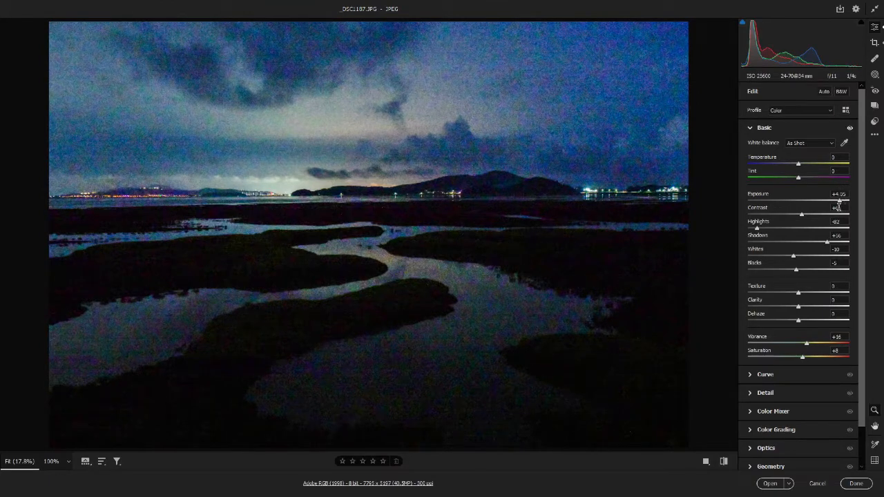
left_click_drag(839, 202, 833, 202)
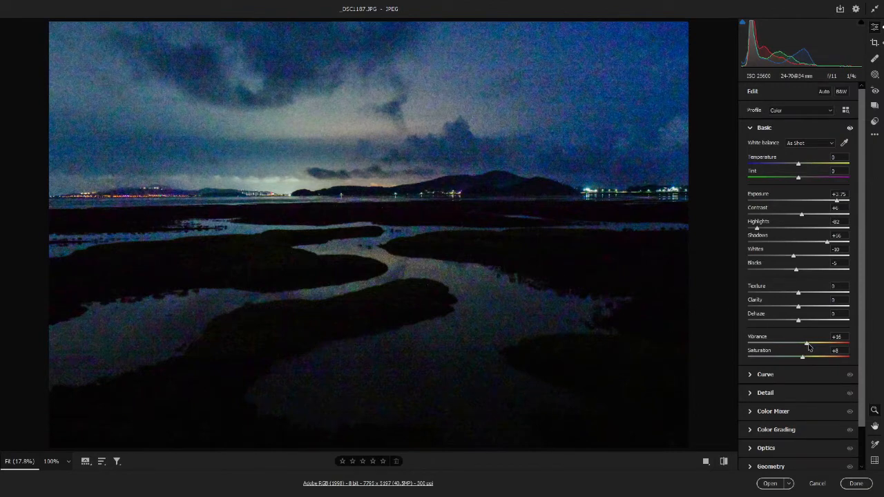
mouse_move(808, 347)
left_mouse_down()
mouse_move(832, 344)
mouse_move(816, 349)
left_mouse_up()
mouse_move(804, 359)
left_mouse_down()
mouse_move(811, 358)
mouse_move(798, 359)
left_mouse_up()
double_click(814, 344)
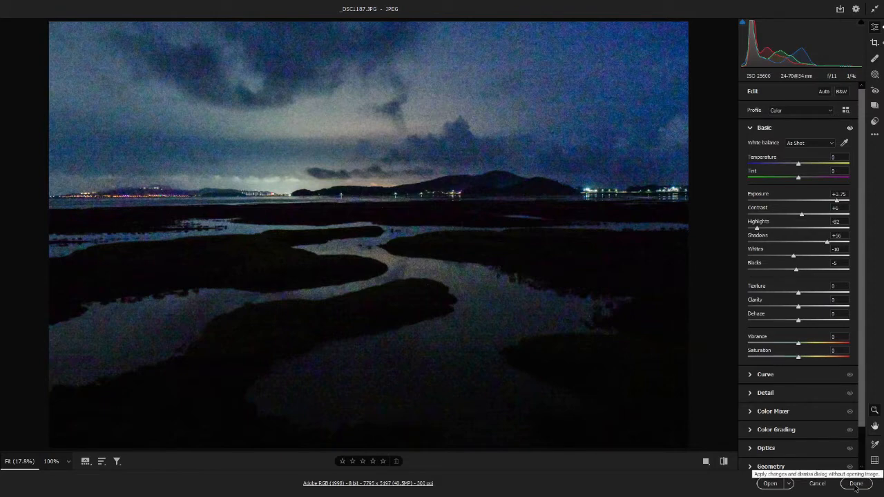
Step: Reapply the automatic tone adjustment to _DSC1187.JPG, set the exposure to +3.75, and save the edit
left_click(824, 92)
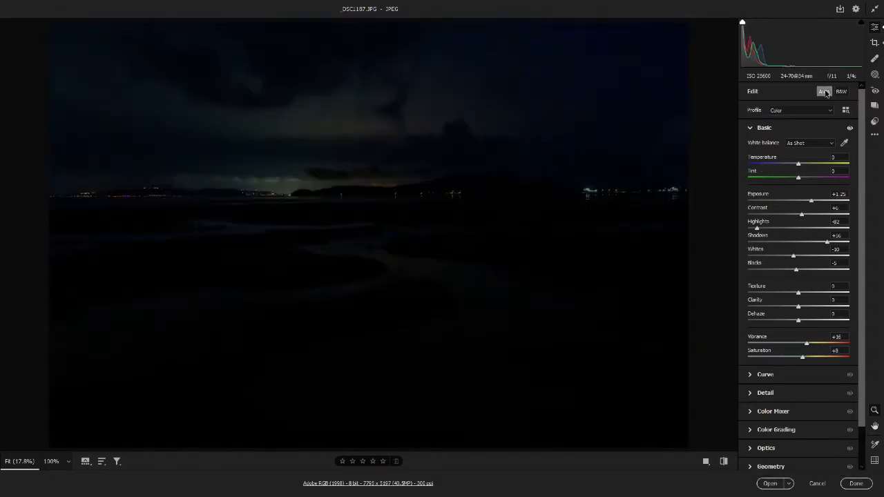
left_click(824, 92)
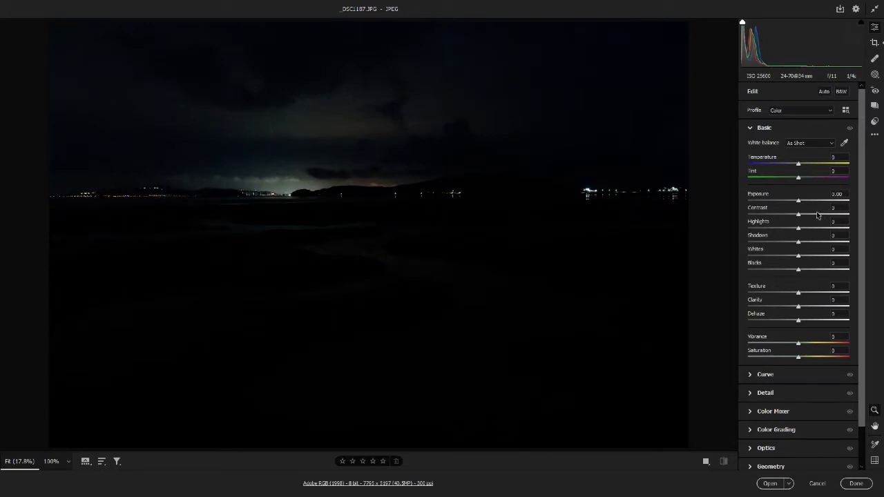
left_click(824, 92)
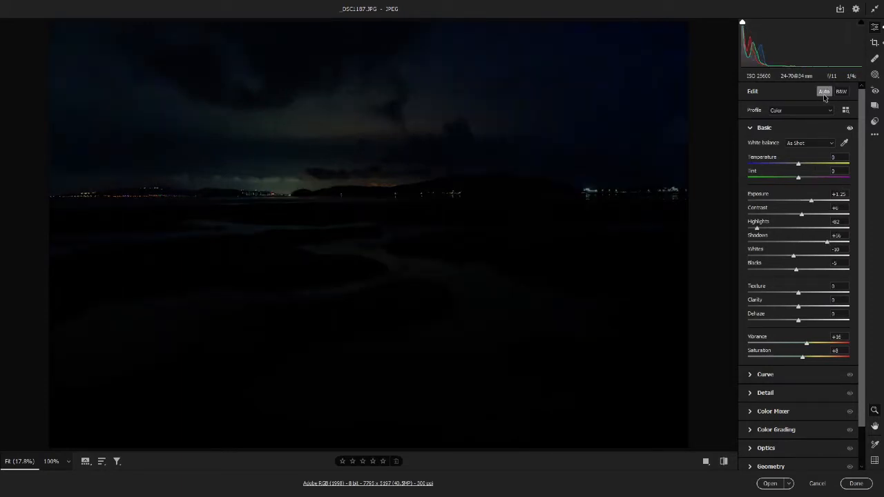
left_click_drag(812, 200, 834, 202)
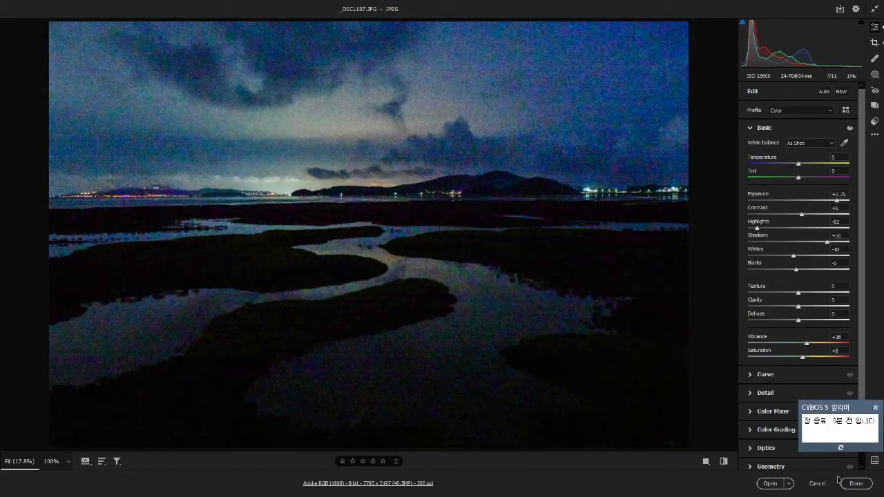
left_click(856, 483)
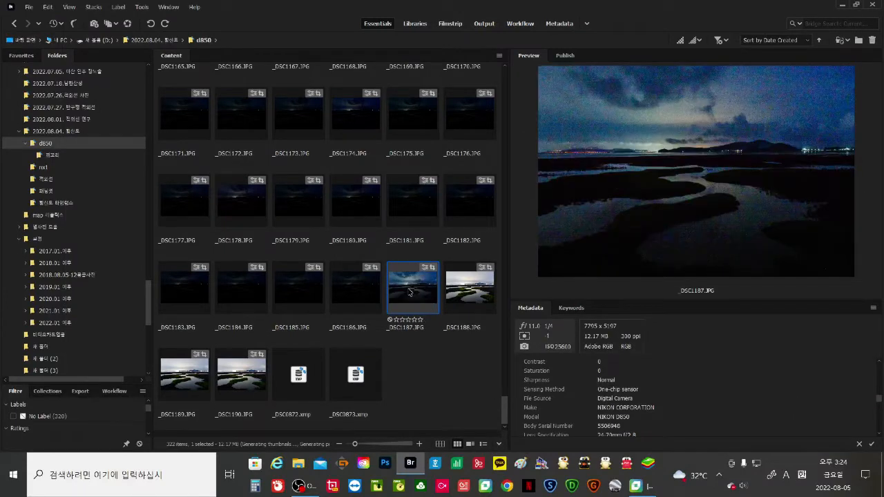
Step: Copy the develop settings of the brightened night photo _DSC1187.JPG
right_click(410, 292)
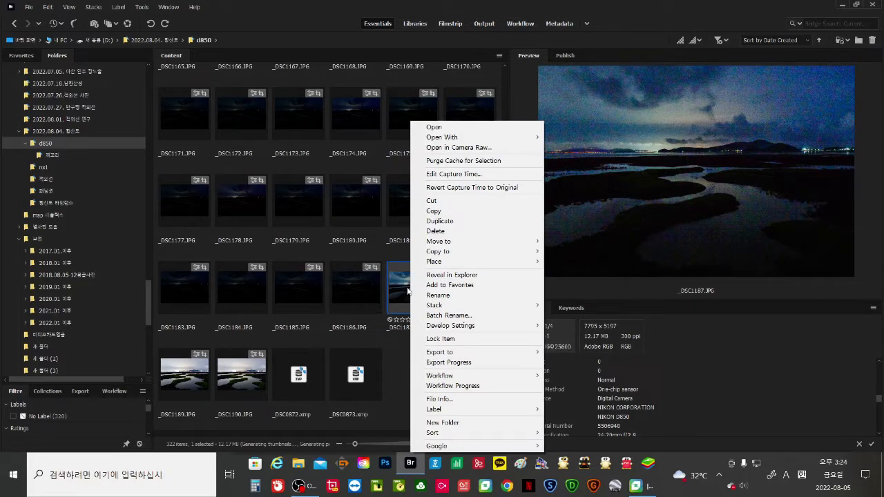
mouse_move(454, 329)
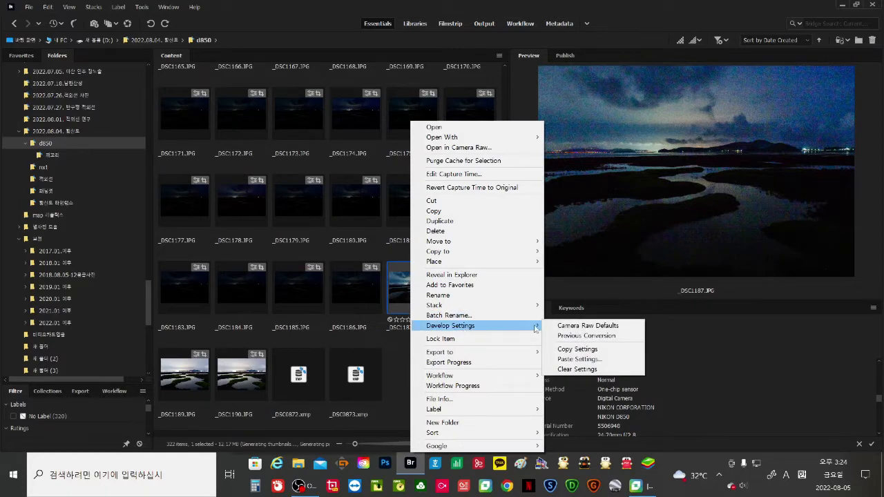
left_click(594, 349)
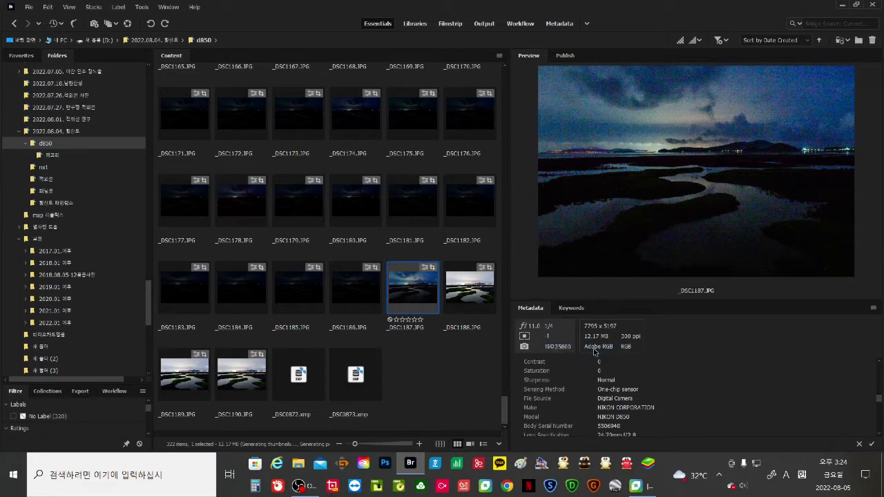
Step: Select the range of dark night photos from _DSC1186.JPG back to _DSC1111.JPG
left_click(352, 298)
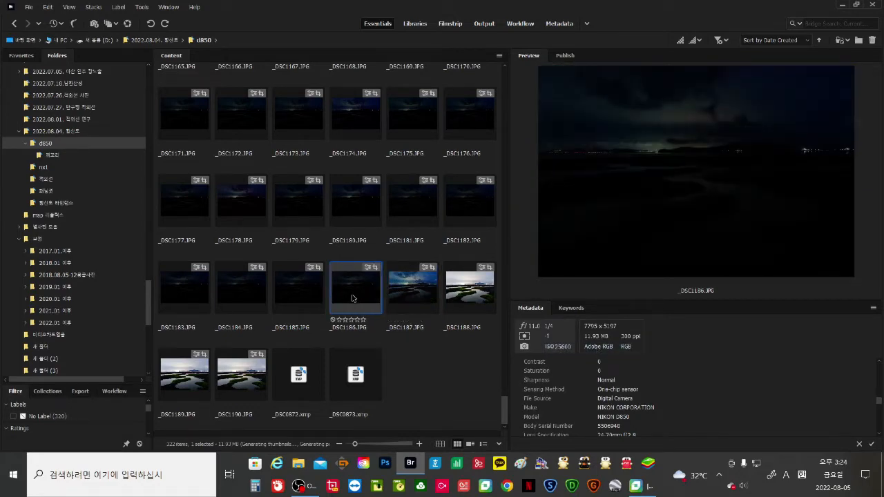
scroll(352, 298, "up", 10)
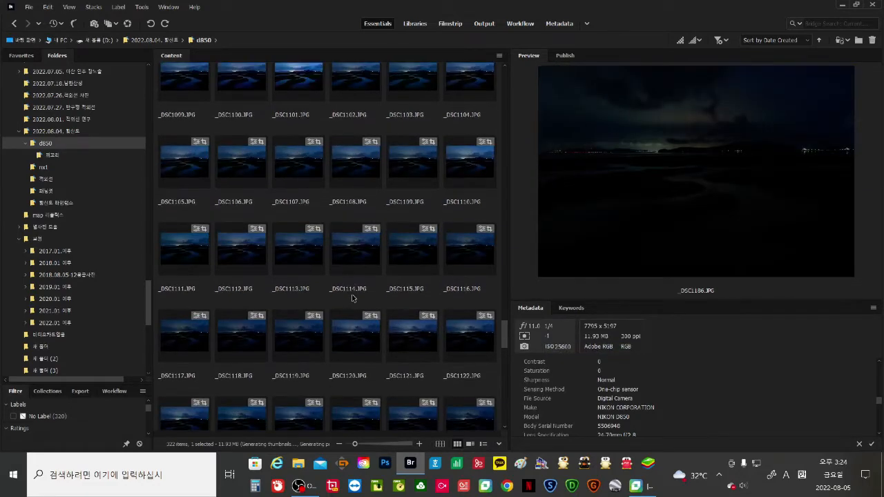
left_click(191, 252, "shift")
scroll(191, 252, "down", 6)
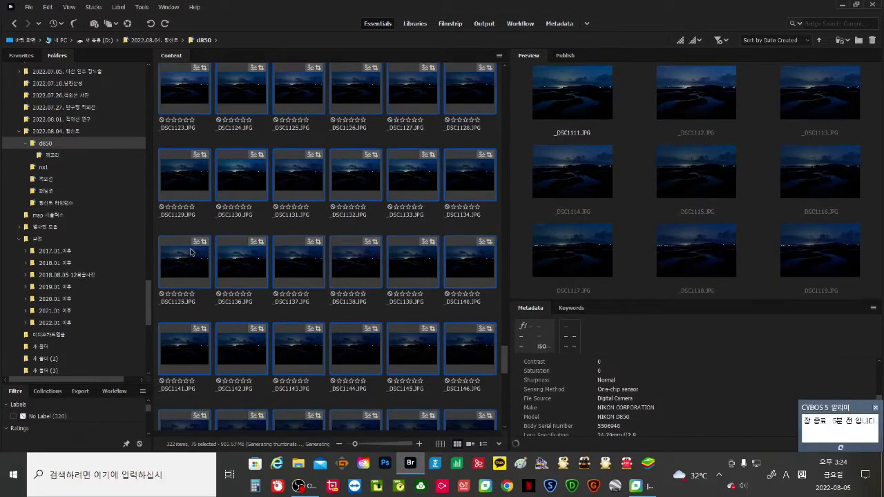
scroll(191, 252, "down", 6)
scroll(191, 252, "up", 6)
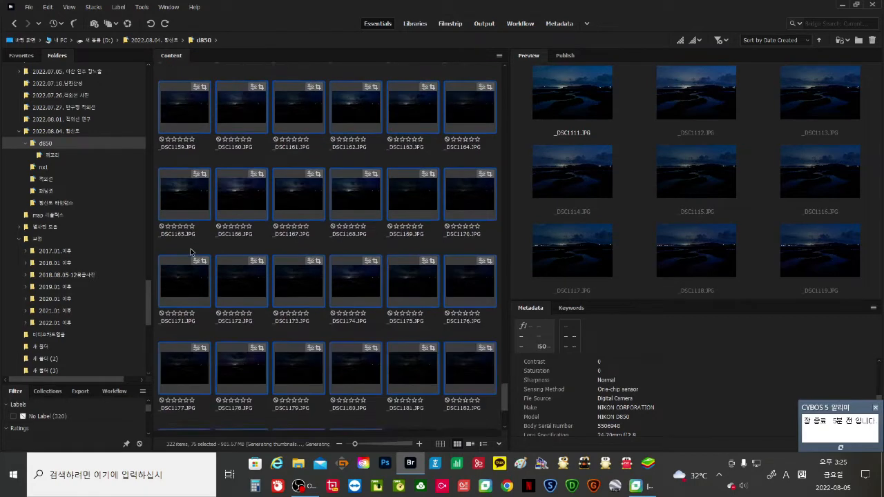
scroll(192, 252, "up", 4)
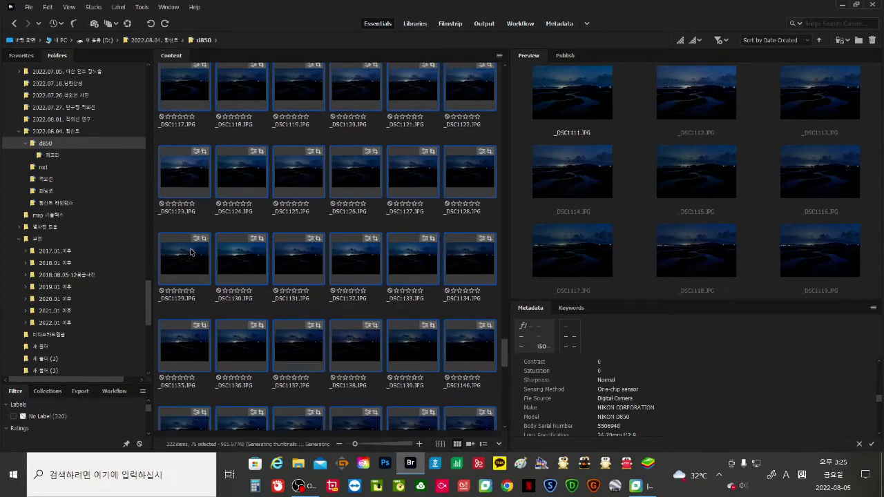
scroll(191, 252, "up", 3)
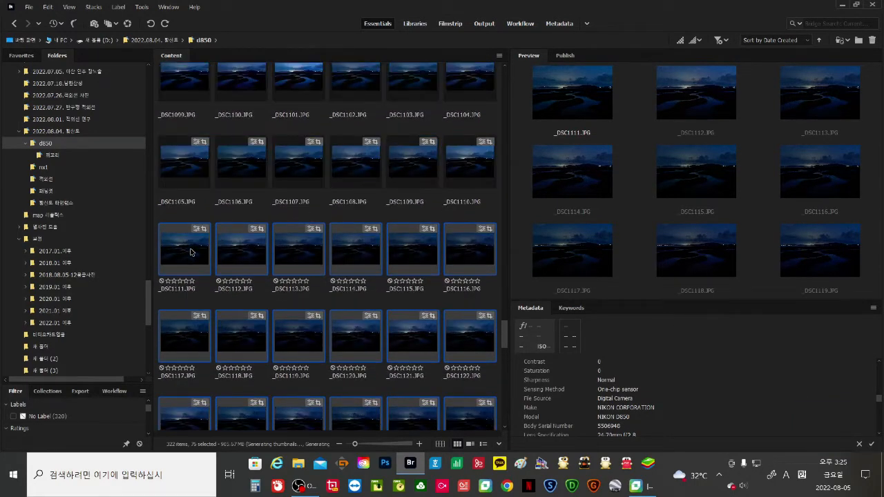
Step: Paste the copied develop settings onto the selected night photos, with Geometry included in the default subset
right_click(191, 252)
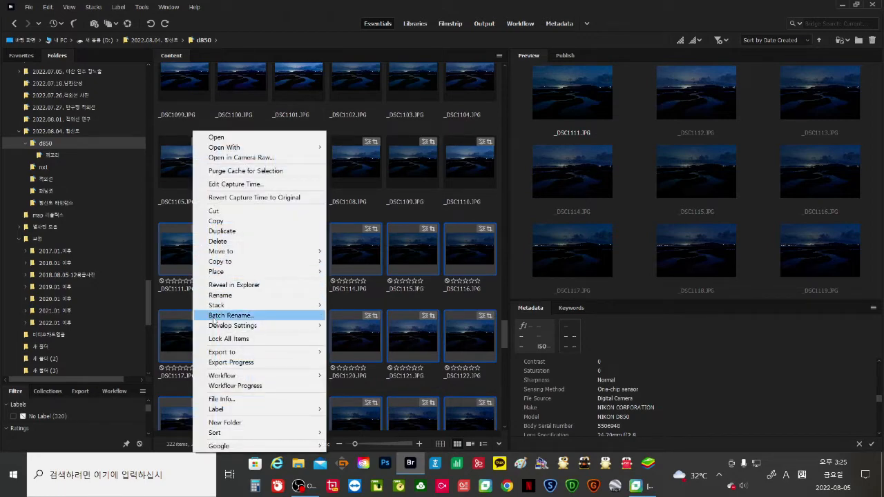
mouse_move(302, 325)
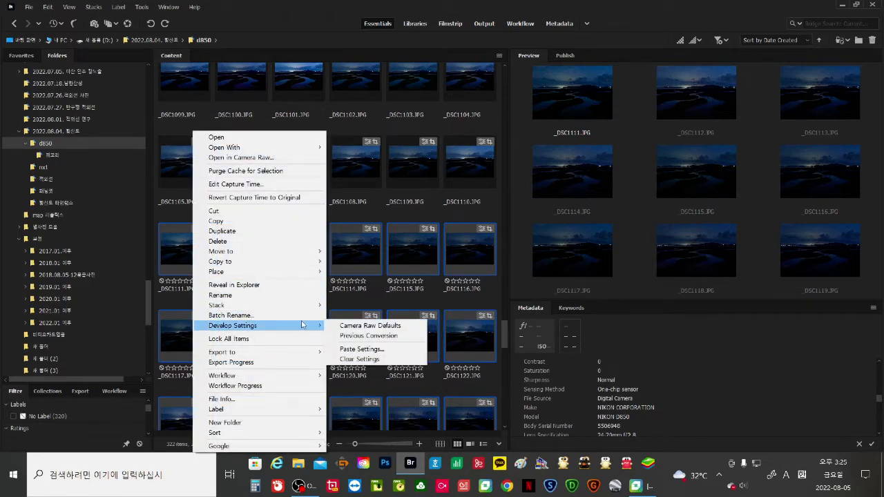
left_click(361, 350)
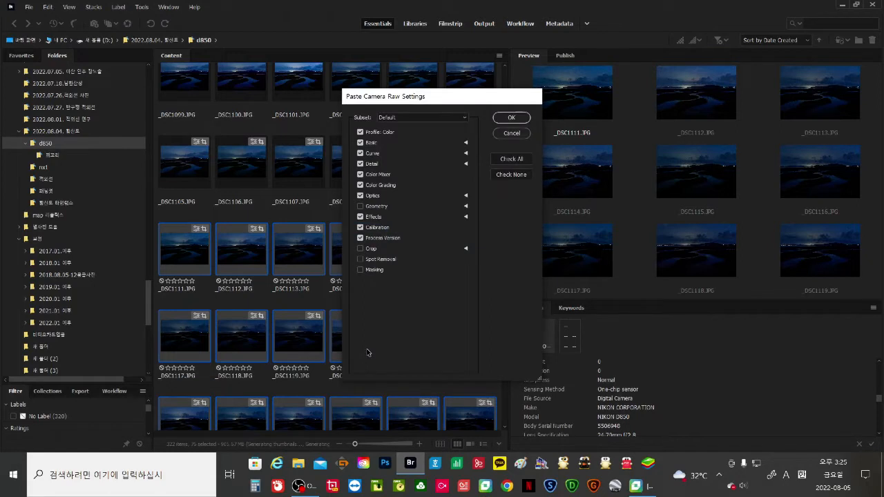
left_click(360, 206)
left_click(513, 119)
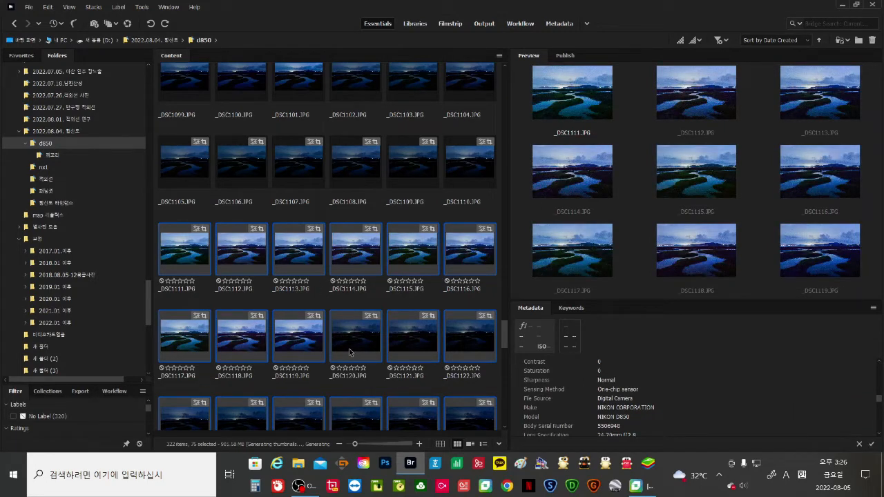
Step: Check the brightness and color of the pasted corrections across the thumbnails from _DSC1111.JPG to _DSC1182.JPG
scroll(360, 346, "down", 2)
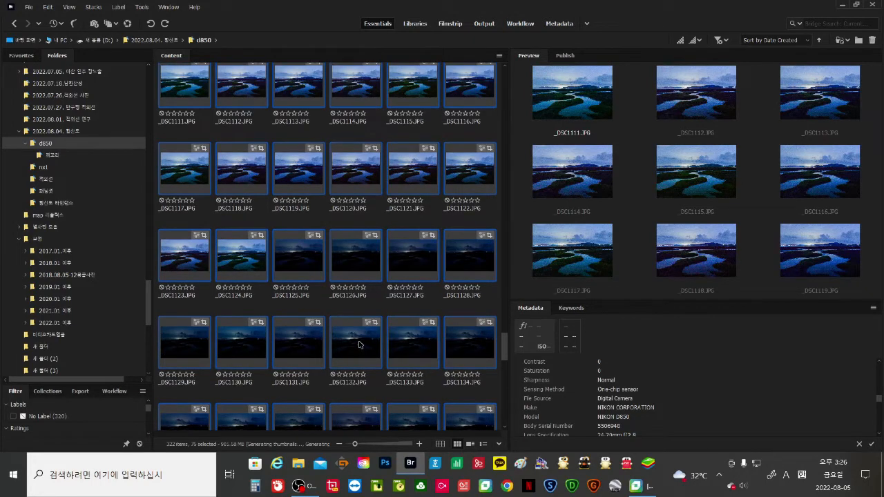
scroll(358, 345, "down", 2)
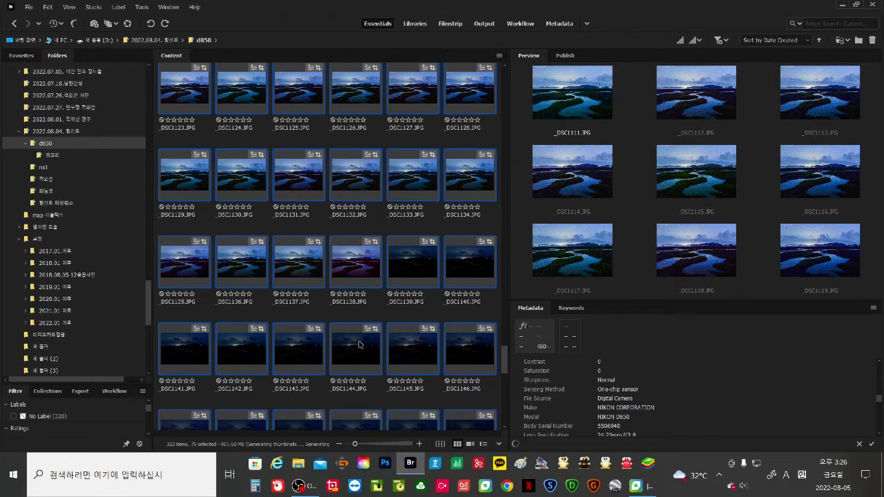
scroll(359, 344, "down", 2)
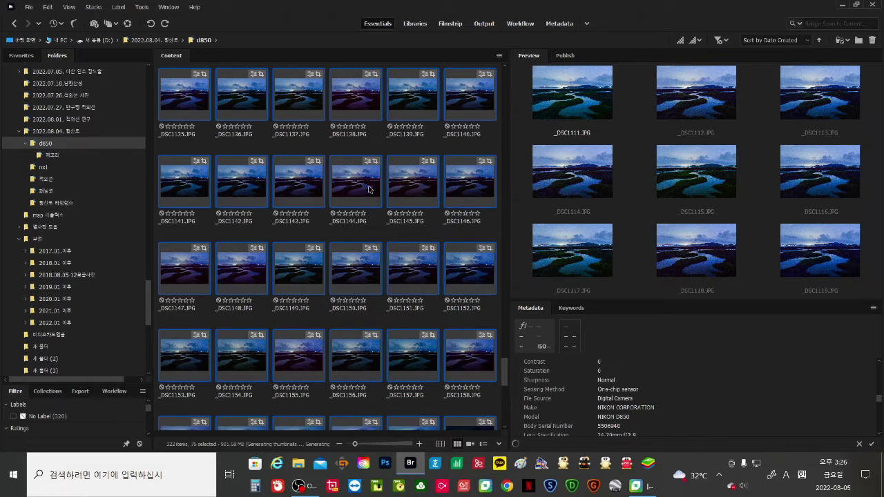
scroll(369, 190, "down", 2)
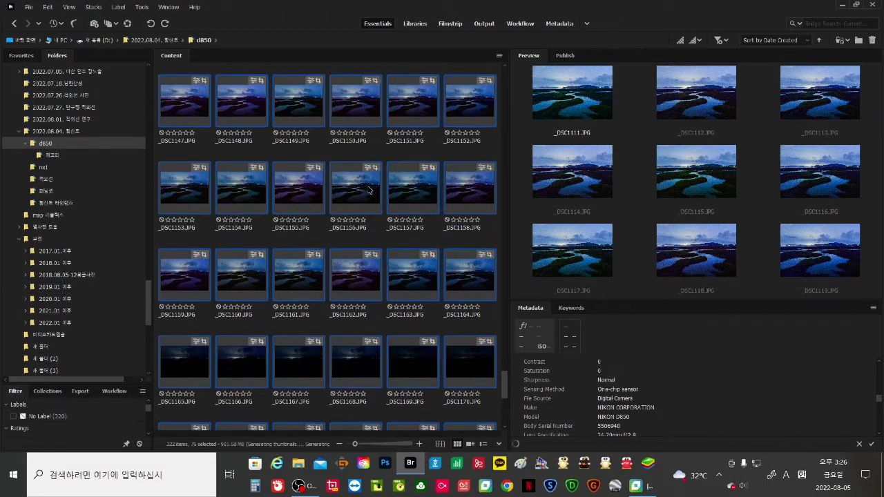
scroll(369, 193, "down", 2)
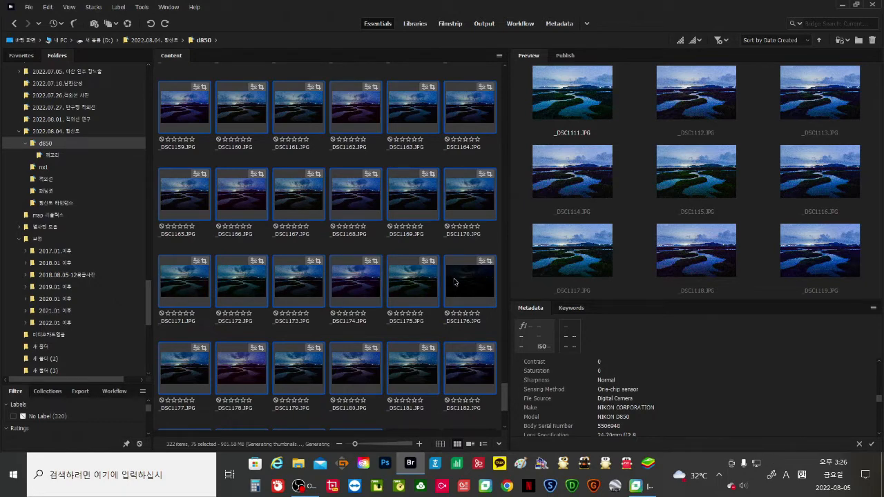
Step: Open the dark photo _DSC1110.JPG in Camera Raw and apply the automatic tone adjustment
scroll(486, 297, "up", 5)
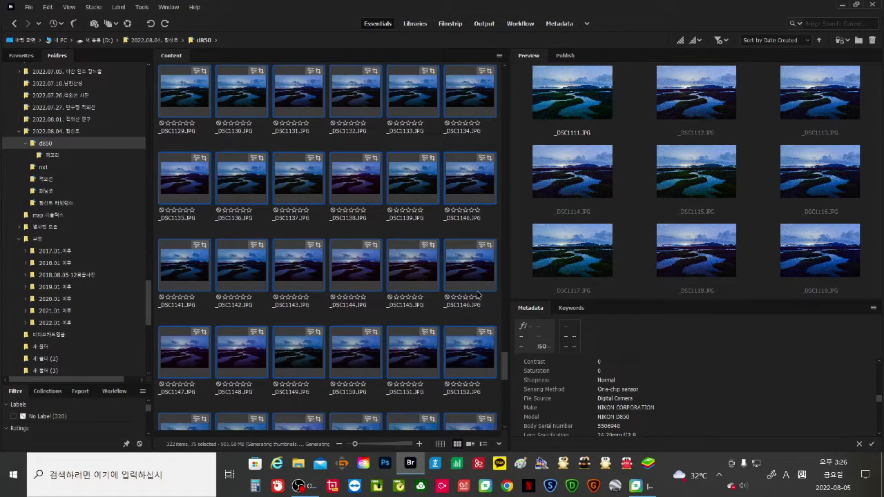
left_click(472, 177)
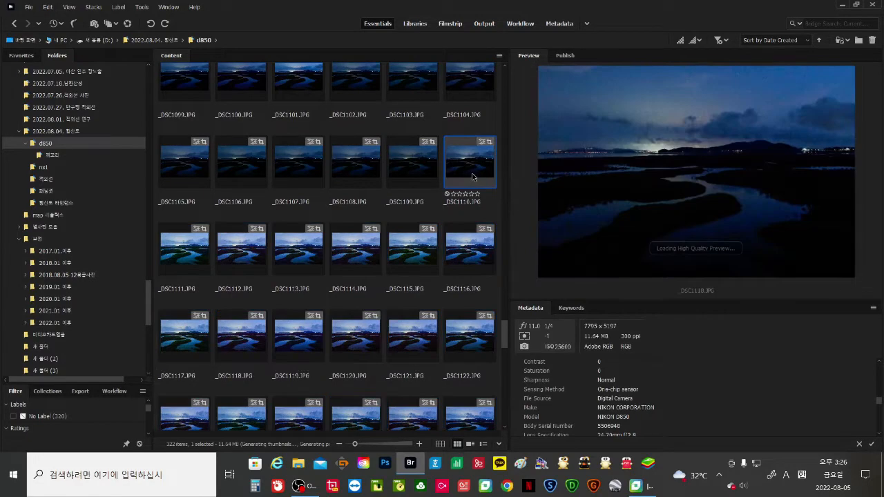
scroll(472, 177, "up", 3)
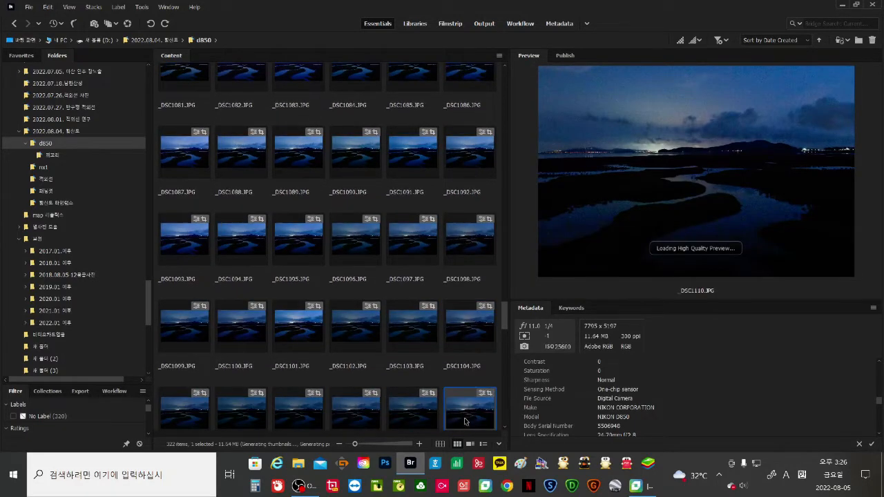
right_click(464, 419)
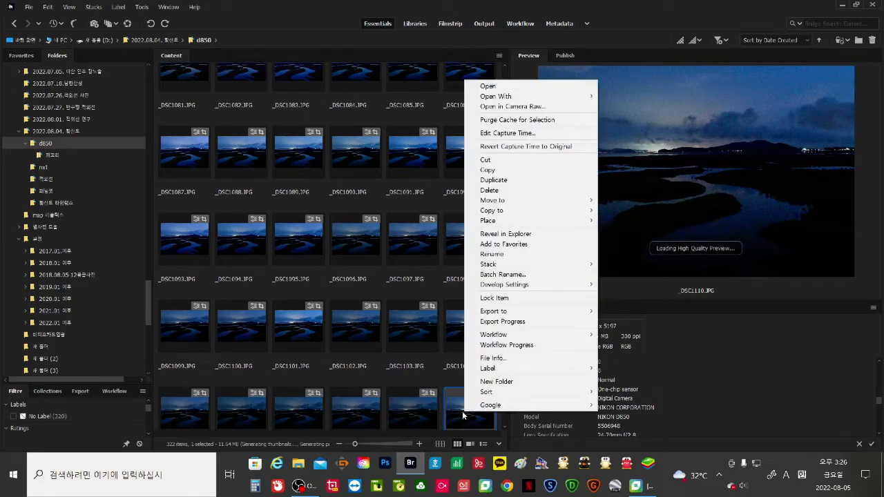
left_click(542, 108)
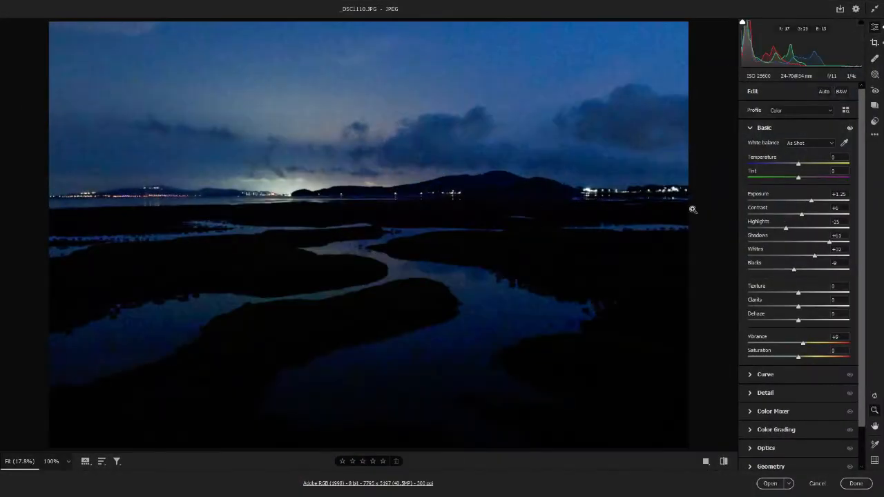
left_click(824, 92)
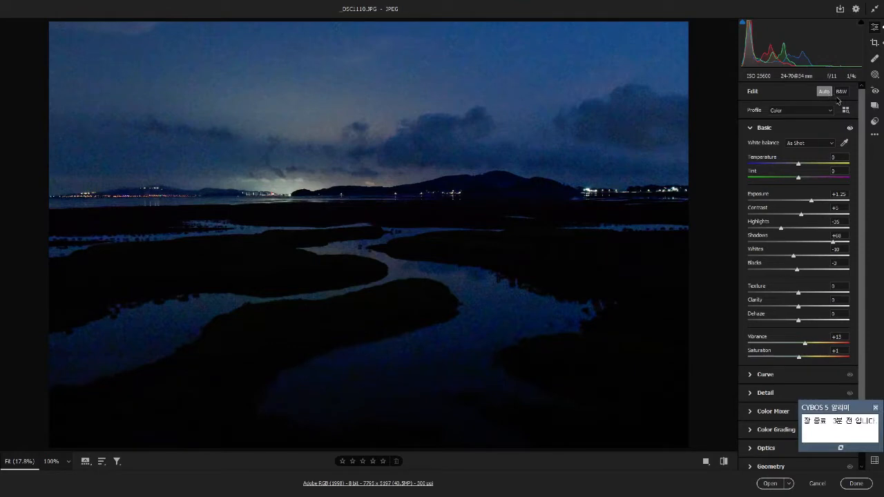
Step: Set the exposure of _DSC1110.JPG to +3.75 and save the edit
left_click_drag(810, 201, 839, 211)
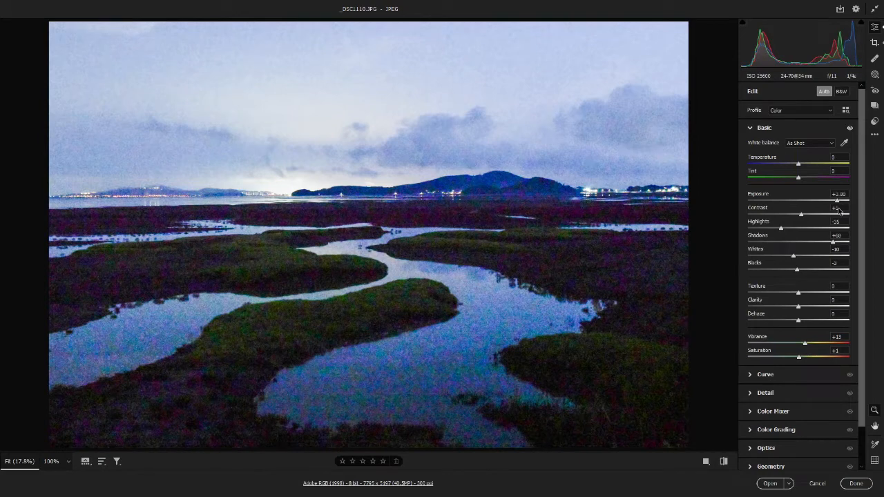
left_click_drag(839, 211, 840, 204)
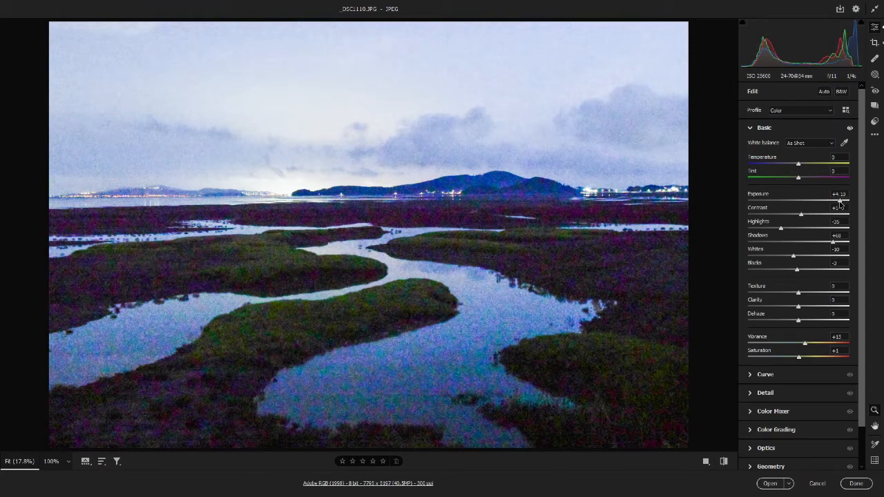
left_click_drag(840, 202, 840, 204)
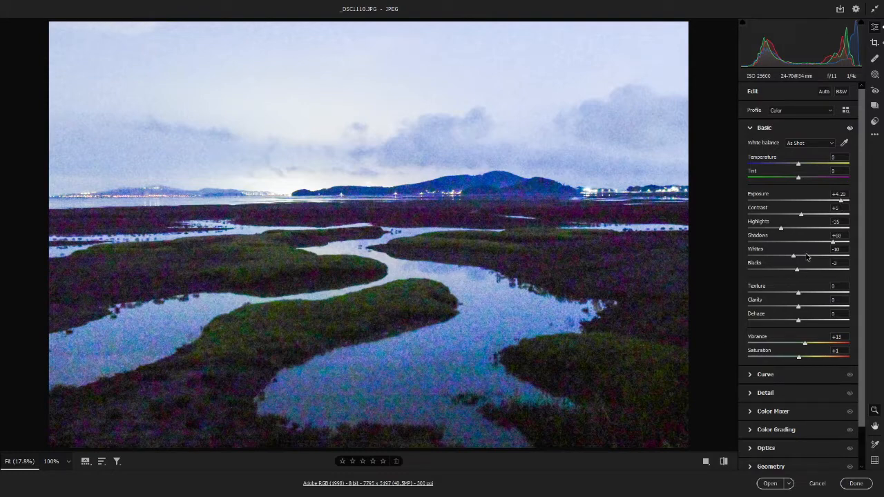
left_click_drag(841, 202, 837, 209)
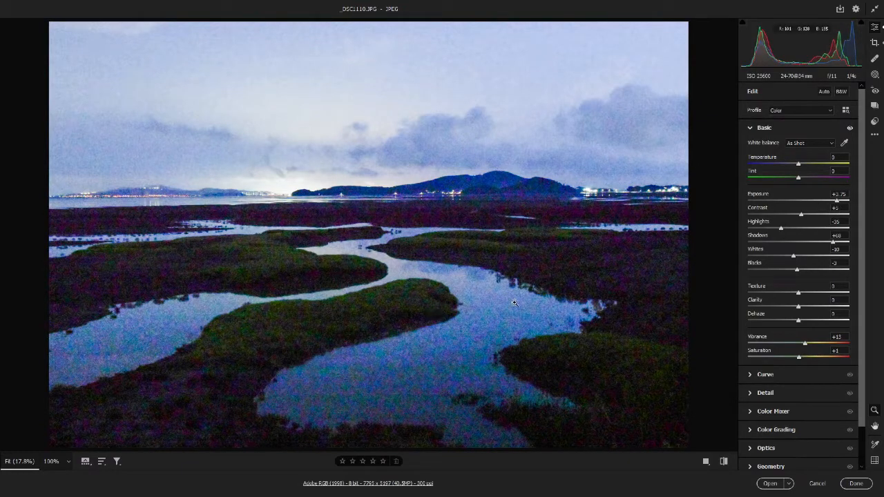
left_click(857, 485)
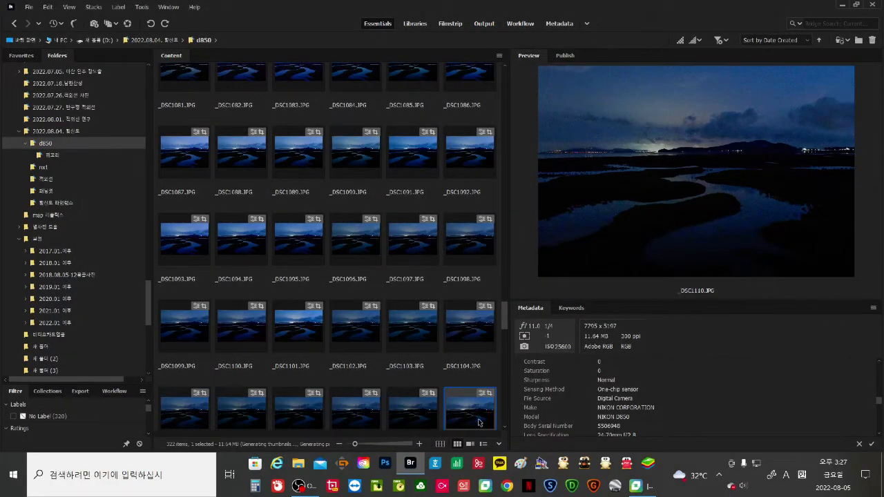
Step: Copy the develop settings of the brightened photo _DSC1110.JPG
scroll(478, 422, "down", 1)
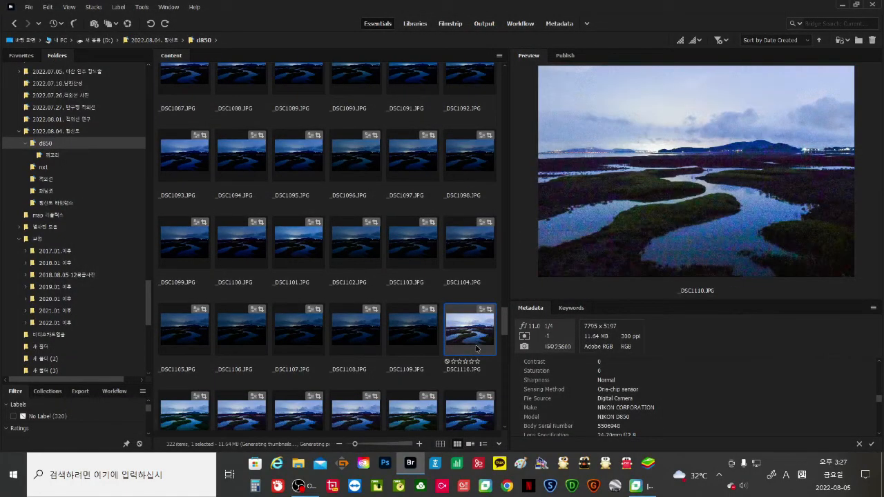
scroll(465, 332, "down", 1)
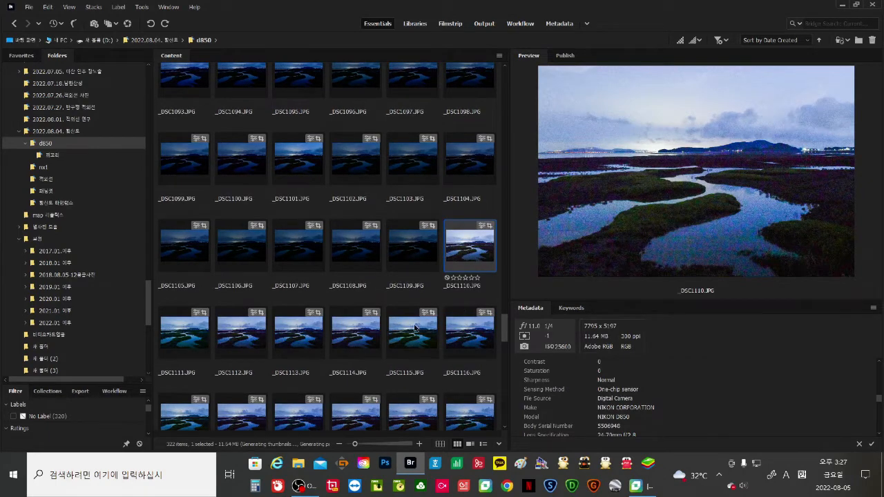
right_click(460, 243)
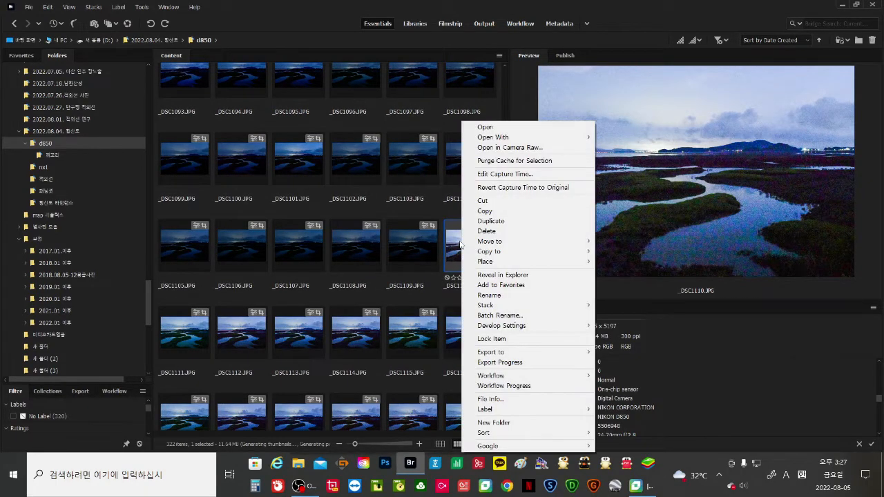
mouse_move(514, 327)
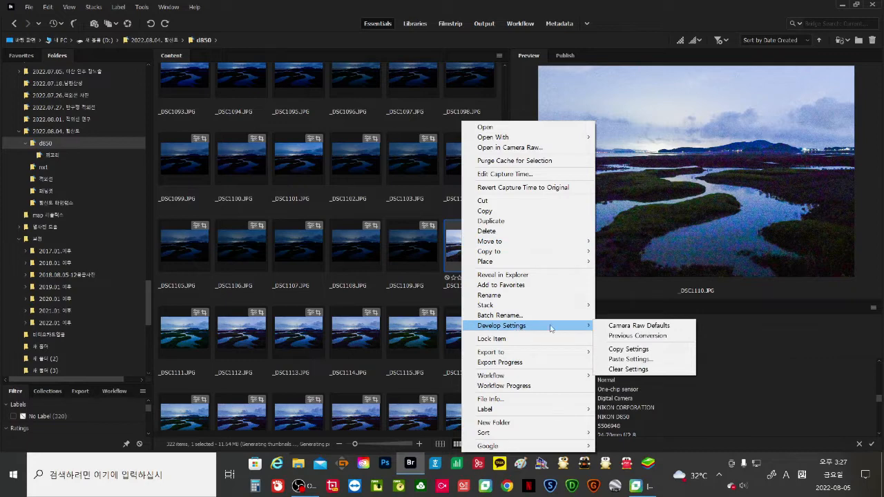
left_click(628, 349)
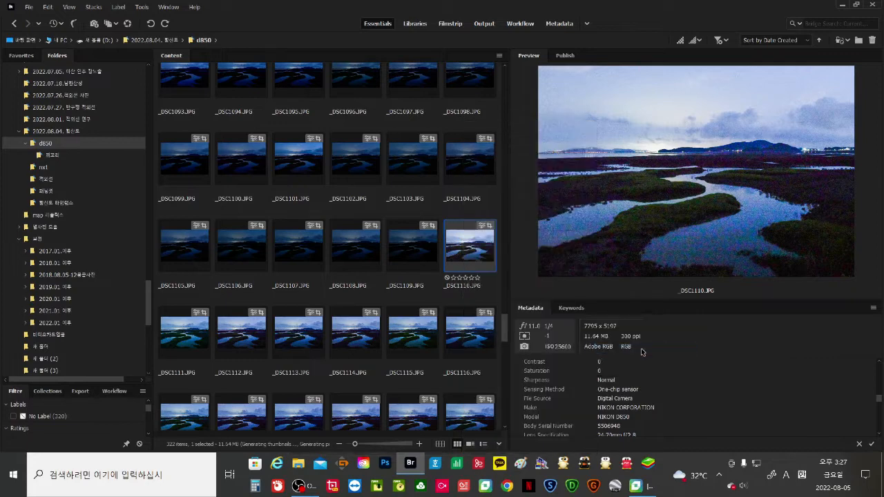
Step: Select the range of photos from _DSC1109.JPG back to _DSC1045.JPG
left_click(407, 248)
scroll(404, 247, "up", 7)
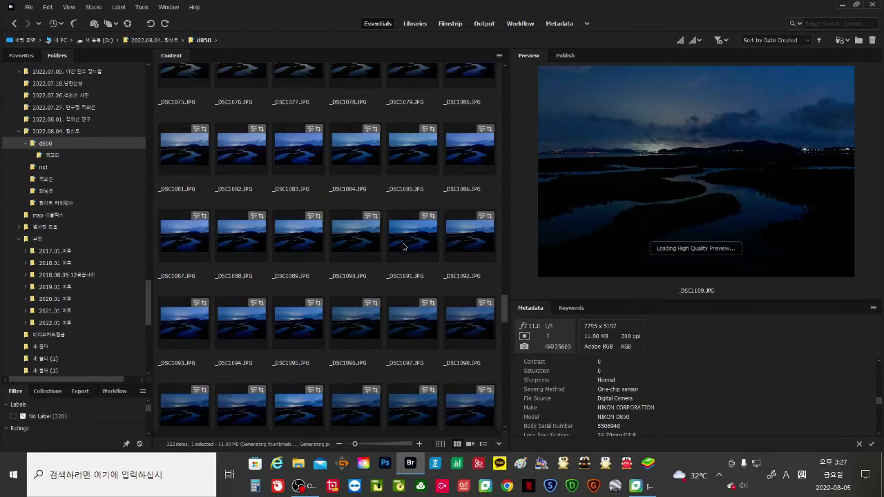
scroll(404, 247, "up", 3)
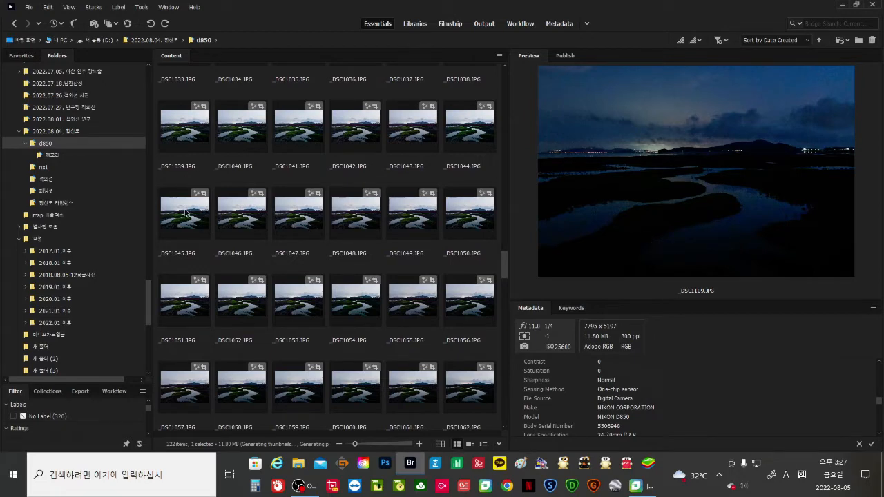
left_click(187, 218, "shift")
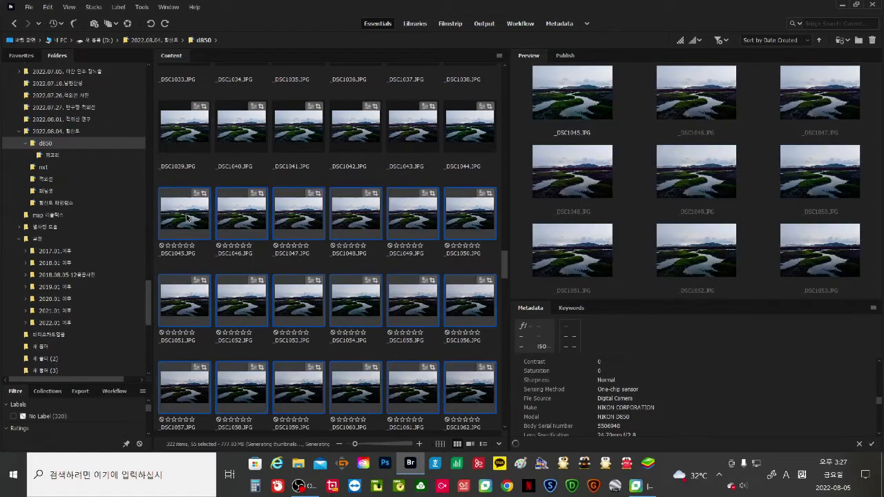
scroll(233, 243, "down", 1)
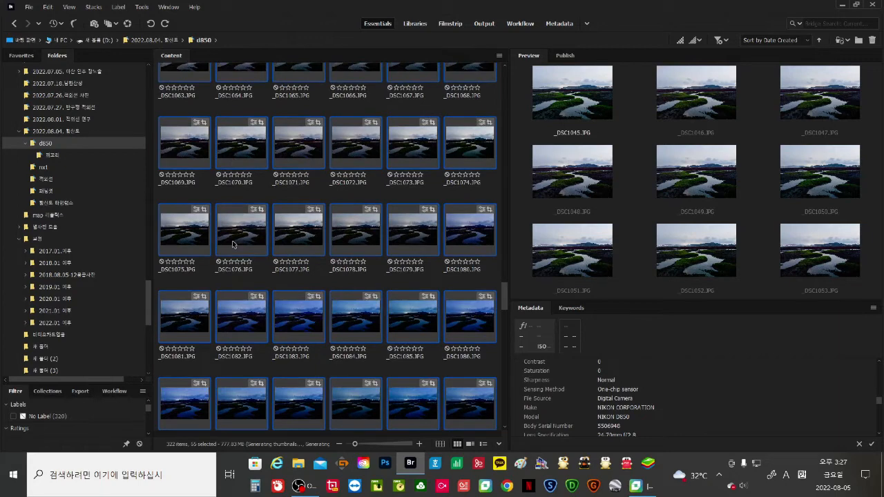
Step: Paste the copied Camera Raw settings onto the selected photos with the Default subset, leaving Crop, Geometry, Spot Removal and Masking excluded
right_click(185, 138)
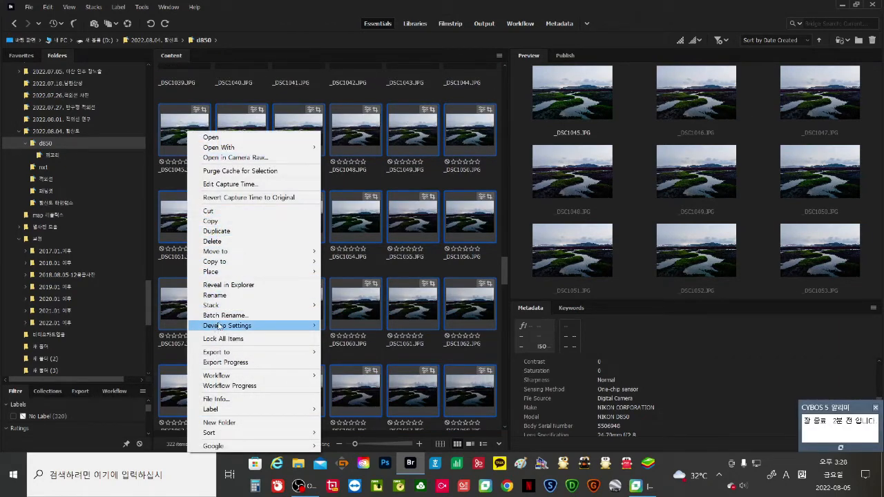
mouse_move(265, 330)
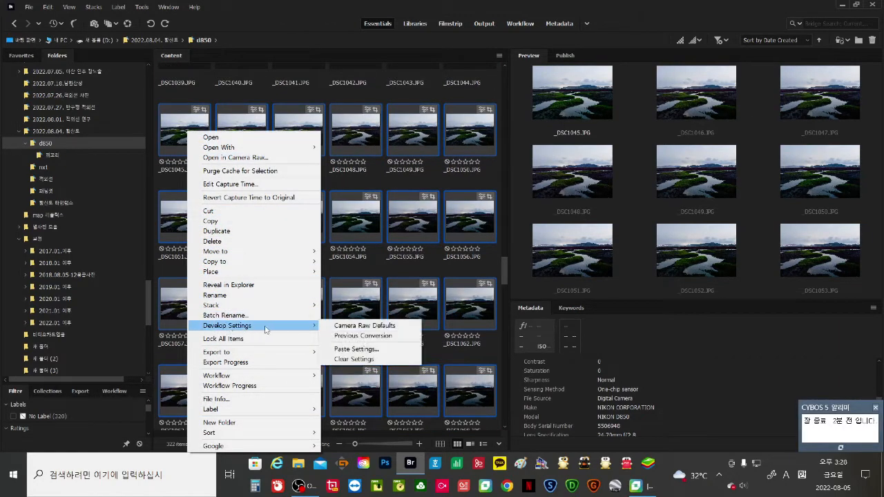
left_click(365, 350)
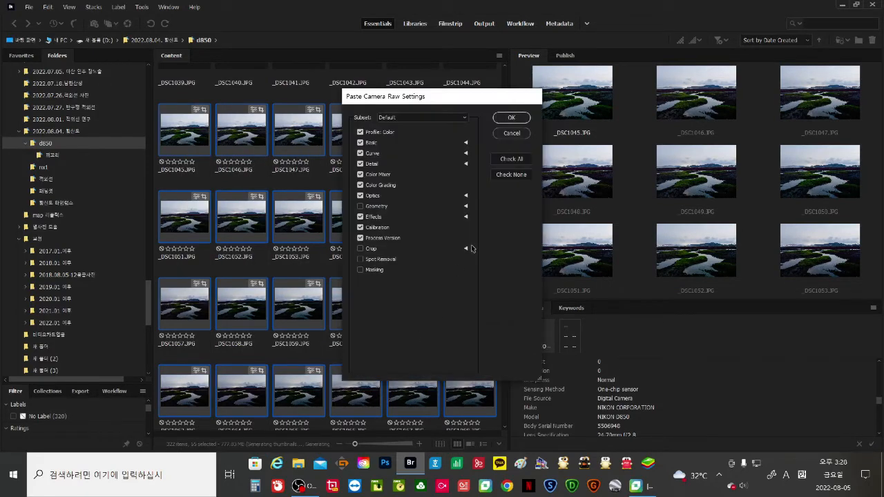
left_click(511, 117)
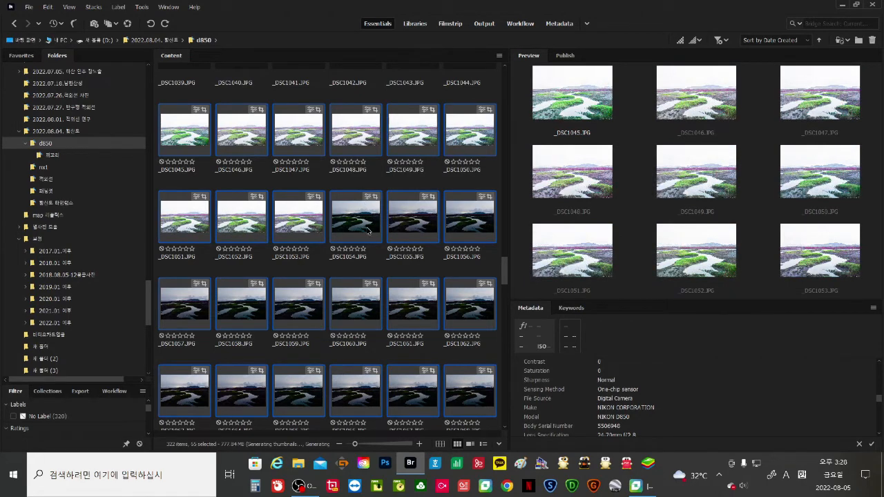
Step: Review the whole sequence in full-screen preview starting at _DSC0872.NEF, checking the brightness transition from day to night up to _DSC1102.JPG
scroll(368, 231, "down", 8)
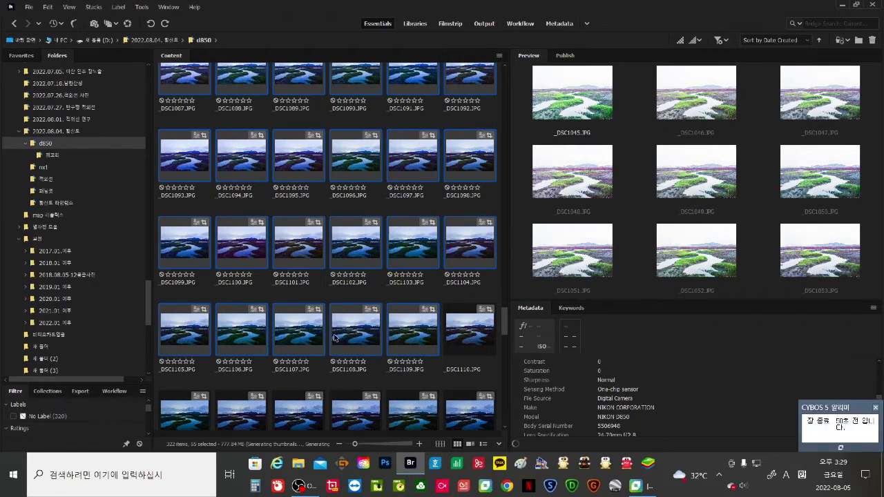
scroll(334, 337, "up", 6)
scroll(334, 337, "up", 15)
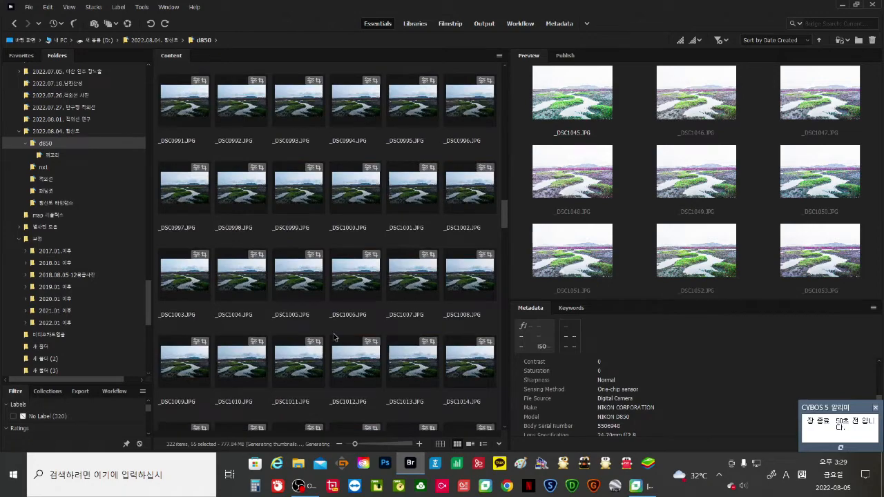
scroll(334, 336, "up", 10)
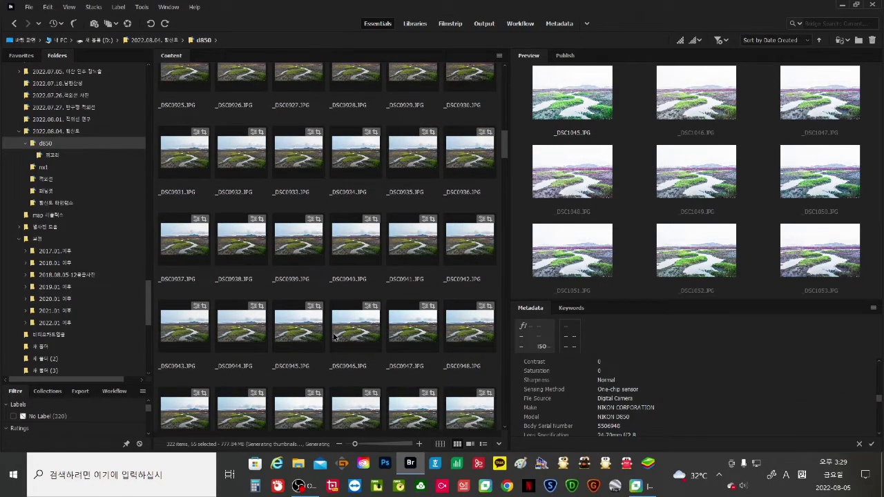
scroll(335, 336, "up", 4)
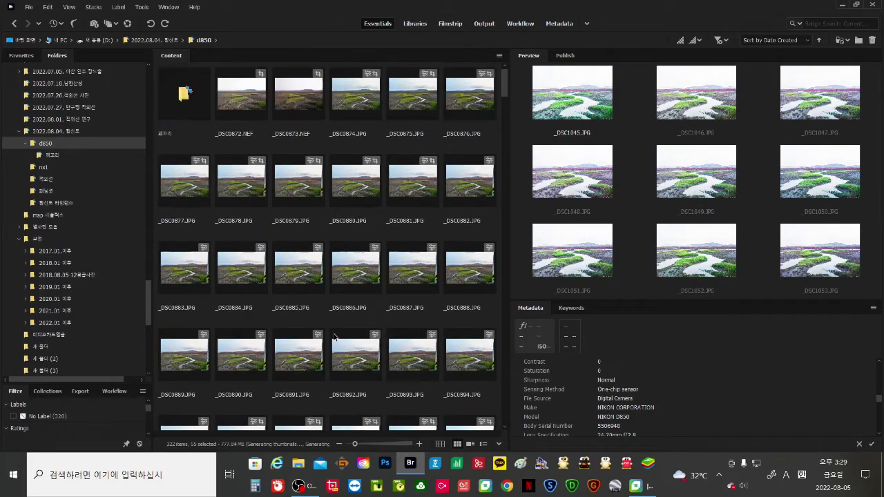
left_click(251, 101)
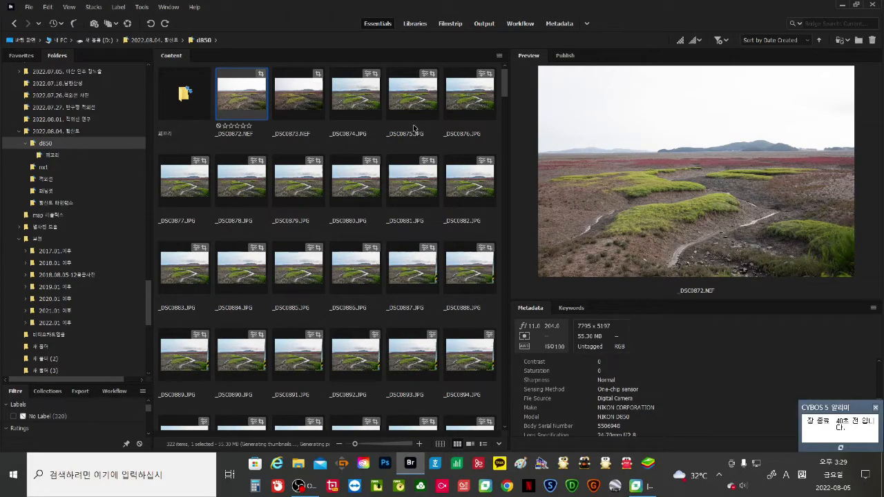
key("space")
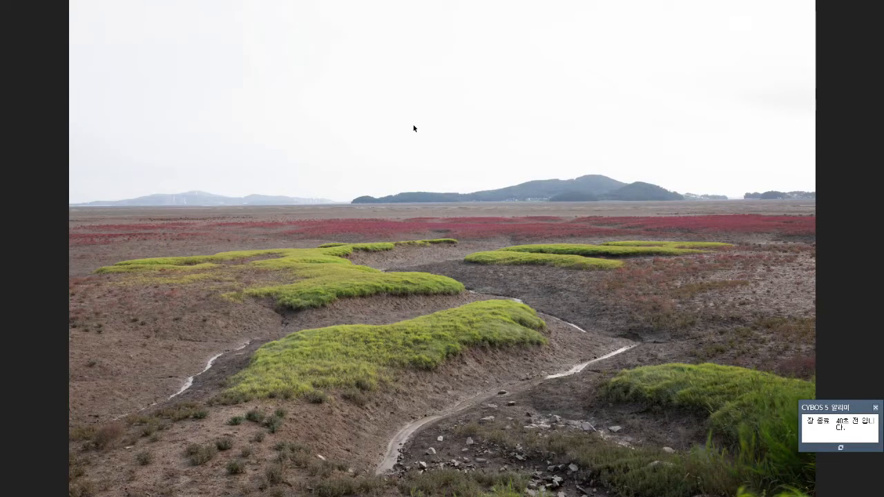
key("Right")
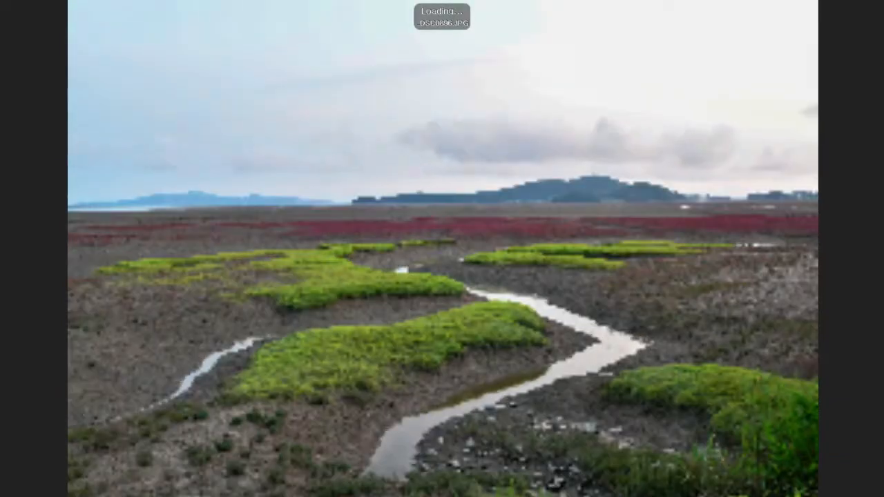
key("Right")
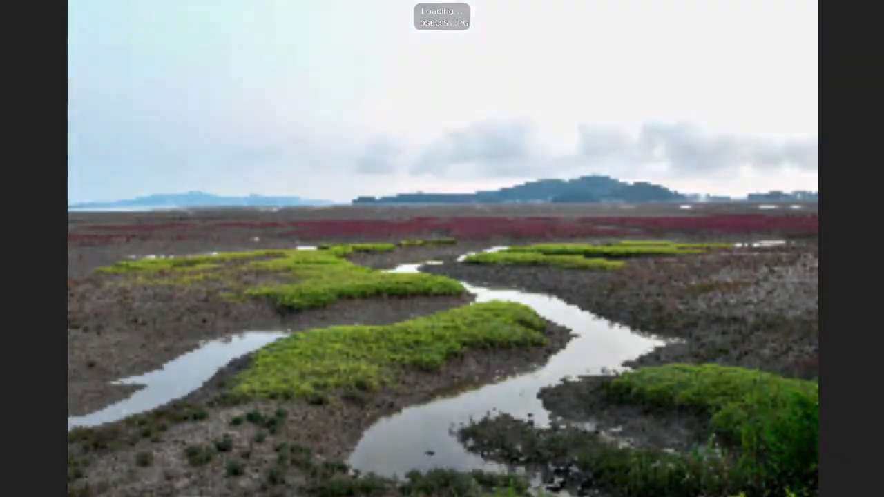
key("Right")
key("Right")
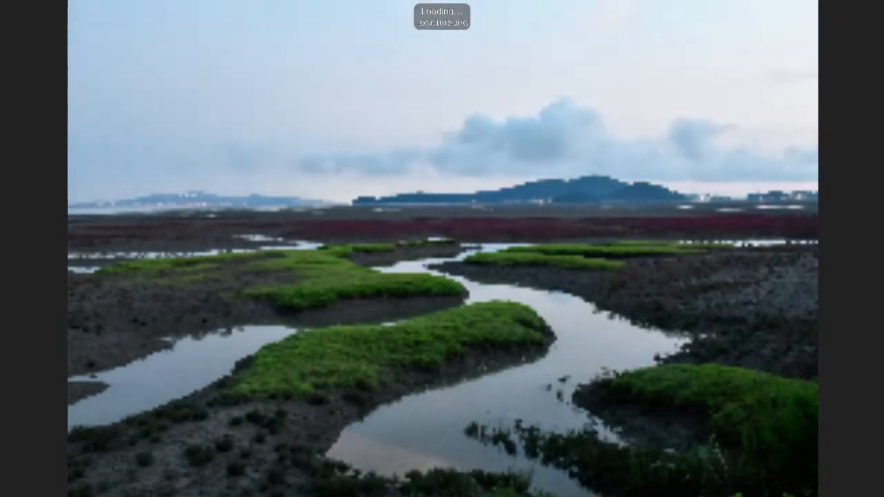
key("Right")
key("Right")
key("Right")
key("Right")
key("Right")
key("Right")
key("Right")
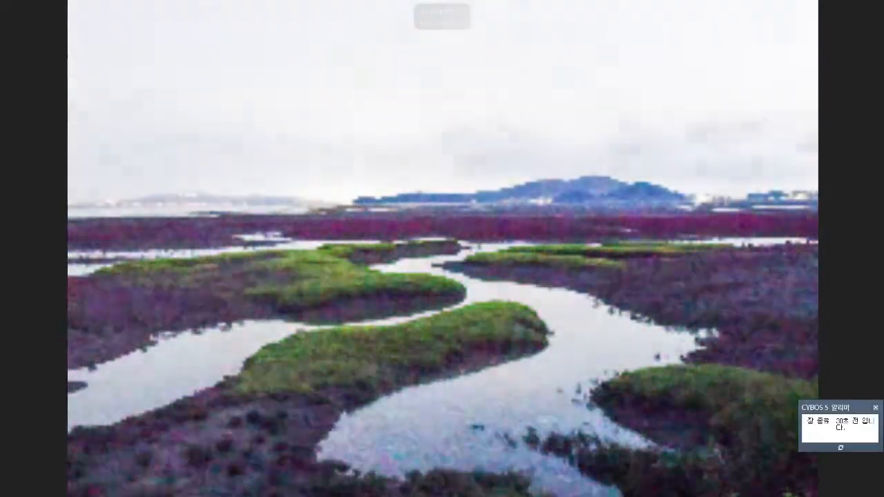
key("Right")
key("Right")
key("Right")
key("Right")
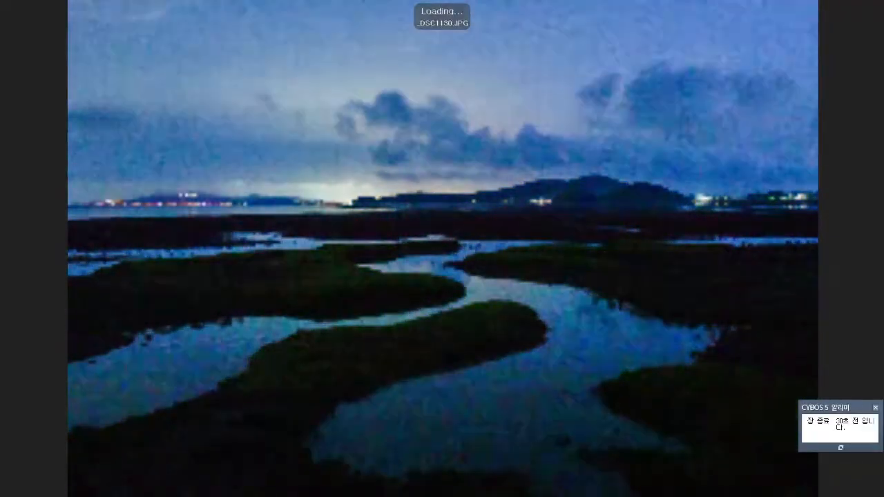
key("Right")
key("Right")
key("Right")
key("Right")
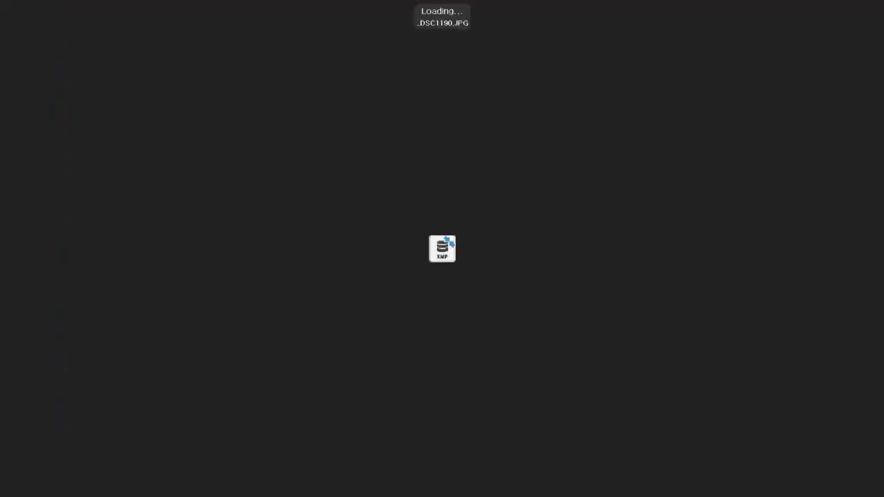
key("Right")
key("Right")
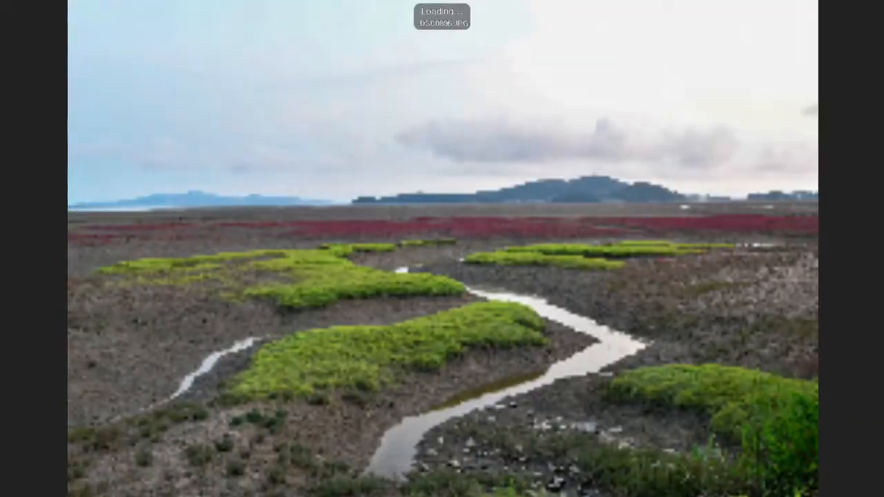
key("Right")
key("Right")
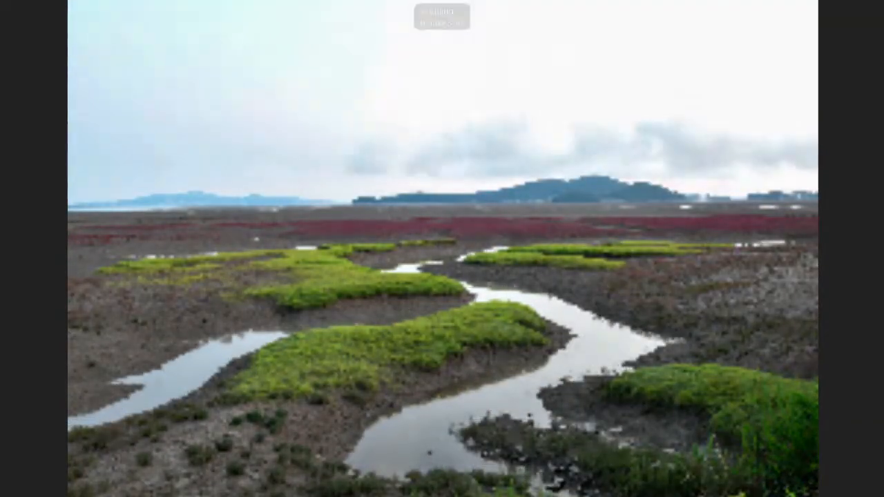
key("Right")
key("Right")
key("Right")
key("Right")
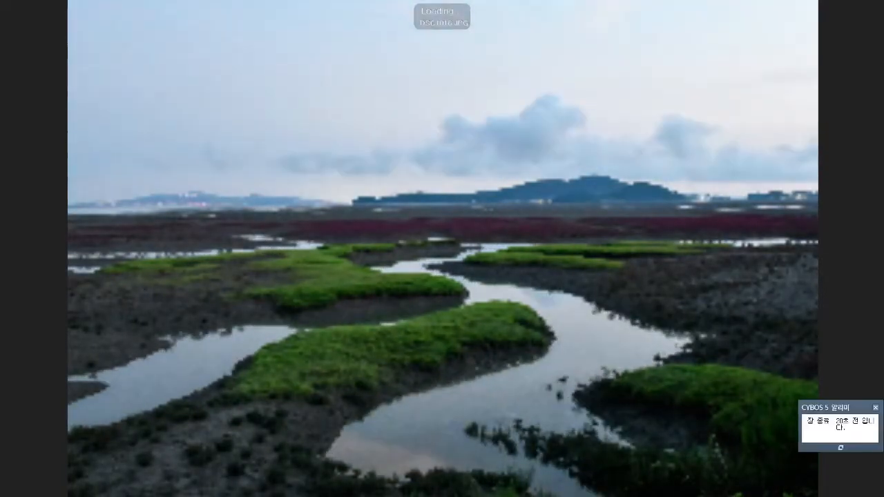
key("Right")
key("Right")
key("Right")
key("Right")
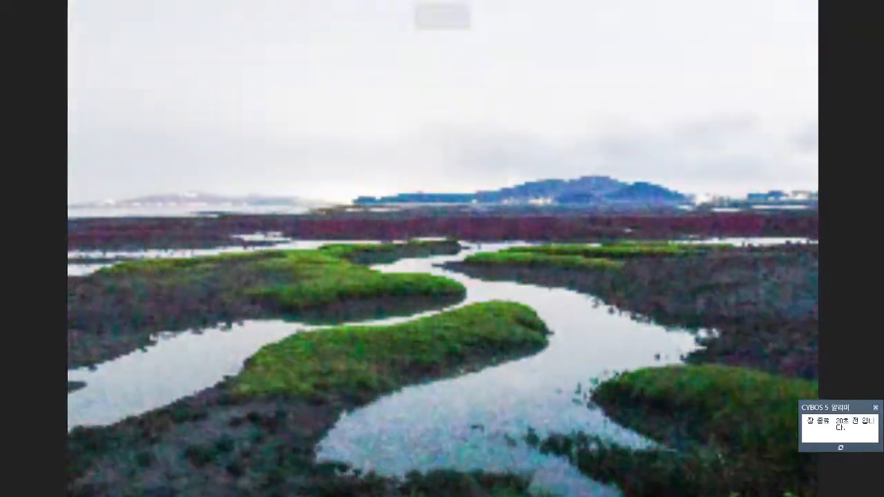
key("Right")
key("Right")
key("Right")
key("Right")
key("Right")
key("Right")
key("Right")
key("Right")
key("Escape")
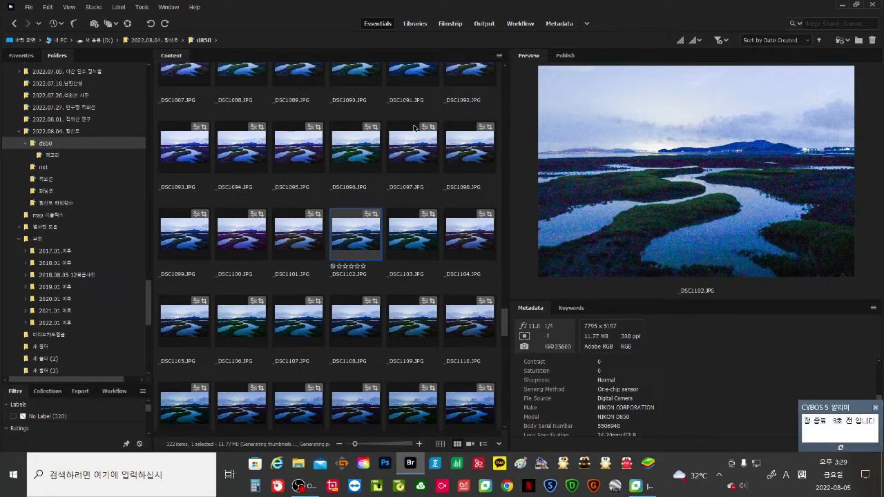
Step: Inspect _DSC1102.JPG in full-screen preview, magnifying the shoreline and water channels to examine the noise in the brightened exposure
key("space")
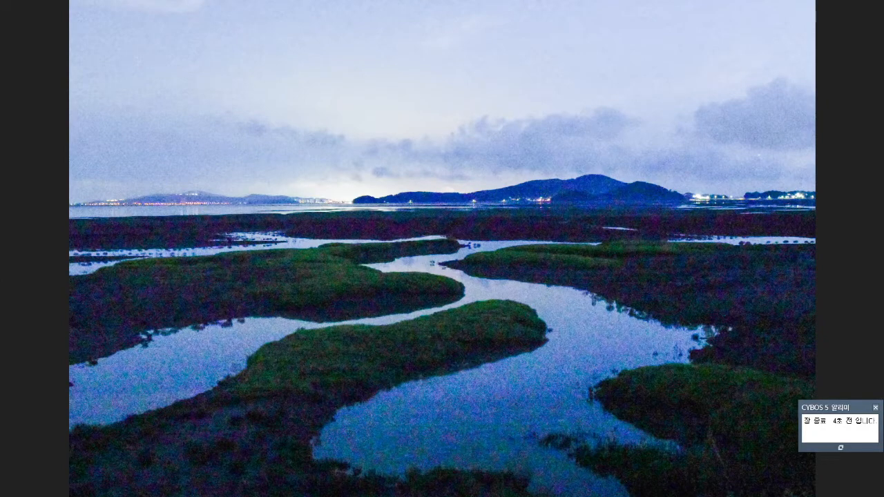
key("space")
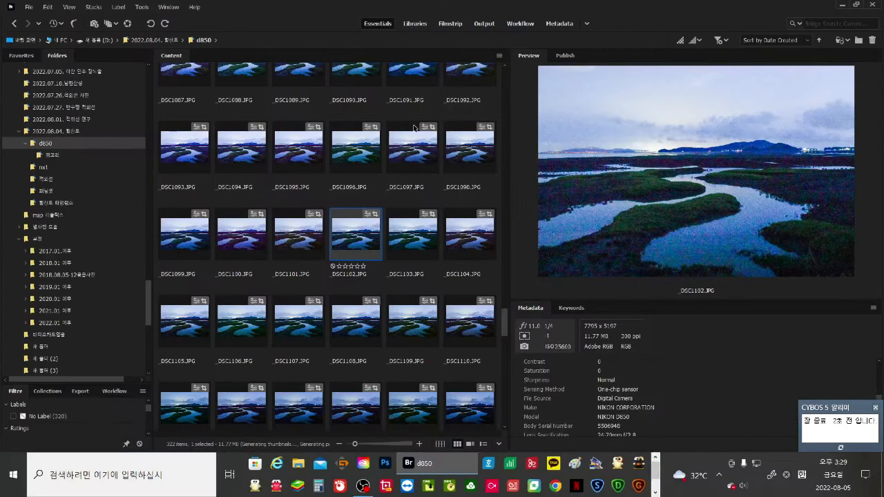
key("space")
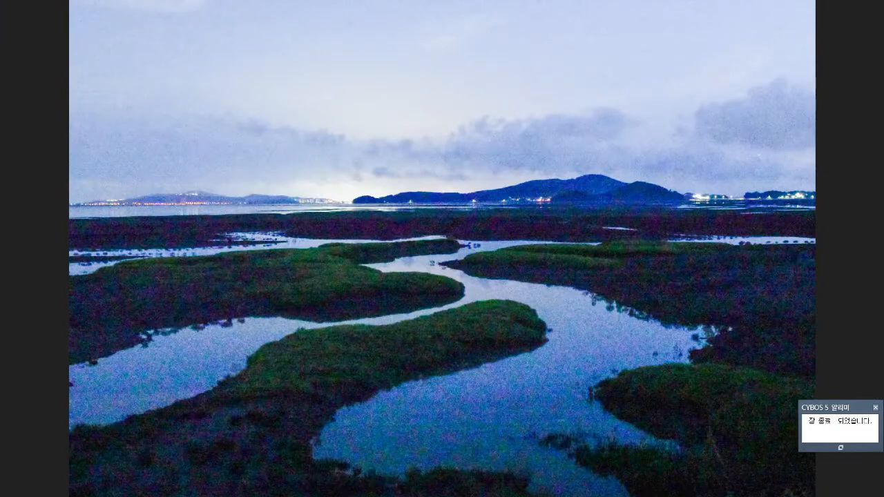
key("space")
key("space")
key("plus")
key("plus")
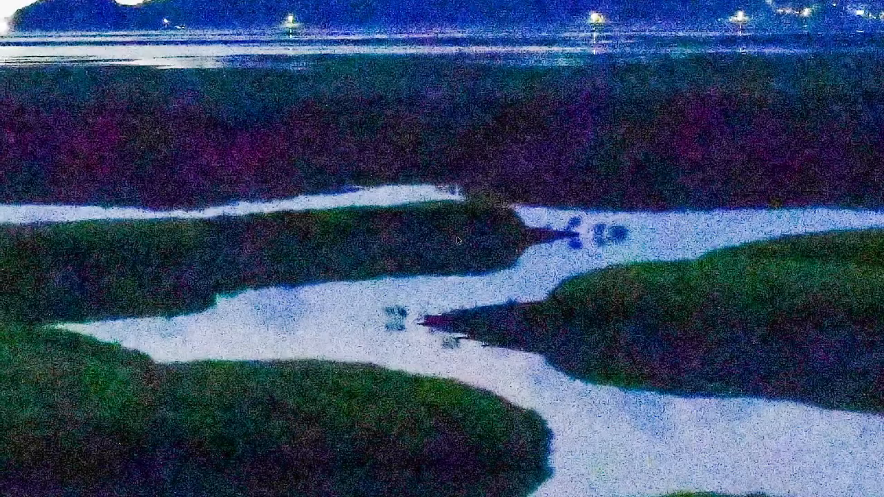
left_click(459, 235)
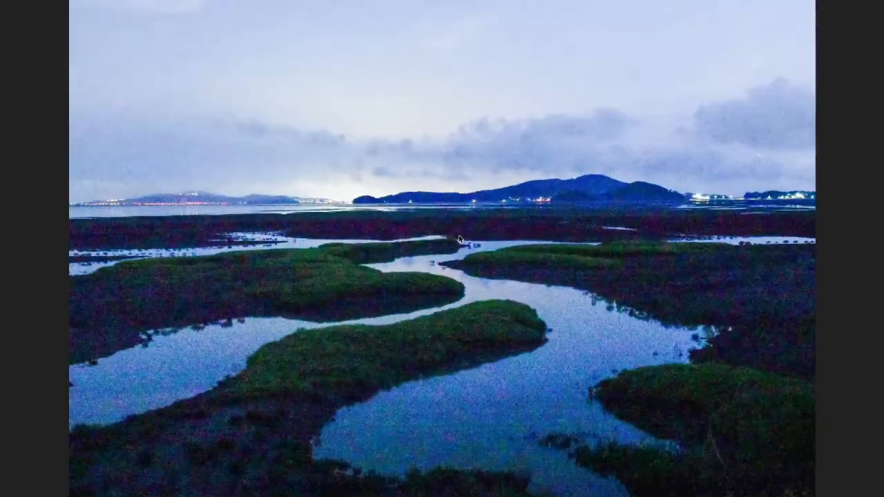
key("space")
key("space")
left_click(435, 239)
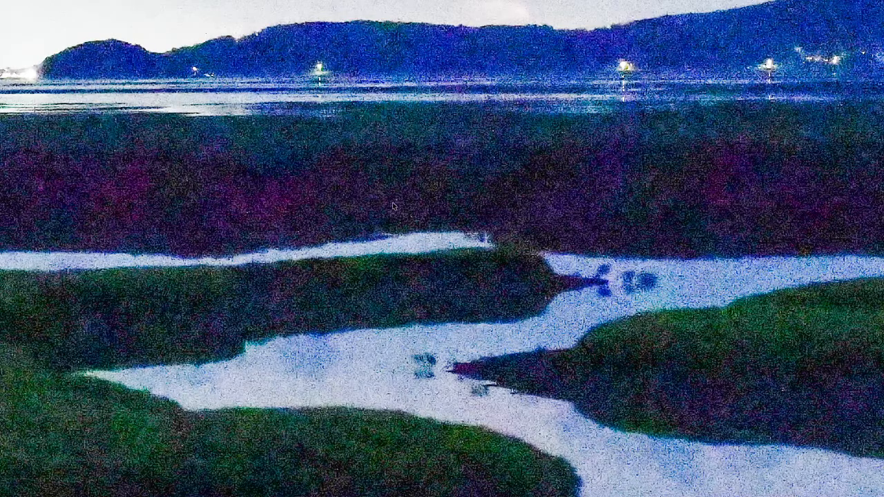
left_click_drag(394, 201, 576, 154)
left_click_drag(305, 304, 307, 325)
left_click(505, 295)
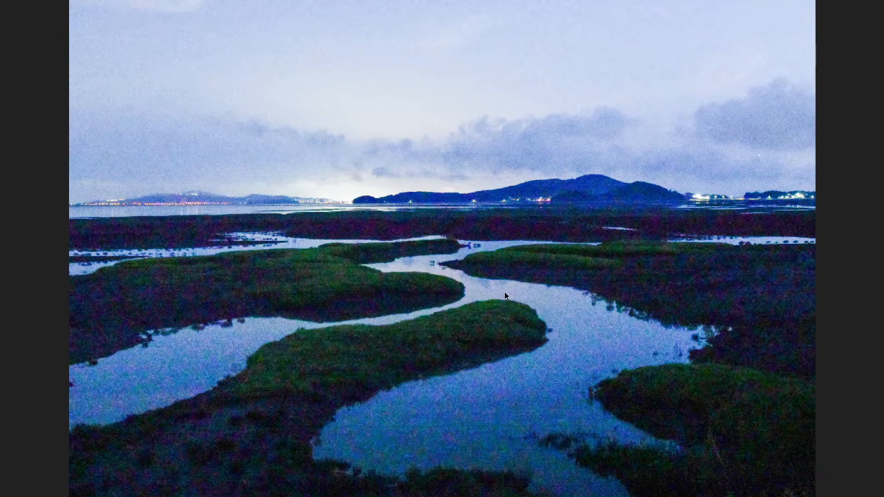
key("space")
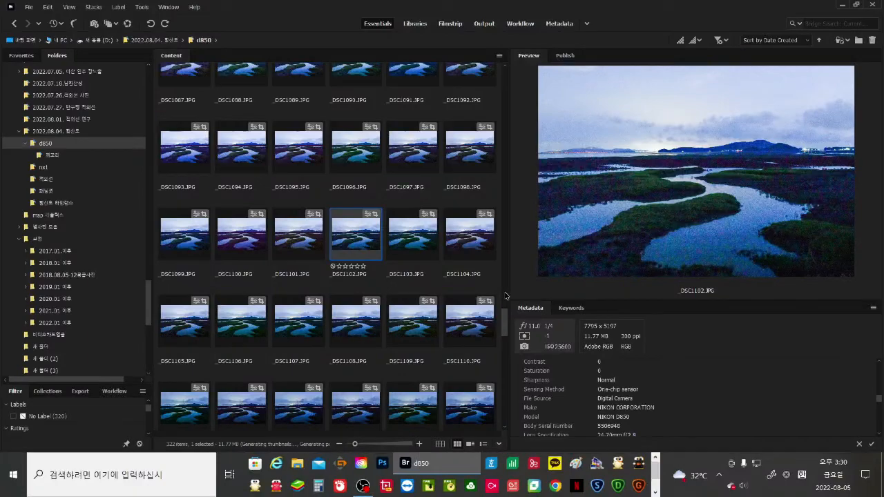
Step: Select the first photo _DSC0872.NEF and look over the thumbnails of the entire folder to compare exposure across the sequence
scroll(490, 293, "up", 15)
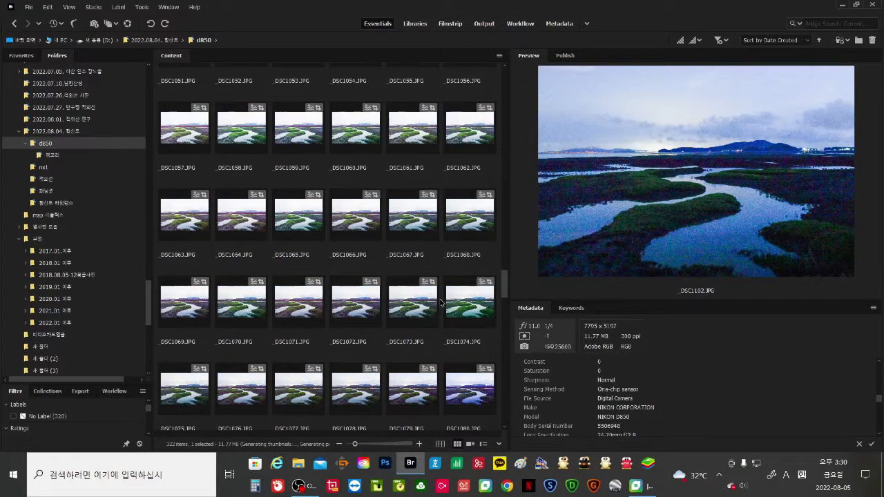
scroll(424, 311, "up", 5)
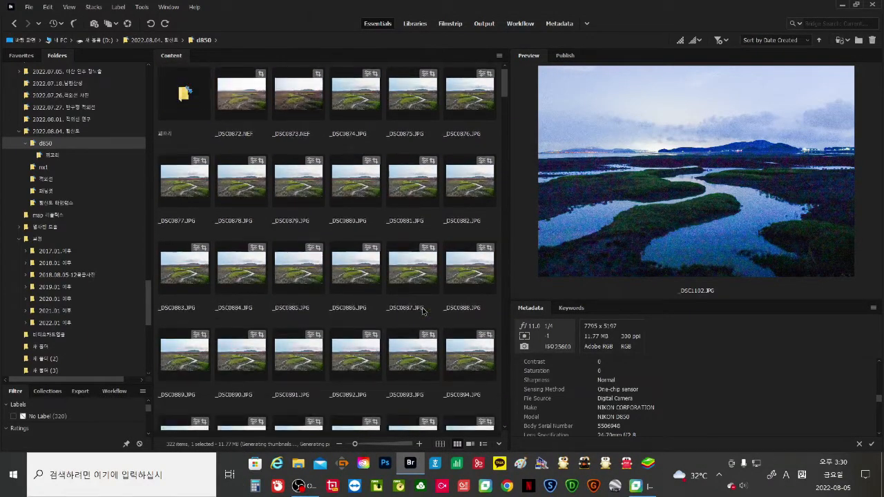
left_click(259, 110)
scroll(332, 240, "down", 15)
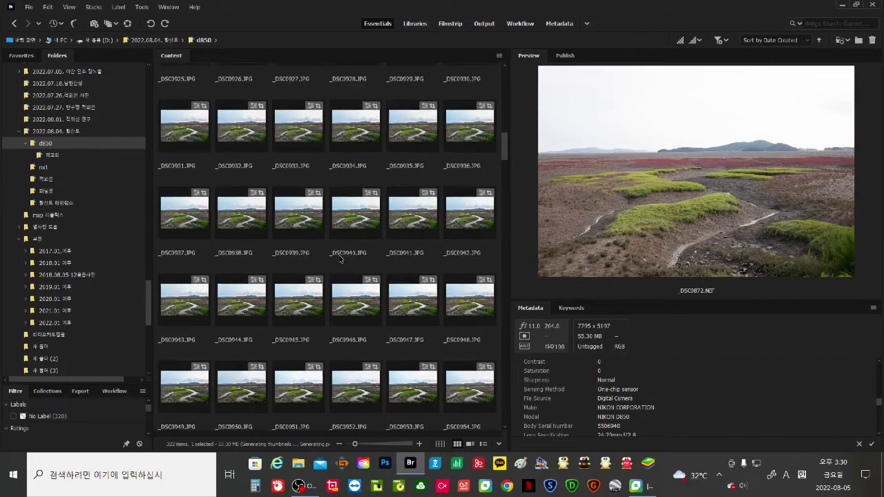
scroll(339, 259, "down", 10)
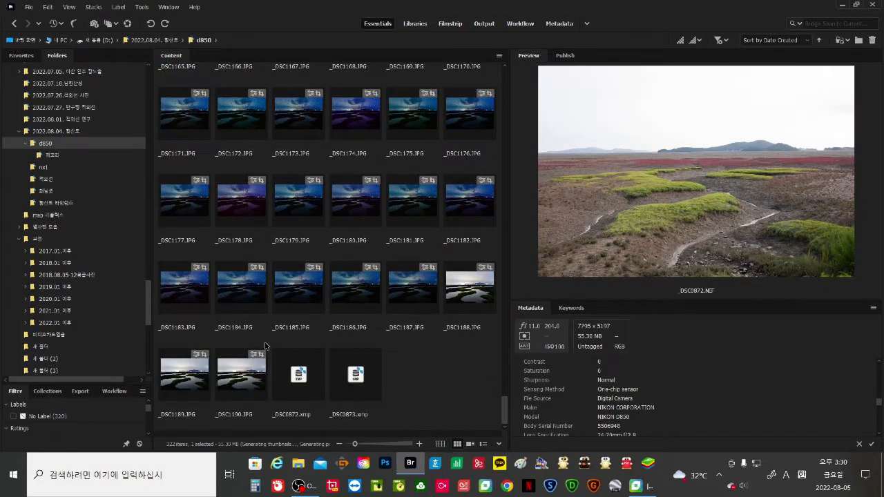
scroll(295, 292, "up", 5)
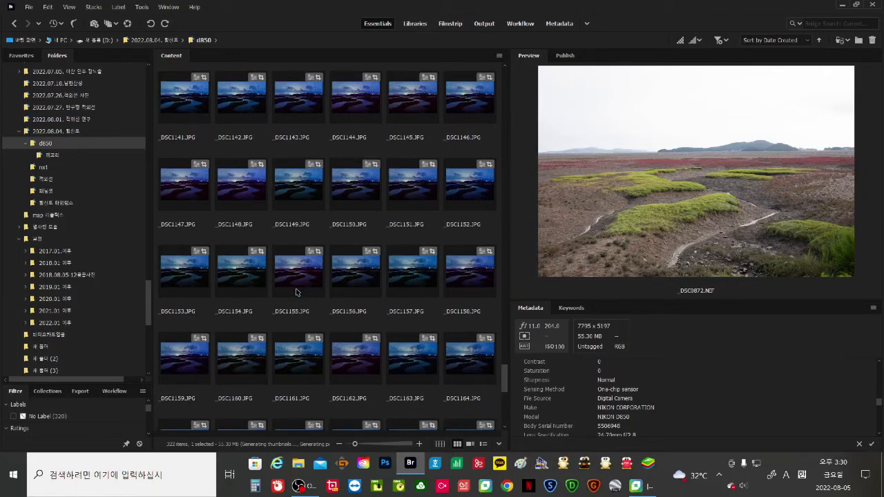
scroll(295, 292, "up", 15)
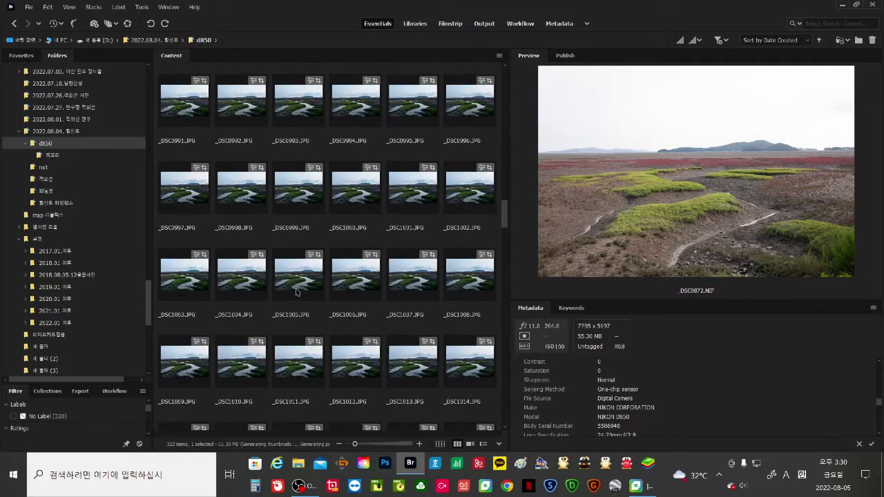
scroll(295, 292, "up", 7)
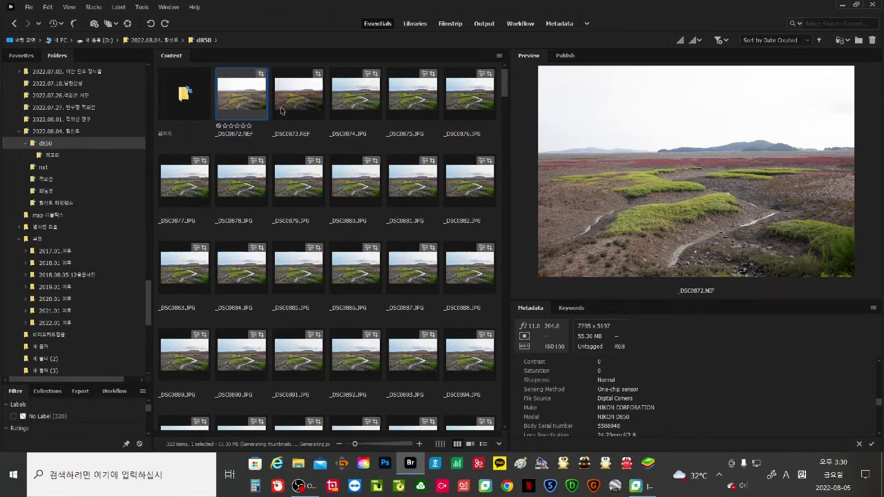
left_click(184, 113)
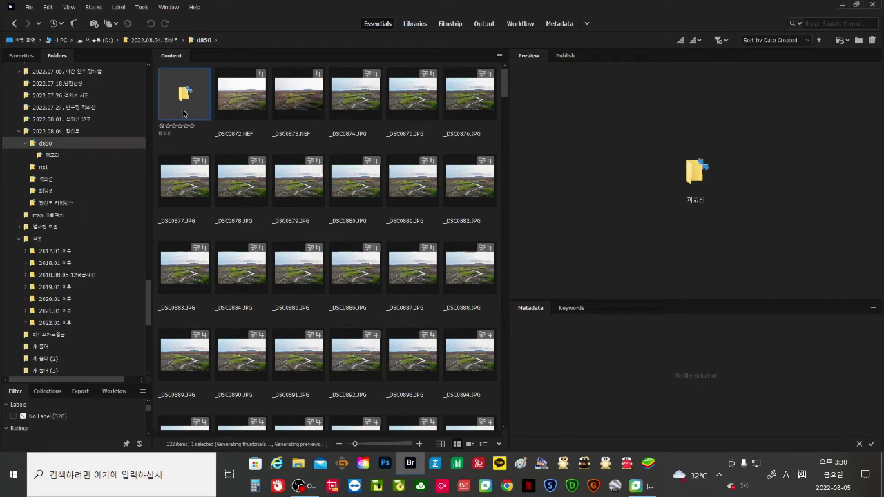
left_click(251, 112)
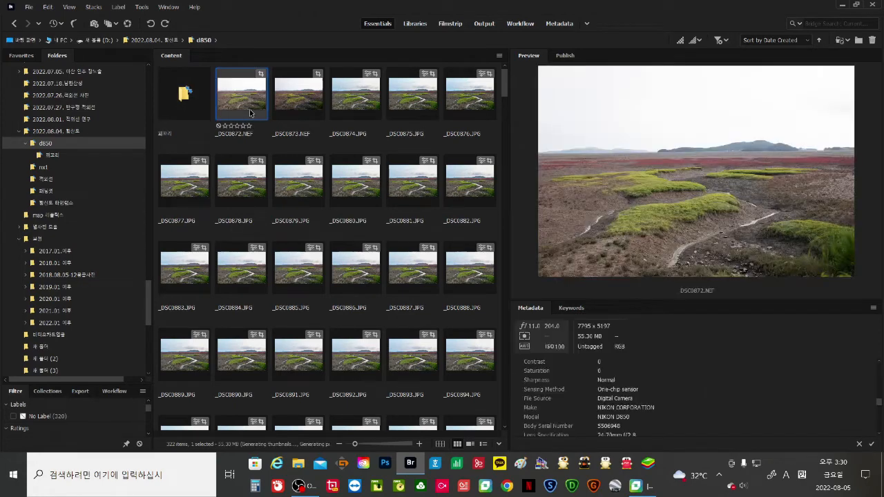
scroll(372, 291, "down", 10)
scroll(375, 293, "down", 20)
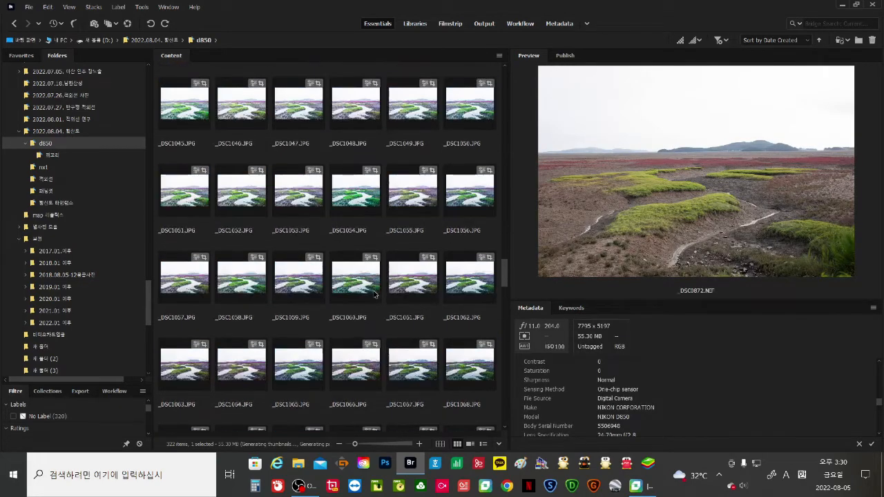
scroll(374, 295, "down", 5)
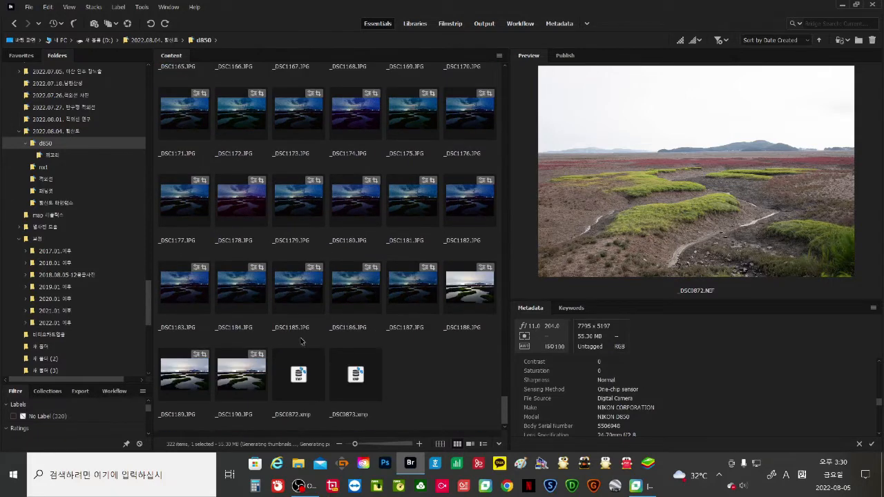
left_click(245, 392, "shift")
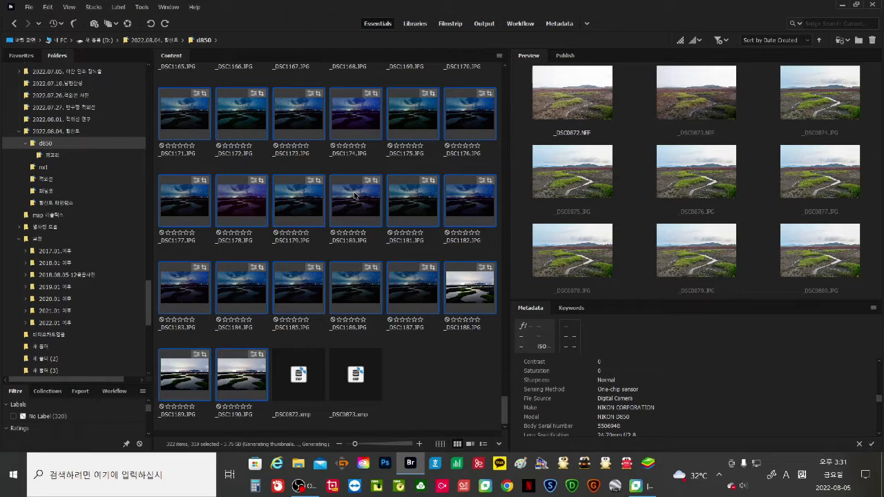
right_click(354, 196)
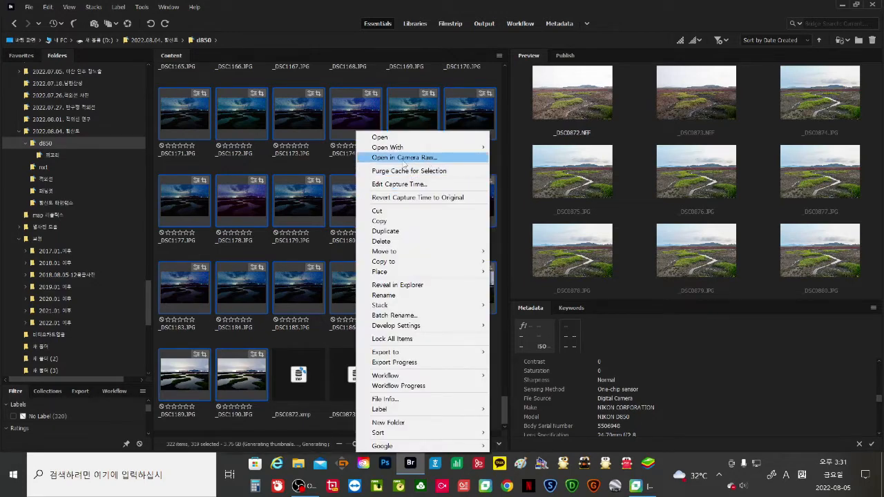
left_click(315, 343)
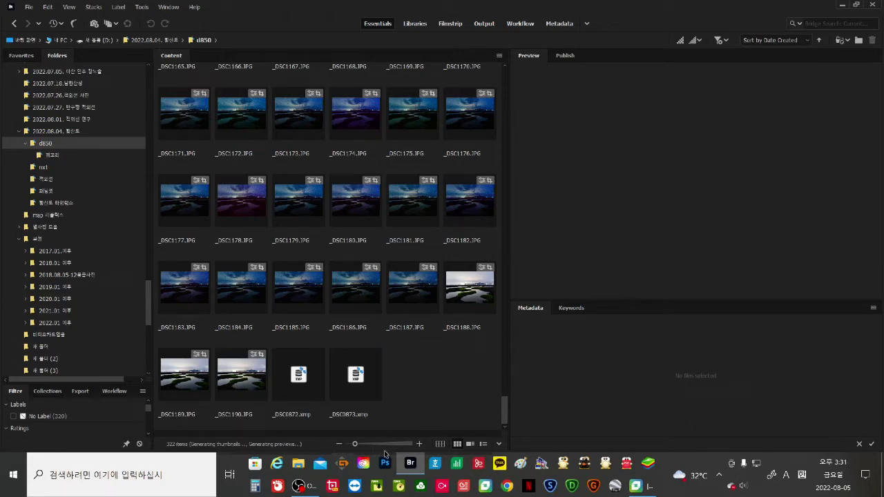
Step: Inspect the night photo _DSC1185.JPG in full-screen preview, then clear the selection
left_click(301, 291)
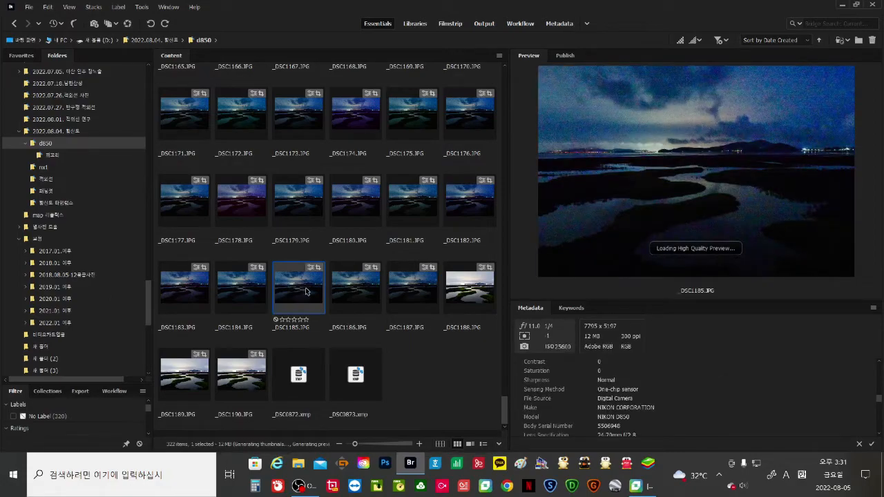
key("space")
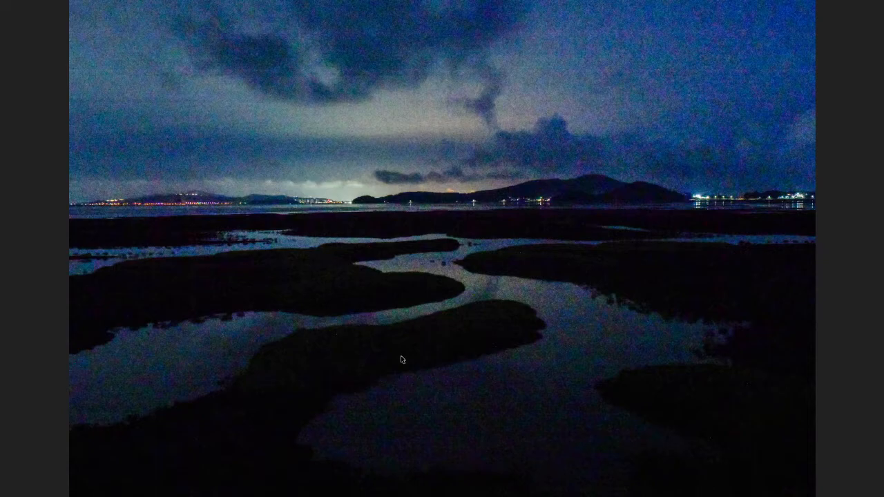
key("space")
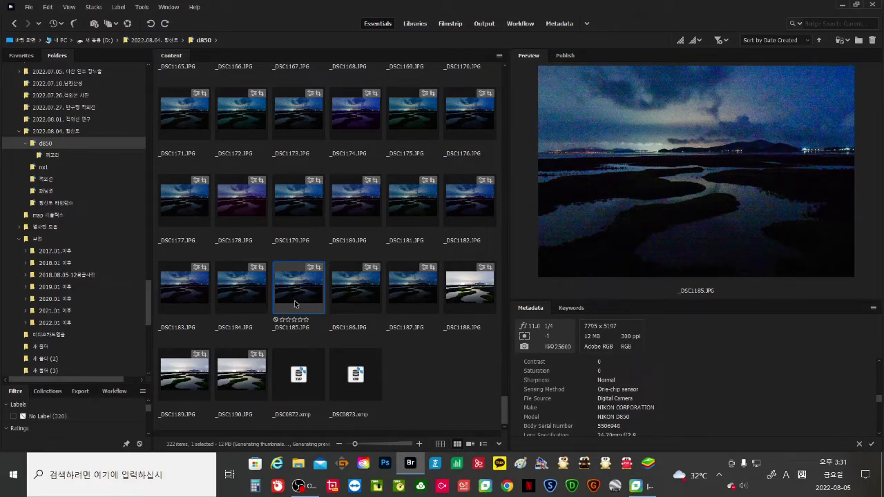
left_click(423, 372)
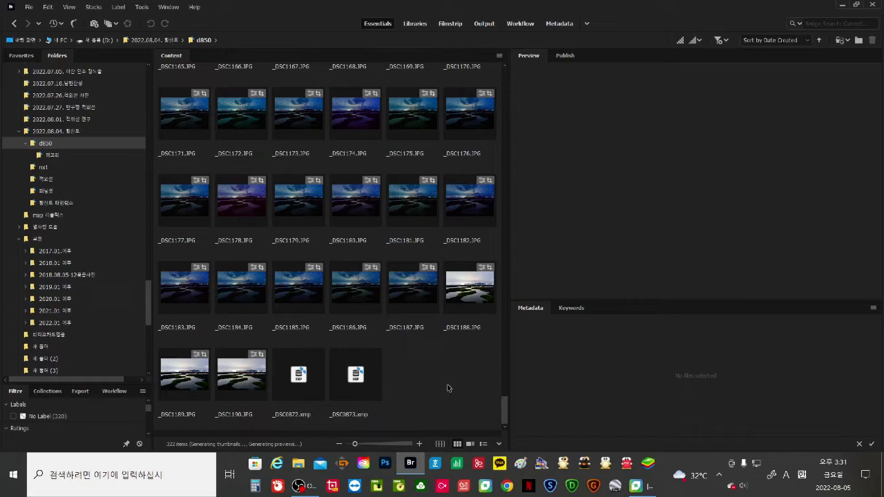
scroll(446, 388, "up", 15)
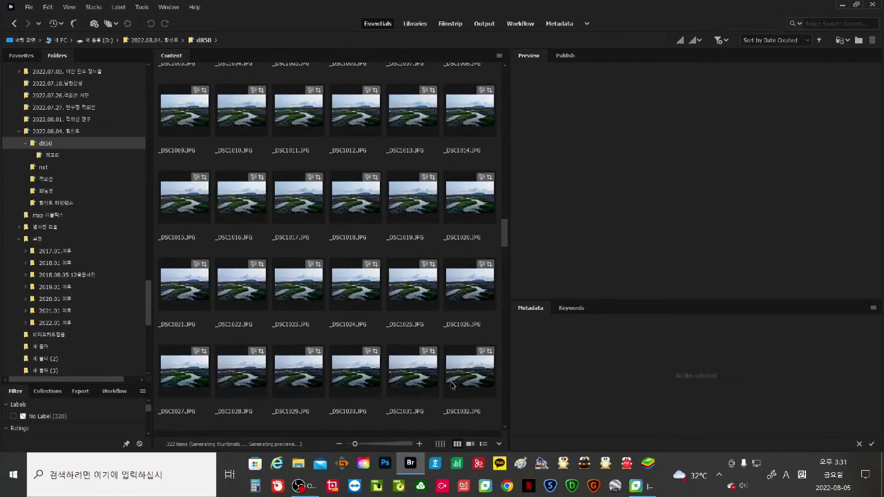
left_click_drag(505, 235, 512, 83)
left_click(239, 100)
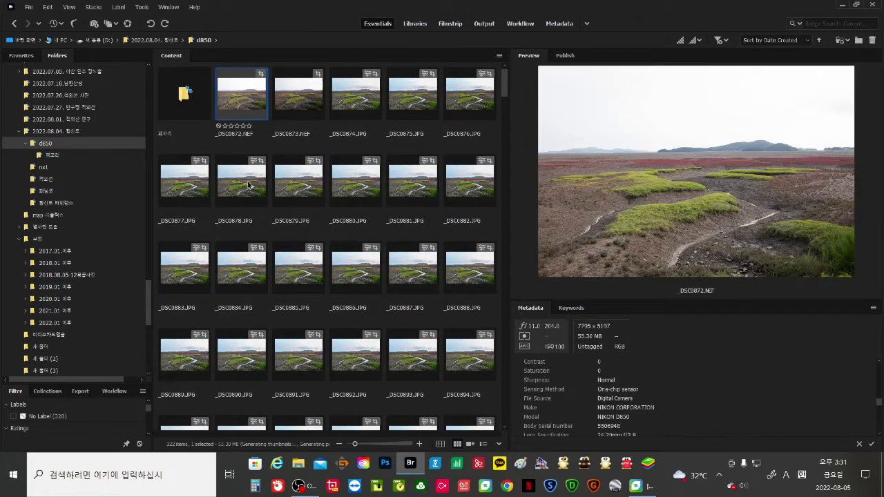
left_click_drag(508, 82, 510, 467)
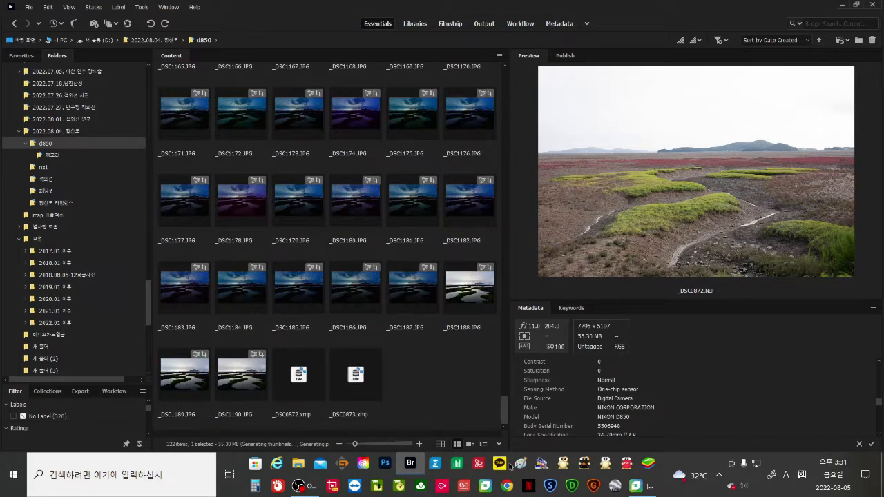
left_click(256, 385, "shift")
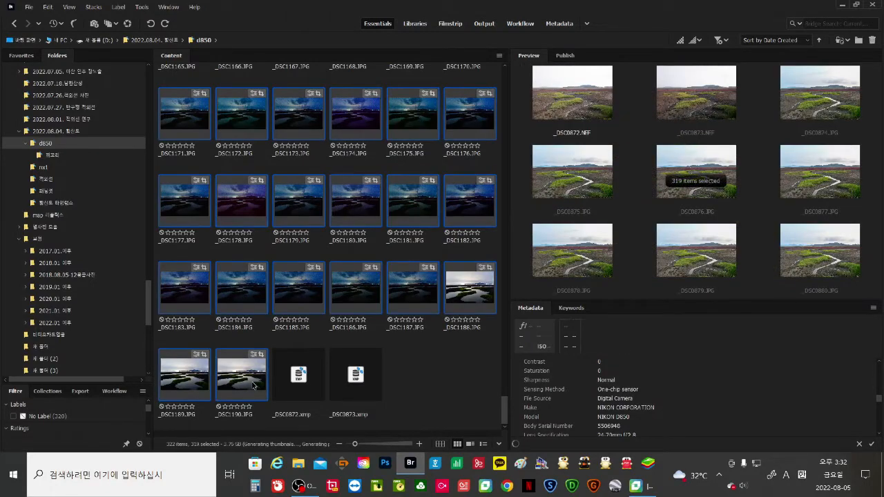
left_click(421, 389)
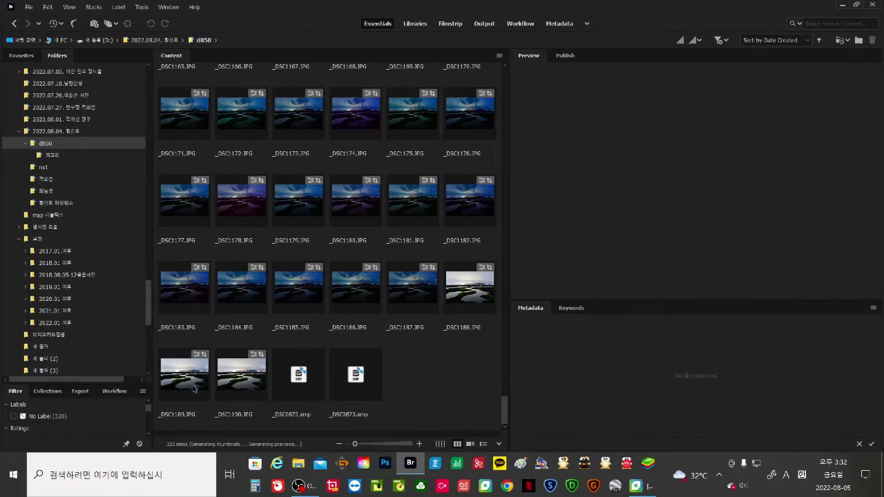
Step: Select every sixth photo as one column of thumbnails, from _DSC1190.JPG back to _DSC0872.NEF
left_click_drag(215, 404, 257, 43)
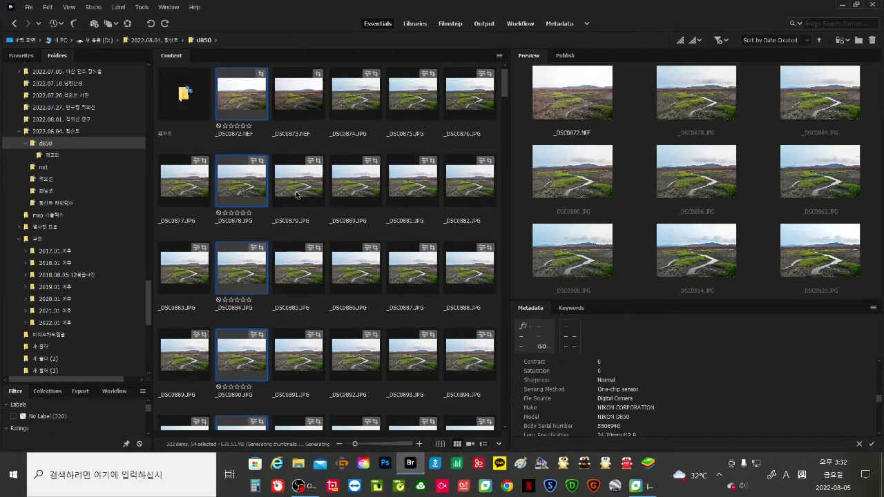
scroll(204, 308, "down", 2)
scroll(214, 319, "down", 5)
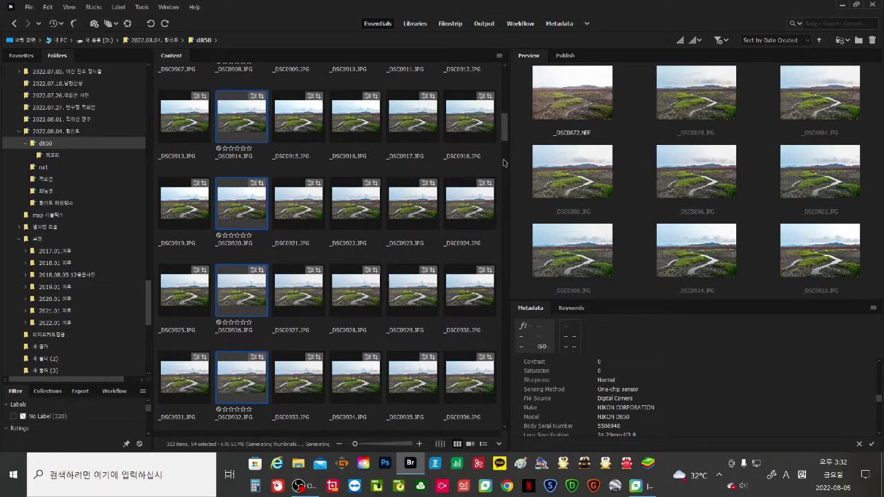
left_click_drag(507, 141, 514, 420)
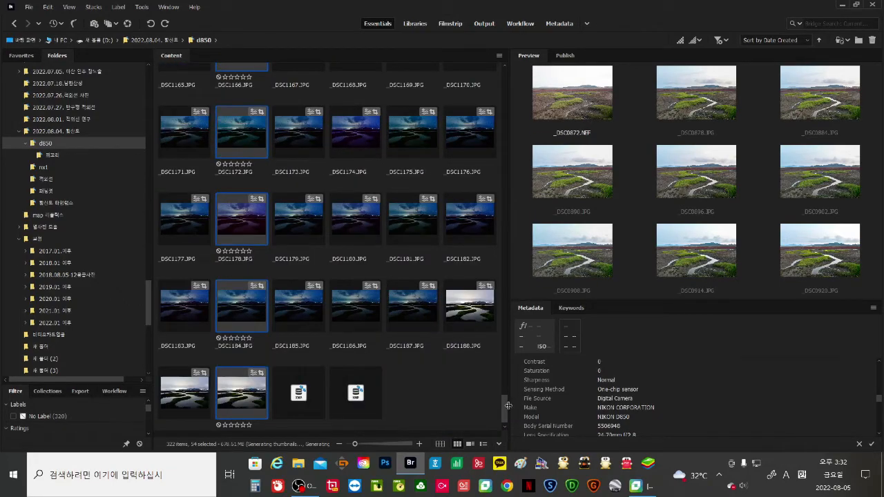
Step: Add the bright closing frames _DSC1188.JPG and _DSC1189.JPG to the selection and check the selected photos back to the first one
left_click(477, 323, "ctrl")
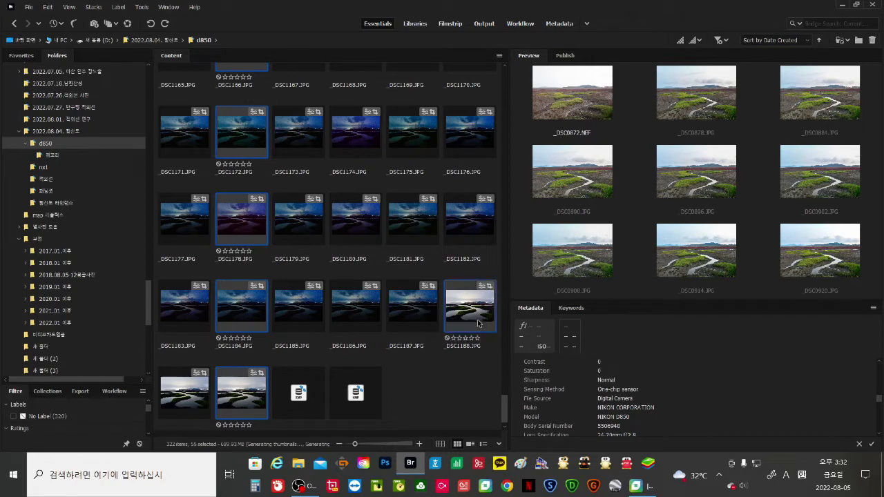
left_click(195, 409, "ctrl")
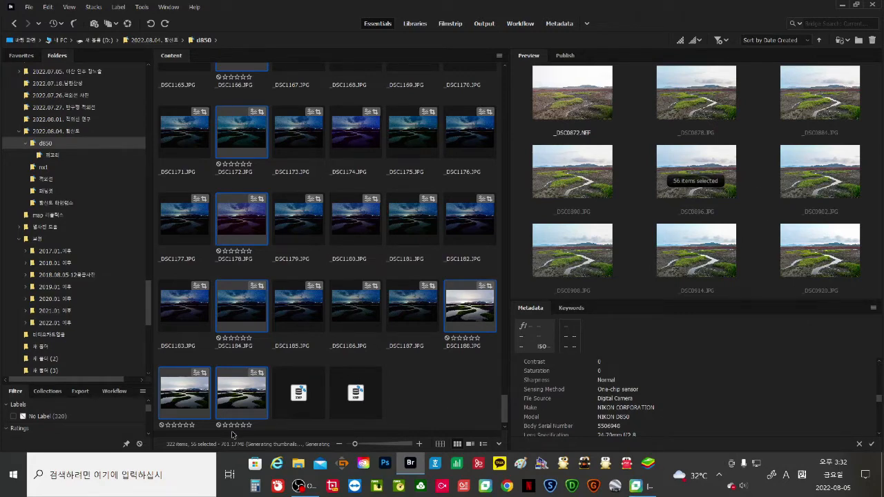
scroll(254, 393, "down", 1)
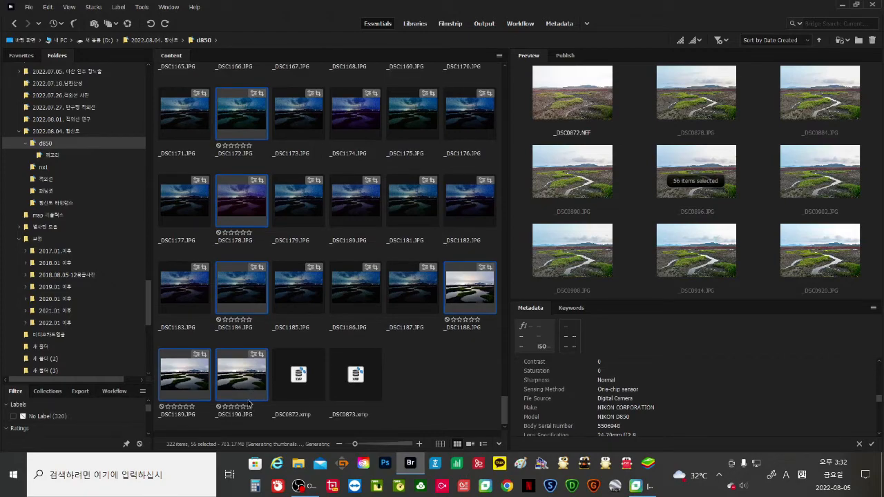
scroll(250, 393, "up", 5)
scroll(250, 392, "up", 20)
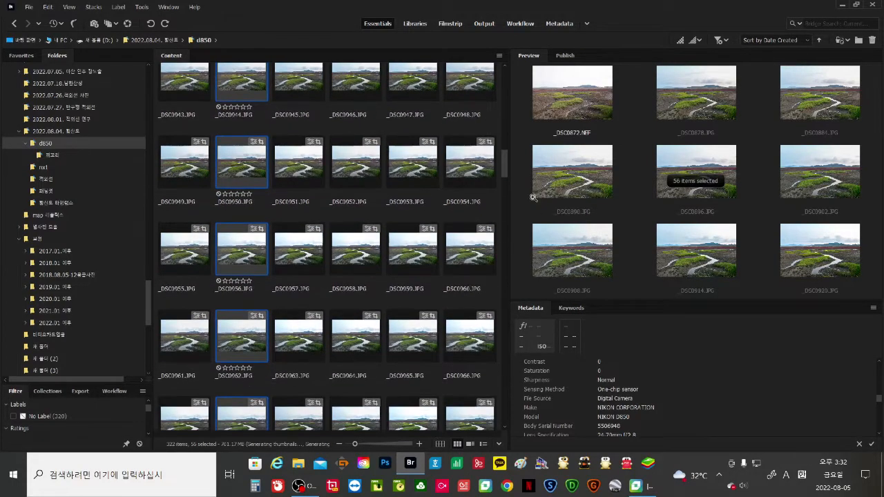
left_click_drag(505, 170, 508, 83)
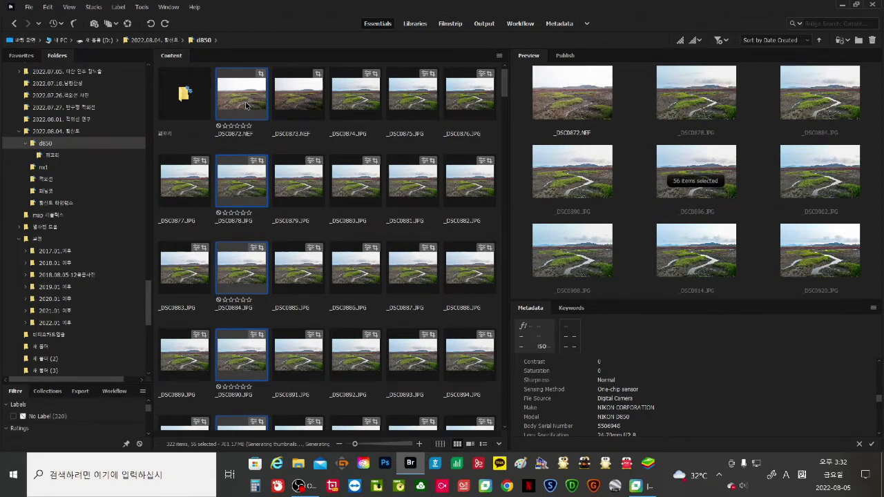
Step: Load the selected photos as layers into one Photoshop document
left_click(142, 7)
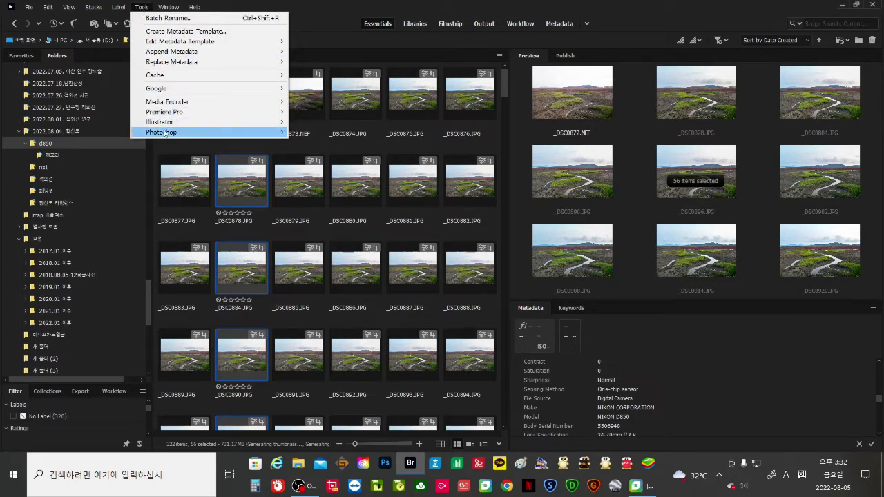
mouse_move(163, 132)
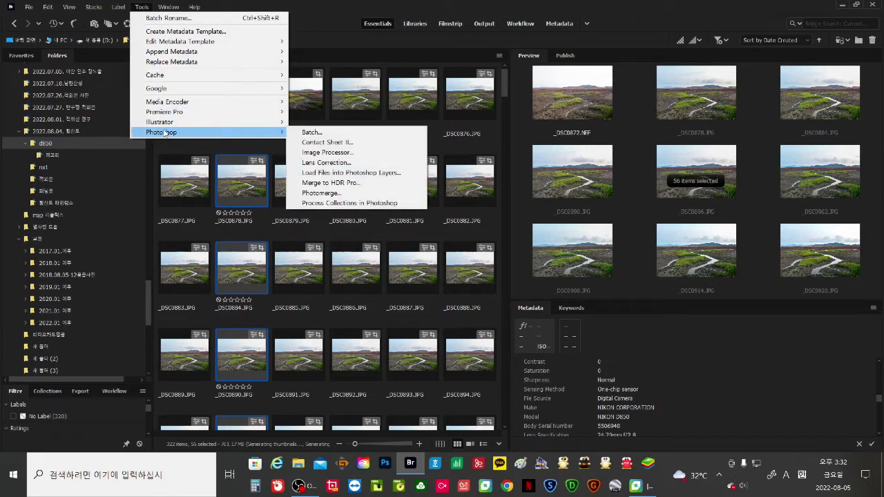
left_click(363, 174)
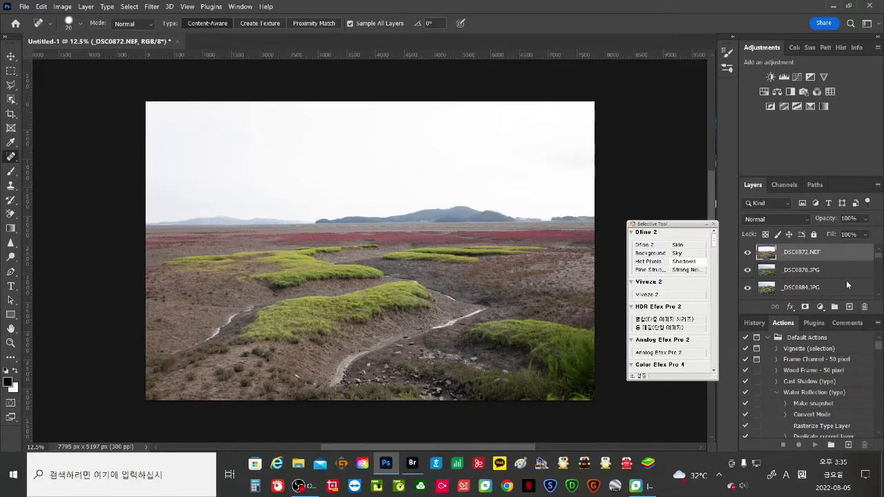
Step: Close the floating Selective Tool palette and enlarge the layer list so that more photo layers fit
left_click(713, 225)
scroll(802, 276, "down", 3)
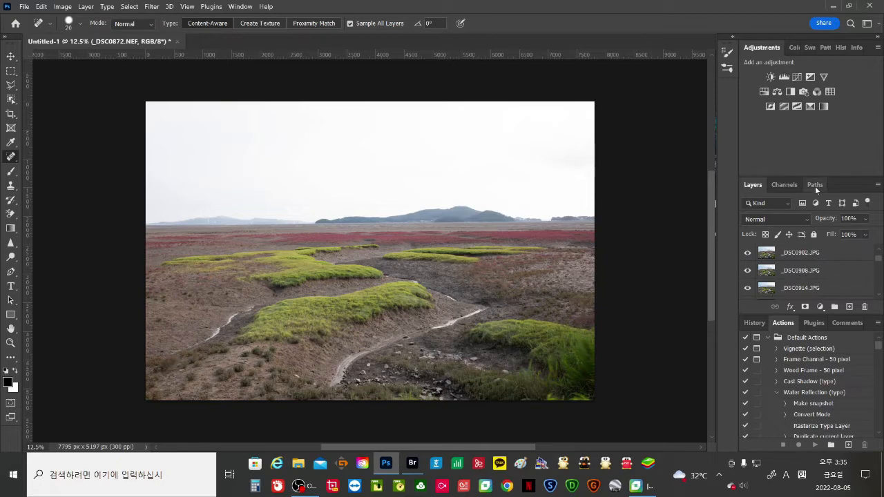
left_click_drag(836, 178, 836, 134)
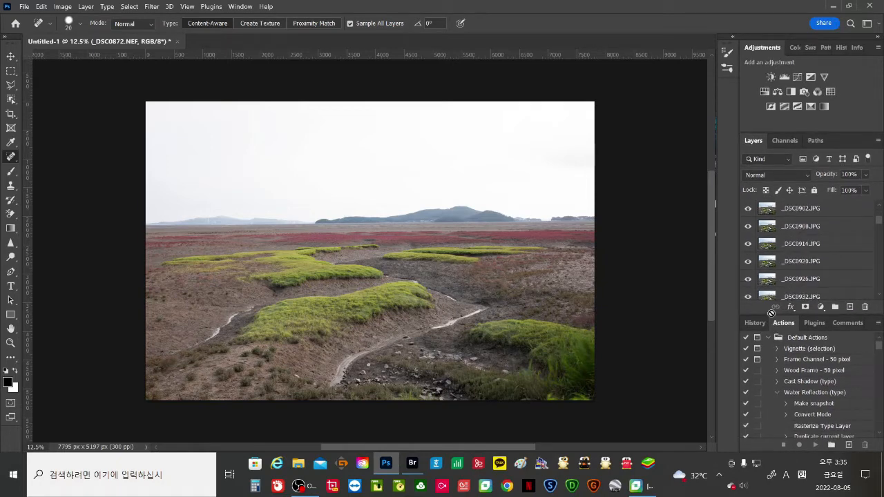
left_click_drag(772, 313, 764, 438)
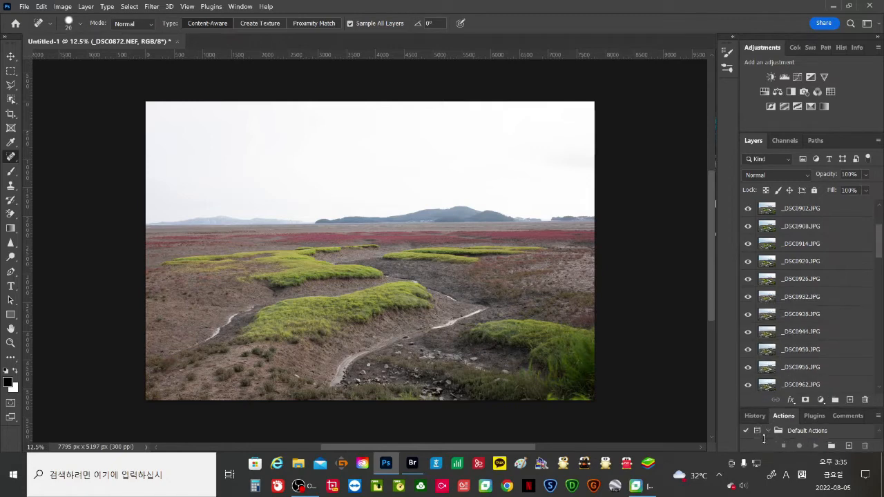
Step: Check the loaded photo layers down to the night frames and select all of them
scroll(833, 341, "down", 5)
scroll(834, 341, "down", 5)
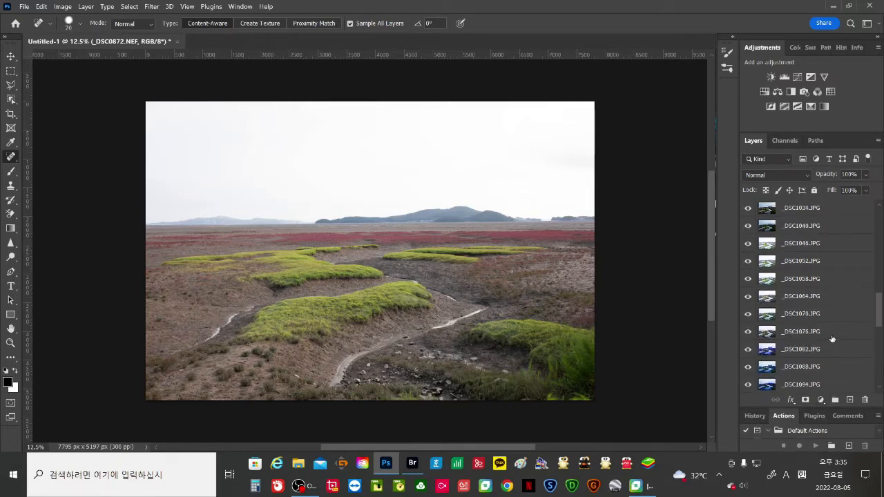
scroll(832, 338, "down", 5)
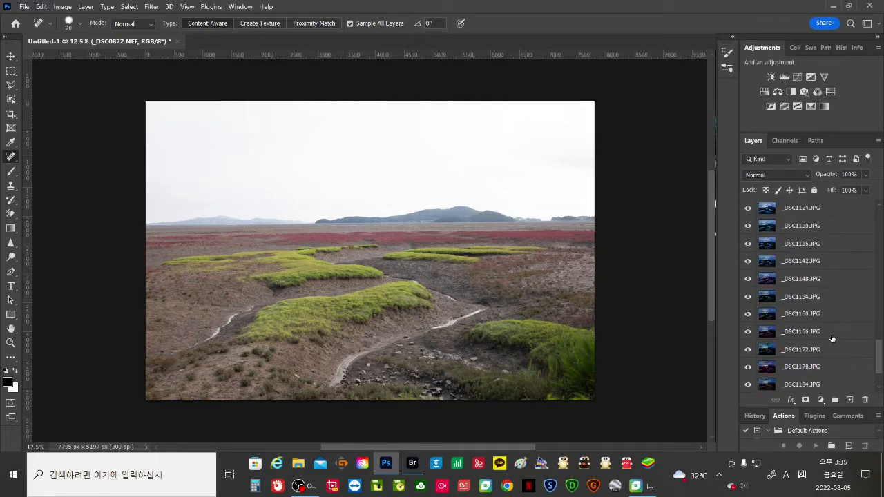
scroll(832, 339, "up", 7)
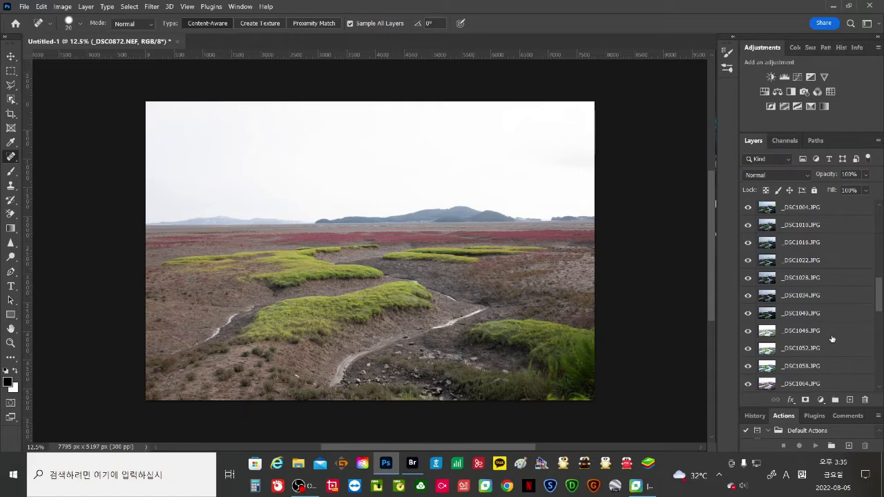
key("ctrl+alt+a")
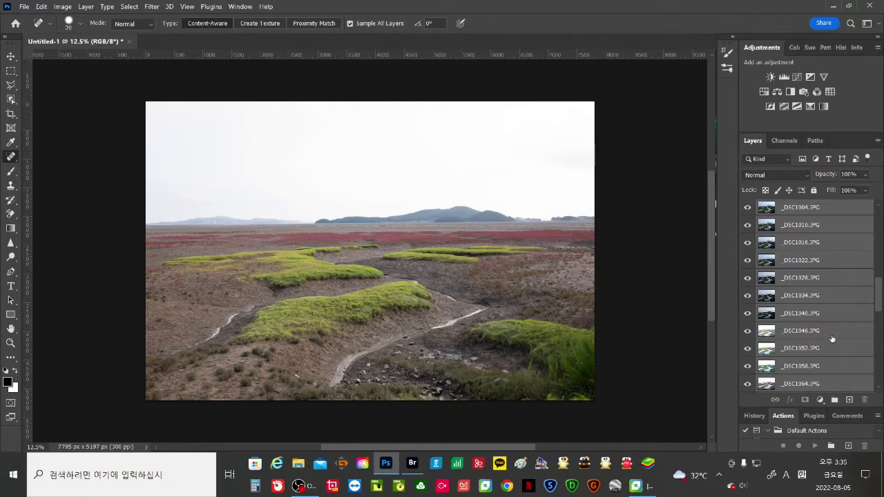
Step: Convert all the selected photo layers into a single smart object
left_click(38, 7)
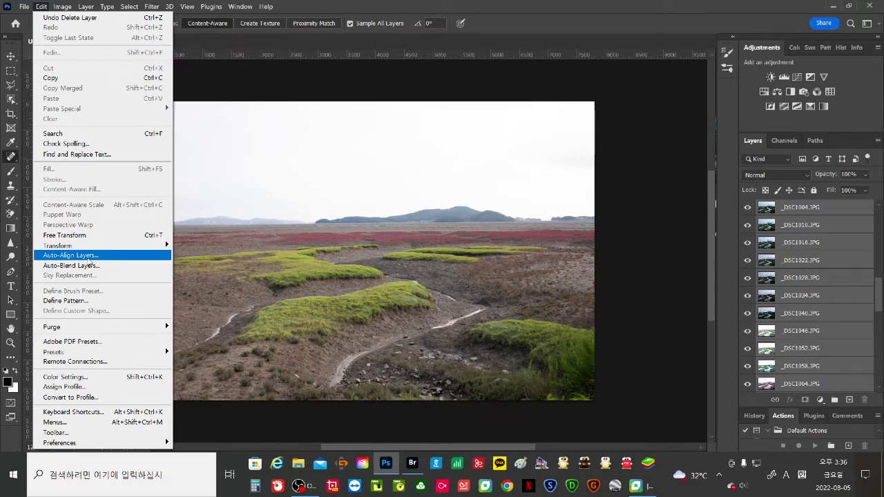
left_click(630, 274)
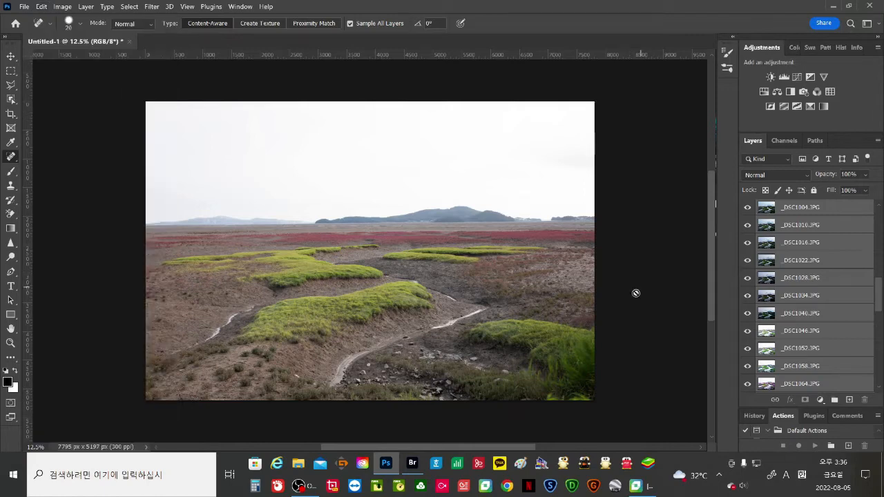
right_click(831, 263)
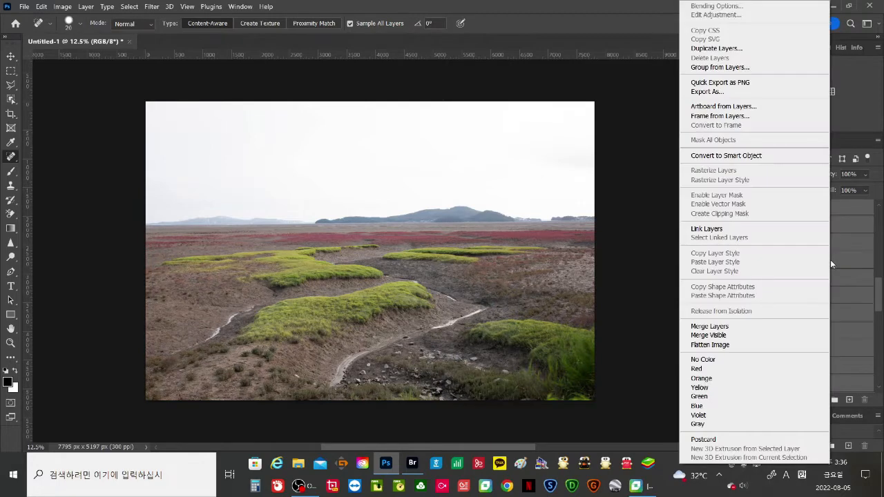
left_click(750, 156)
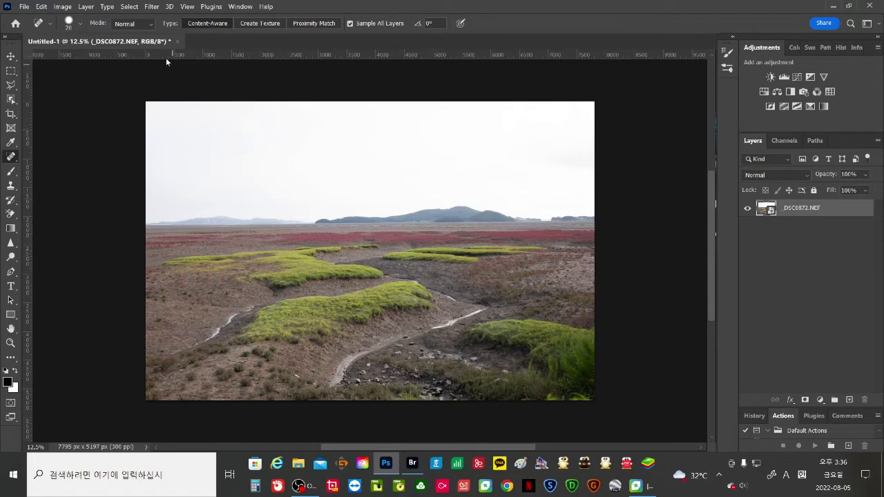
Step: Set the smart object's stack mode to Mean to average all the photos
left_click(85, 6)
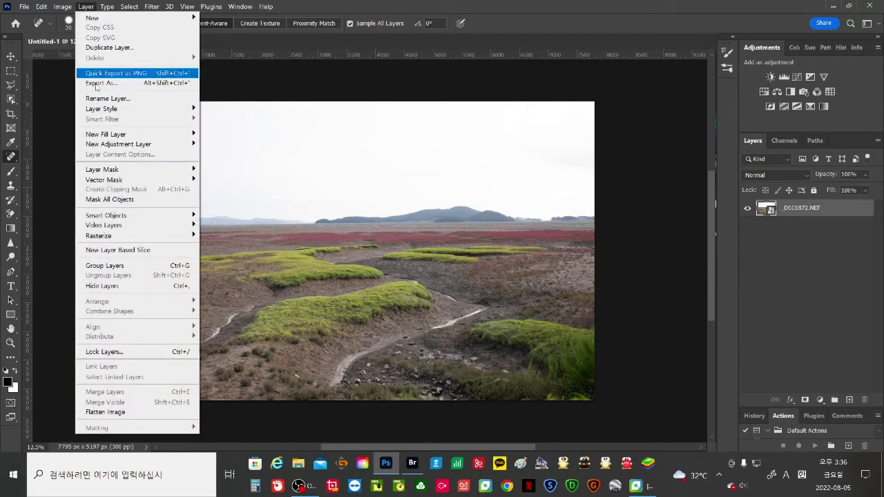
mouse_move(116, 216)
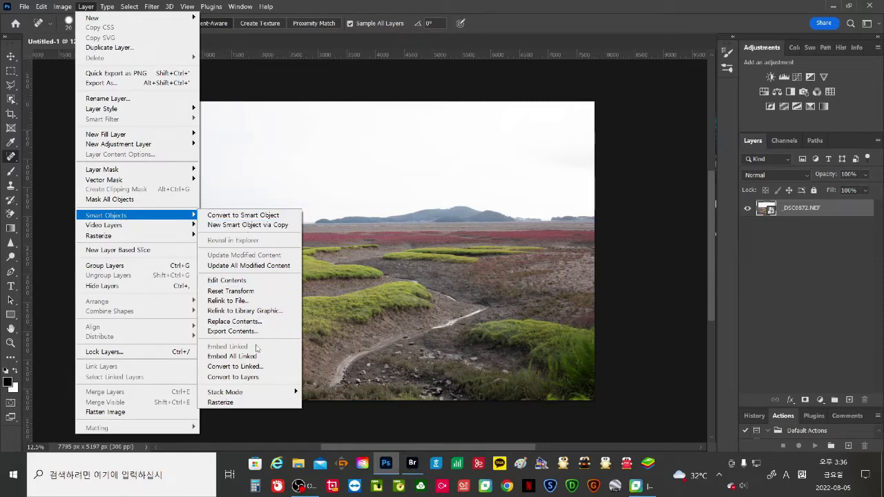
mouse_move(254, 395)
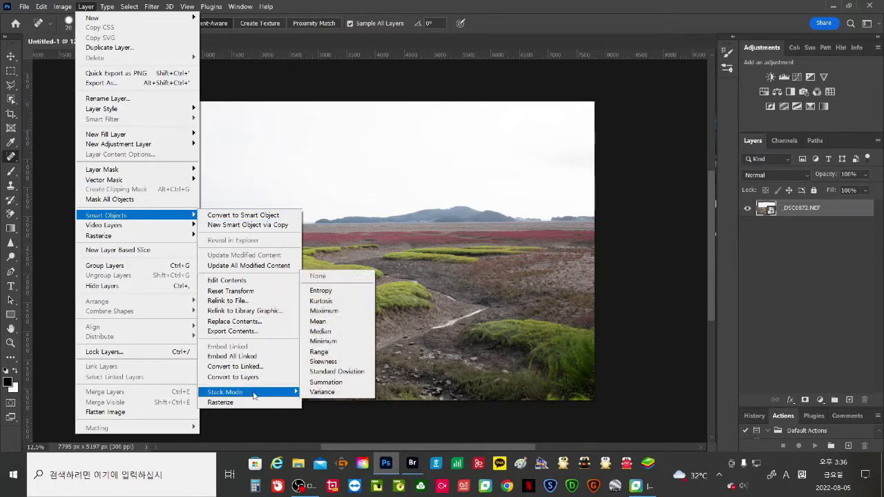
left_click(341, 322)
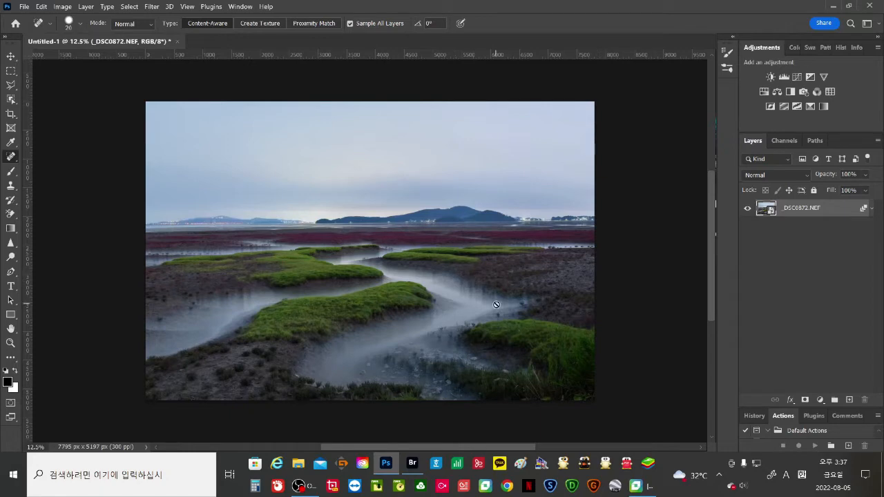
Step: Examine the averaged tideland image at different magnifications, including the misty water channels and the horizon
scroll(496, 305, "up", 1)
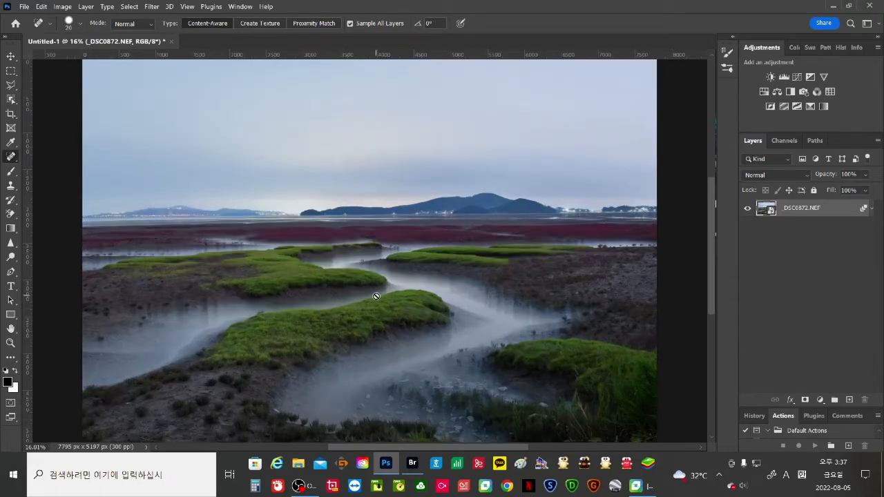
left_click(11, 342)
left_click_drag(425, 279, 493, 272)
left_click_drag(416, 122, 451, 355)
left_click_drag(421, 255, 464, 207)
Step: Switch to Bridge and review the selected source photos down to the night frames and back to the first one
left_click(413, 463)
scroll(444, 400, "down", 10)
scroll(443, 400, "down", 15)
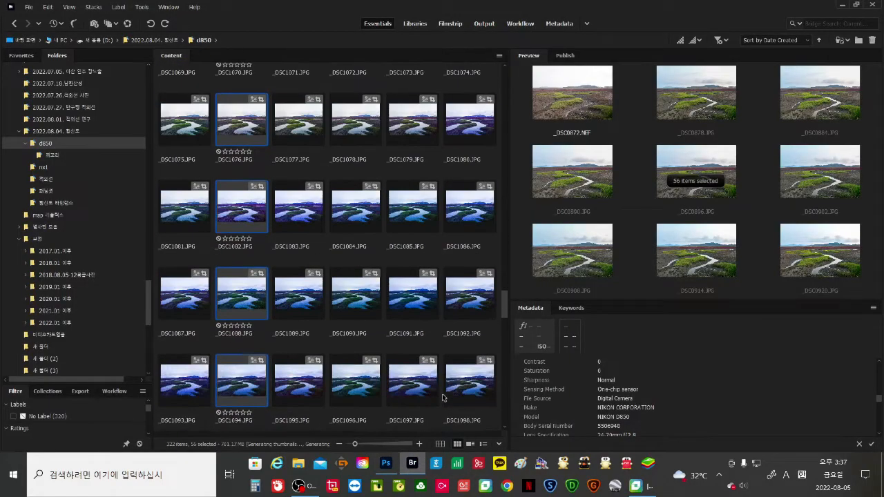
scroll(443, 390, "up", 1)
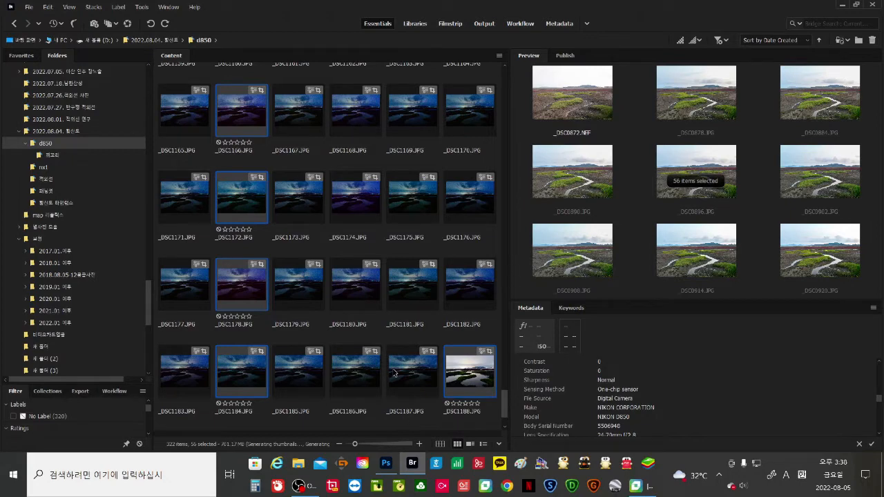
scroll(394, 373, "up", 15)
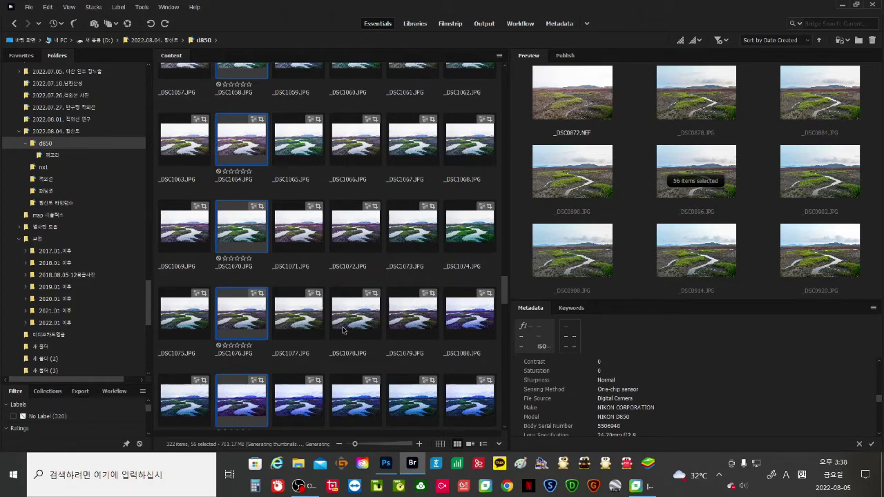
scroll(343, 330, "up", 14)
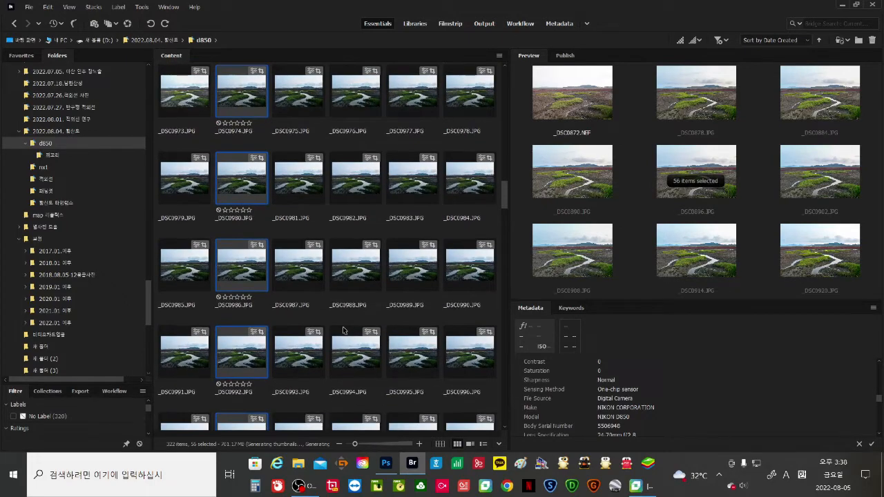
scroll(344, 330, "up", 15)
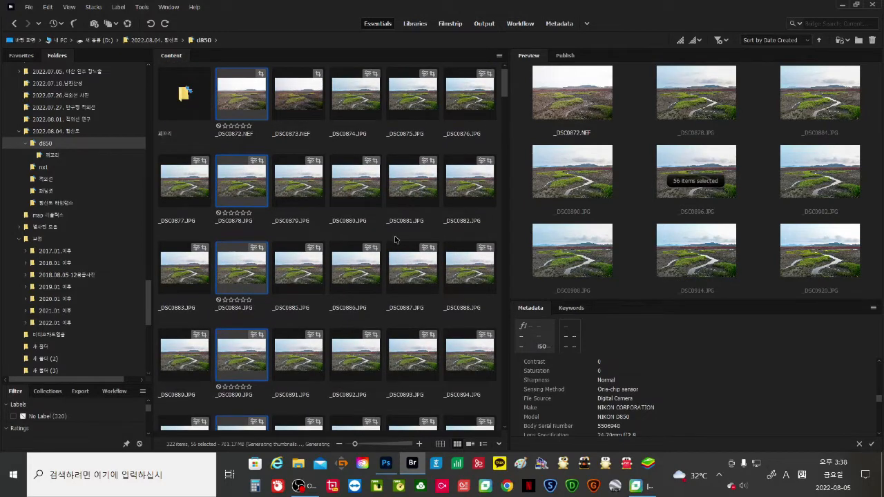
Step: Switch back to Photoshop and duplicate the averaged smart object layer _DSC0872.NEF, with the whole image fitted in view
left_click(388, 465)
left_click_drag(408, 300, 357, 315)
left_click_drag(426, 285, 391, 281)
right_click(403, 277)
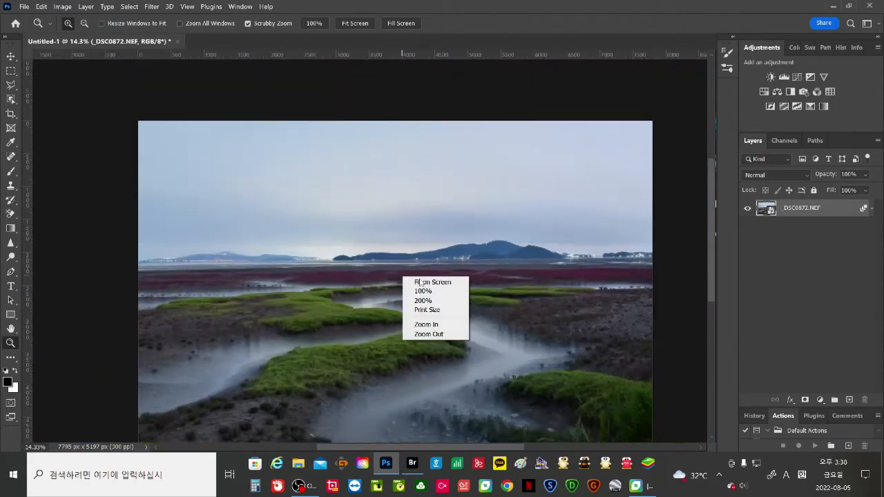
left_click(427, 284)
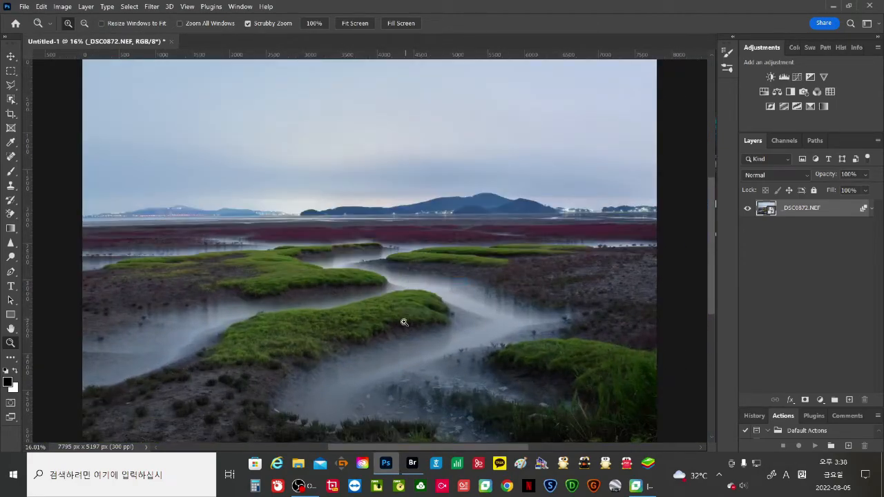
mouse_move(399, 219)
left_mouse_down()
mouse_move(408, 220)
mouse_move(399, 221)
left_mouse_up()
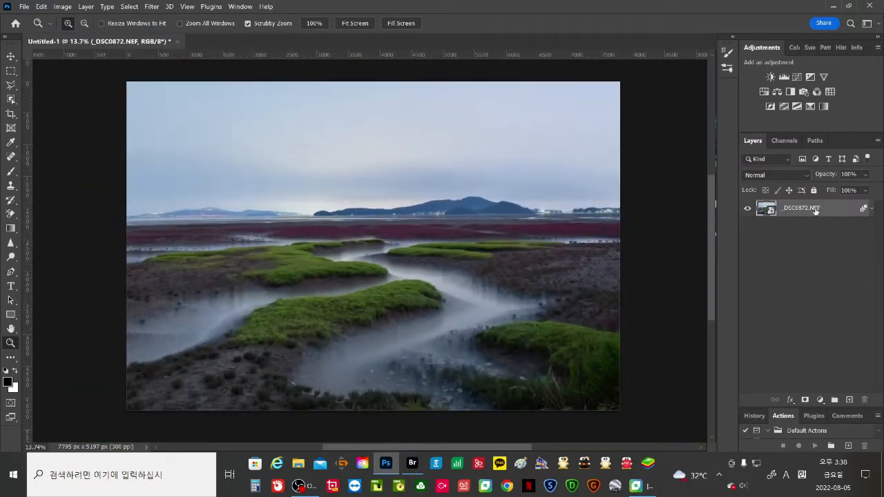
key("ctrl+j")
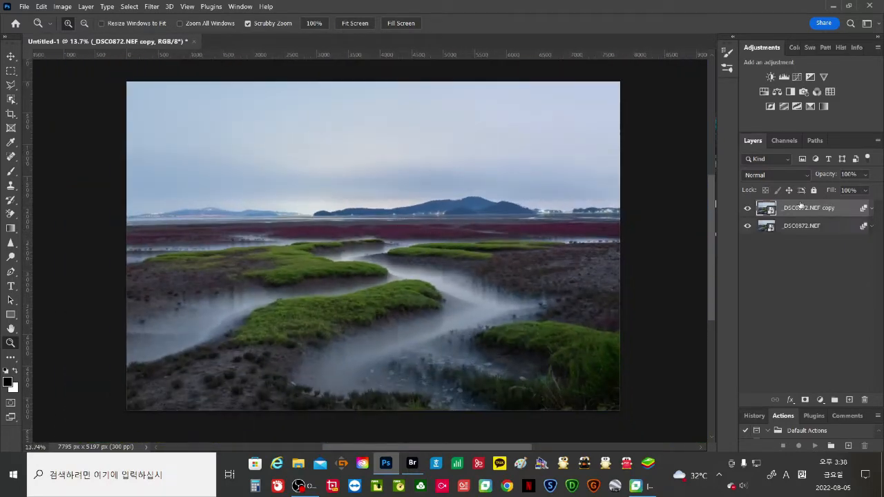
scroll(671, 249, "up", 2)
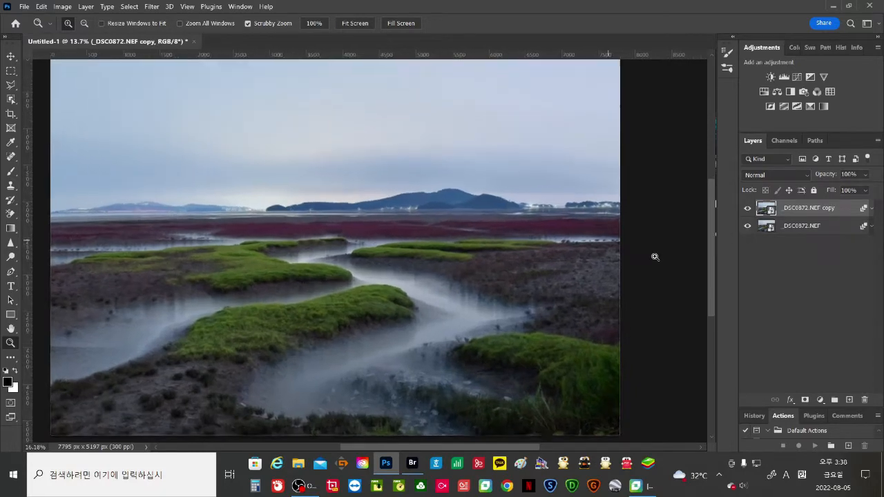
scroll(654, 257, "up", 1)
right_click(565, 272)
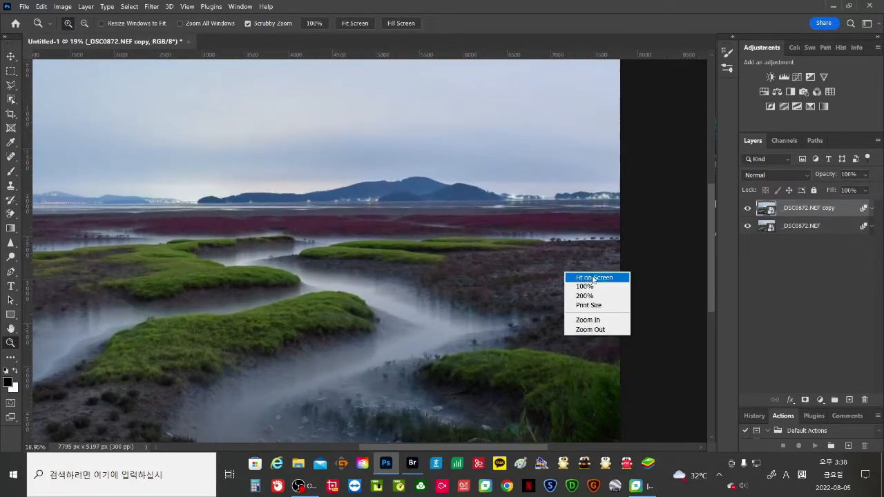
left_click(593, 278)
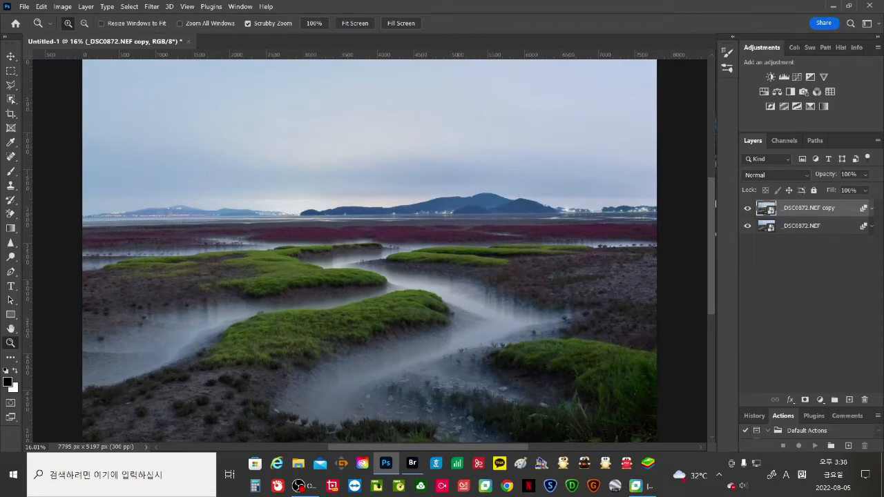
Step: Apply the Camera Raw Filter to the duplicated layer with the automatic tone corrections
key("ctrl+shift+a")
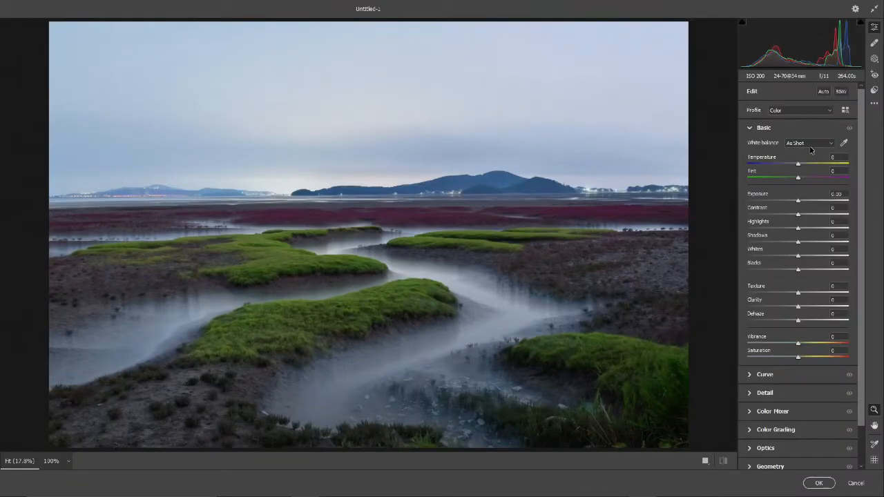
left_click(822, 93)
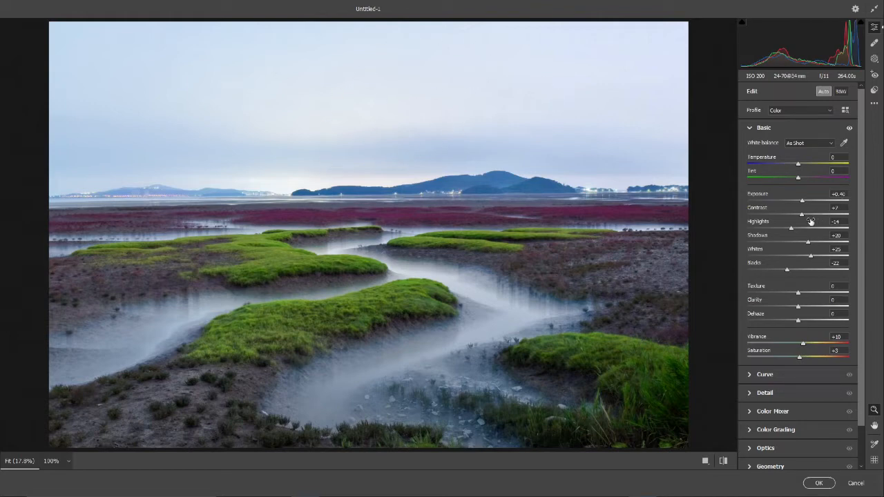
mouse_move(801, 200)
left_mouse_down()
mouse_move(778, 207)
mouse_move(809, 204)
mouse_move(801, 205)
left_mouse_up()
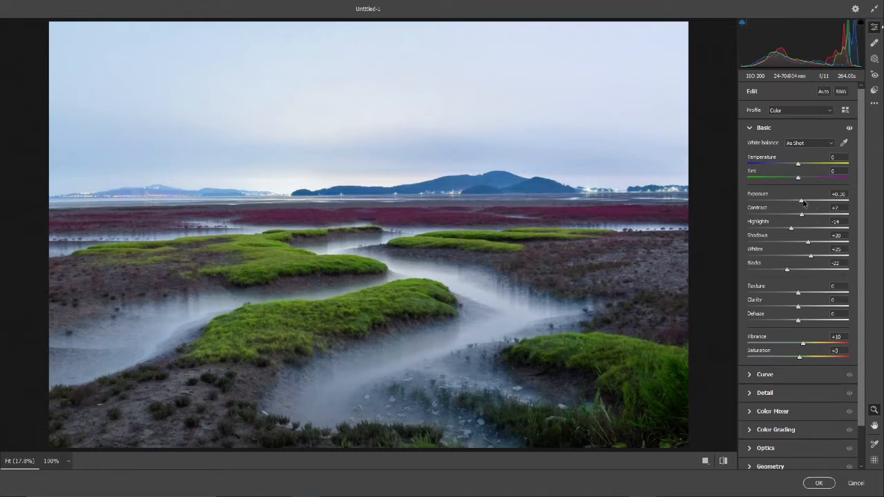
left_click(825, 94)
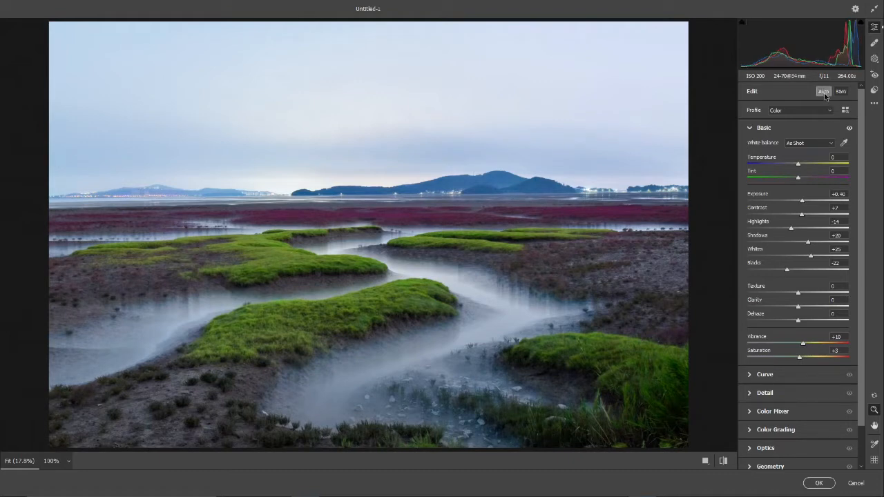
left_click(823, 93)
left_click(824, 92)
left_click(818, 483)
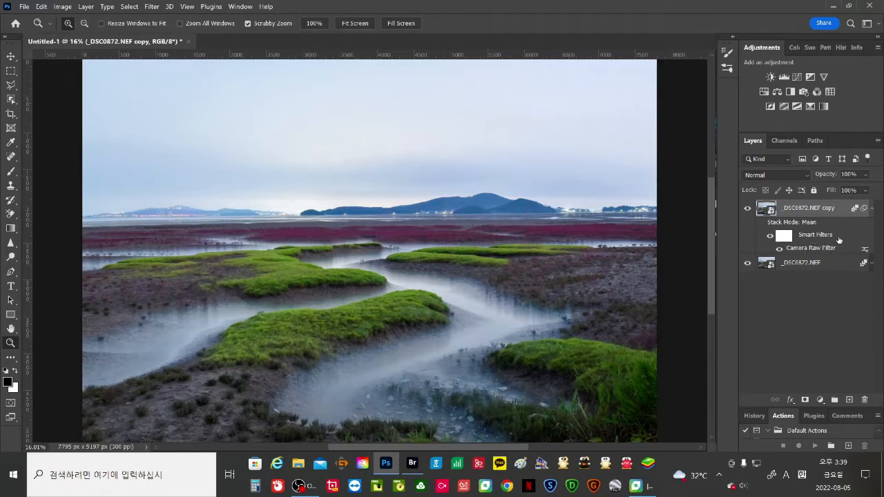
Step: Select the smart filter mask of the duplicated layer's Camera Raw Filter
left_click(784, 235)
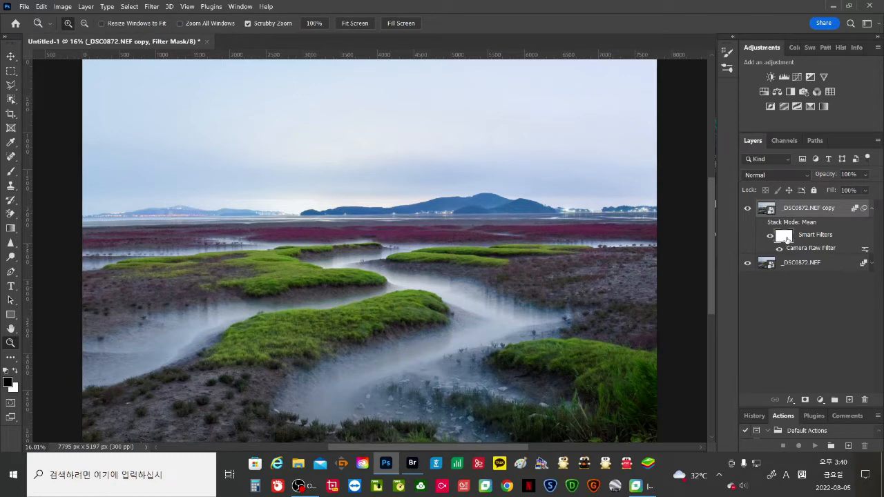
Step: Try brushing black over the Smart Filters mask, raising the brush opacity to 79%, and undo the strokes
left_click(11, 173)
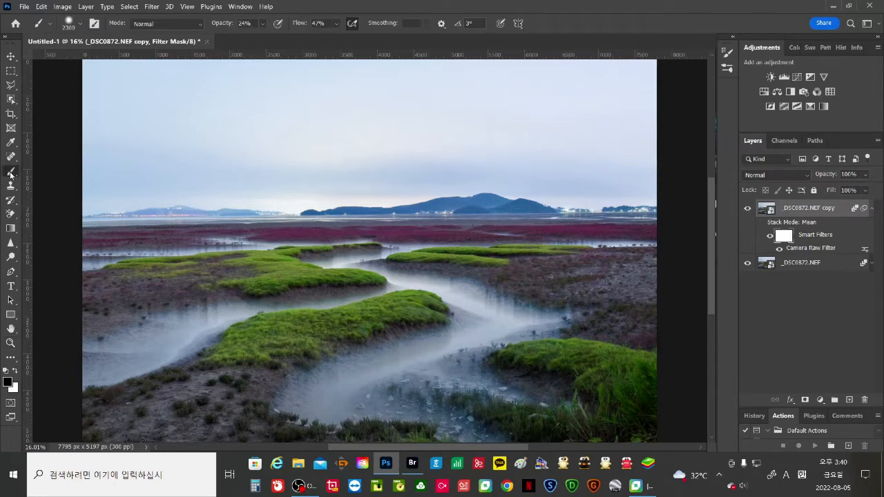
left_click(200, 111)
left_click(262, 25)
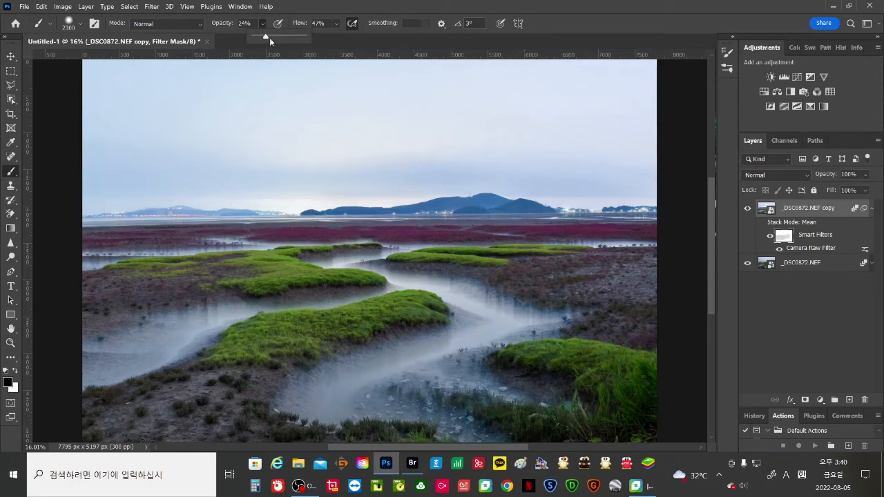
mouse_move(436, 299)
left_mouse_down()
mouse_move(502, 261)
mouse_move(163, 212)
mouse_move(330, 304)
left_mouse_up()
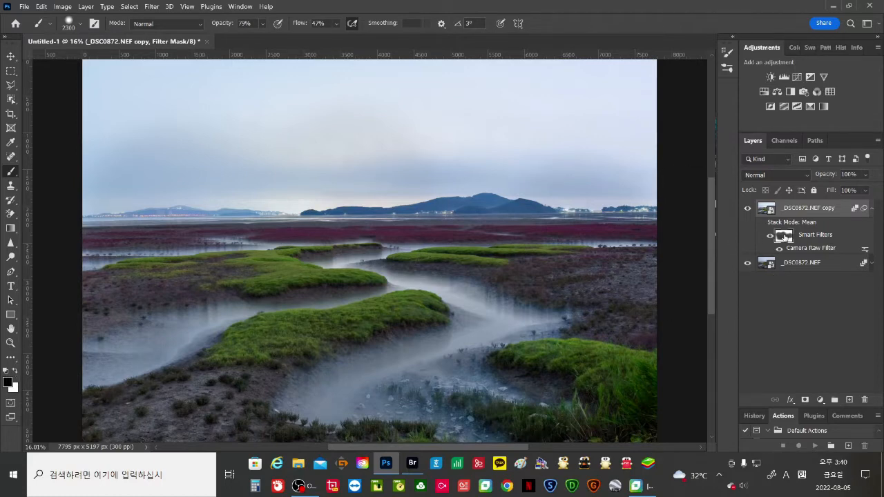
key("ctrl+z")
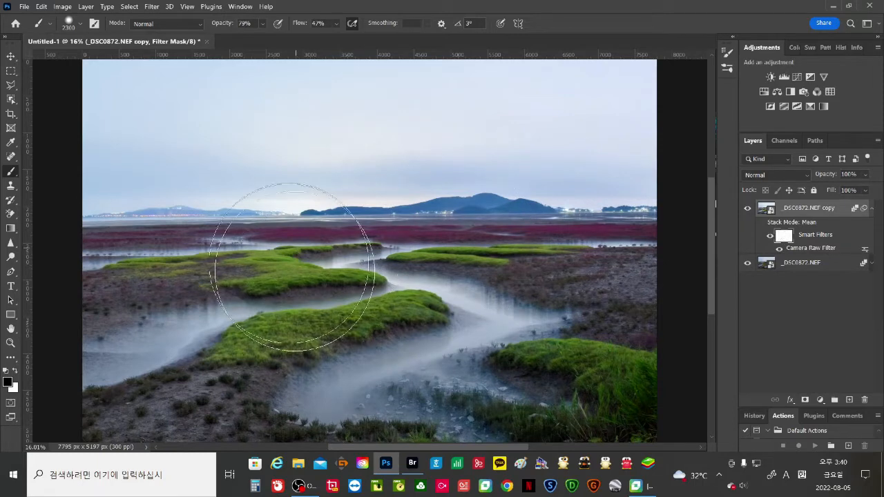
Step: Try black and white brush strokes on the Smart Filters mask over the marsh, and refill the mask with white
mouse_move(362, 287)
left_mouse_down()
mouse_move(290, 285)
mouse_move(522, 233)
mouse_move(280, 276)
mouse_move(291, 253)
left_mouse_up()
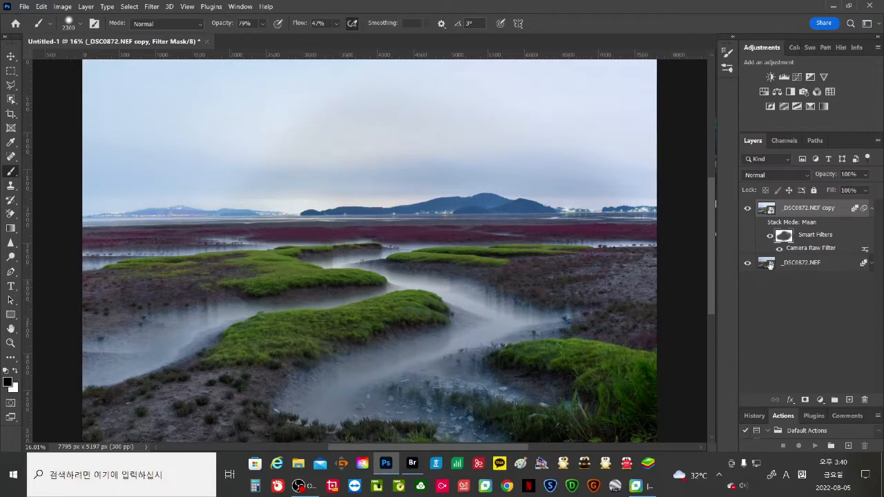
left_click(14, 372)
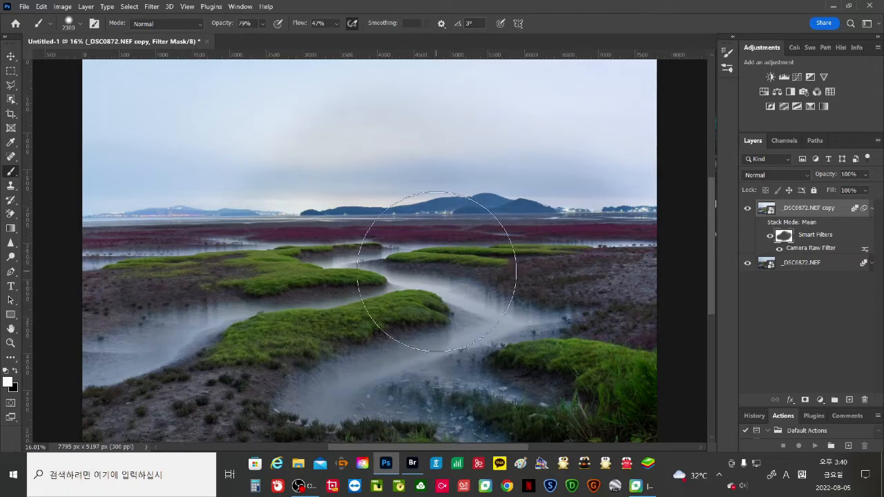
left_click(15, 373)
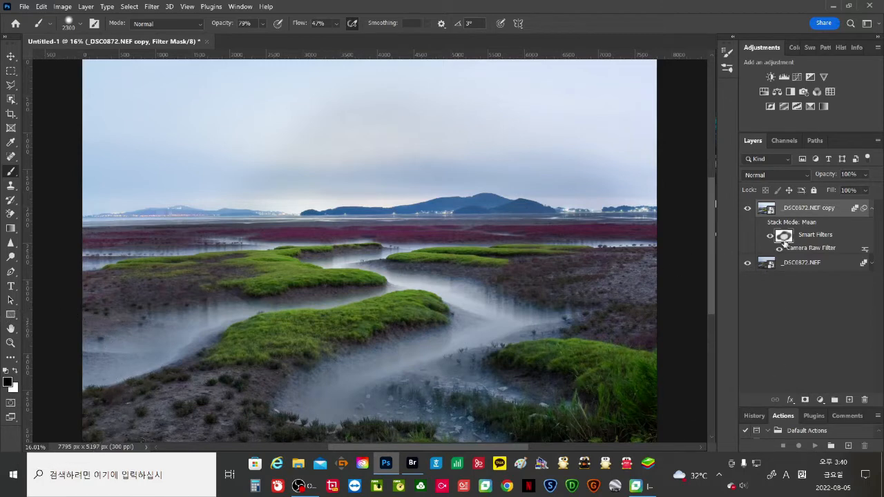
key("ctrl+Delete")
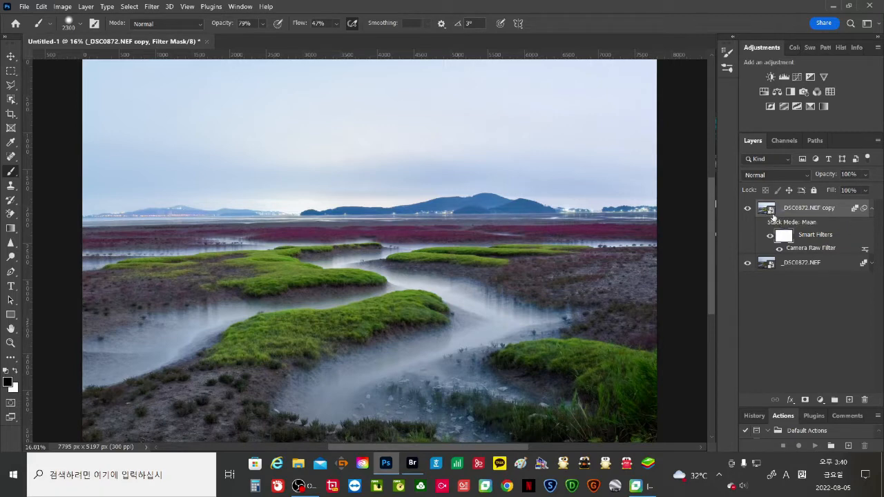
Step: Reopen the Camera Raw Filter on the _DSC0872.NEF copy layer and set the exposure to +0.45
left_click(805, 248)
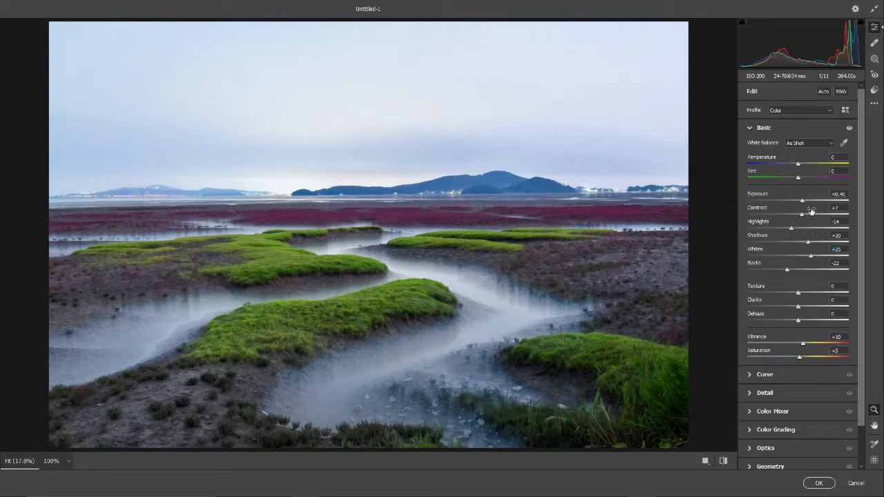
mouse_move(801, 201)
left_mouse_down()
mouse_move(794, 202)
mouse_move(802, 201)
left_mouse_up()
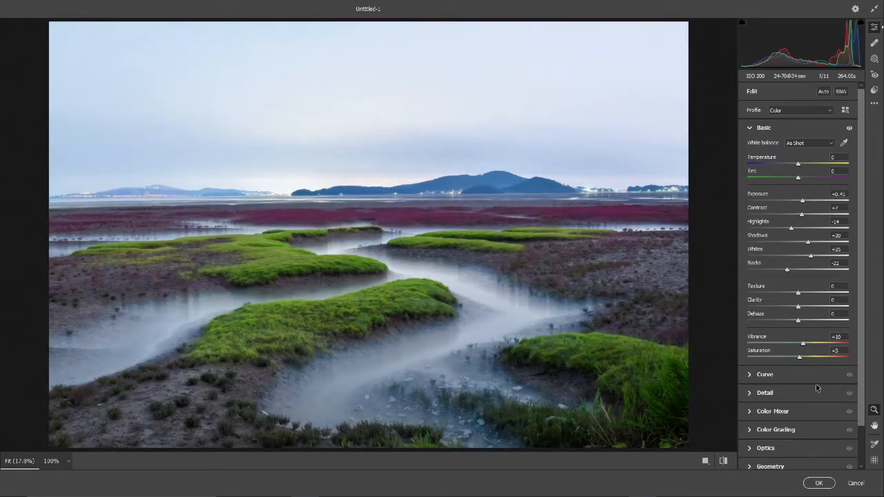
left_click(815, 482)
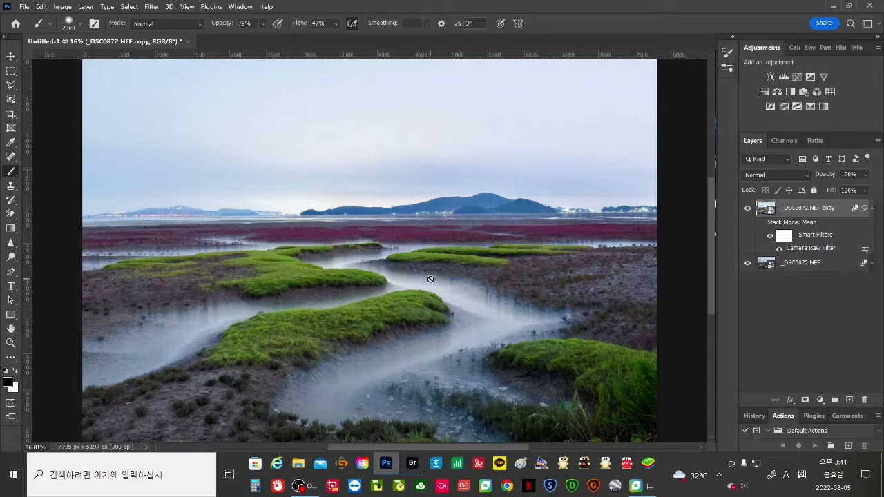
scroll(429, 278, "up", 1)
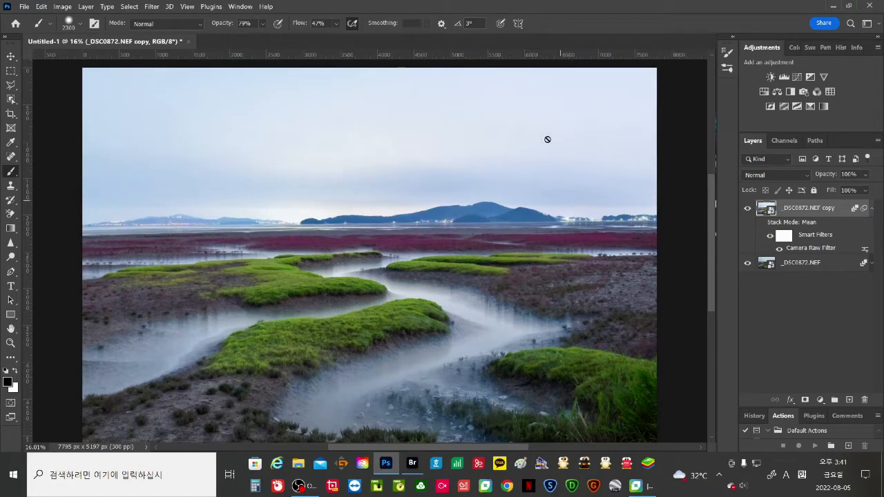
Step: Switch to Bridge and examine the d850 photo sequence, previewing _DSC1036.JPG and _DSC1125.JPG and viewing _DSC1118.JPG full screen
left_click(413, 462)
scroll(467, 260, "down", 5)
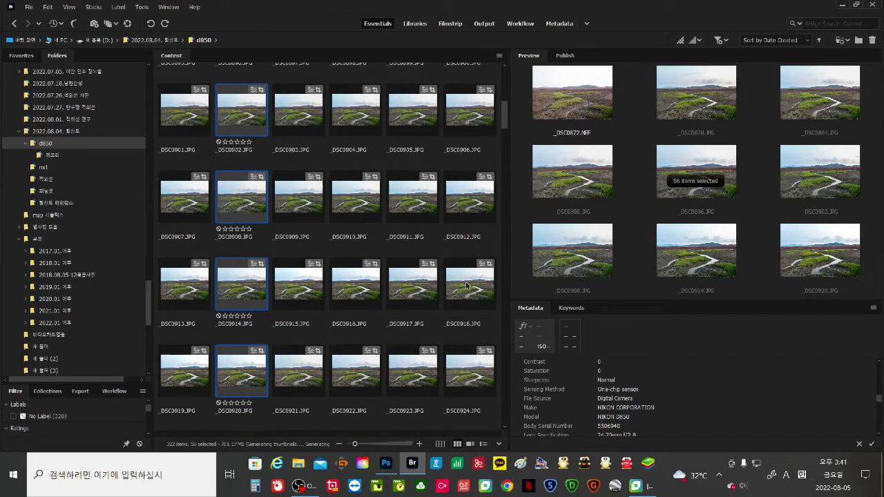
scroll(466, 284, "down", 18)
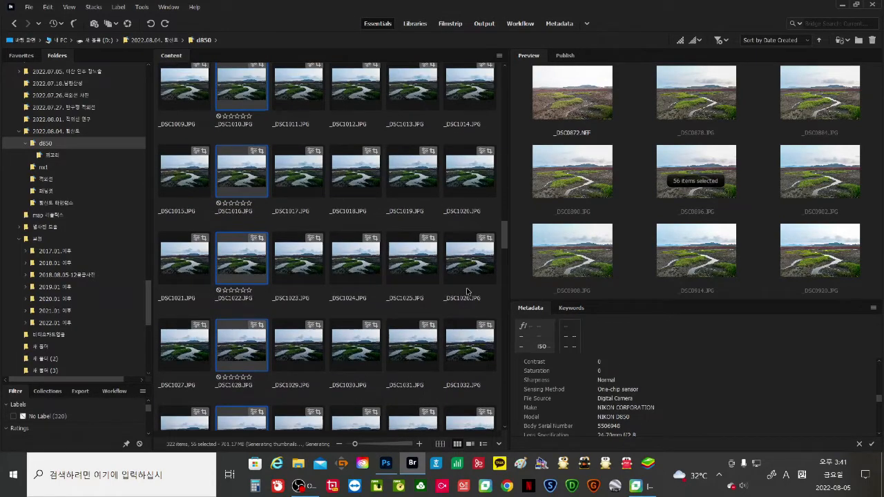
scroll(466, 293, "down", 2)
left_click(348, 276)
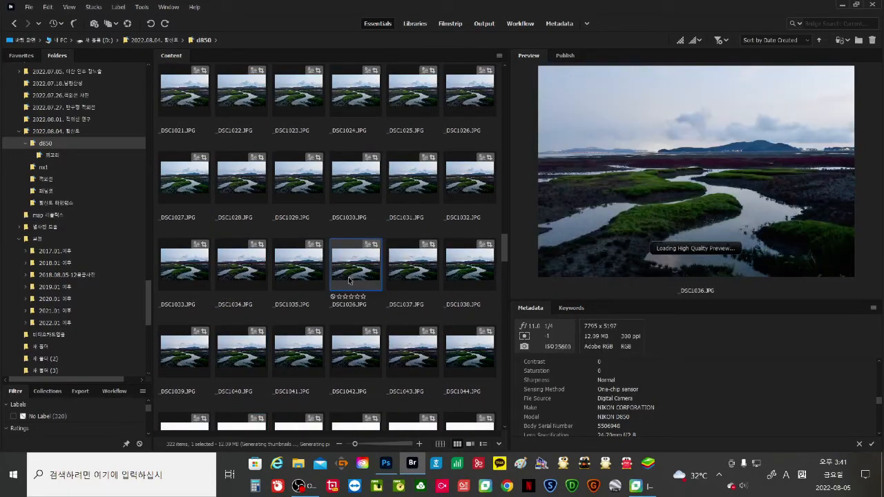
scroll(349, 279, "down", 14)
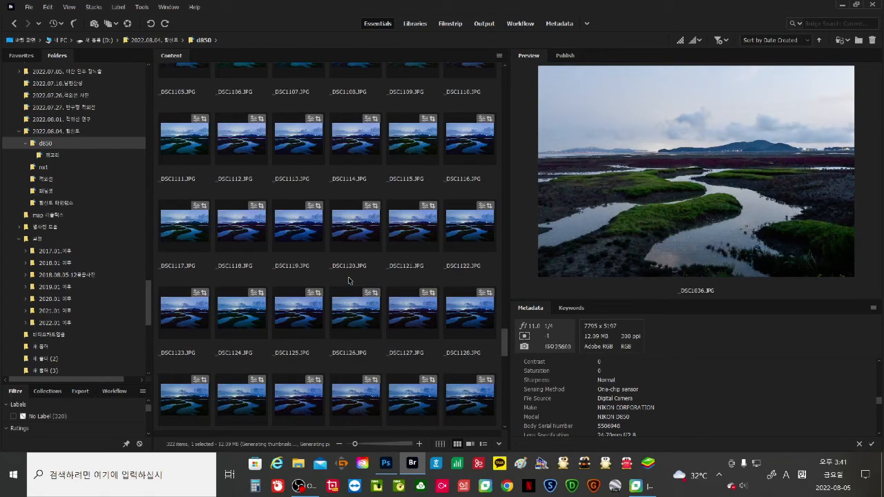
left_click(310, 316)
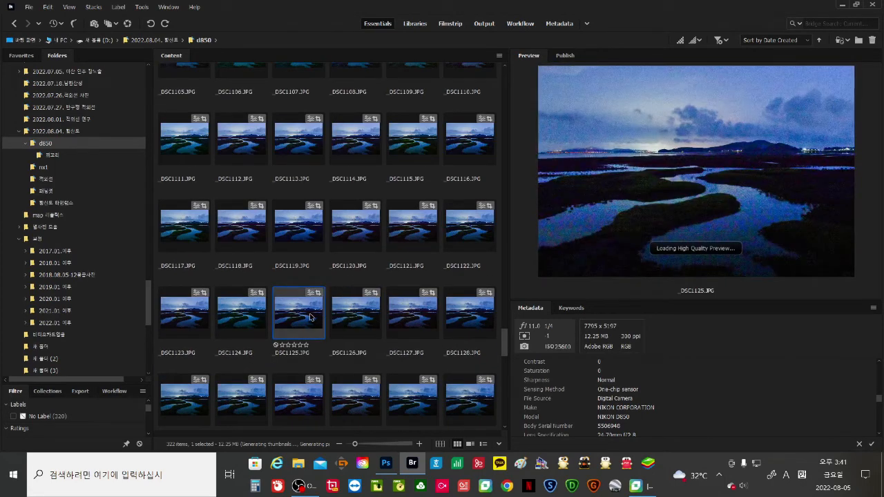
left_click(235, 229)
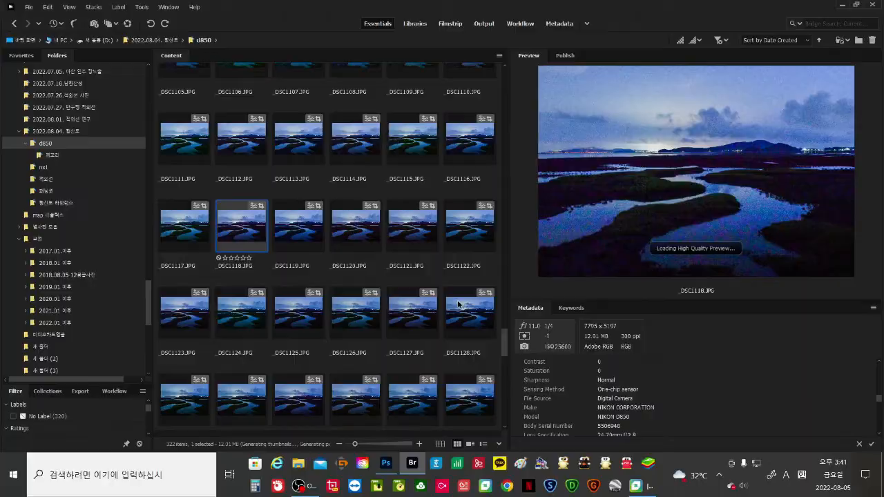
key("space")
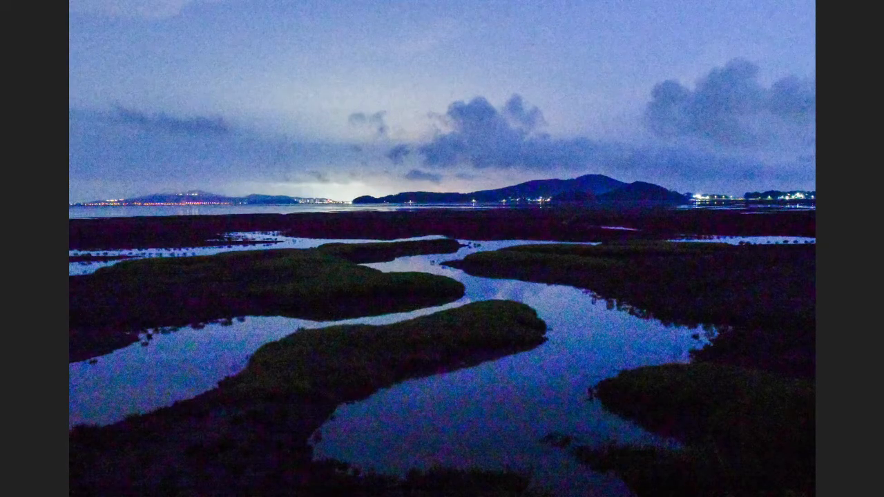
key("space")
Step: Preview further night shots in the d850 folder, including _DSC1117.JPG, _DSC1123.JPG and _DSC1150.JPG
left_click(199, 247)
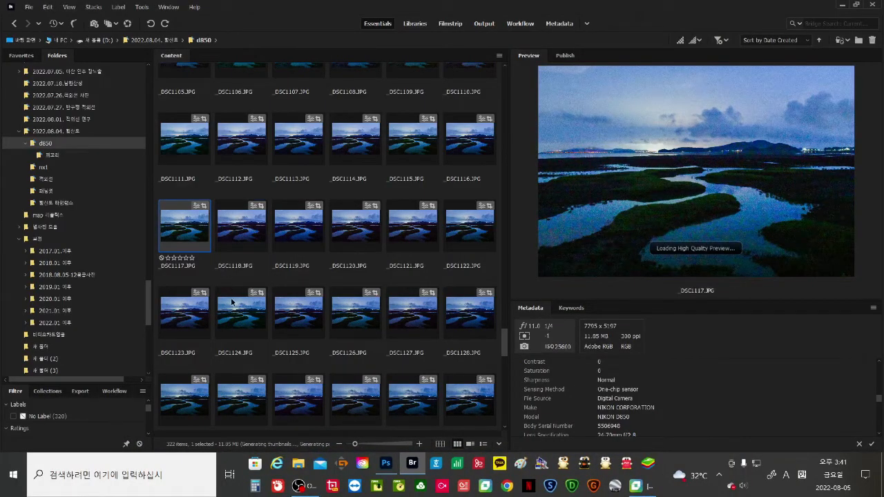
key("Down")
scroll(408, 315, "down", 4)
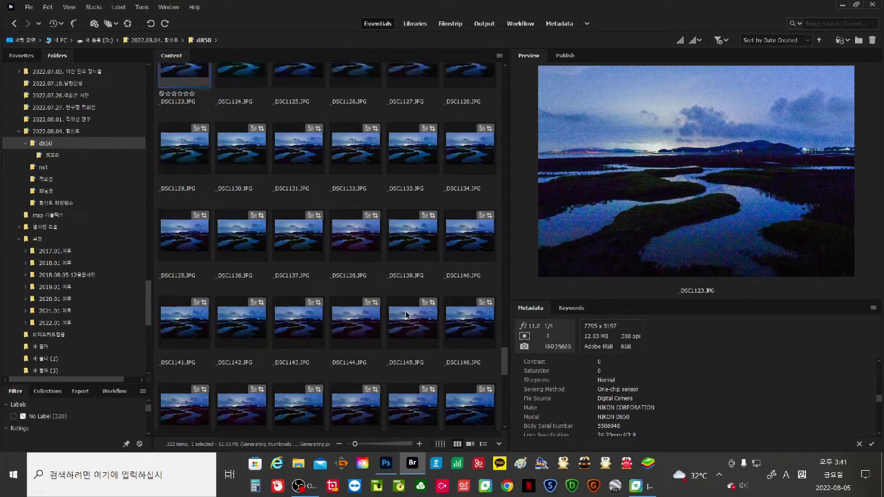
left_click(374, 337)
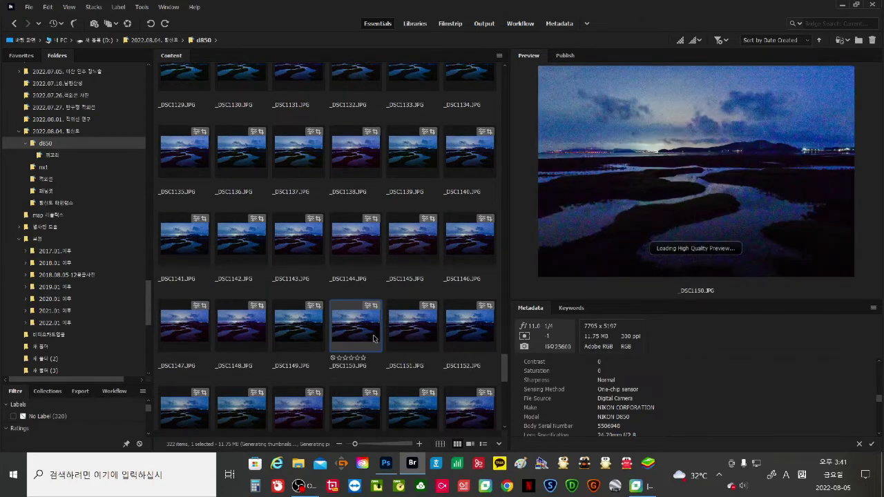
left_click(402, 337)
Step: Select the photos _DSC1141.JPG through _DSC1152.JPG and load them into Photoshop as layers of one document
left_click(481, 339)
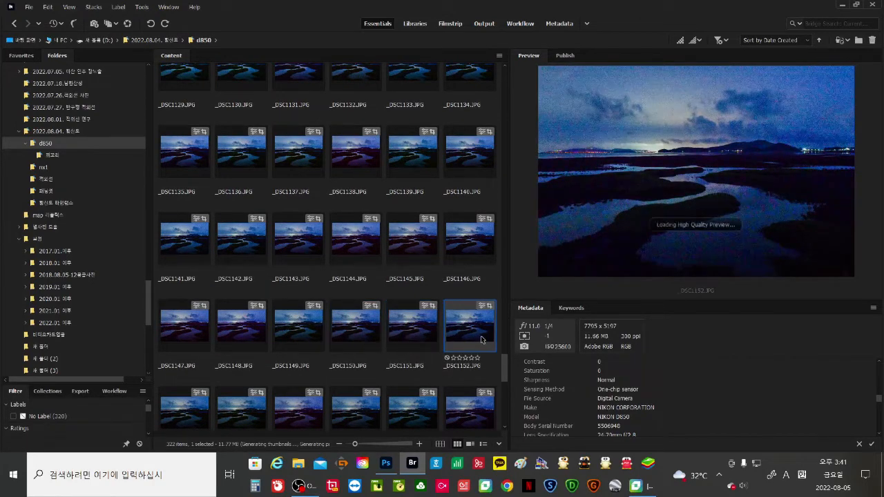
left_click(197, 247, "shift")
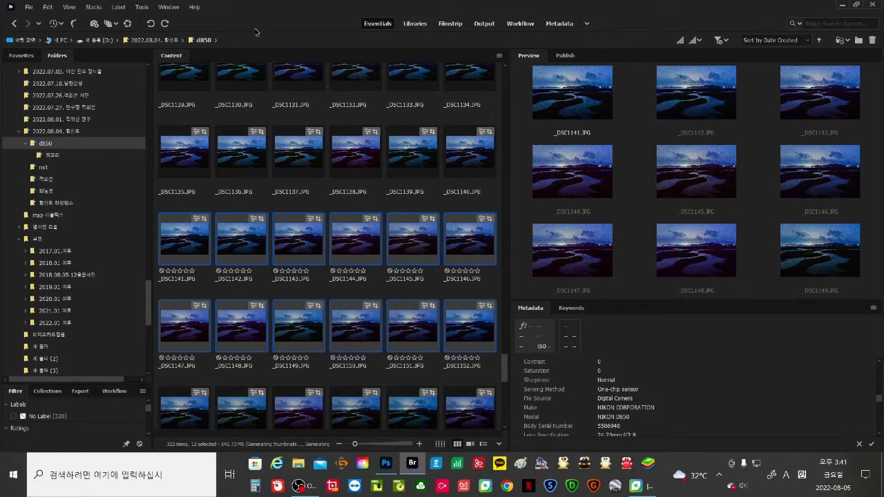
left_click(142, 9)
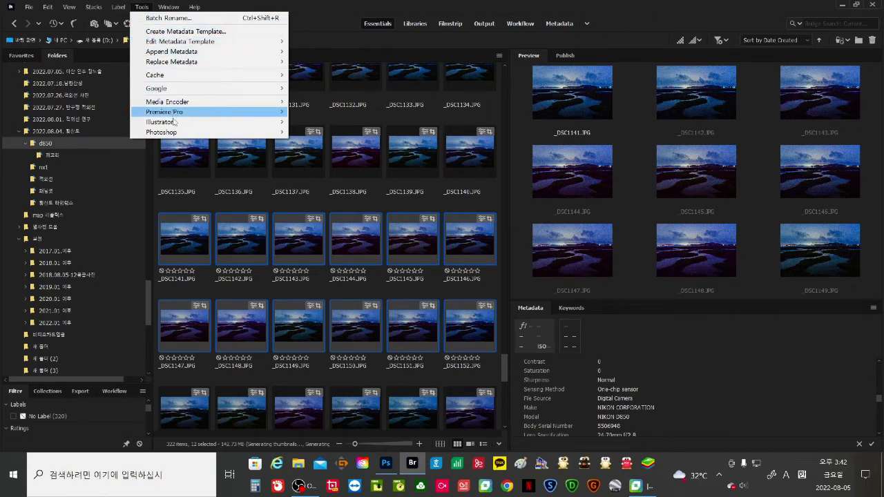
mouse_move(174, 138)
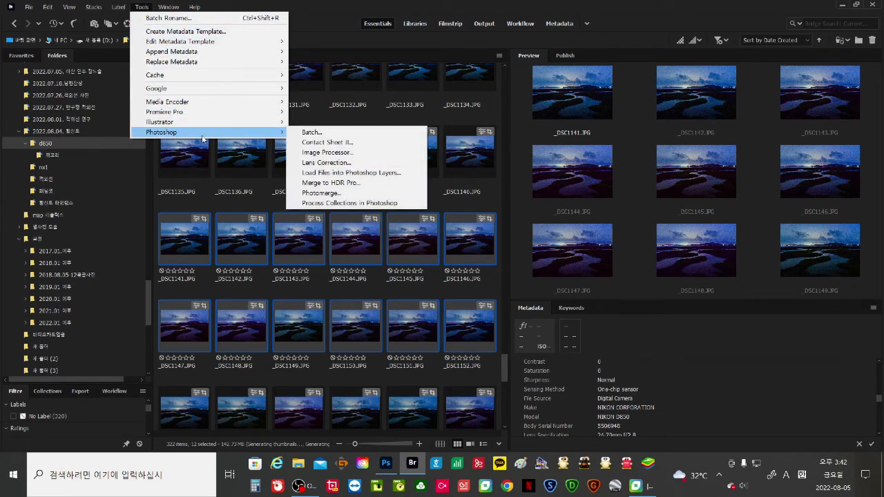
left_click(373, 174)
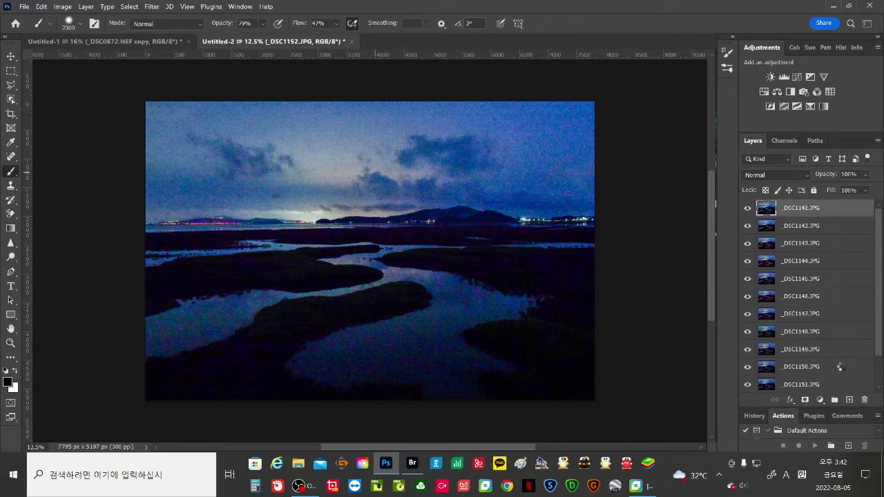
Step: Select all layers from _DSC1141.JPG to _DSC1152.JPG and convert them into a single smart object
scroll(835, 373, "down", 1)
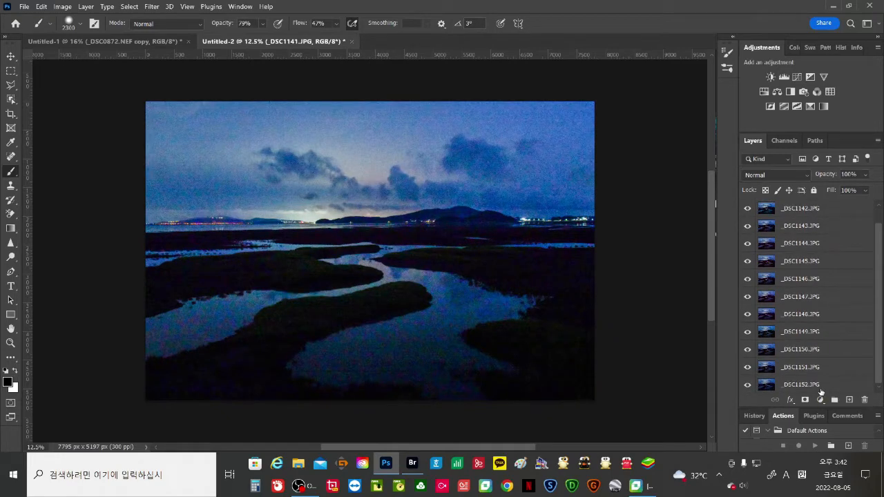
left_click(820, 391, "shift")
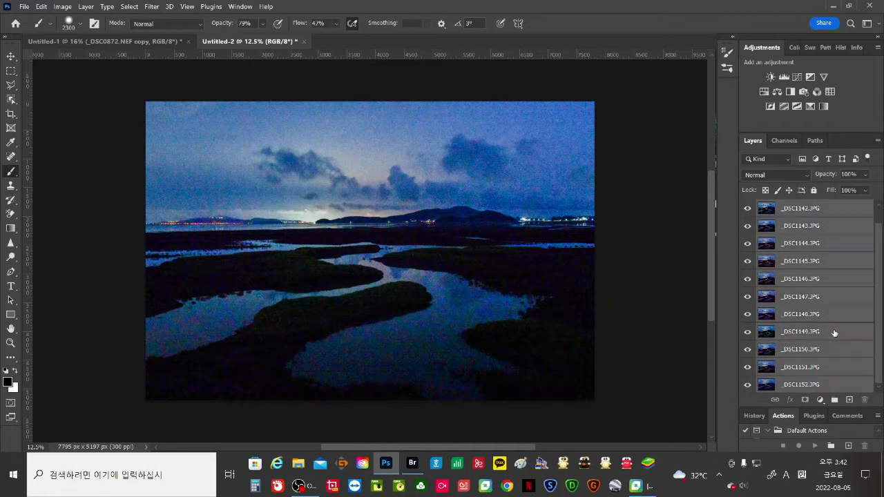
right_click(807, 279)
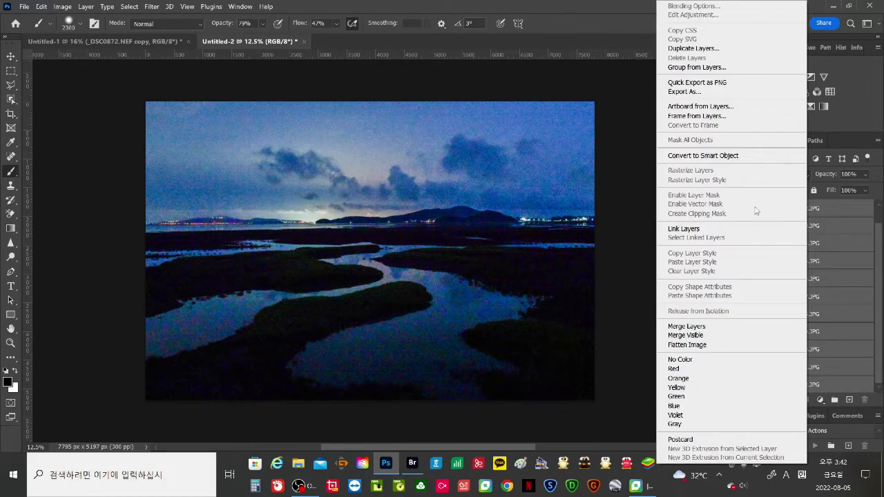
left_click(731, 156)
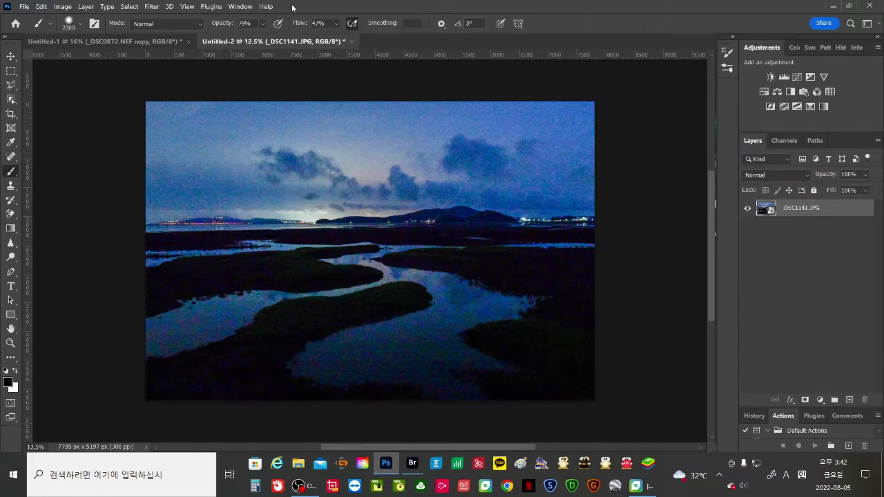
Step: Set the smart object's stack mode to Mean
left_click(86, 7)
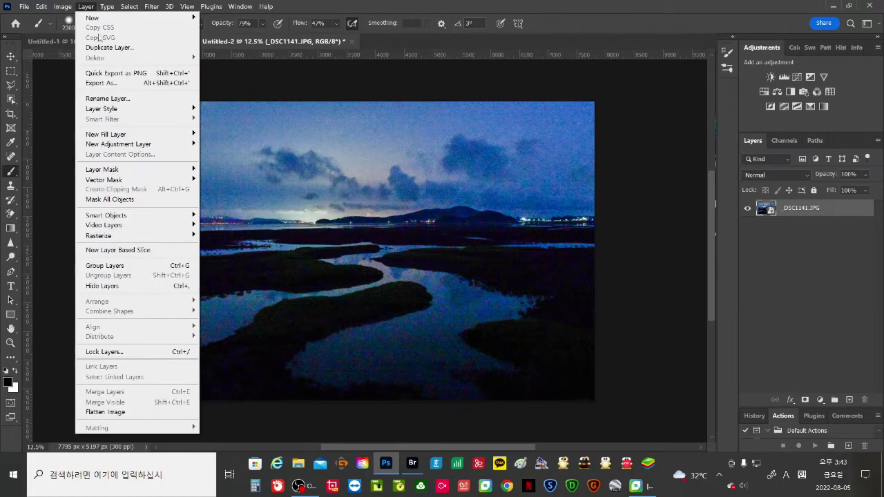
mouse_move(109, 217)
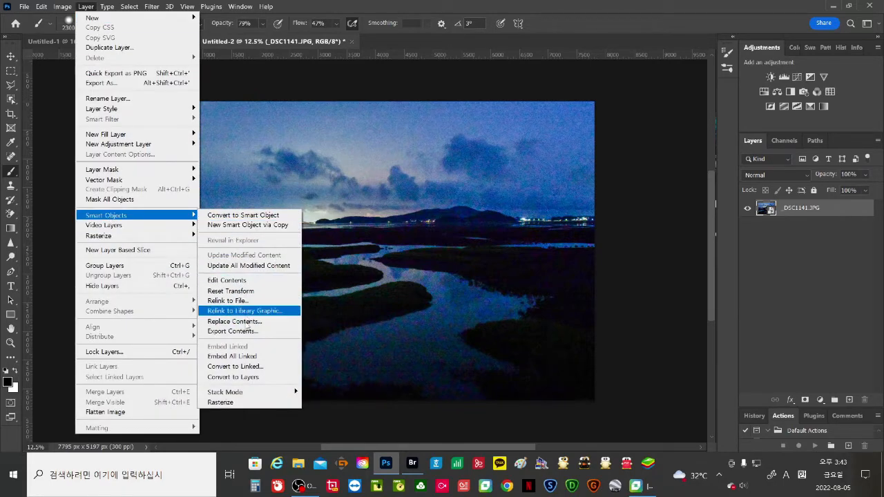
mouse_move(252, 393)
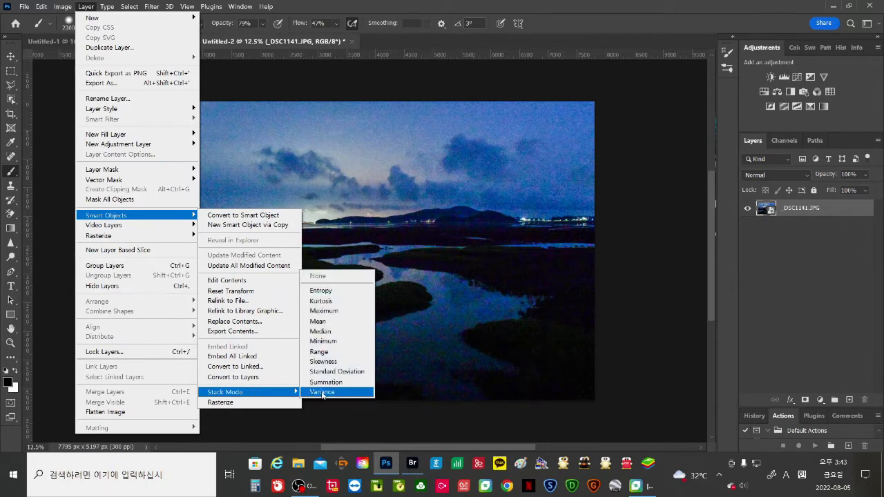
left_click(318, 322)
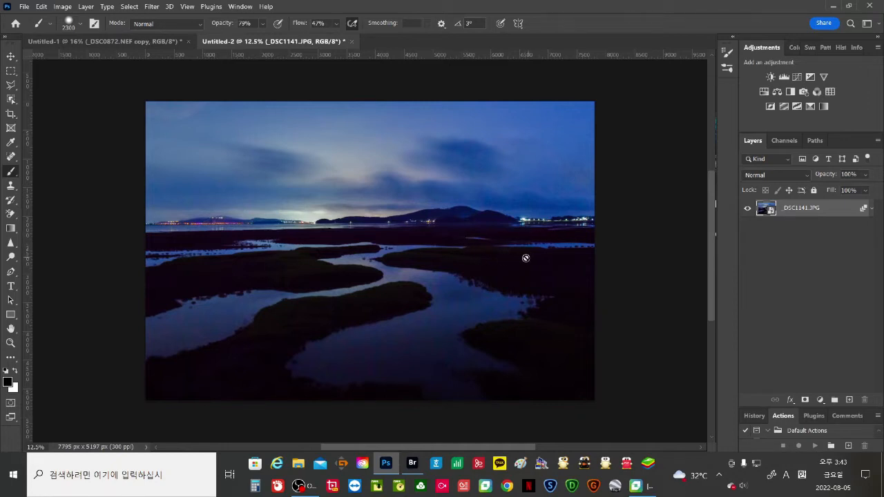
Step: Add a Photo Filter adjustment above the night stack using Warming Filter (85) at 43% density
left_click(162, 41)
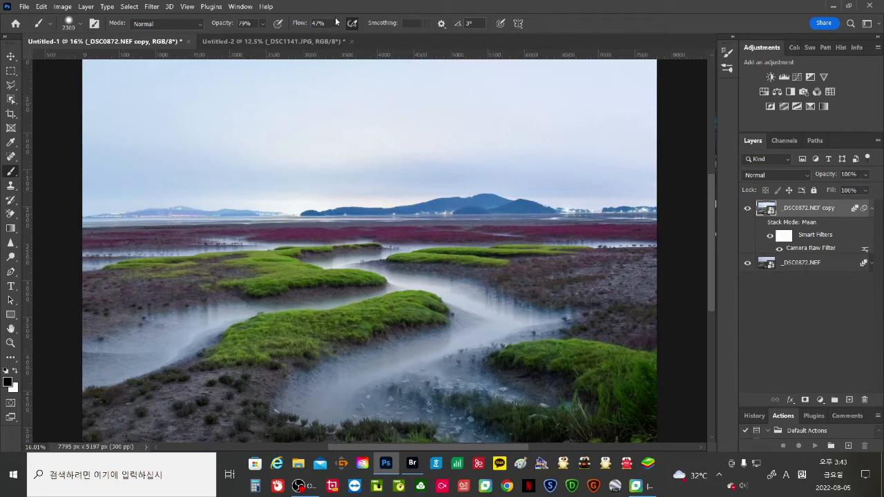
left_click(315, 40)
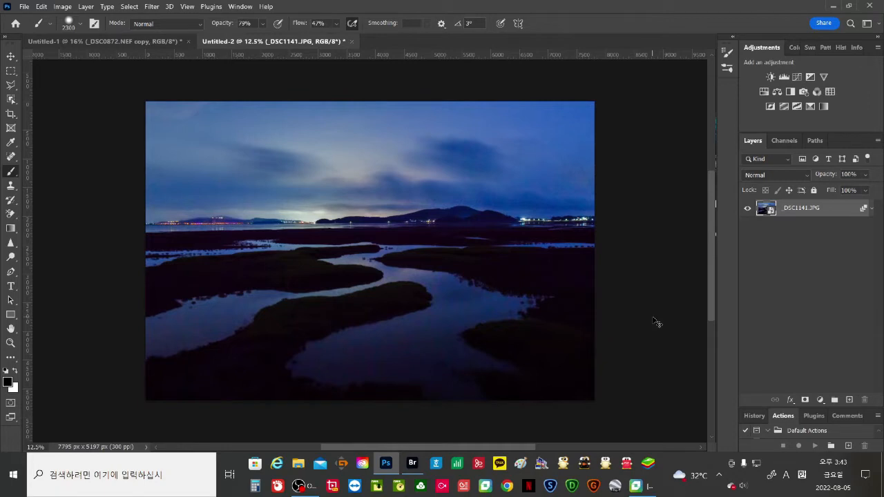
scroll(656, 323, "up", 1)
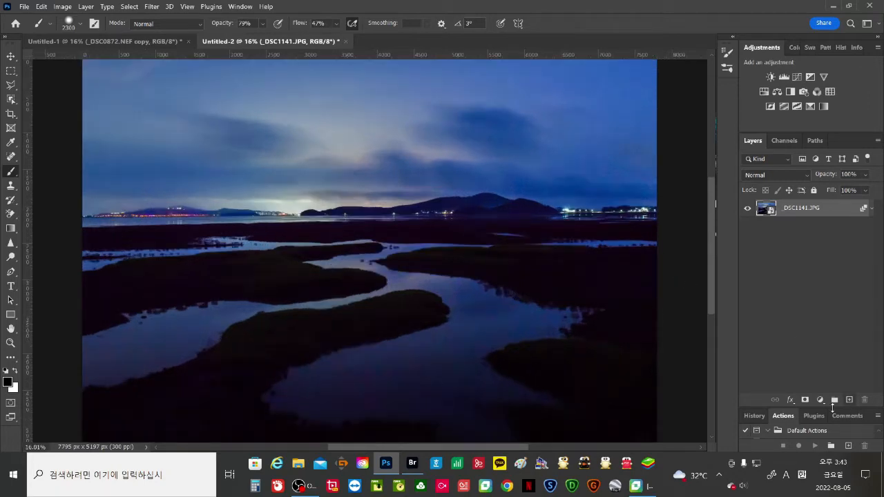
left_click(819, 401)
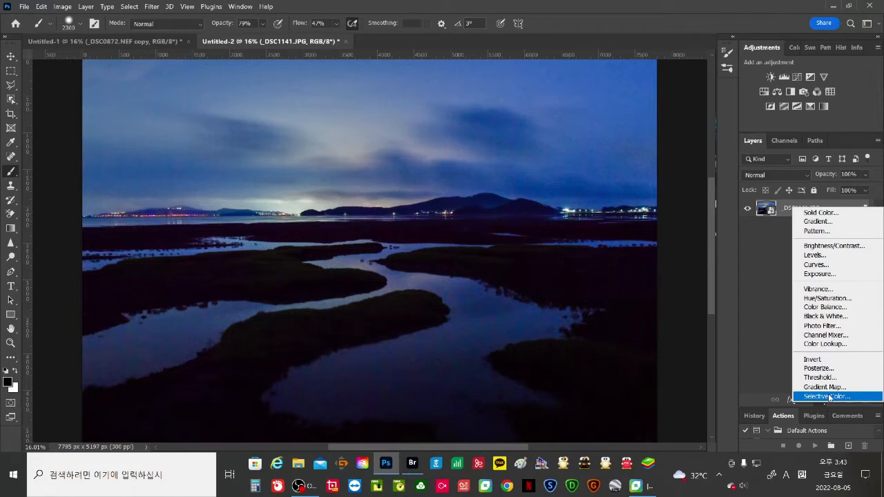
left_click(821, 326)
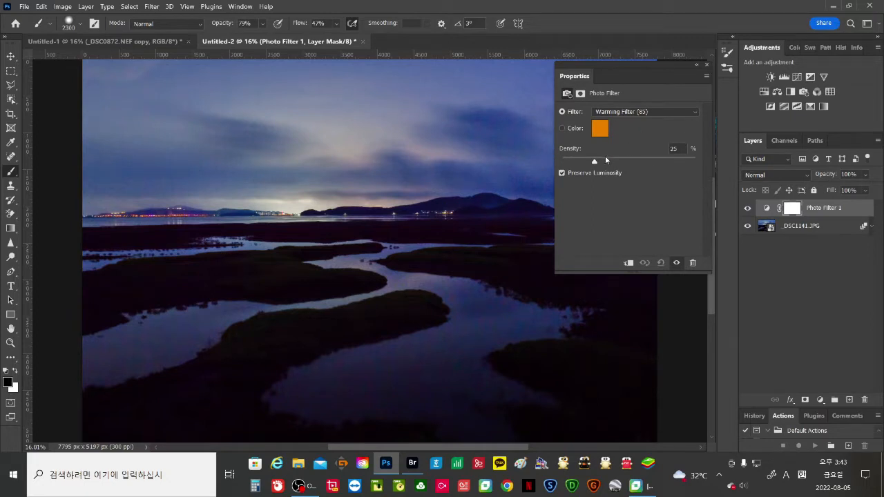
left_click_drag(612, 164, 621, 162)
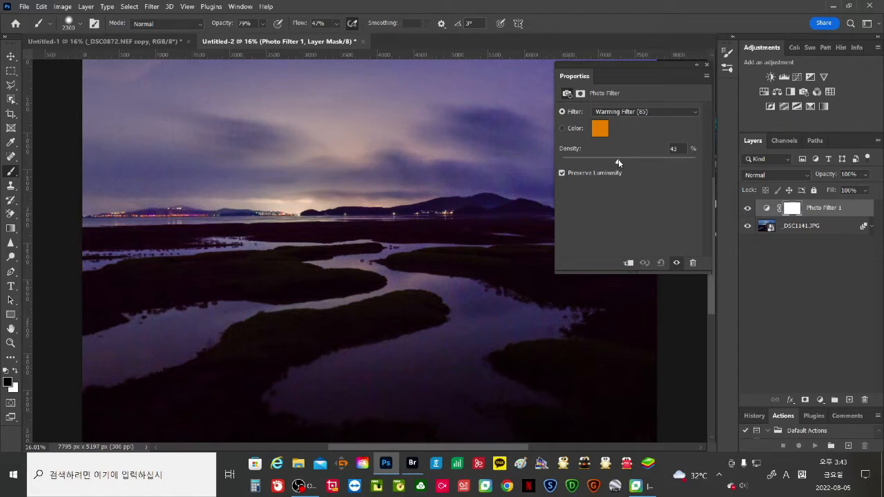
left_click(706, 65)
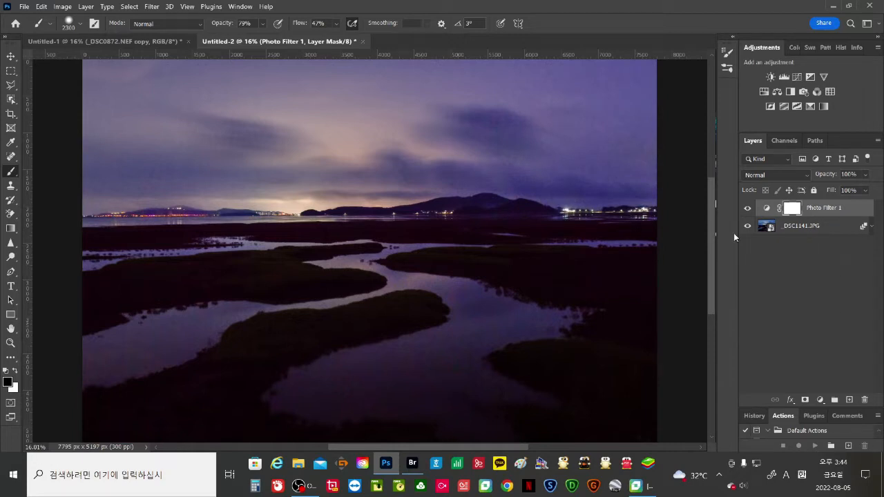
Step: Compare the tone with the daytime image in Untitled-1, and add a second Warming Filter (85) photo filter at 34% density to Untitled-2
left_click(171, 43)
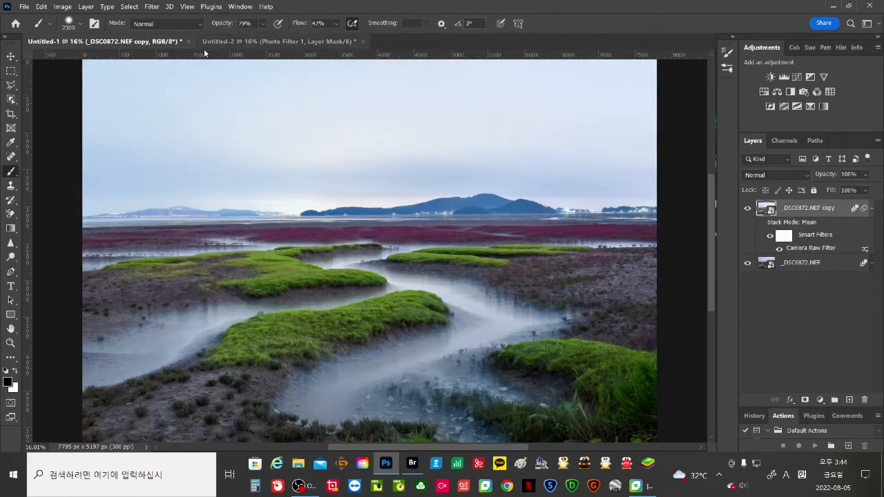
left_click(250, 42)
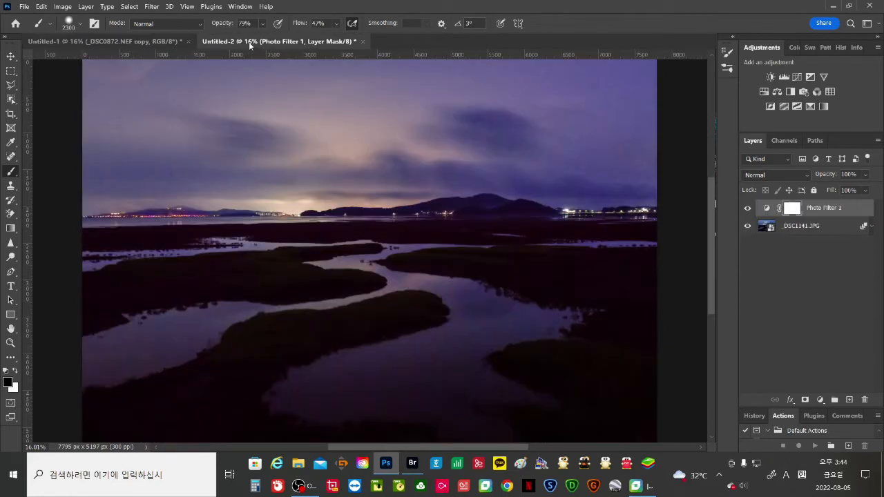
left_click(165, 43)
left_click(265, 42)
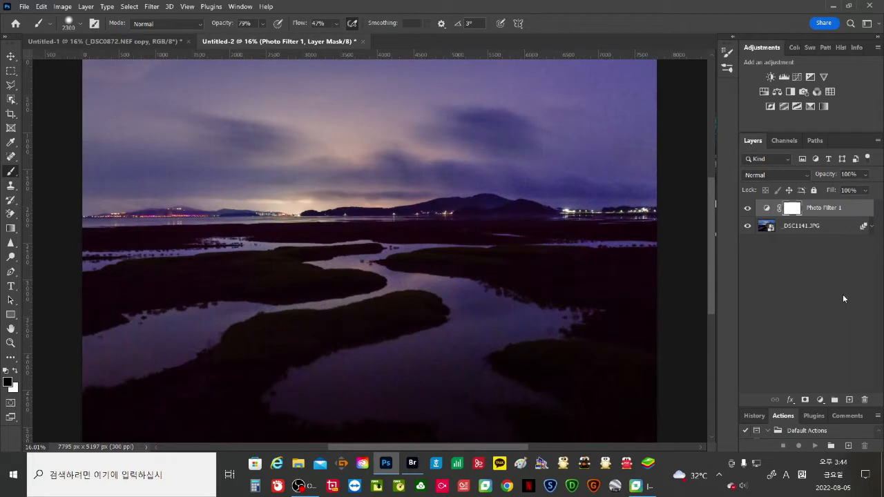
left_click(820, 400)
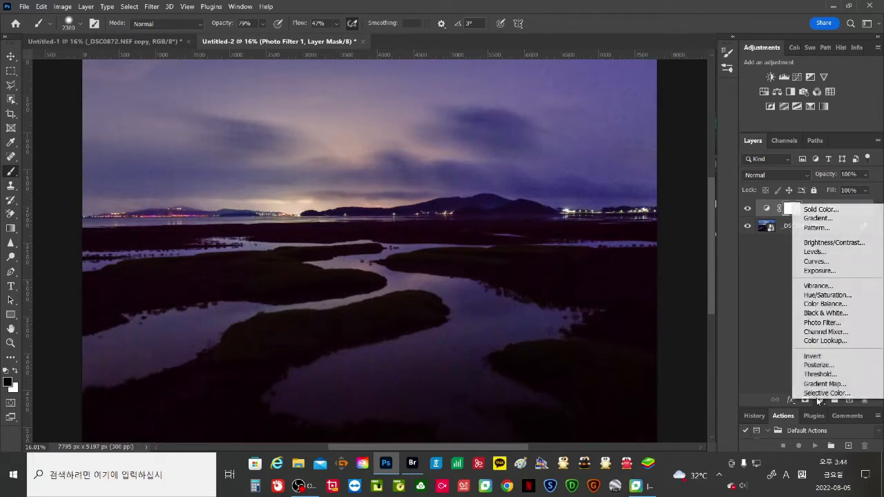
left_click(834, 324)
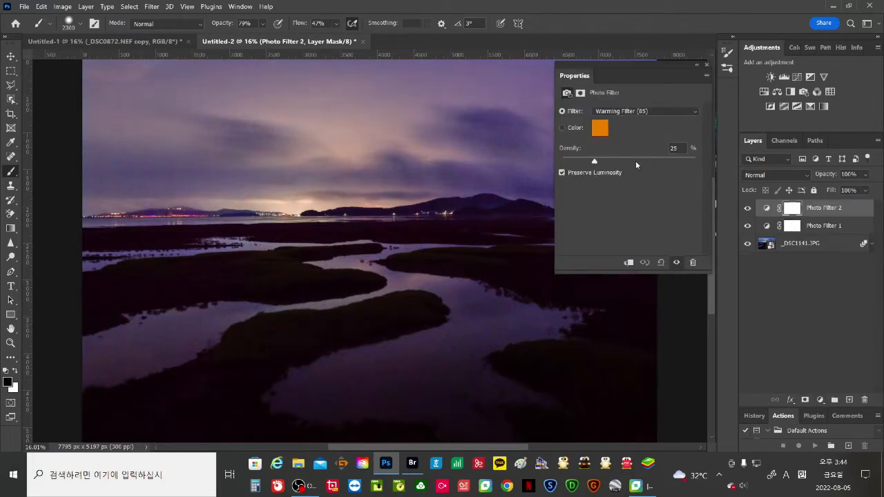
left_click_drag(610, 164, 605, 163)
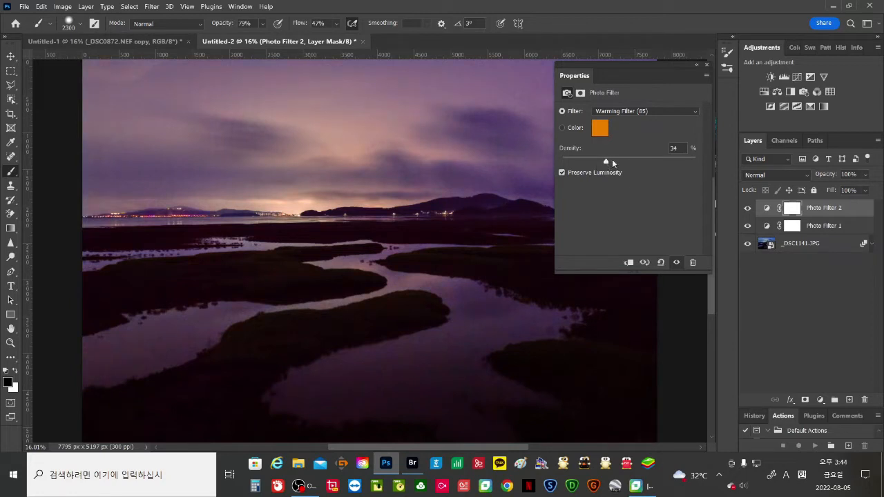
left_click(706, 65)
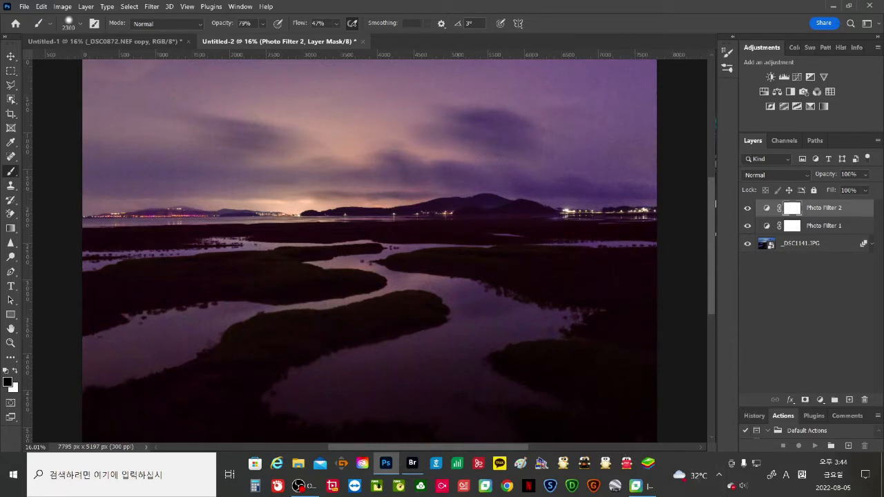
Step: Add a Color Balance adjustment to the night image, shifting the midtones to about -24 toward yellow and slightly toward red and green
left_click(820, 399)
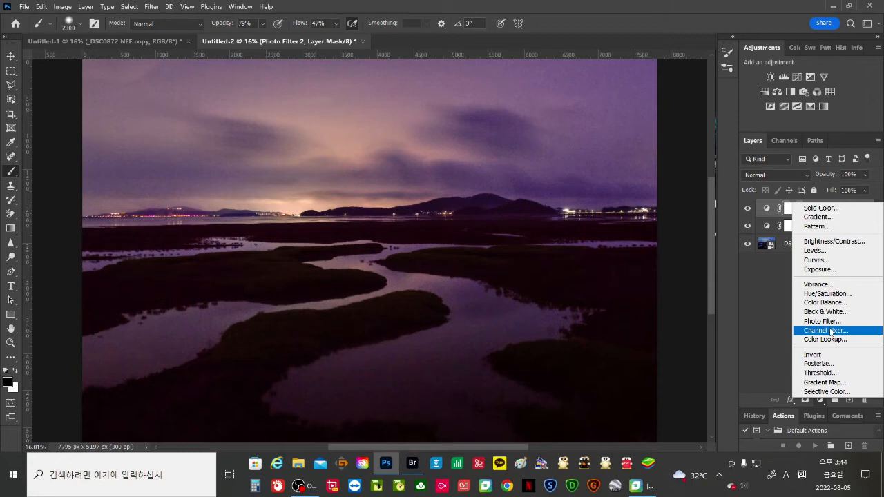
left_click(826, 303)
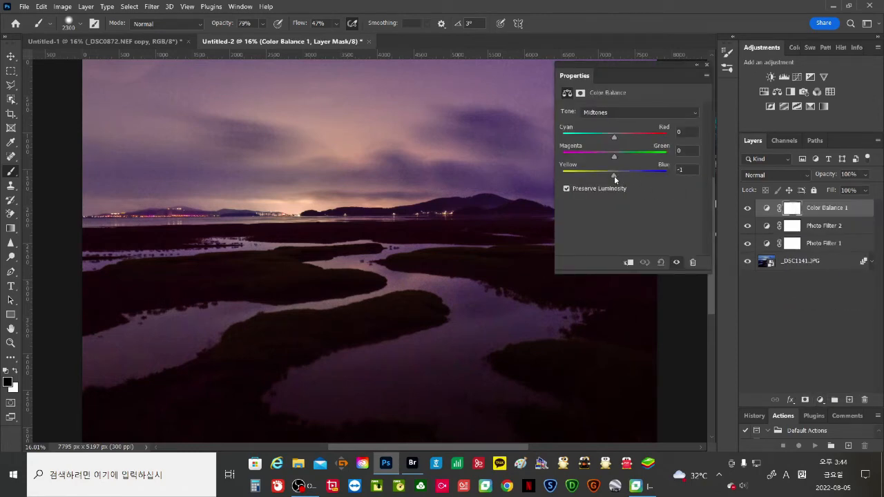
left_click_drag(613, 176, 599, 177)
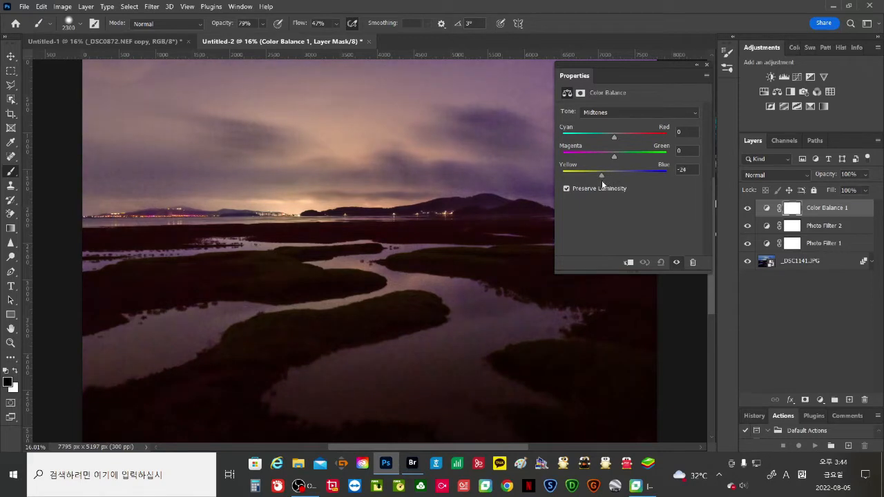
left_click_drag(600, 185, 603, 184)
mouse_move(615, 138)
left_mouse_down()
mouse_move(607, 139)
mouse_move(620, 136)
left_mouse_up()
mouse_move(614, 157)
left_mouse_down()
mouse_move(604, 158)
mouse_move(624, 156)
left_mouse_up()
left_click(726, 69)
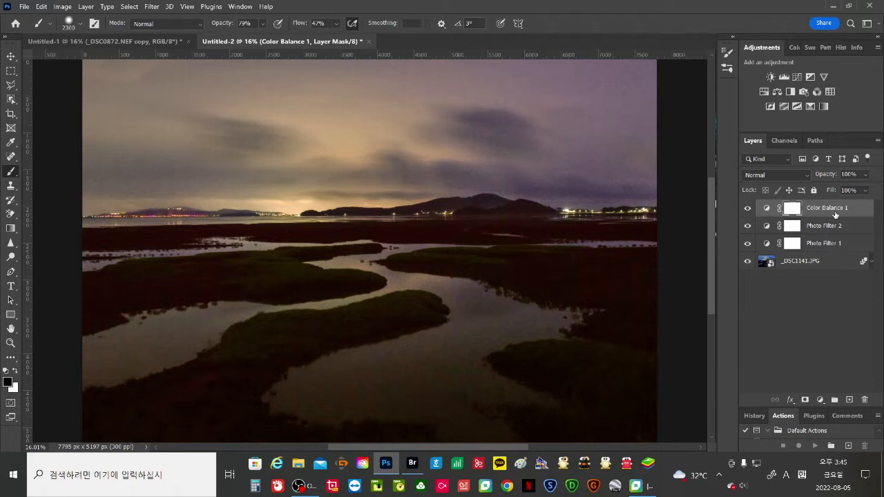
Step: Stamp all visible layers into a new top layer and apply Camera Raw's Auto adjustments to it
key("ctrl+shift+alt+e")
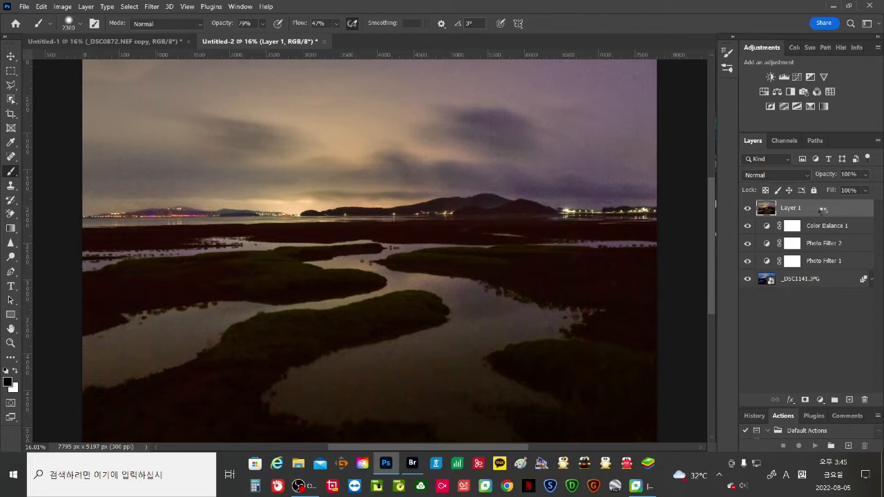
key("ctrl+shift+a")
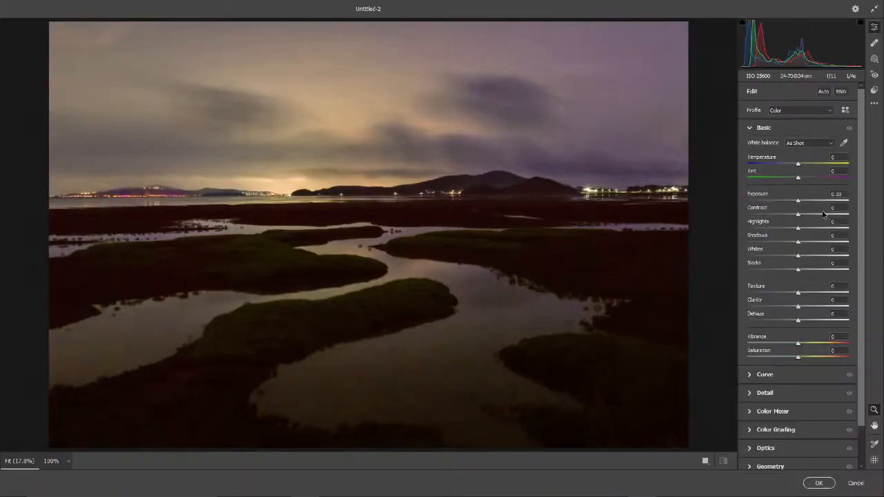
left_click(823, 92)
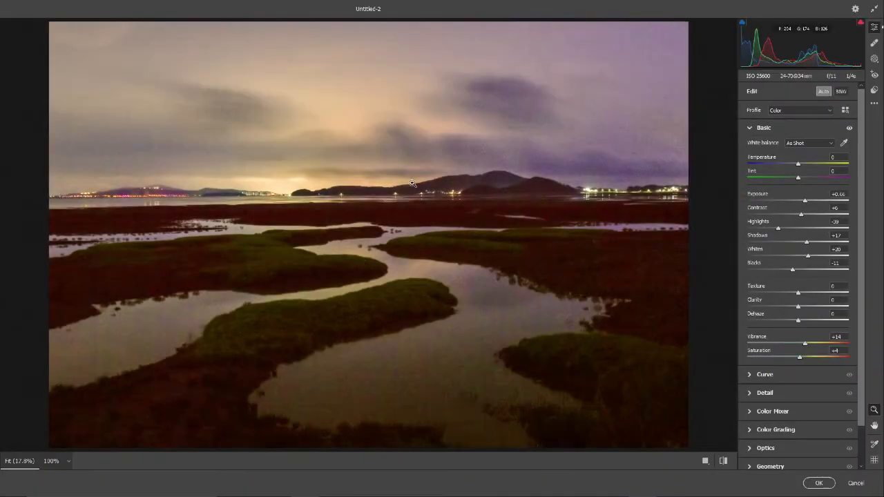
left_click(817, 484)
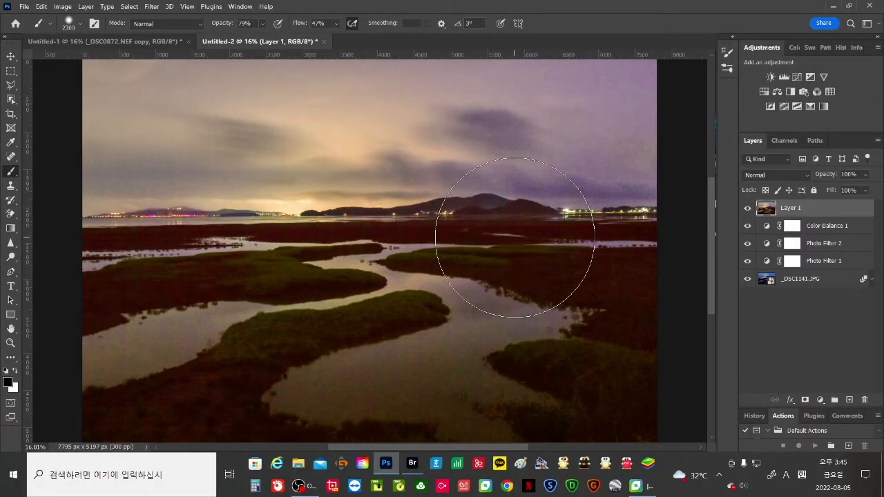
Step: Copy the whole adjusted night layer from Untitled-2 and paste it above the daytime layers in Untitled-1
left_click(126, 42)
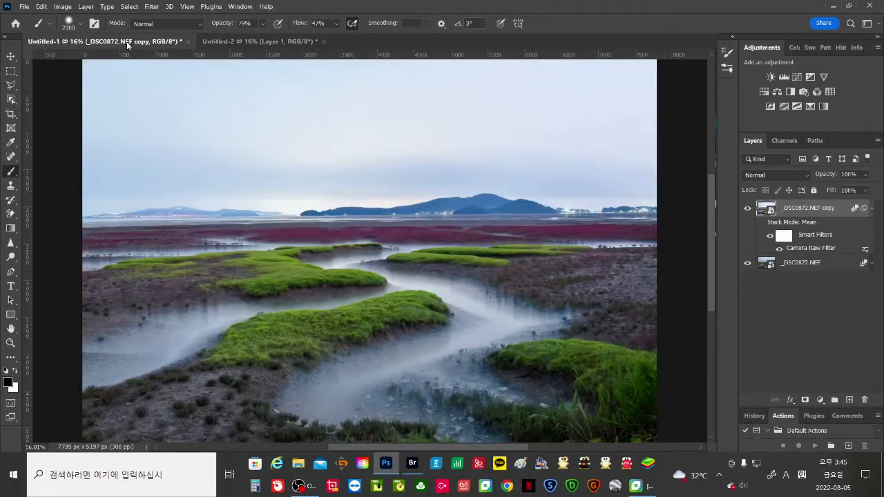
left_click(238, 42)
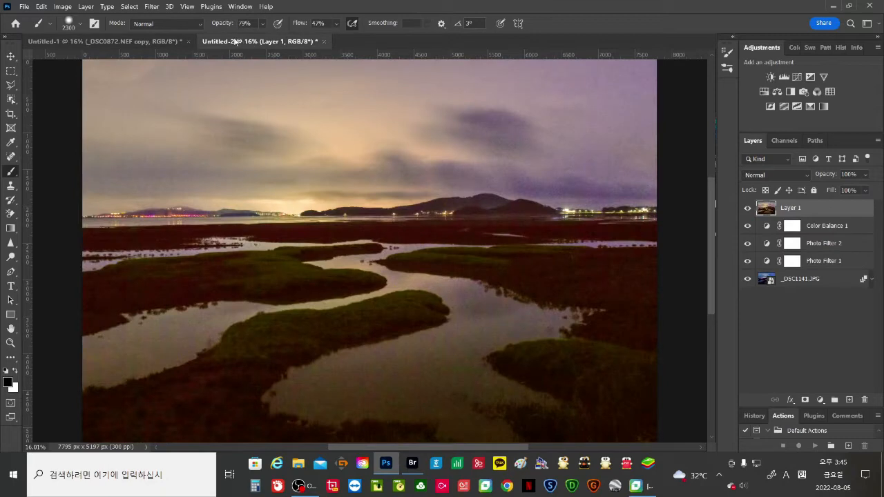
left_click(149, 44)
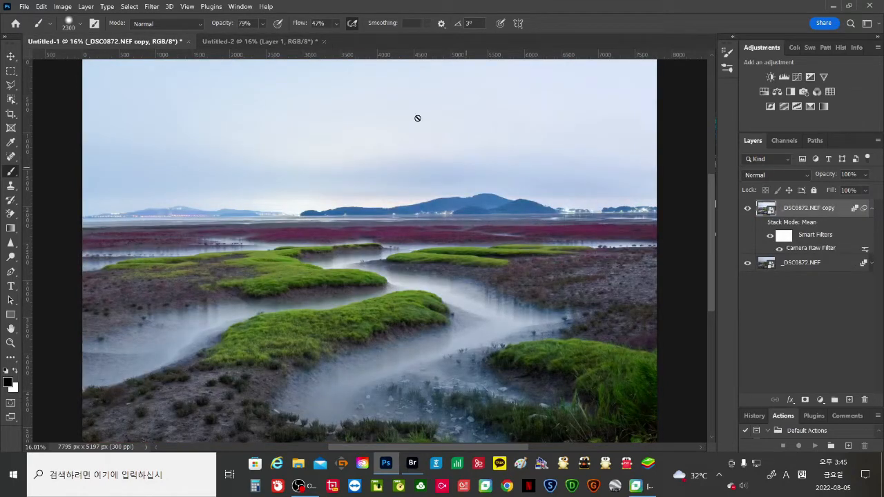
left_click(304, 42)
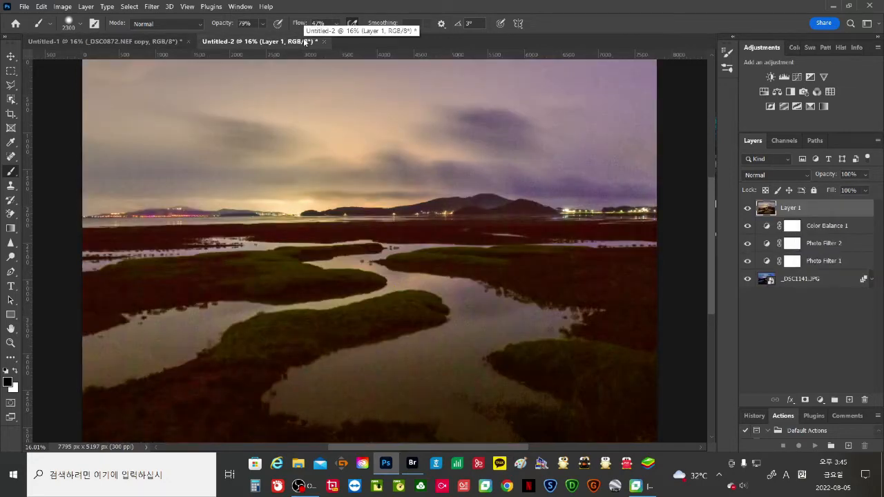
key("ctrl+a")
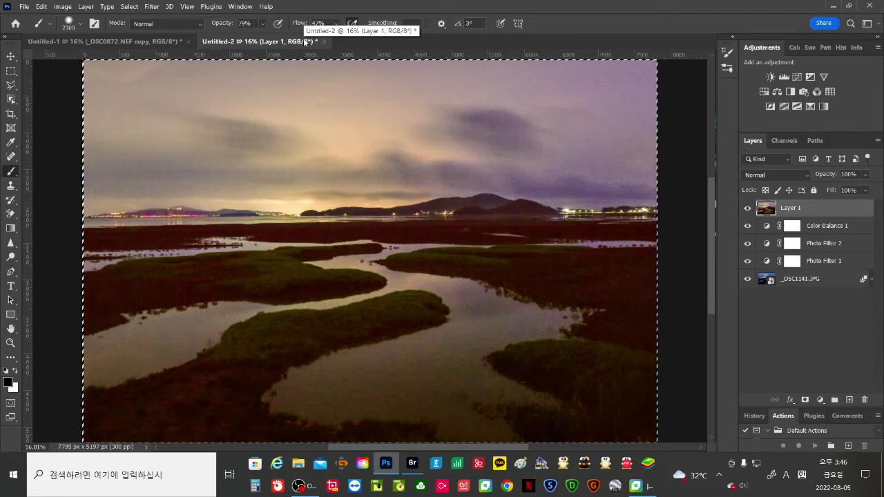
left_click(165, 42)
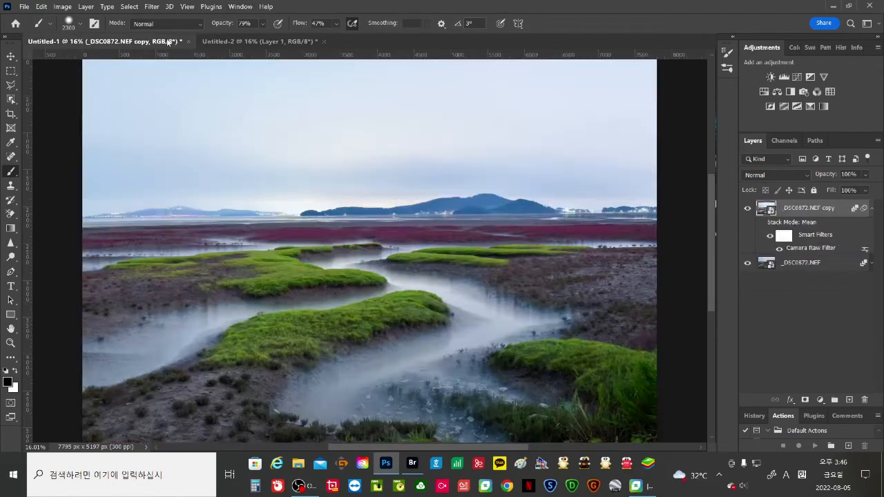
key("ctrl+v")
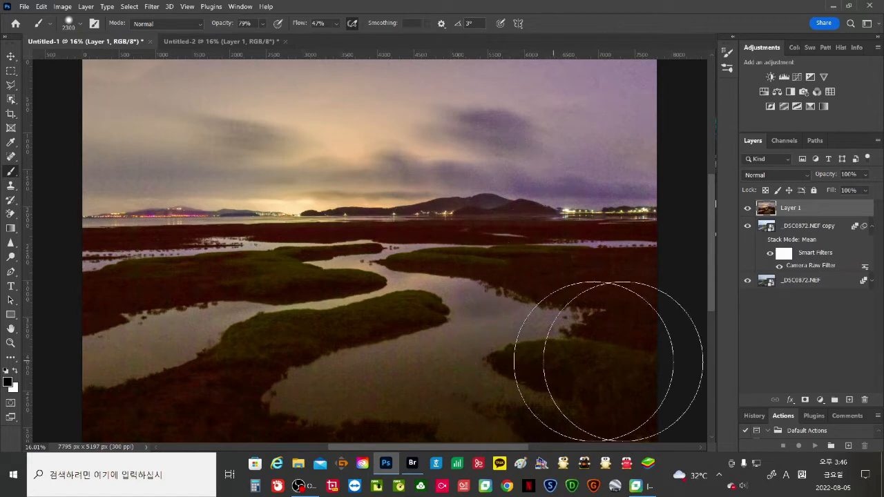
Step: Compare the pasted night layer with the daytime image beneath by hiding and showing it, keeping its opacity at 100%
left_click(748, 209)
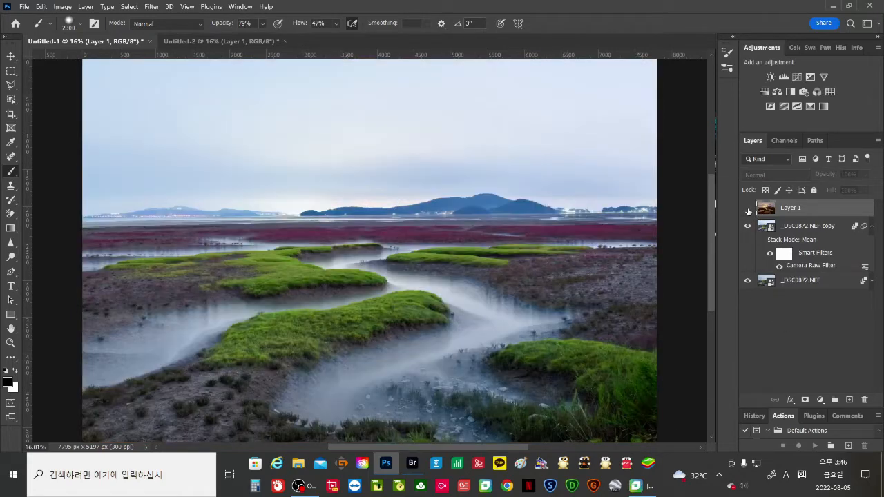
left_click(748, 210)
left_click(748, 210)
left_click(748, 210)
left_click(748, 210)
left_click(748, 210)
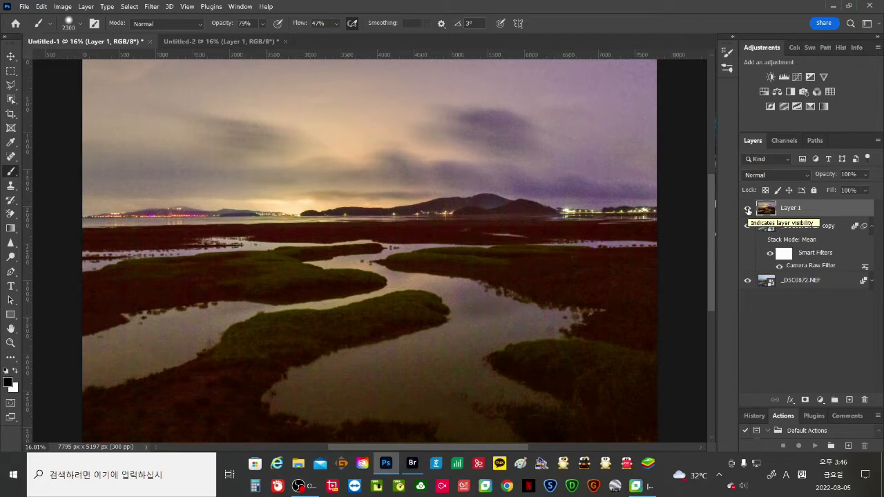
left_click(864, 174)
mouse_move(875, 188)
left_mouse_down()
mouse_move(853, 215)
mouse_move(842, 214)
mouse_move(881, 192)
left_mouse_up()
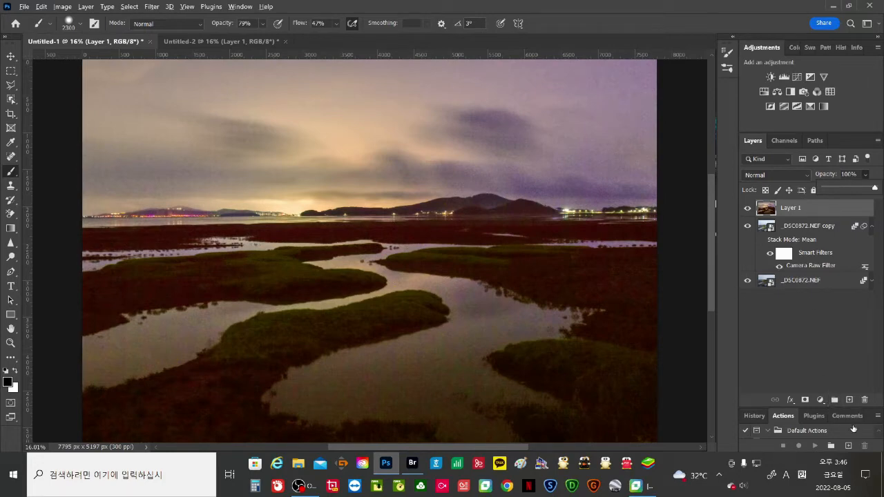
Step: Add a black layer mask to the night layer and prepare a white brush with 34% hardness, undoing the test stroke
left_click(804, 400, "alt")
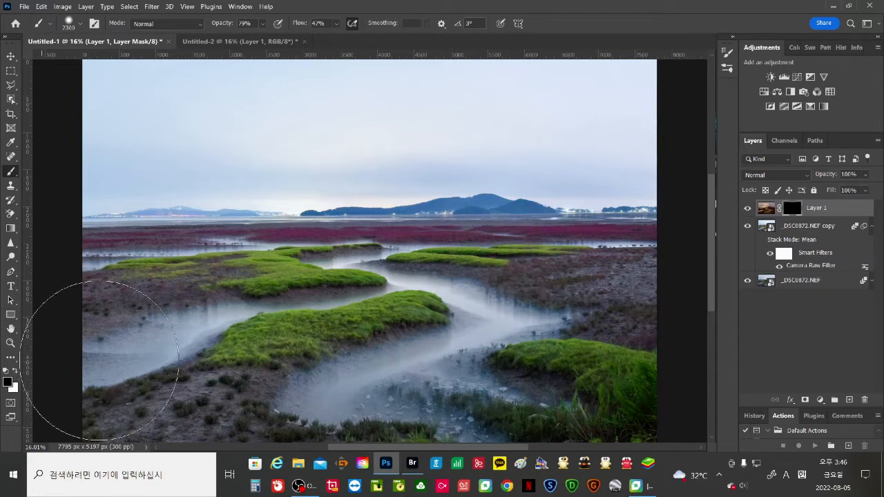
left_click(16, 371)
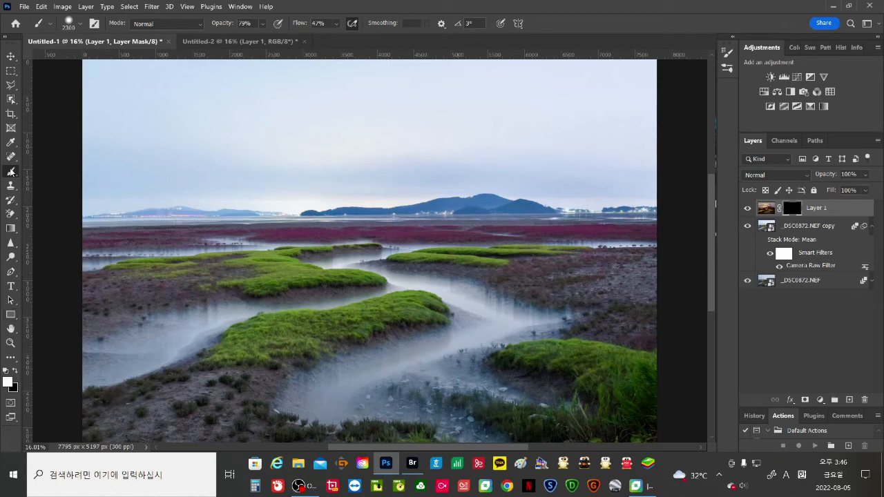
left_click(81, 25)
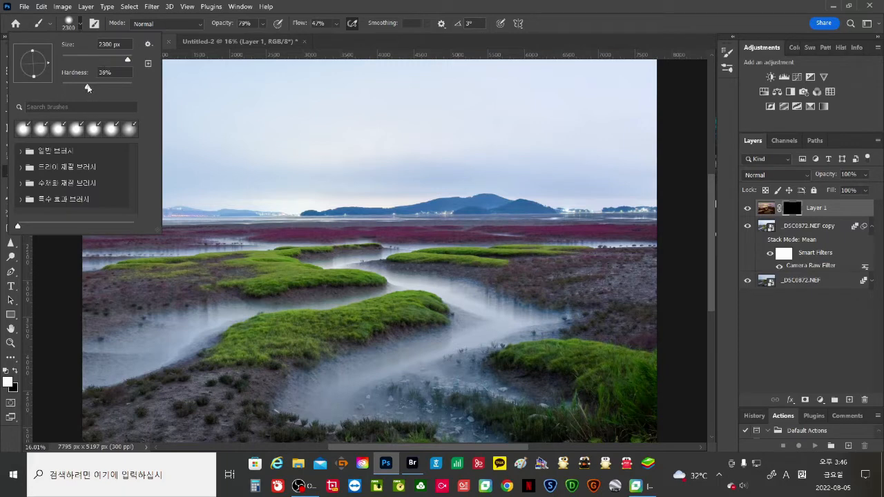
left_click_drag(87, 87, 57, 90)
left_click(85, 87)
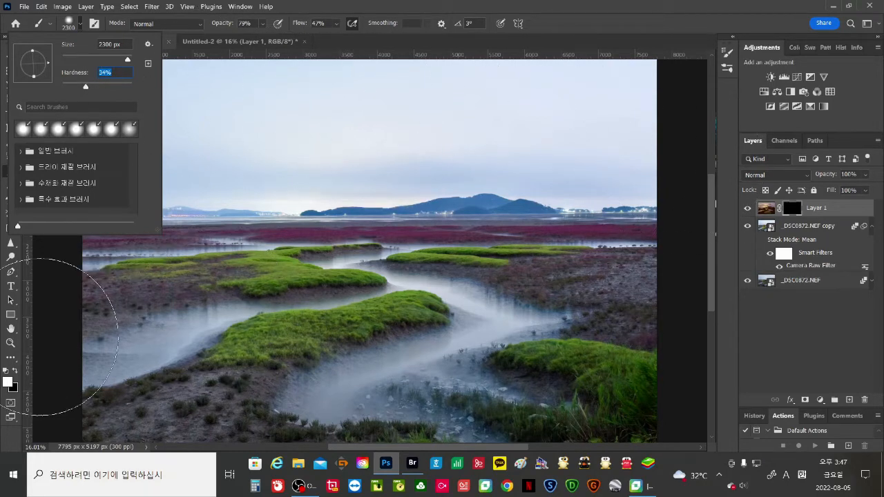
left_click_drag(45, 238, 43, 248)
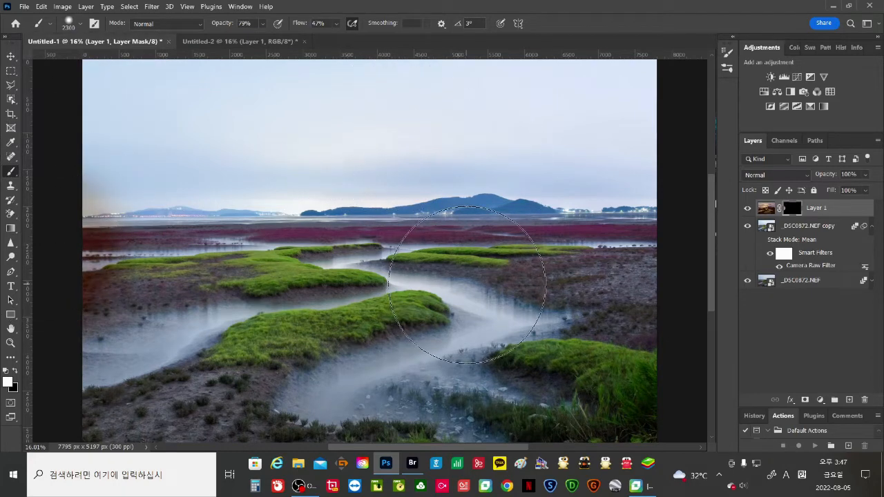
key("ctrl+z")
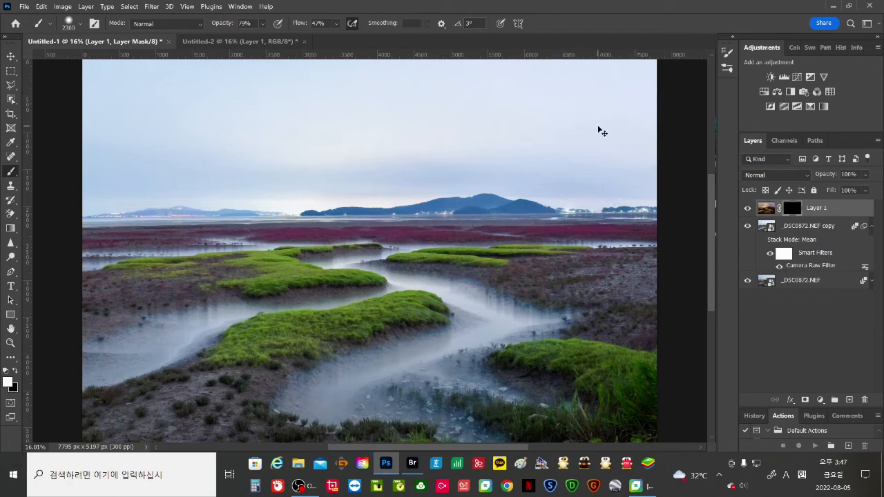
Step: Set the brush size to 1600 px and its opacity to 21%
key("ctrl+minus")
key("ctrl+plus")
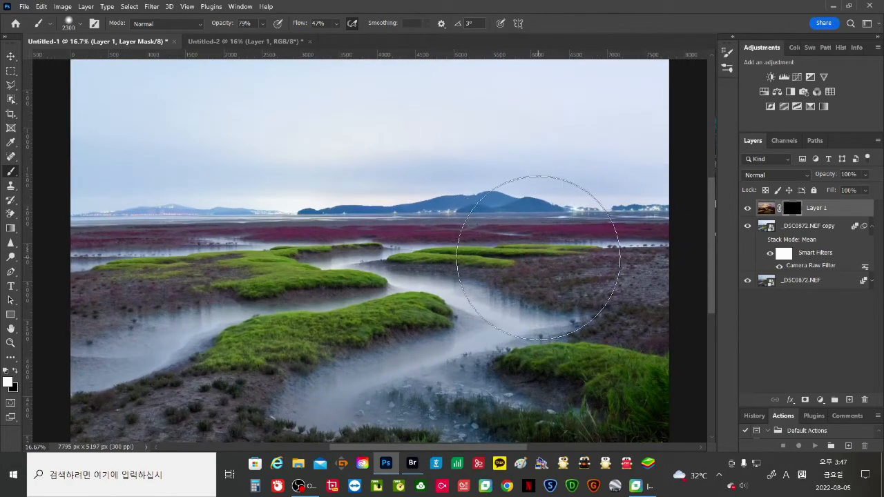
key("bracketleft")
key("bracketleft")
key("bracketleft")
key("bracketleft")
key("bracketleft")
key("bracketleft")
key("bracketleft")
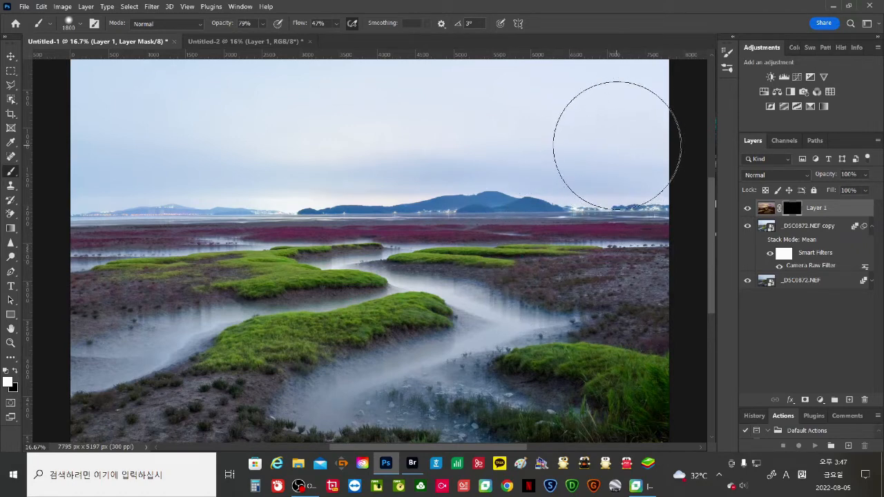
key("bracketleft")
key("bracketleft")
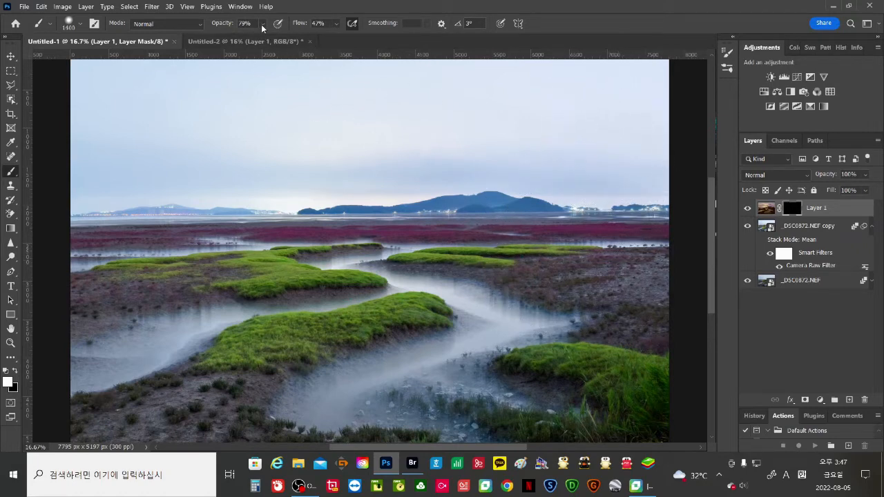
mouse_move(263, 25)
left_mouse_down()
mouse_move(264, 38)
mouse_move(240, 38)
left_mouse_up()
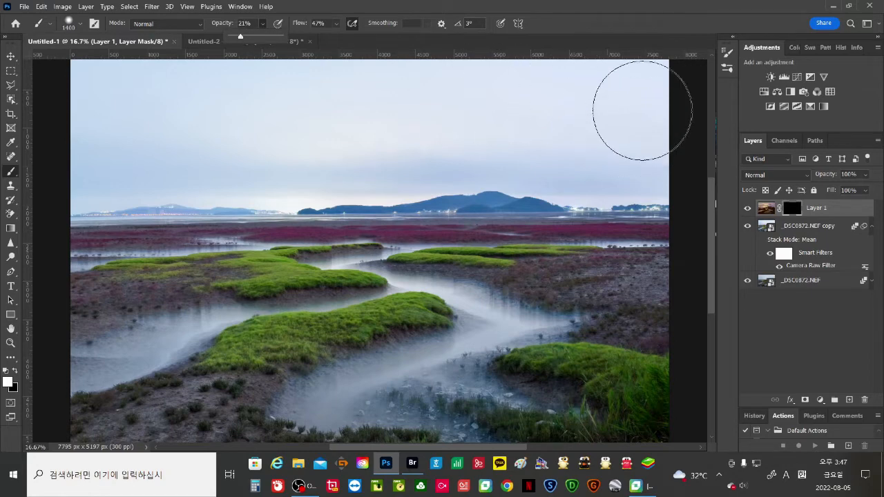
key("bracketright")
key("bracketright")
Step: Paint white over the sky on the night layer's mask in repeated strokes to blend in the warm night clouds
mouse_move(656, 110)
left_mouse_down()
mouse_move(651, 98)
mouse_move(576, 95)
mouse_move(79, 79)
mouse_move(115, 148)
mouse_move(379, 113)
mouse_move(663, 122)
mouse_move(657, 128)
left_mouse_up()
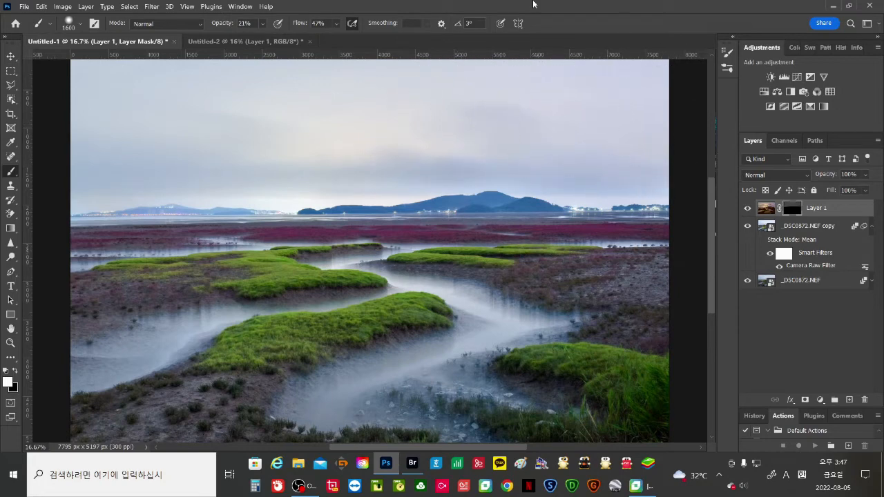
left_click(352, 25)
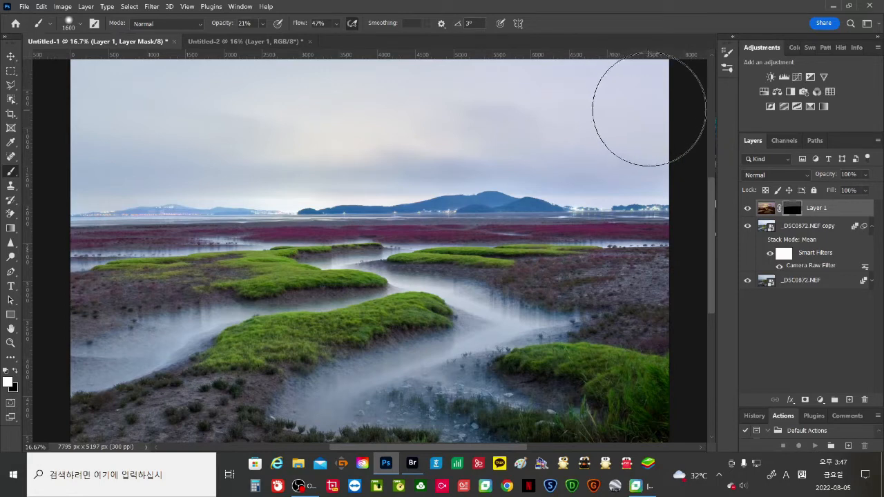
mouse_move(646, 103)
left_mouse_down()
mouse_move(131, 107)
mouse_move(81, 114)
mouse_move(101, 136)
mouse_move(90, 147)
mouse_move(332, 144)
mouse_move(451, 127)
mouse_move(679, 130)
mouse_move(541, 105)
mouse_move(167, 116)
mouse_move(123, 100)
mouse_move(96, 115)
mouse_move(161, 131)
mouse_move(435, 119)
mouse_move(667, 123)
mouse_move(348, 113)
mouse_move(100, 125)
mouse_move(149, 137)
mouse_move(370, 134)
mouse_move(661, 110)
mouse_move(454, 87)
mouse_move(179, 74)
mouse_move(62, 88)
mouse_move(107, 107)
mouse_move(91, 87)
mouse_move(623, 110)
mouse_move(614, 137)
mouse_move(415, 124)
mouse_move(93, 148)
mouse_move(116, 131)
mouse_move(457, 111)
mouse_move(610, 90)
mouse_move(361, 128)
mouse_move(166, 112)
mouse_move(531, 114)
mouse_move(595, 124)
mouse_move(652, 158)
mouse_move(568, 128)
mouse_move(314, 132)
mouse_move(292, 143)
mouse_move(255, 132)
mouse_move(148, 134)
mouse_move(128, 107)
mouse_move(188, 118)
mouse_move(207, 148)
mouse_move(383, 142)
mouse_move(513, 124)
mouse_move(647, 149)
mouse_move(672, 136)
mouse_move(469, 95)
mouse_move(404, 98)
left_mouse_up()
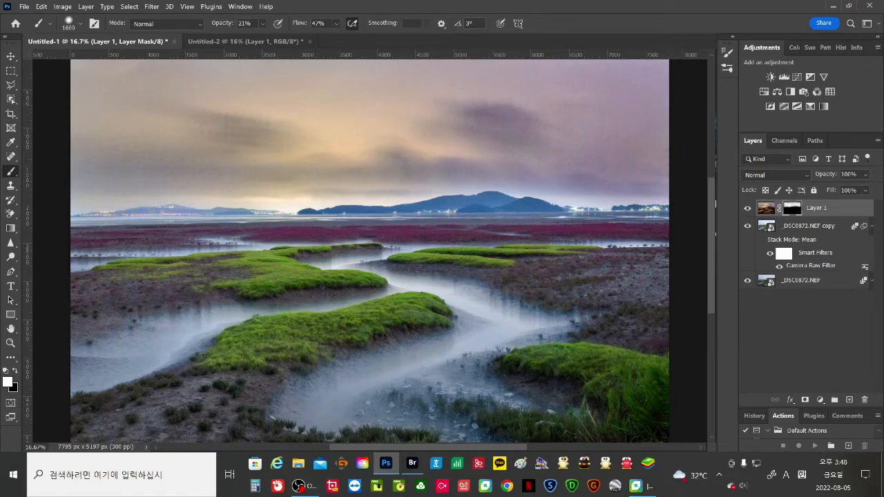
mouse_move(599, 375)
left_mouse_down()
mouse_move(177, 296)
mouse_move(417, 277)
mouse_move(567, 304)
mouse_move(406, 254)
left_mouse_up()
Step: Paint black along the horizon on the mask to restore the daytime image there, then white again across the upper sky
left_click(15, 371)
mouse_move(527, 231)
left_mouse_down()
mouse_move(280, 243)
mouse_move(351, 242)
mouse_move(521, 238)
mouse_move(184, 237)
mouse_move(411, 279)
mouse_move(548, 258)
mouse_move(310, 238)
mouse_move(416, 259)
mouse_move(369, 231)
mouse_move(103, 205)
mouse_move(436, 250)
mouse_move(277, 203)
mouse_move(621, 249)
mouse_move(507, 179)
mouse_move(553, 237)
mouse_move(362, 210)
mouse_move(415, 168)
mouse_move(648, 279)
mouse_move(628, 214)
mouse_move(687, 288)
mouse_move(666, 207)
mouse_move(294, 281)
mouse_move(376, 217)
mouse_move(201, 170)
mouse_move(31, 227)
left_mouse_up()
key("s")
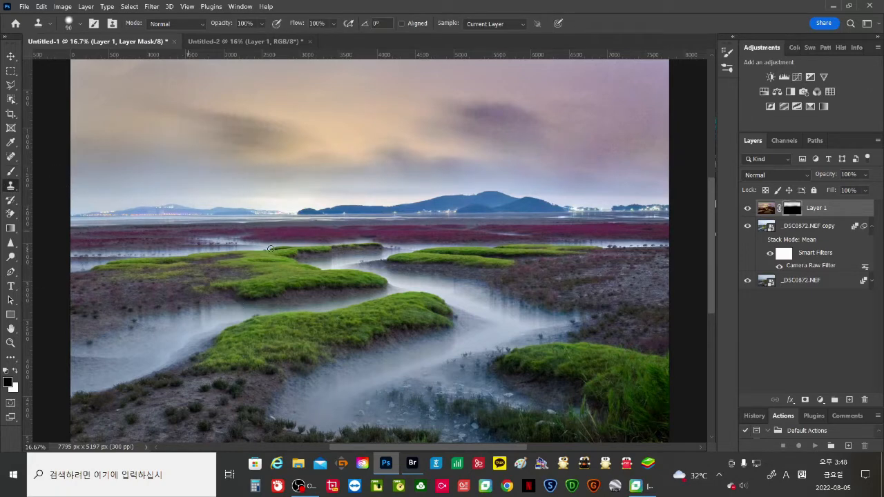
left_click(11, 173)
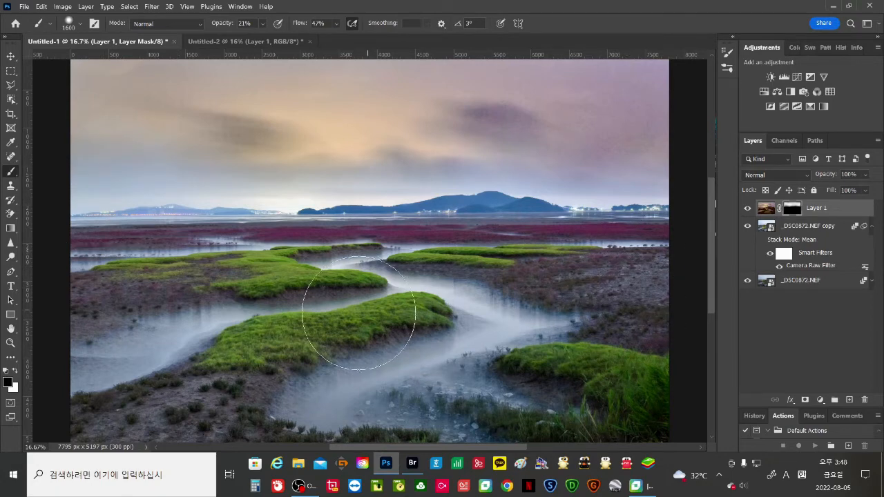
left_click(15, 372)
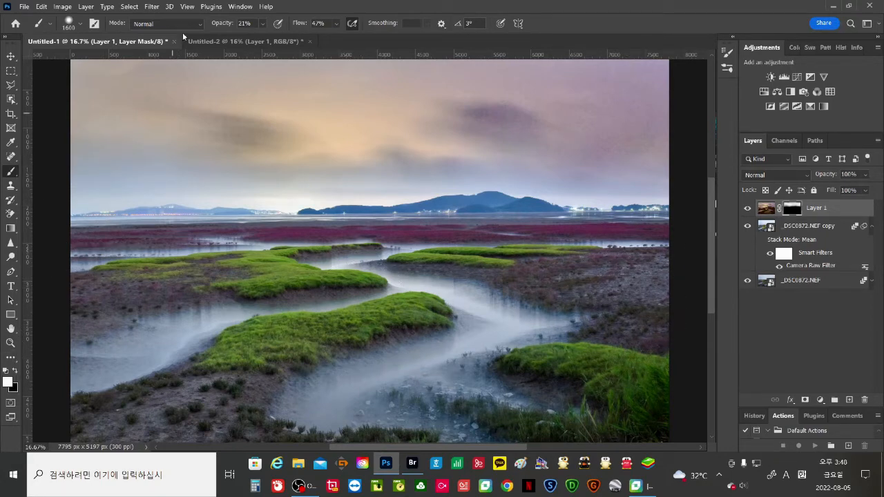
mouse_move(119, 105)
left_mouse_down()
mouse_move(377, 127)
mouse_move(490, 124)
mouse_move(590, 104)
left_mouse_up()
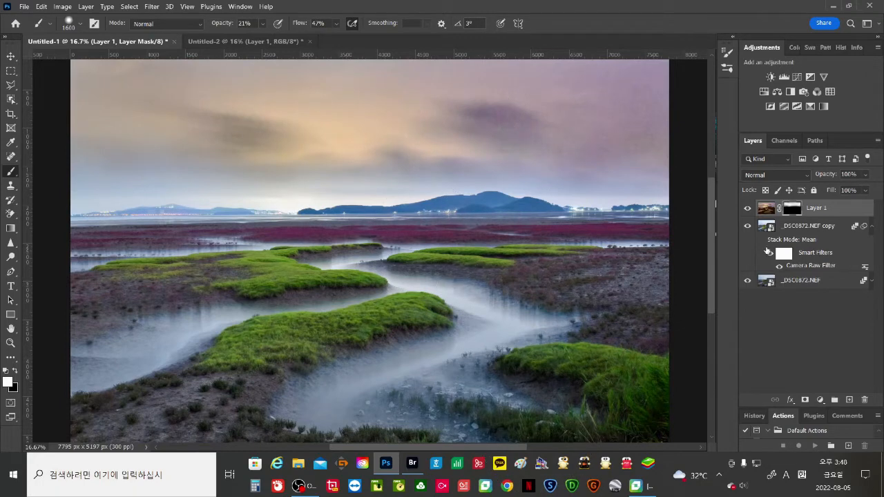
Step: With the night layer hidden, lower the daytime copy's Camera Raw filter Exposure to +0.20, then show the night layer again
left_click(747, 210)
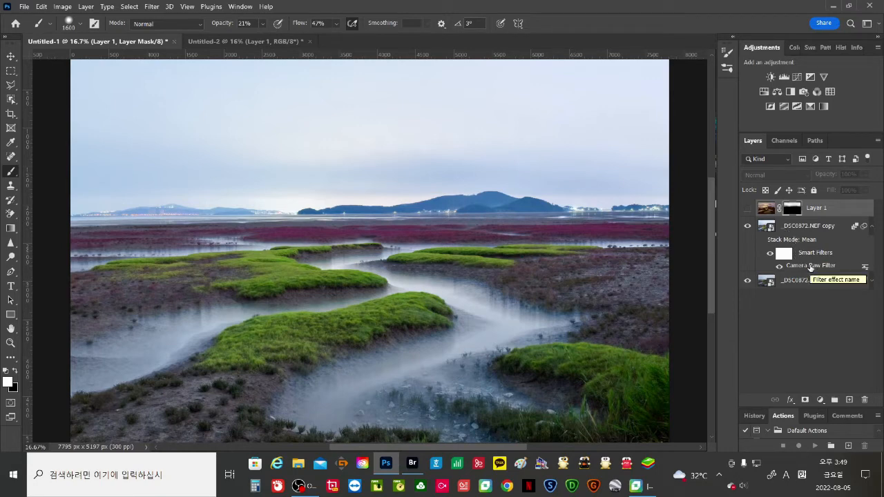
left_click(784, 234)
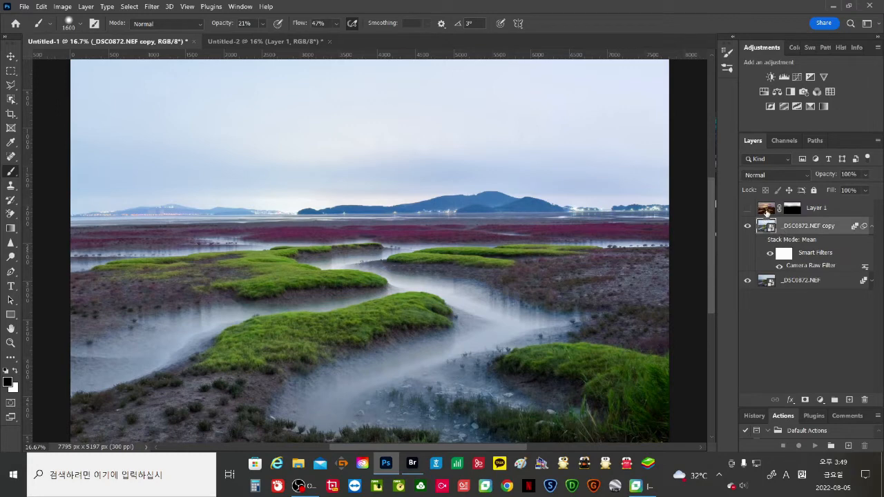
left_click(749, 209)
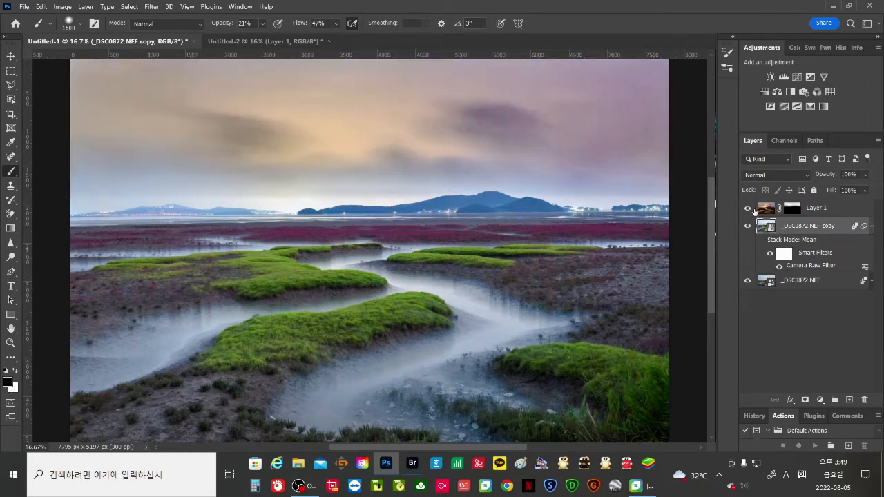
left_click(747, 208)
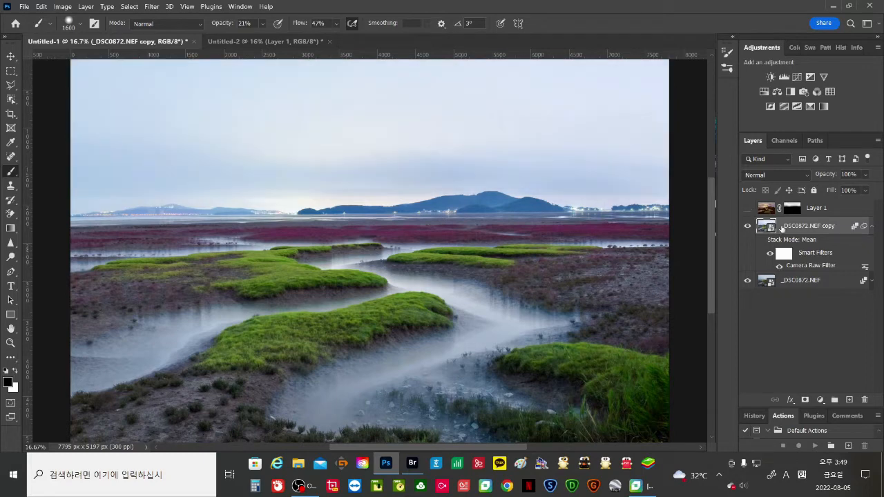
double_click(823, 265)
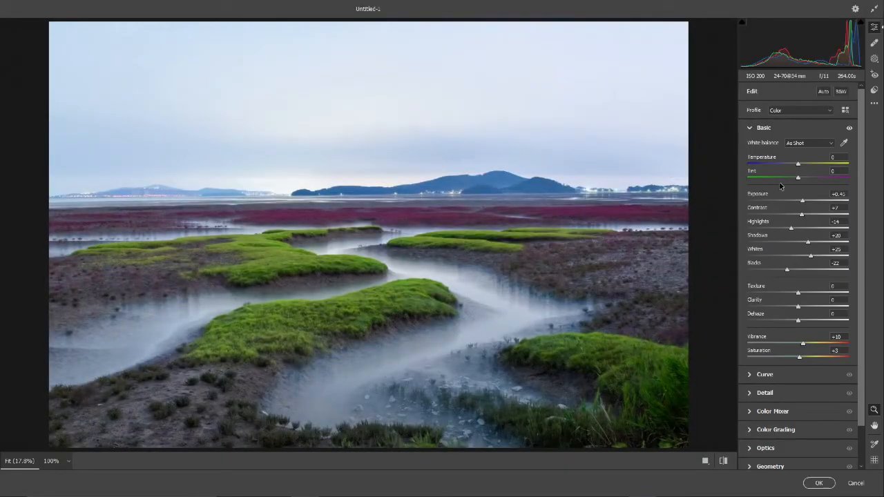
left_click_drag(802, 203, 797, 205)
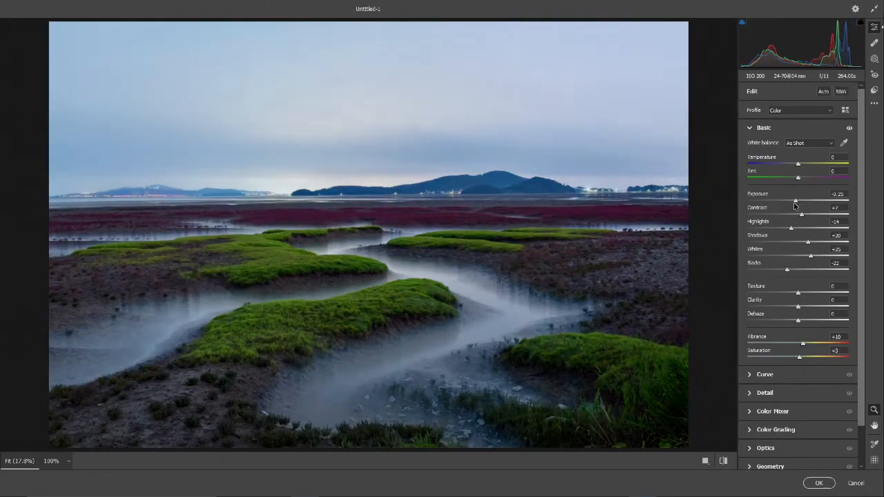
double_click(796, 201)
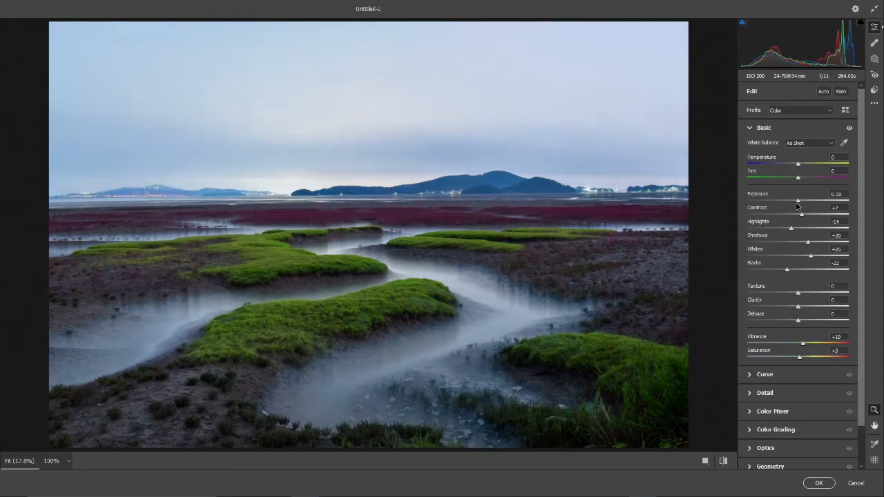
left_click_drag(796, 205, 798, 206)
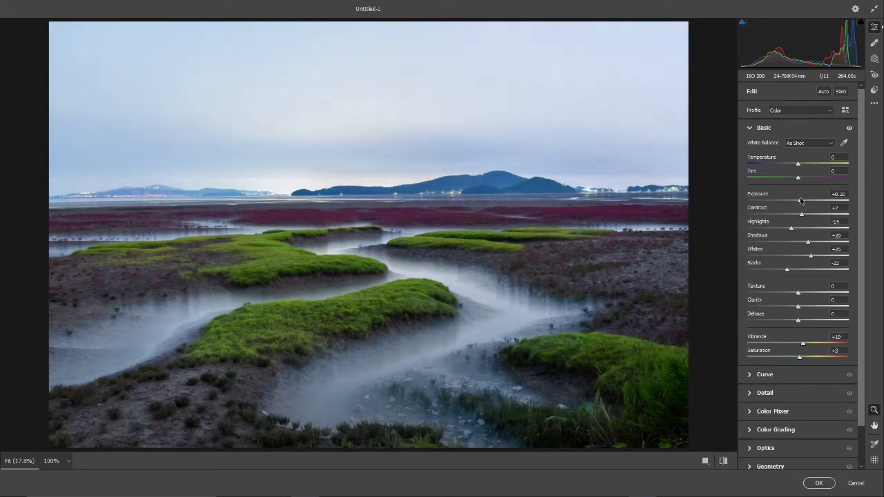
left_click(818, 483)
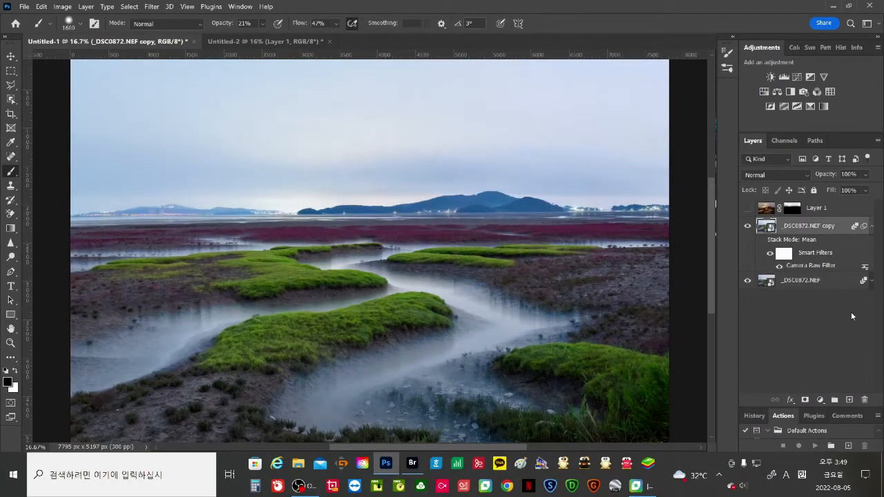
left_click(747, 209)
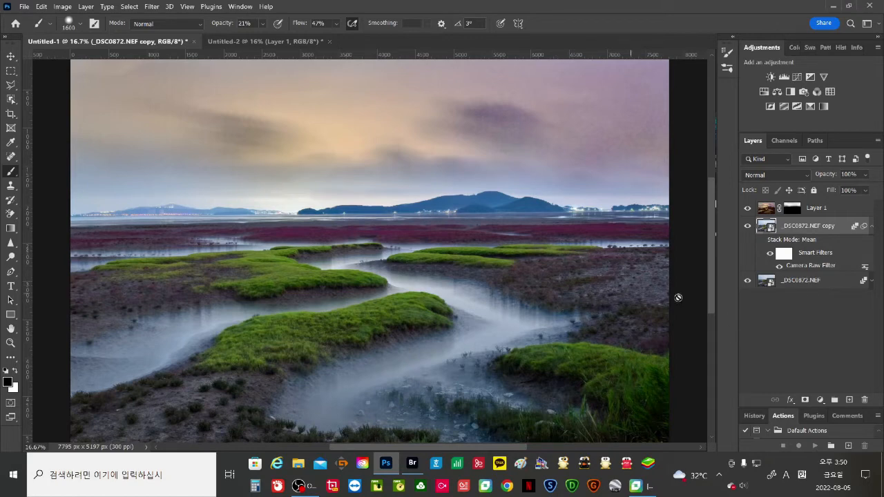
Step: Stamp all visible layers into a new top layer and merge everything into a single layer
left_click(789, 211)
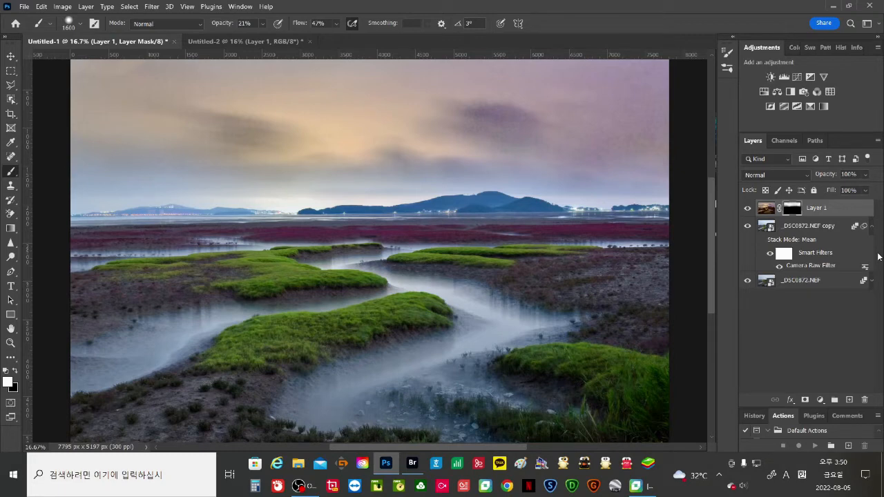
key("ctrl+shift+alt+e")
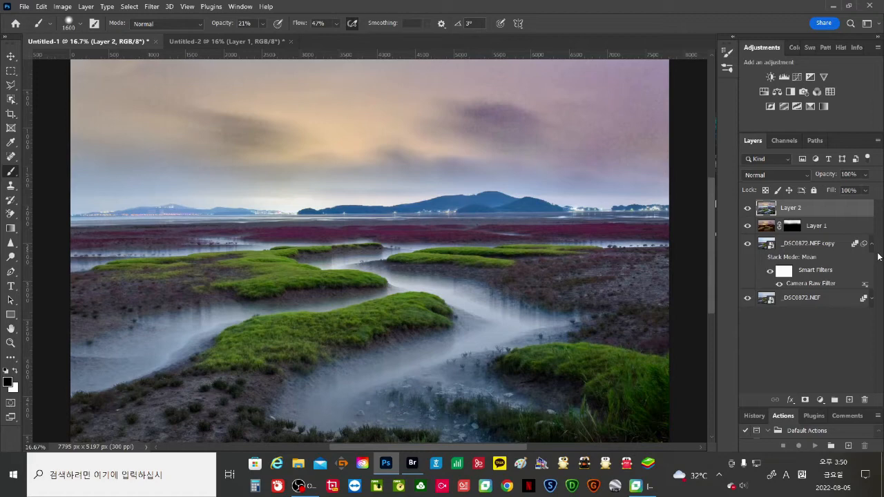
key("ctrl+shift+e")
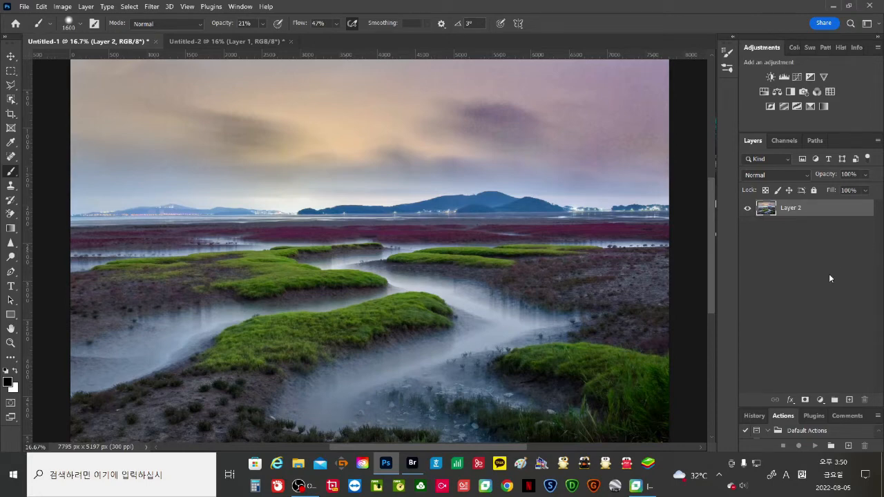
key("ctrl+s")
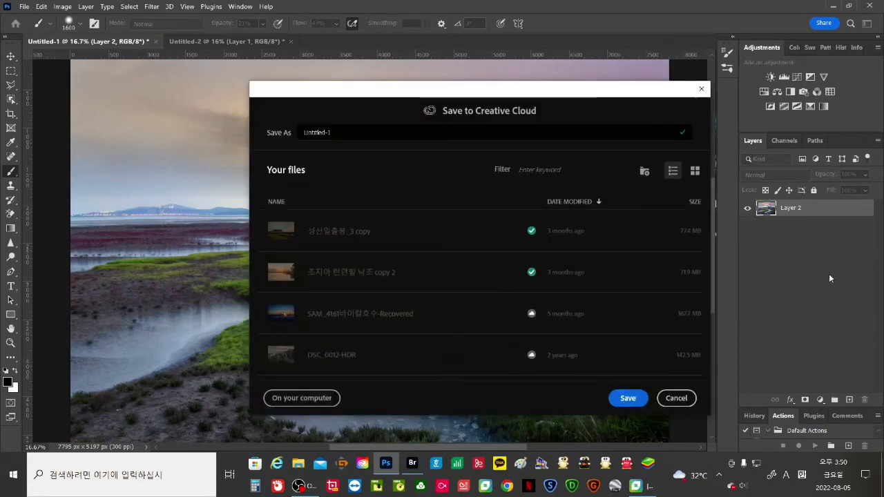
left_click(304, 398)
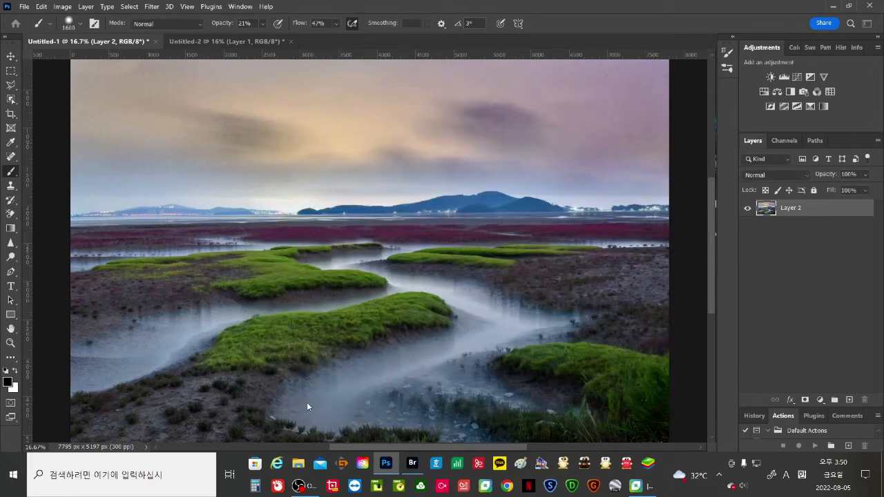
left_click(196, 329)
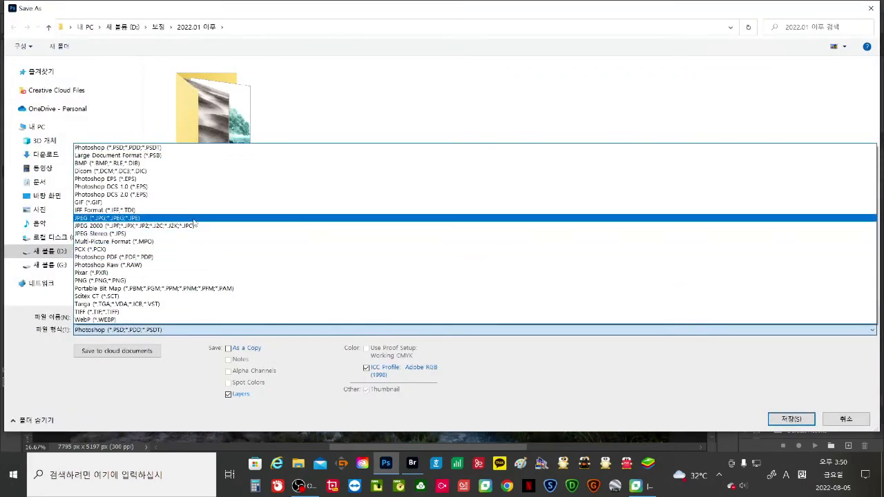
left_click(194, 220)
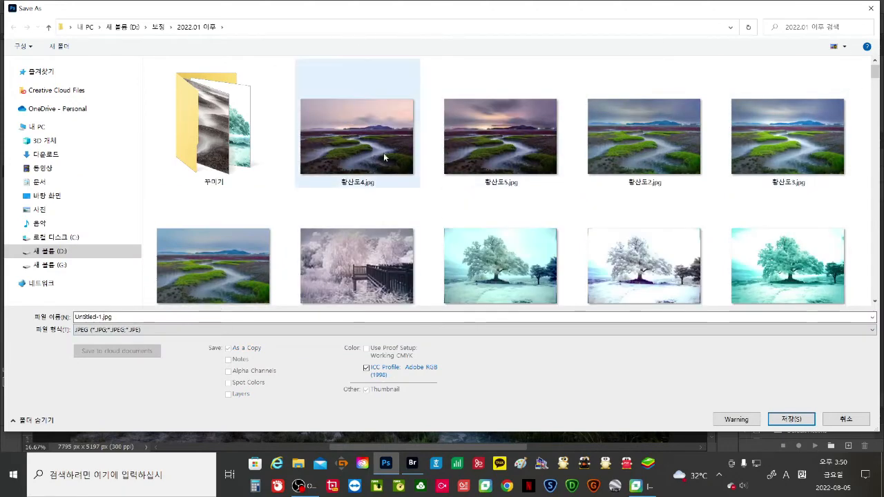
left_click(870, 8)
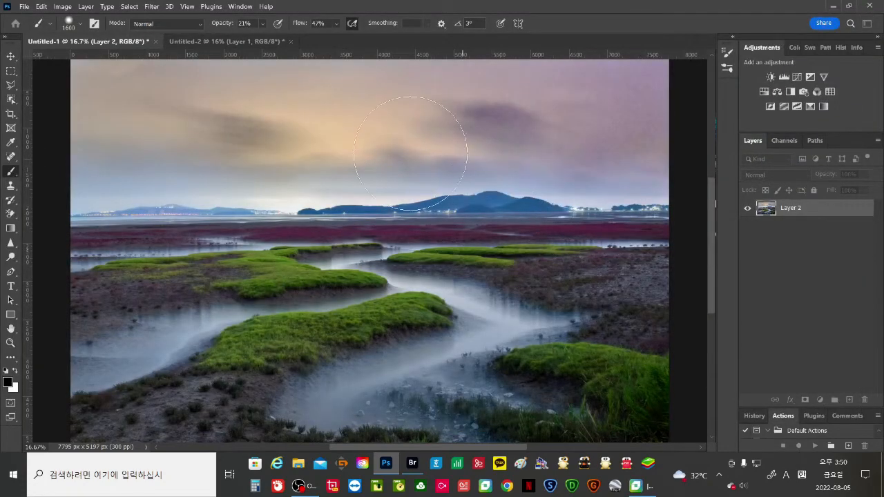
Step: Return to Photoshop after checking the end of the d850 folder in Bridge, and close the Untitled-2 night document without saving
left_click(412, 462)
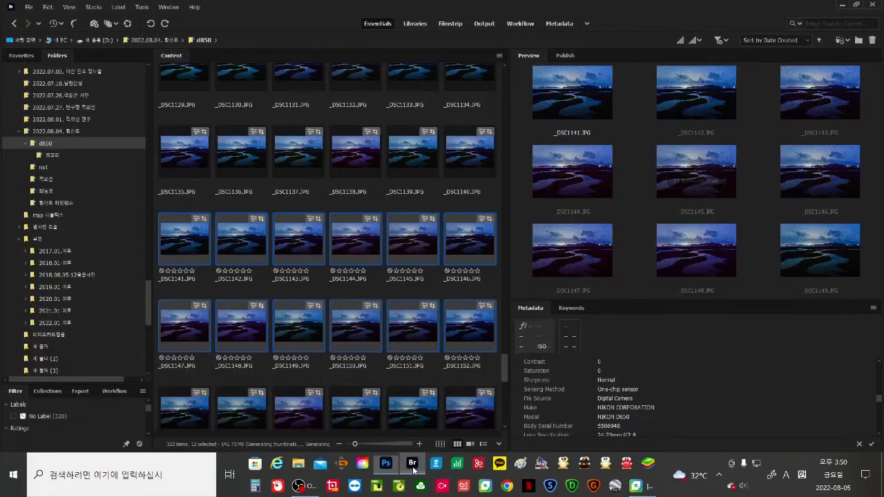
scroll(390, 354, "down", 3)
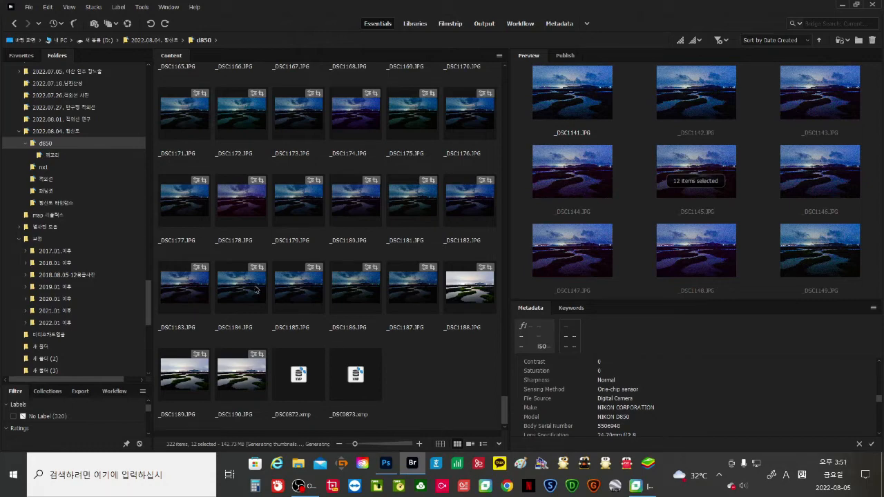
left_click(386, 463)
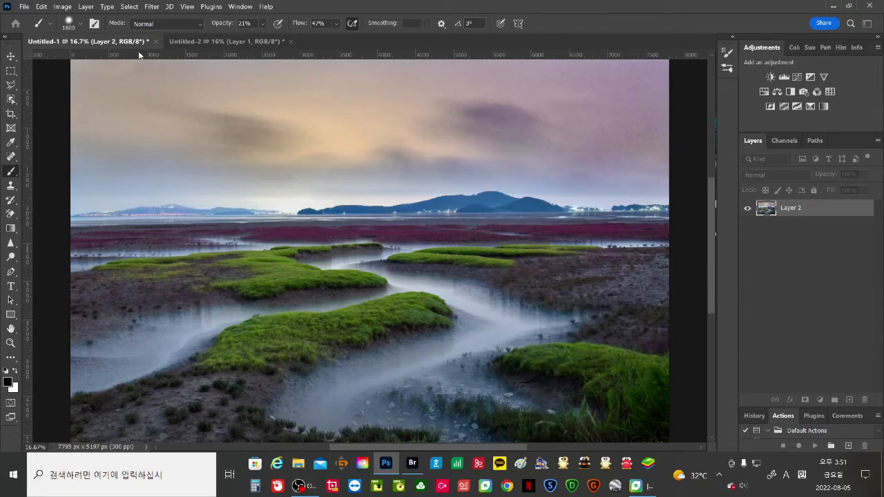
left_click(255, 42)
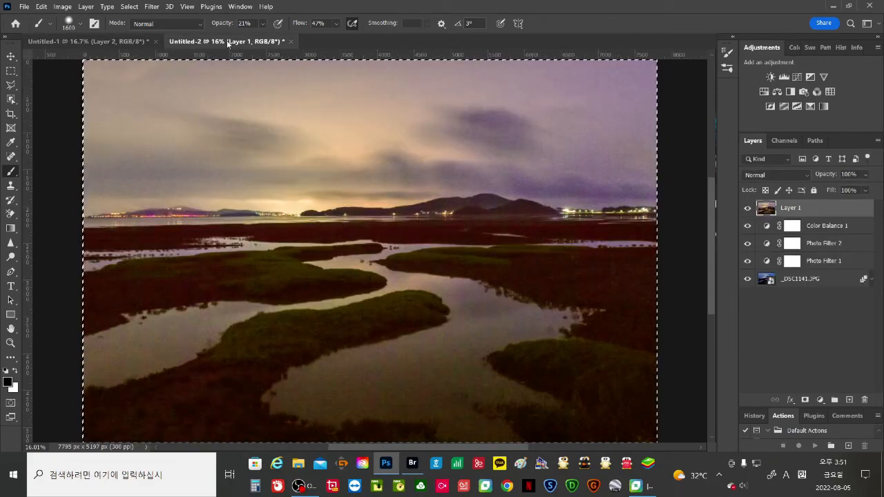
left_click(290, 41)
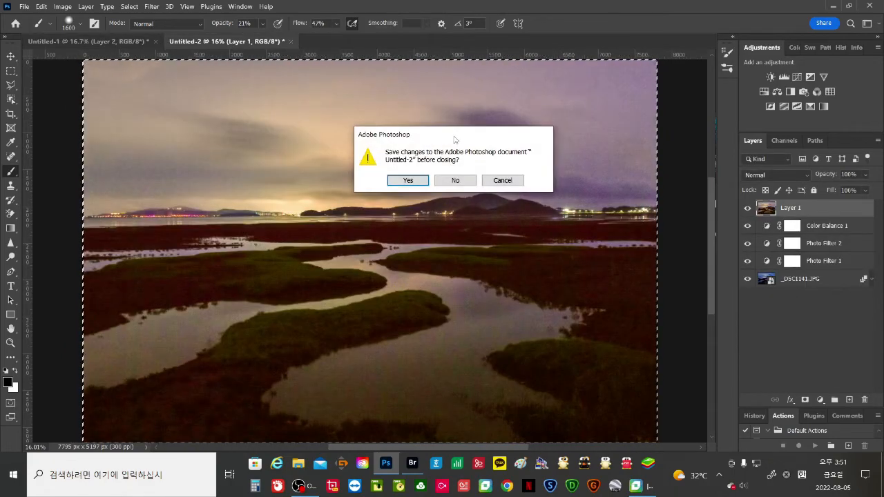
left_click(457, 181)
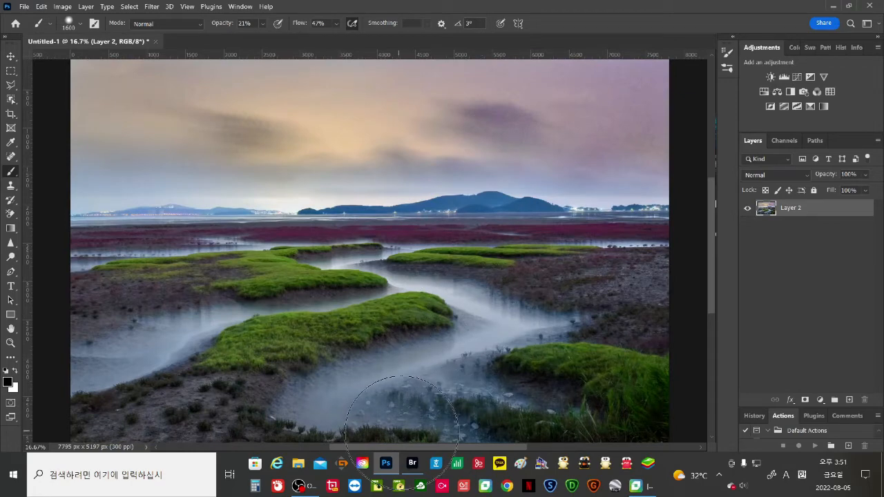
Step: Switch to Bridge and preview _DSC1190.JPG, _DSC0872.NEF and _DSC1041.JPG to review how the d850 sequence progresses
left_click(412, 463)
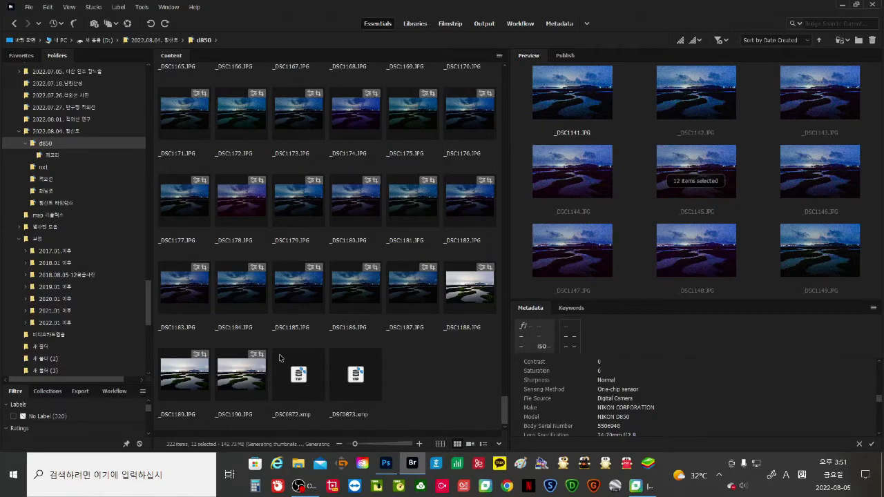
left_click(242, 378)
scroll(241, 378, "up", 15)
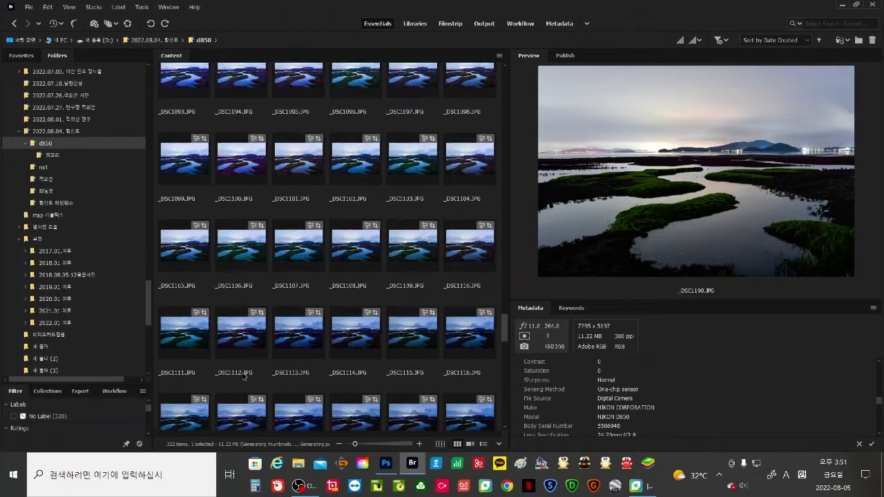
scroll(243, 375, "up", 20)
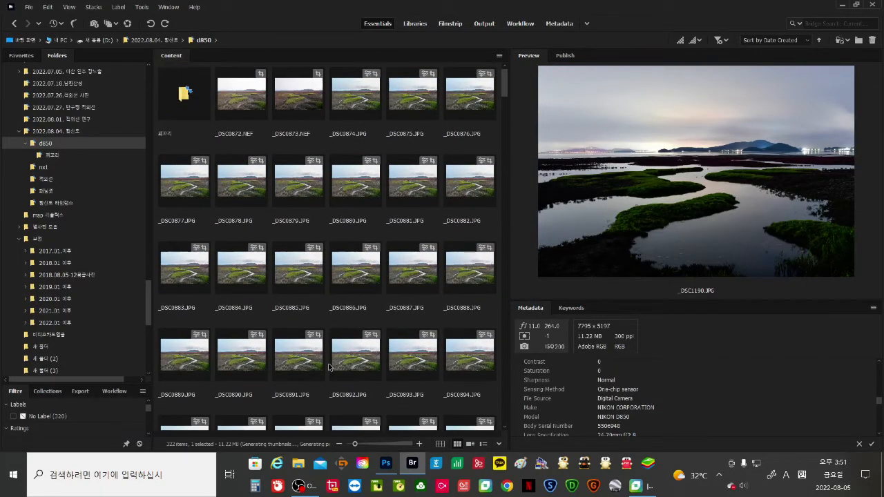
left_click(257, 92)
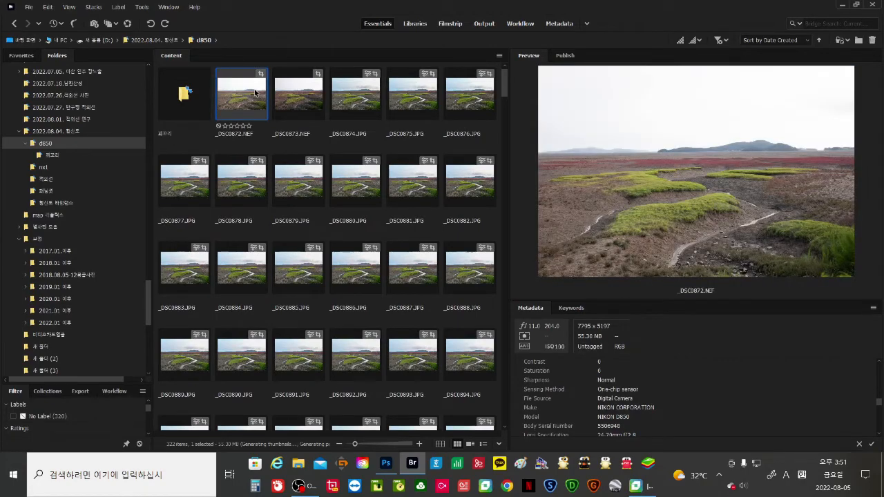
scroll(290, 300, "down", 10)
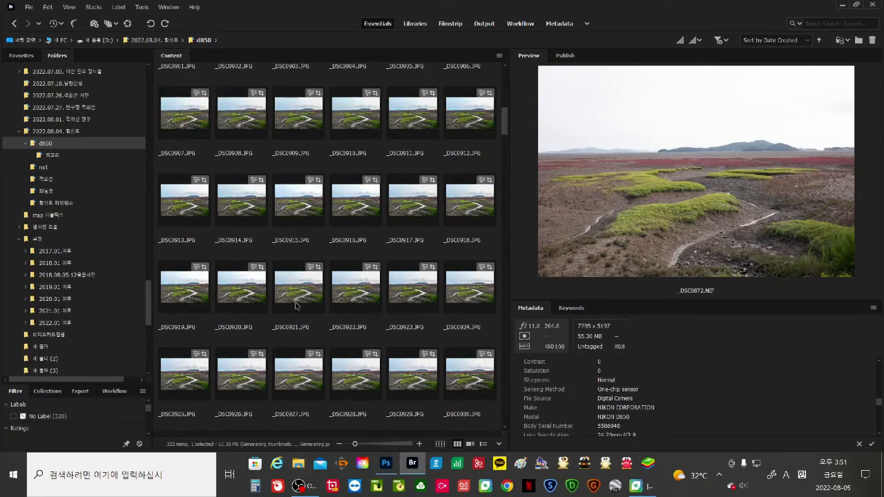
scroll(295, 306, "down", 15)
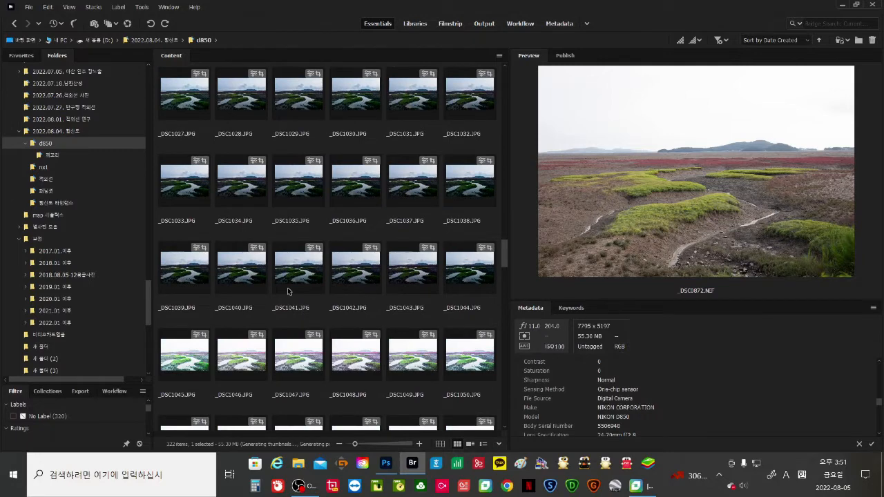
left_click(288, 290)
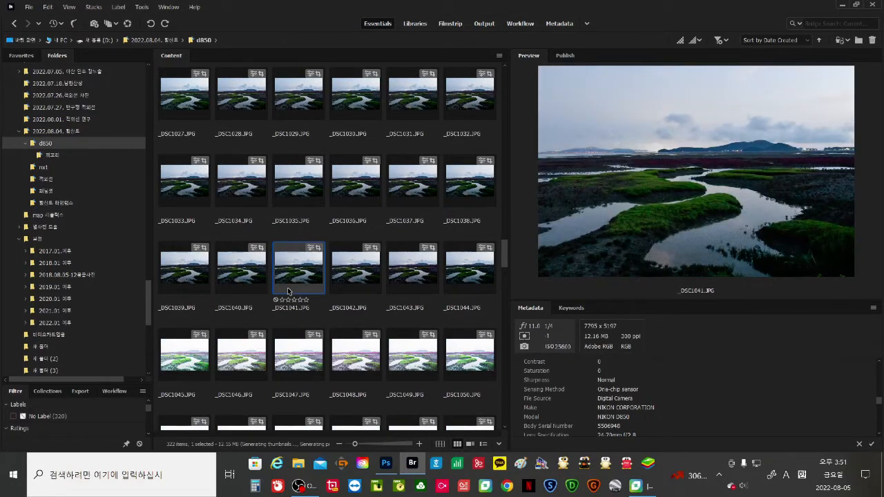
Step: Look into the d850 subfolder and the nx1 folder, comparing the nx1 sequence's first and last photos, _SAM2066.JPG and _SAM2256.JPG
left_click(56, 155)
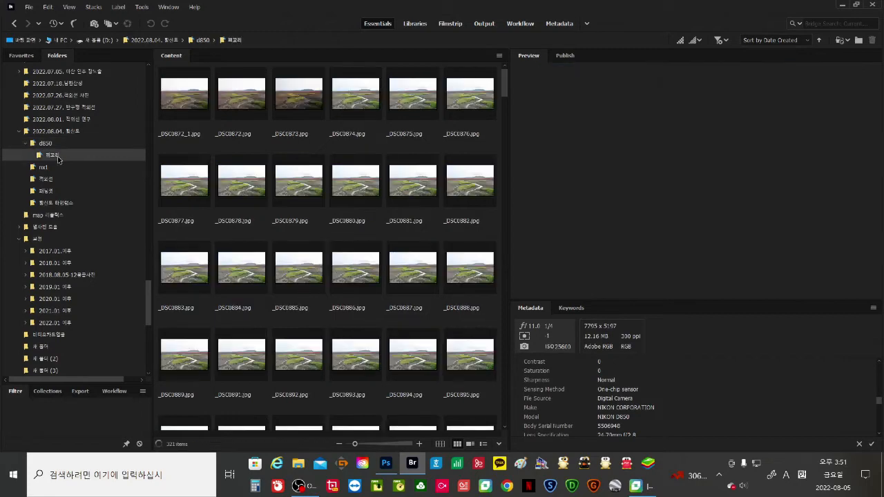
left_click(42, 167)
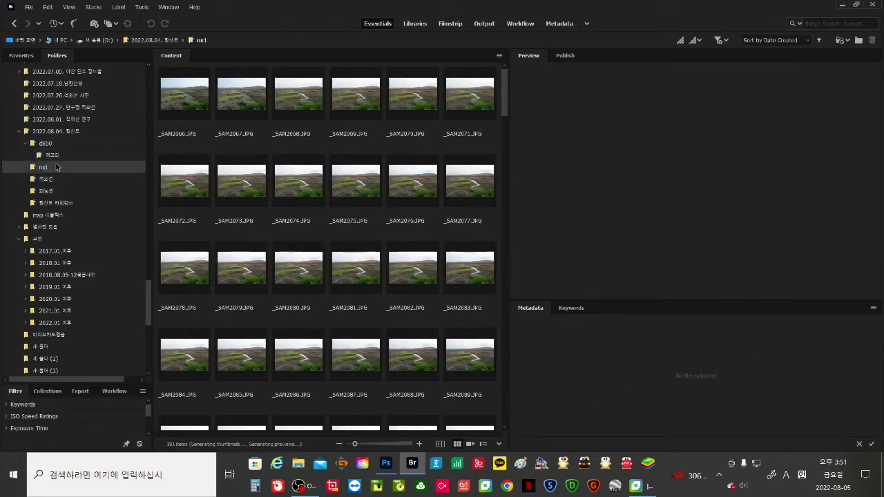
left_click(194, 105)
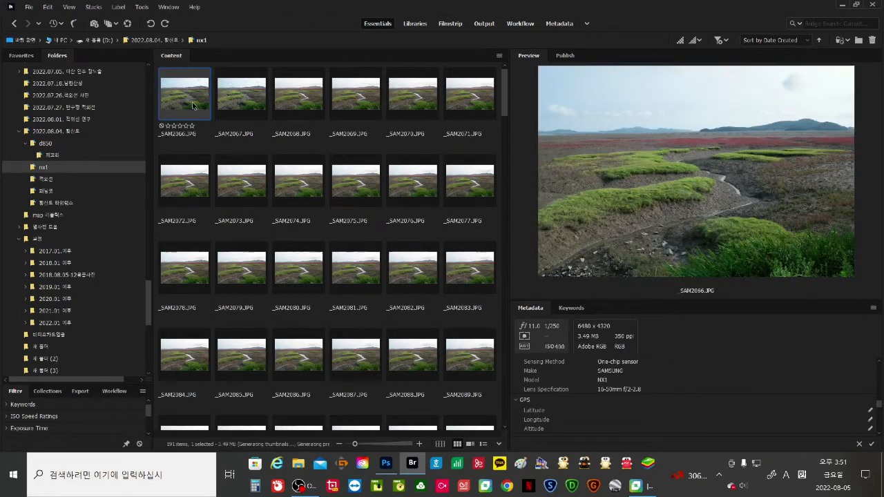
scroll(252, 193, "down", 20)
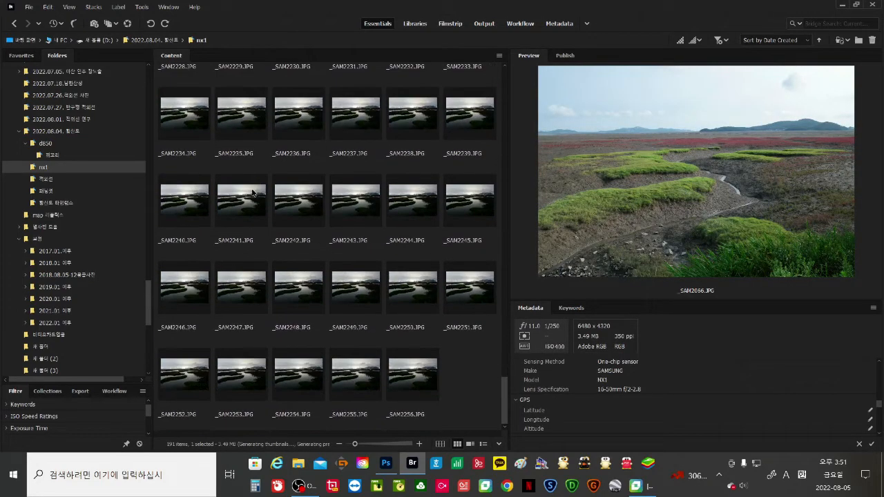
left_click(427, 389)
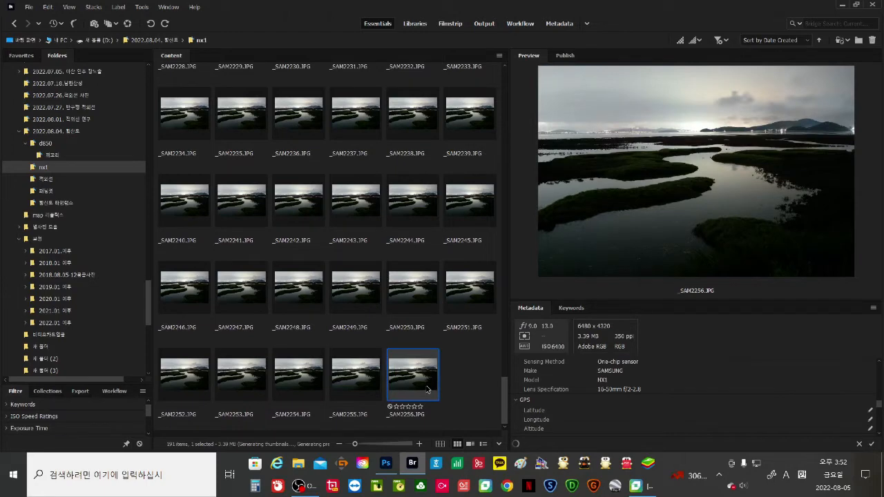
scroll(428, 390, "up", 20)
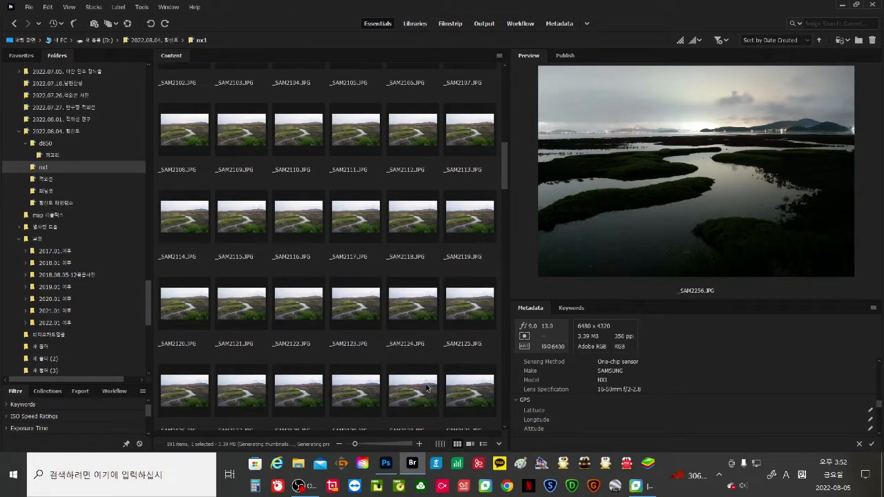
left_click(207, 107)
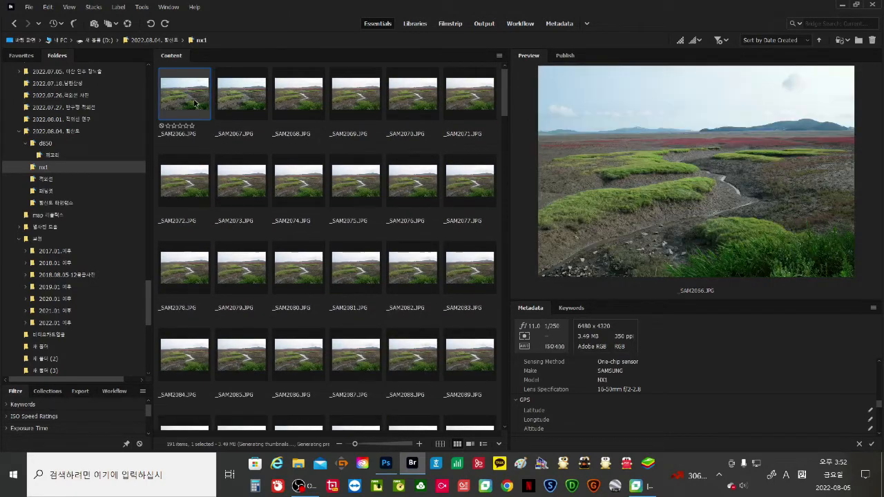
scroll(292, 193, "down", 10)
scroll(333, 270, "down", 10)
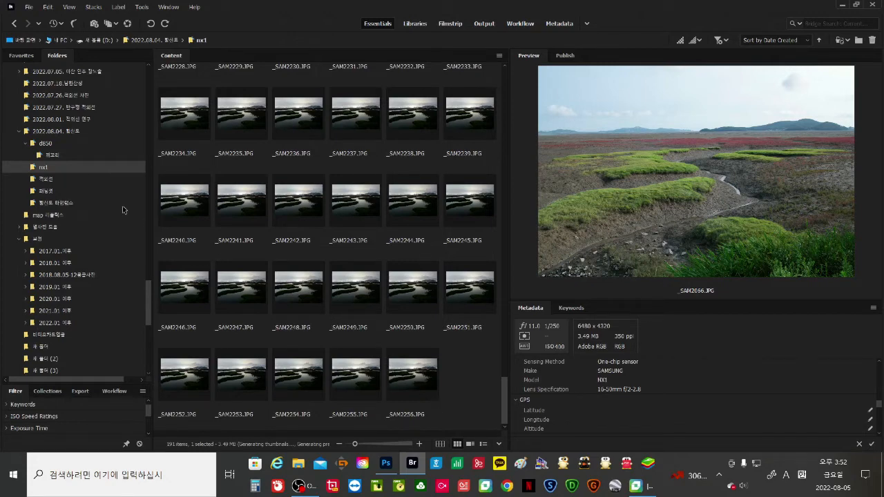
Step: In the d850 folder, select the photos from _DSC0872.NEF through _DSC1190.JPG and open them in Camera Raw
left_click(46, 144)
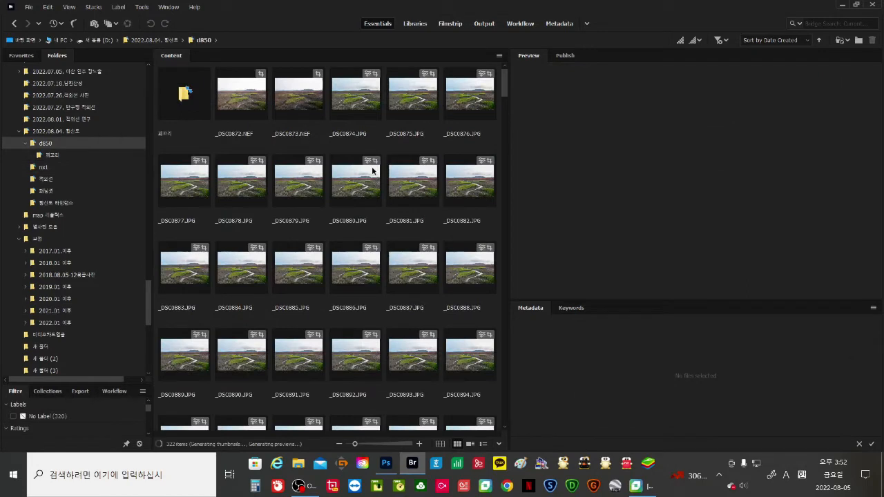
left_click(257, 103)
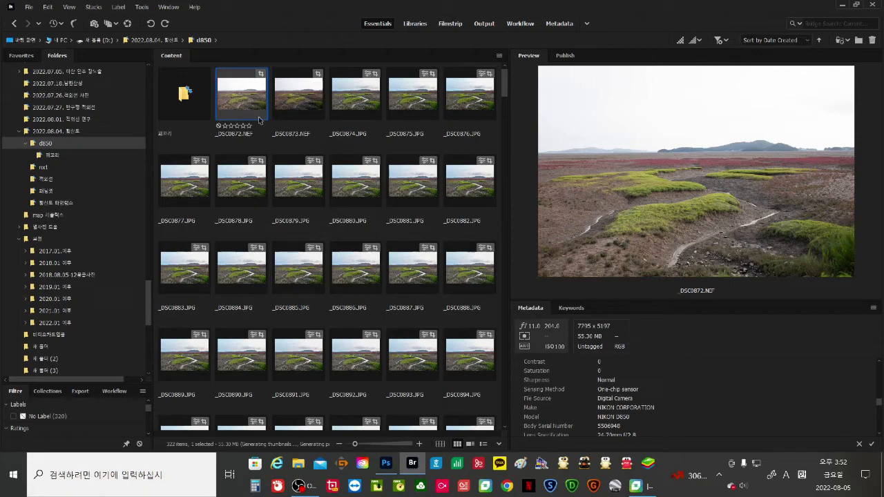
left_click(297, 463)
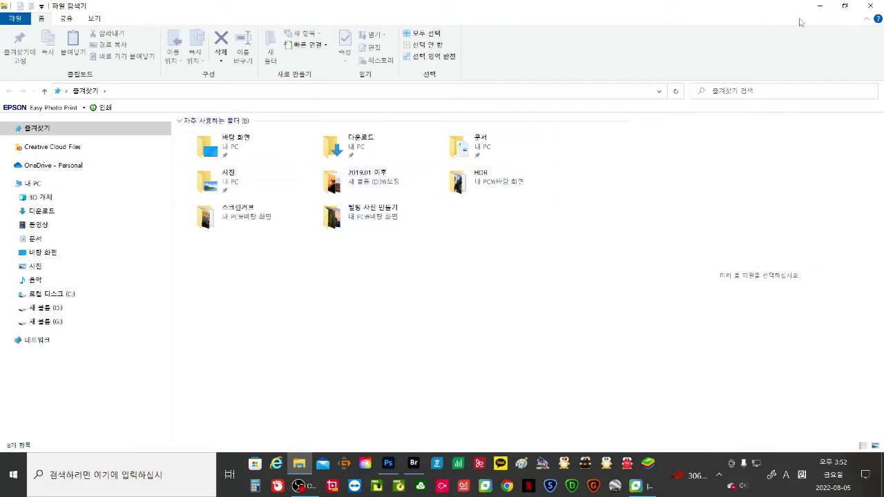
left_click(871, 8)
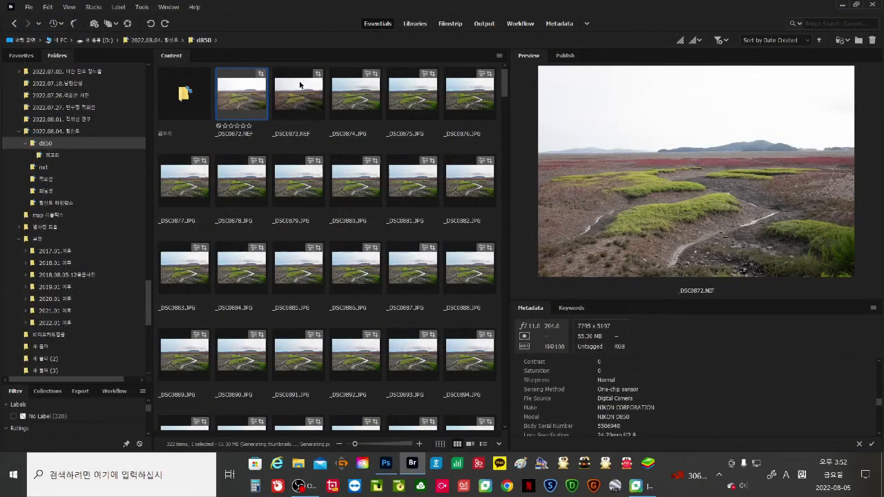
scroll(411, 325, "down", 20)
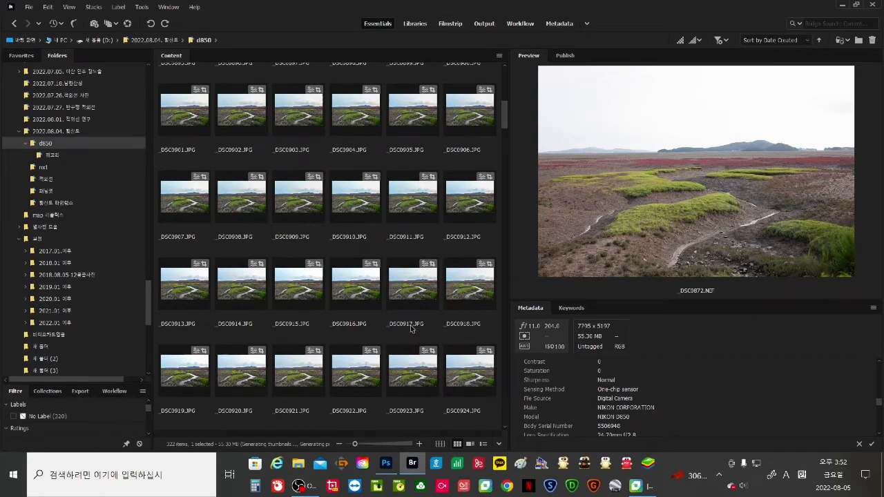
scroll(410, 325, "down", 15)
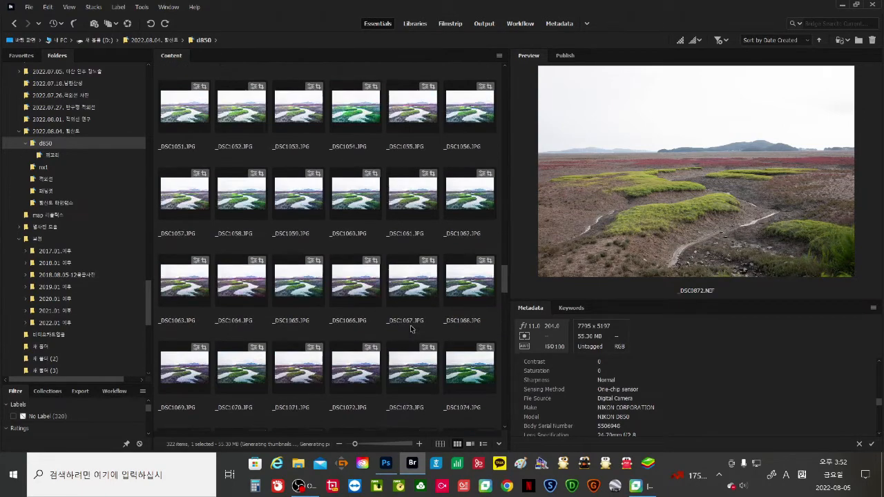
scroll(410, 327, "down", 8)
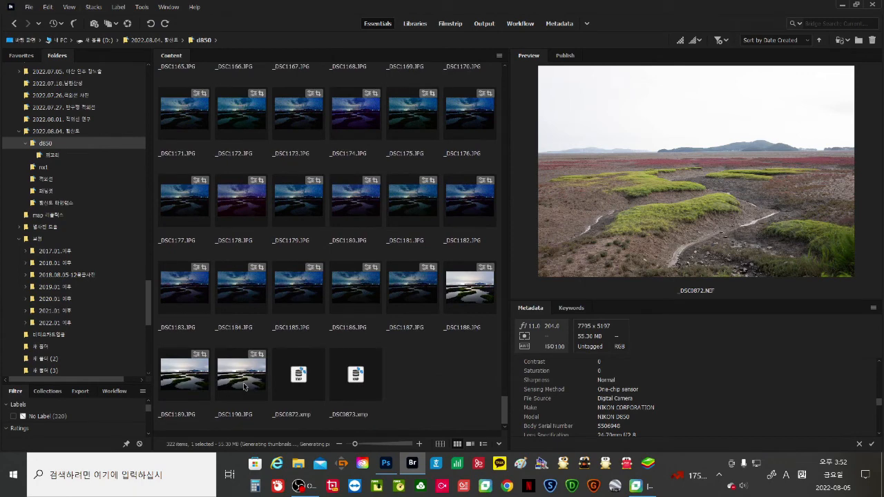
left_click(243, 386, "shift")
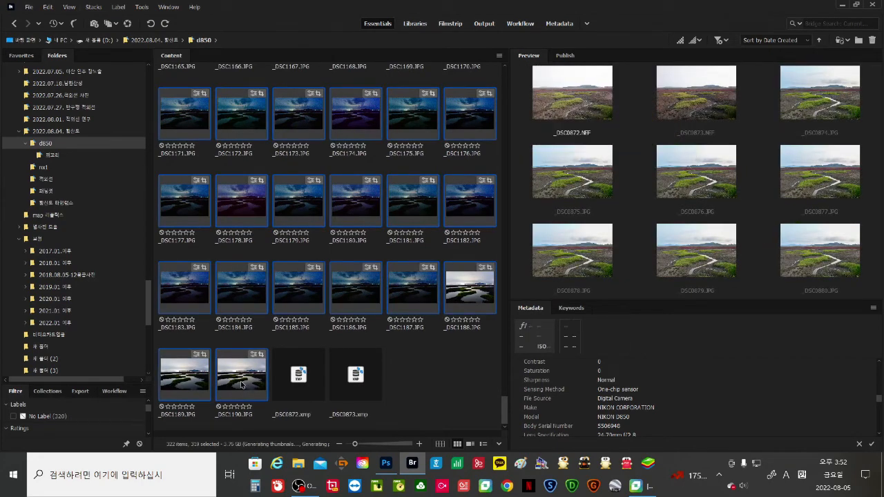
right_click(300, 280)
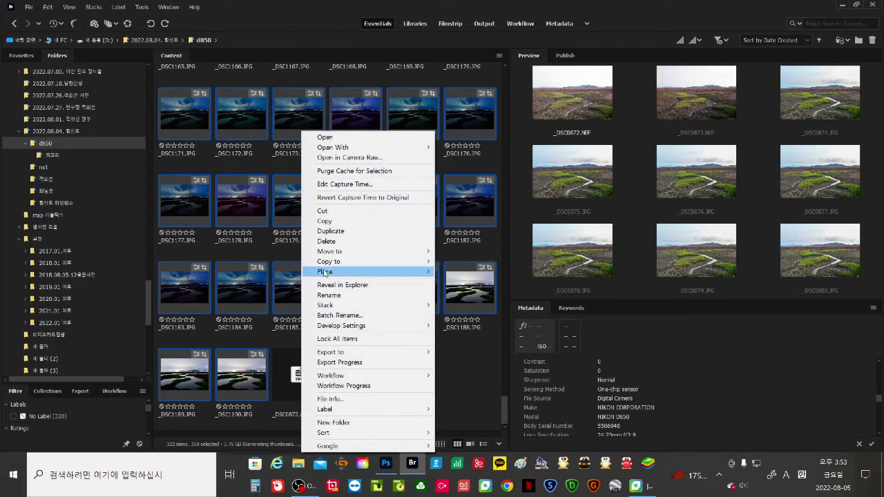
left_click(359, 158)
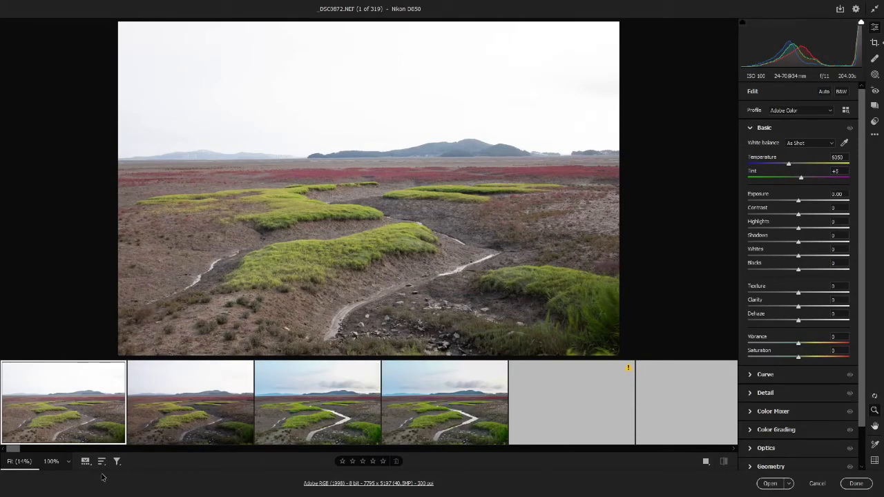
Step: Look through the Camera Raw filmstrip up to its last photos and select all the images in it
left_click_drag(20, 450, 716, 449)
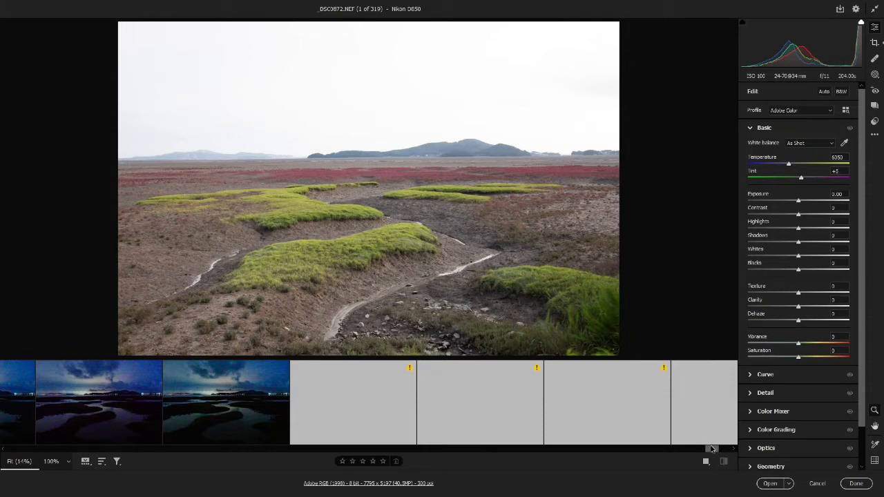
left_click_drag(712, 450, 726, 450)
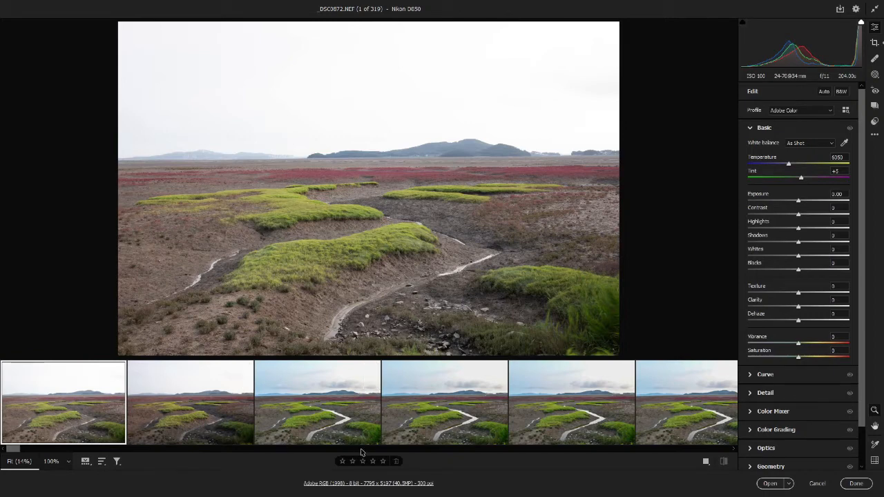
key("ctrl+a")
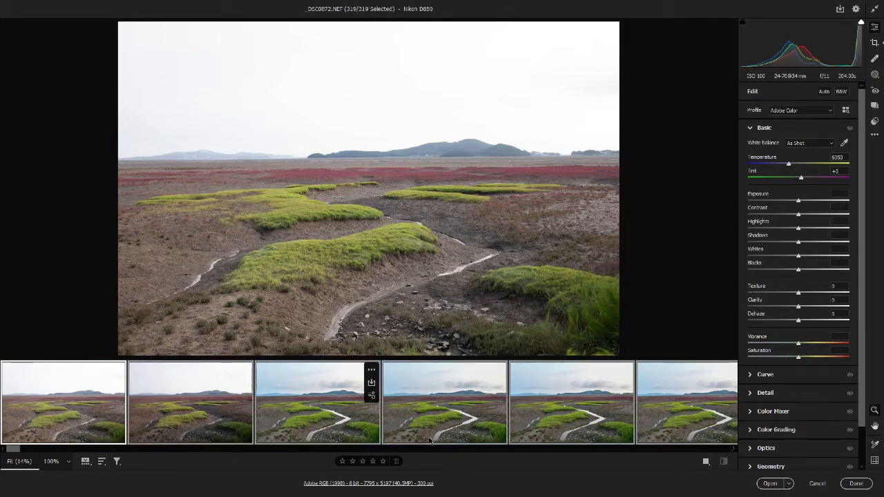
left_click_drag(21, 450, 145, 460)
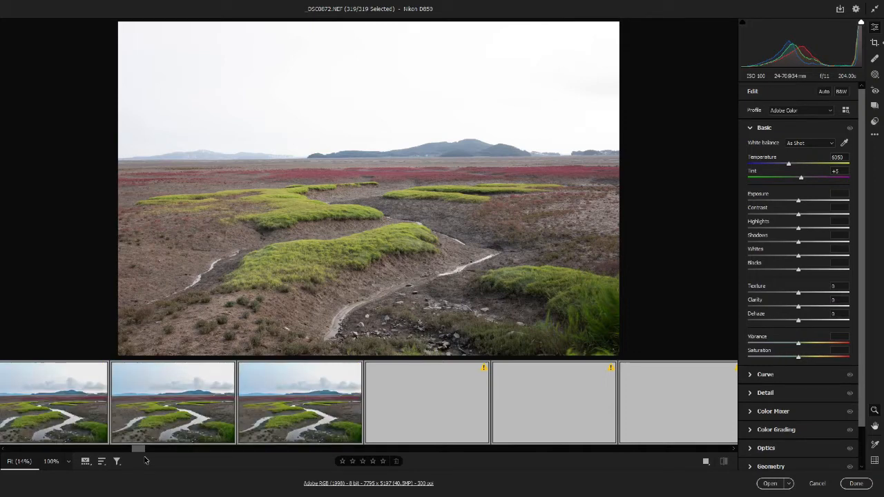
Step: Review the Save Options for the selected photos in Camera Raw, and leave without saving
left_click_drag(138, 451, 181, 439)
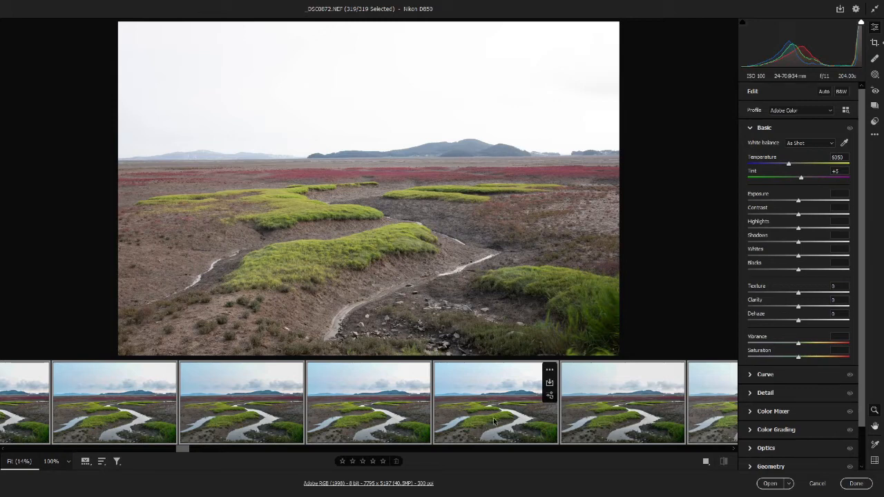
left_click(839, 10)
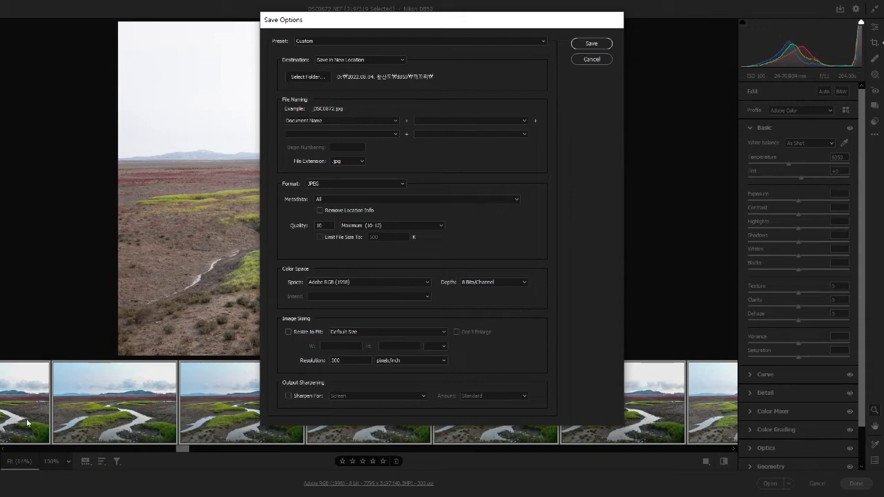
left_click(593, 62)
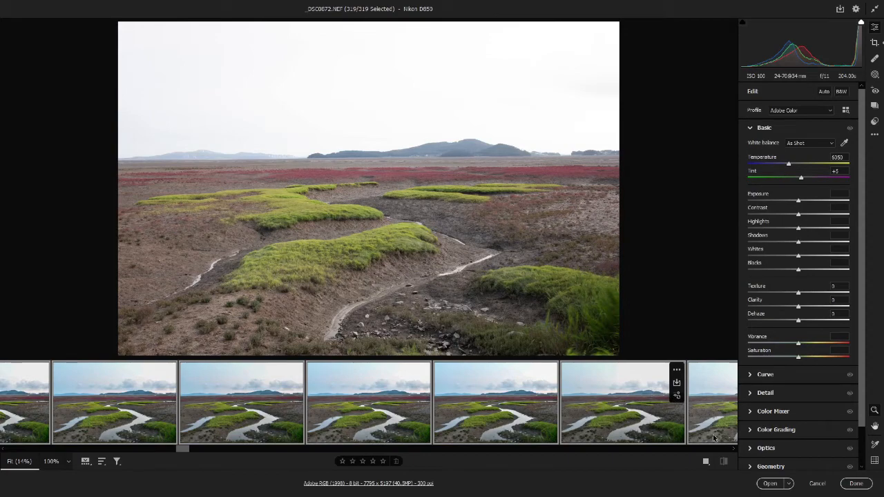
left_click(823, 486)
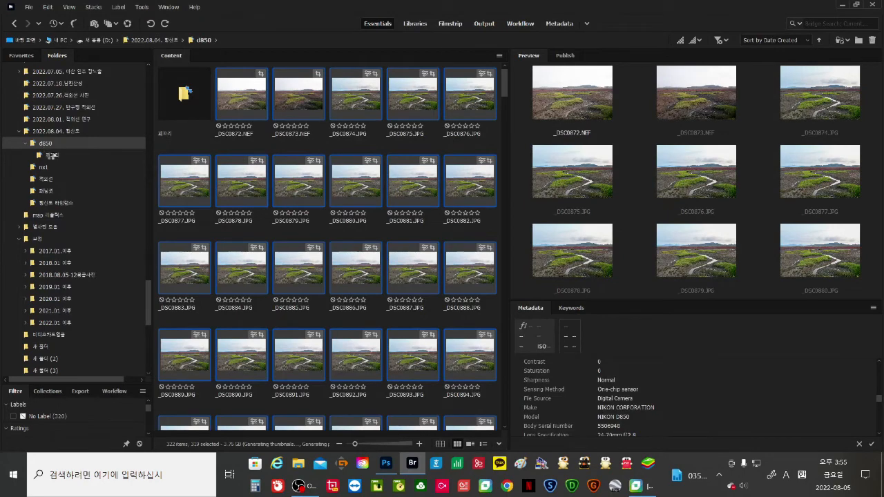
Step: Go to the 꾀꼬리 subfolder of d850, preview _DSC0872_1.jpg and look through the saved JPEGs to the end of the folder
left_click(53, 157)
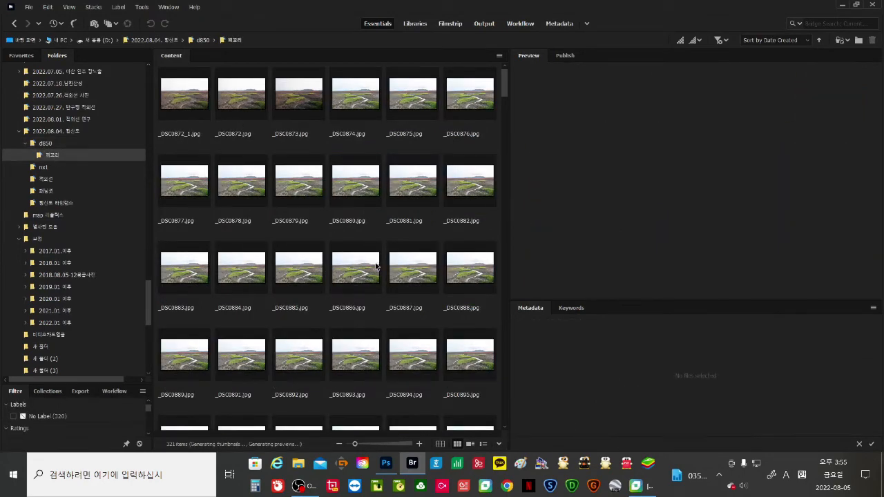
left_click(199, 111)
scroll(340, 312, "down", 8)
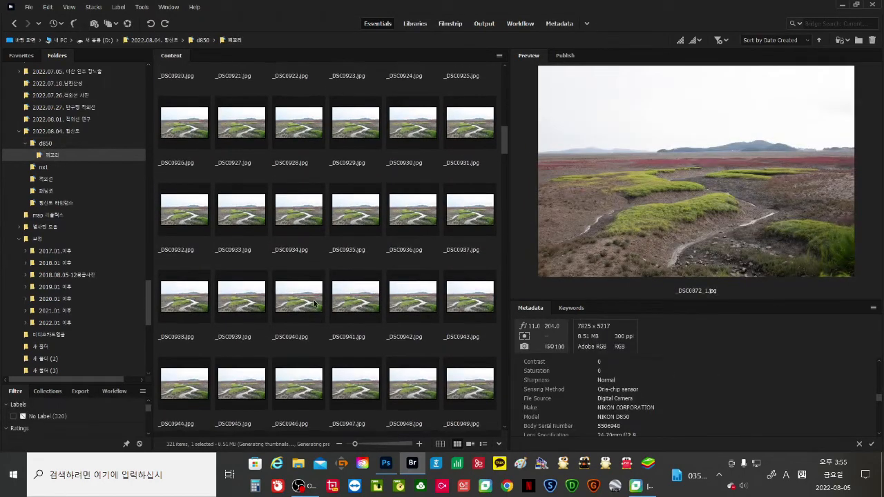
scroll(340, 312, "down", 20)
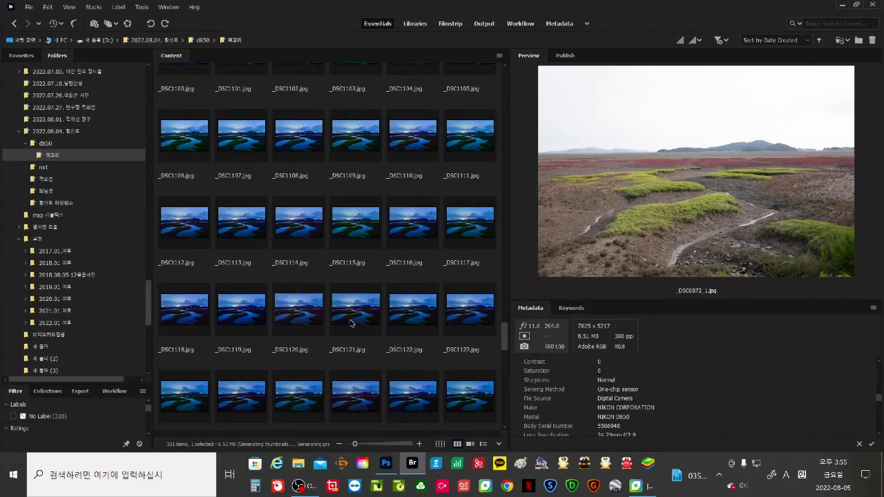
scroll(350, 322, "down", 5)
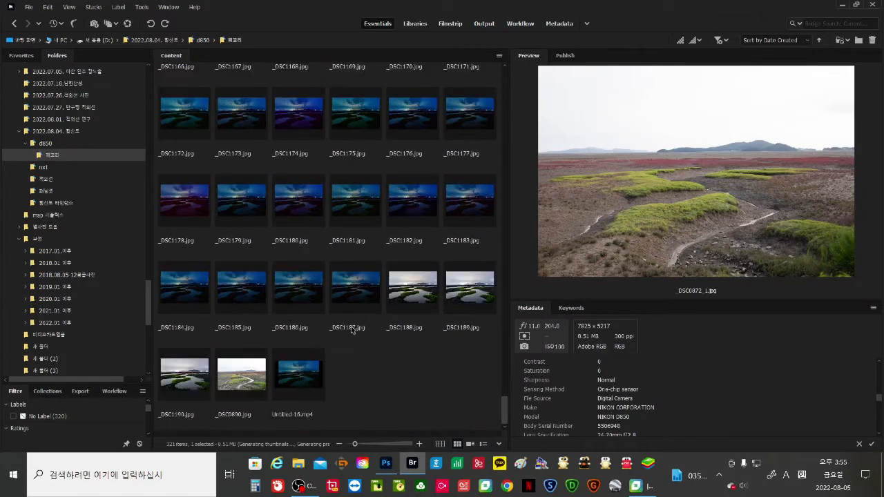
Step: Preview Untitled-16.mp4 and _DSC0890.jpg, and move the video out of the 꾀꼬리 folder into the d850 folder
left_click(302, 388)
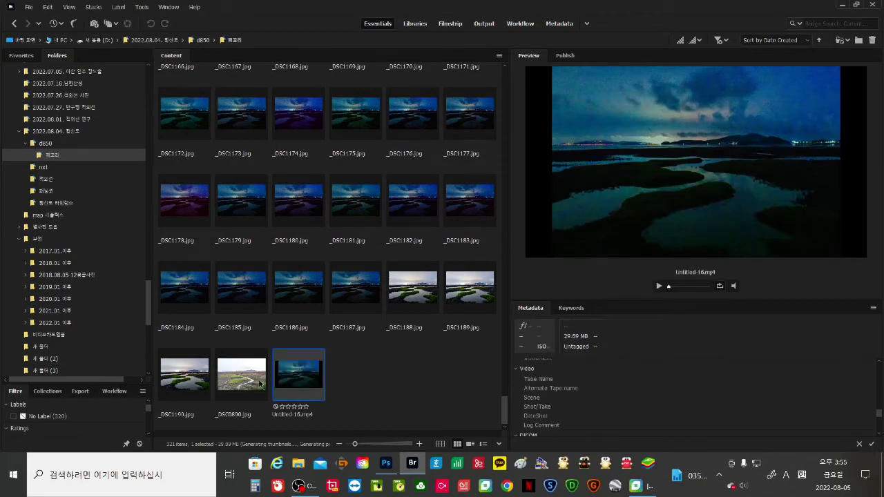
left_click(252, 385)
left_click(316, 387)
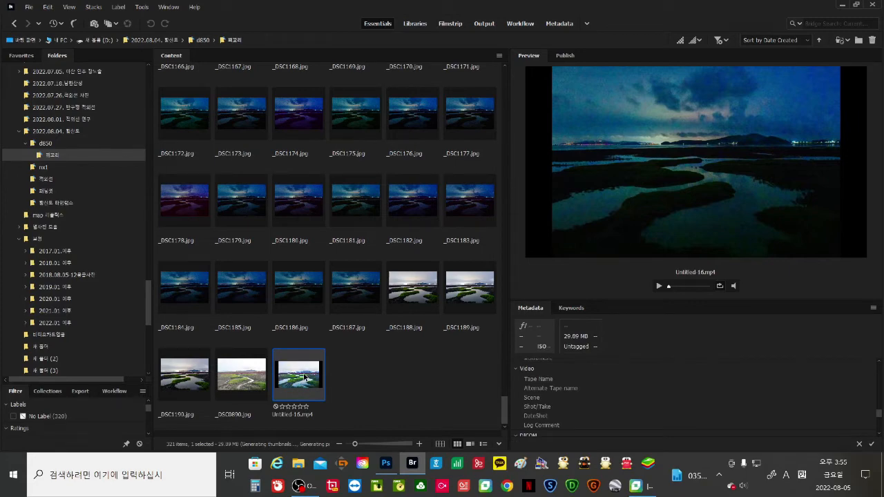
left_click_drag(304, 377, 96, 144)
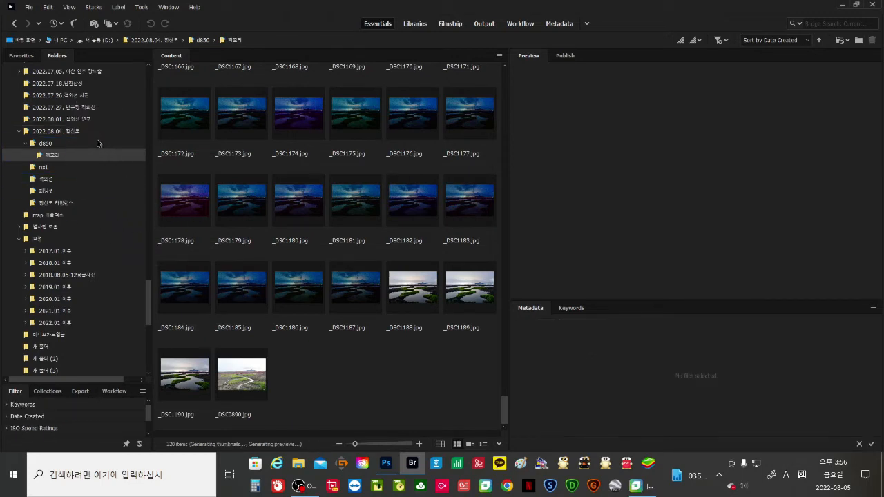
left_click(258, 392)
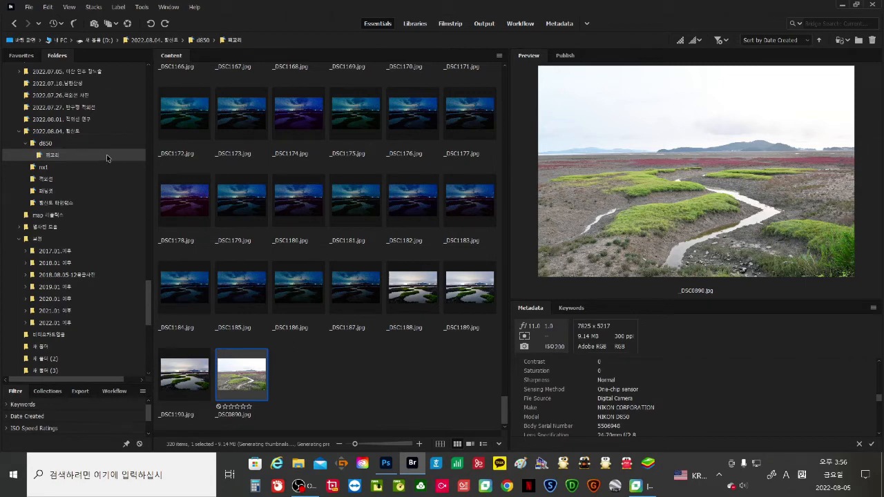
Step: Switch to Photoshop and browse for a file to open in the 꾀꼬리 folder inside 2022.08.04. 황산도 > d850 on drive D
left_click(842, 7)
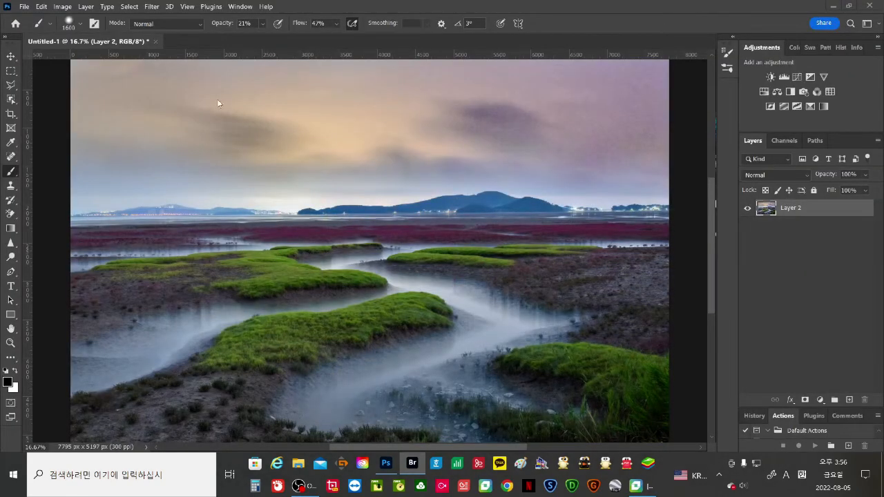
left_click(24, 7)
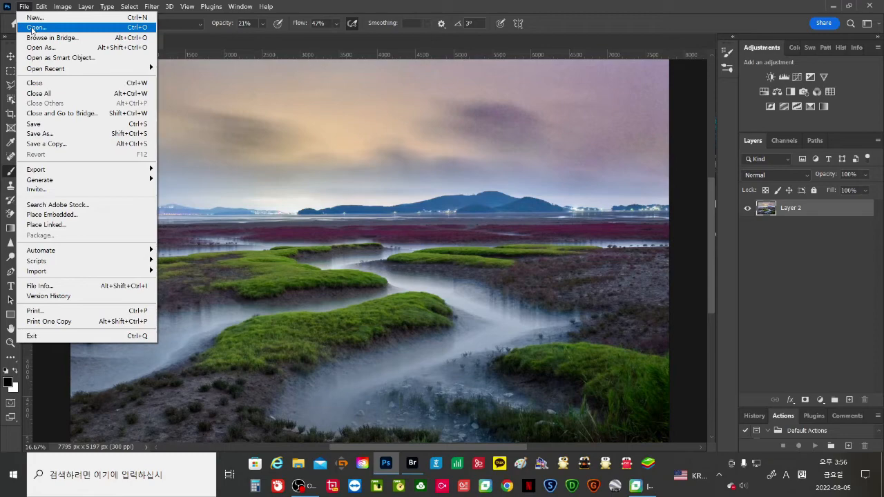
left_click(34, 27)
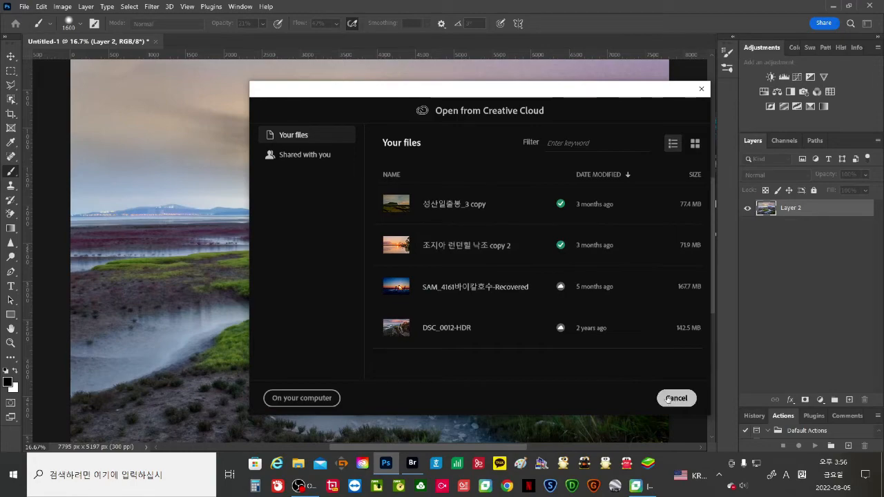
left_click(321, 402)
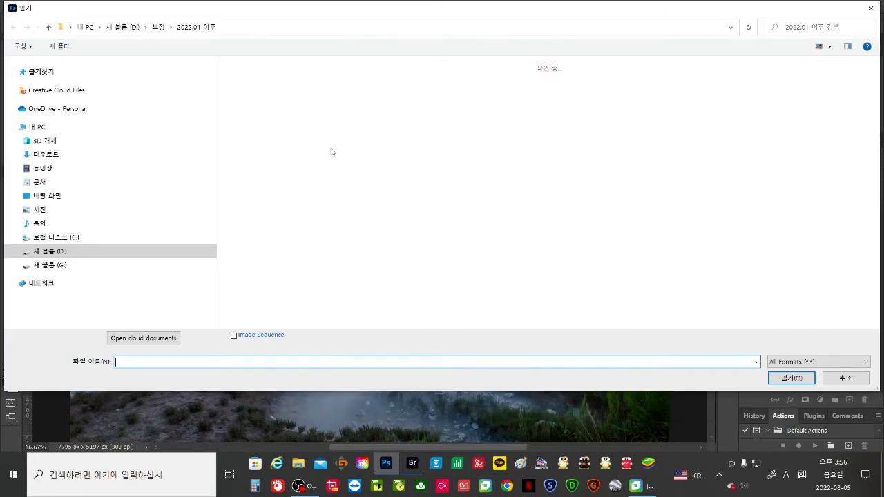
left_click(15, 253)
scroll(143, 253, "down", 2)
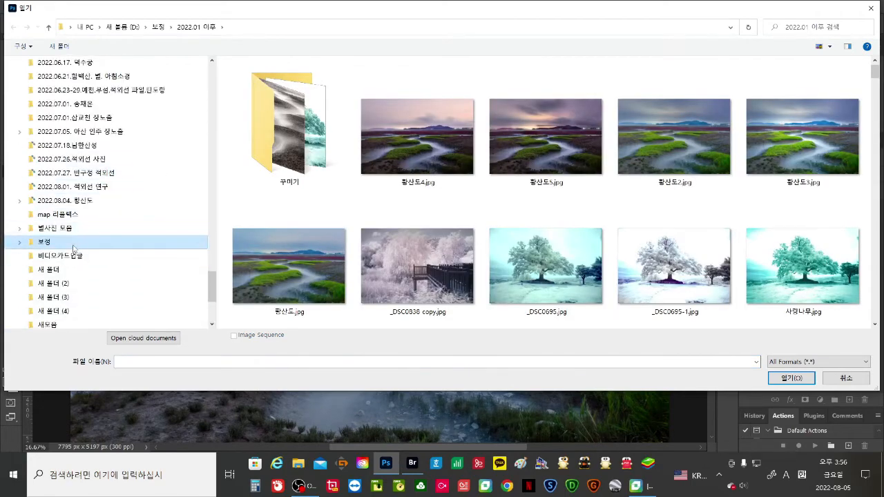
left_click(73, 202)
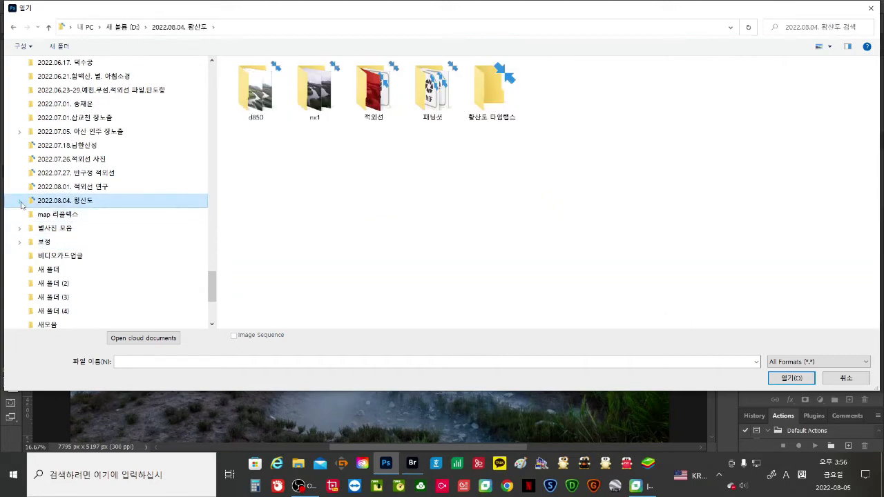
left_click(19, 201)
left_click(43, 215)
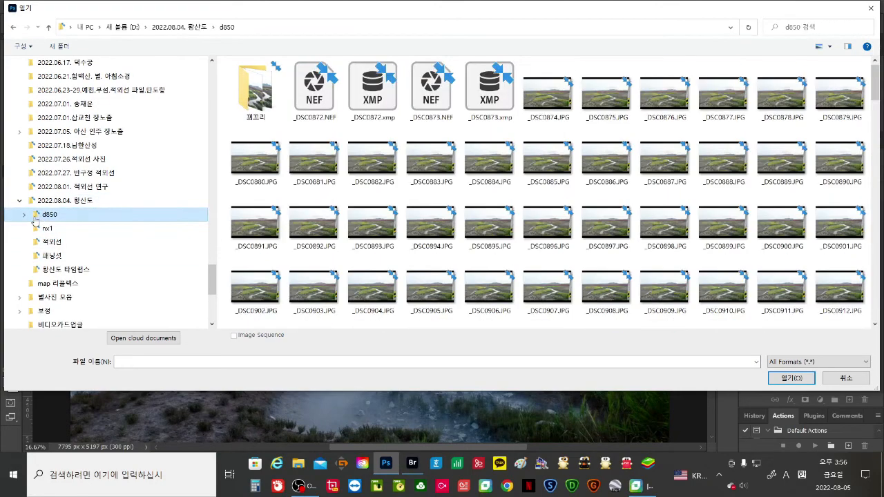
left_click(59, 230)
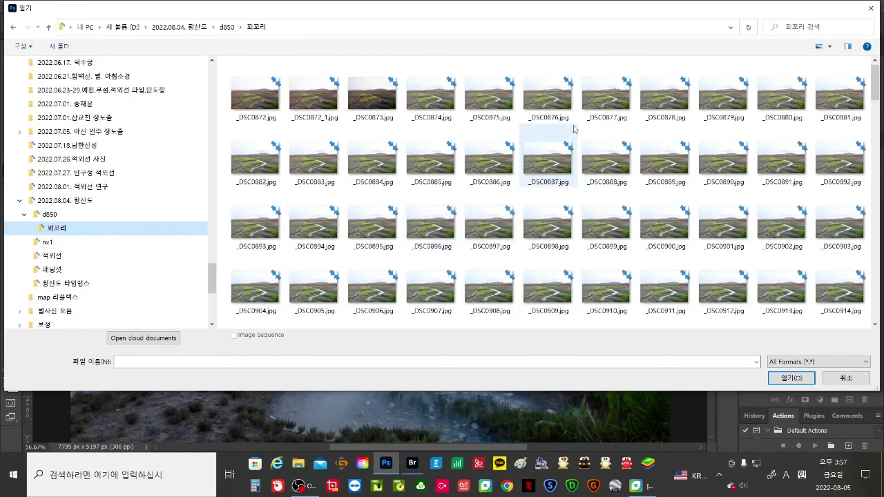
Step: Open the photos as an image sequence starting from _DSC0872.jpg
left_click(247, 103)
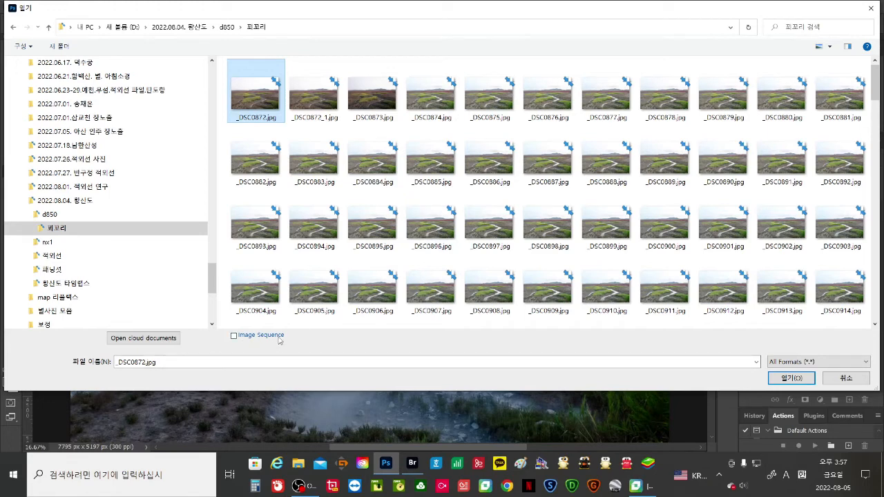
key("alt+shift")
left_click(234, 336)
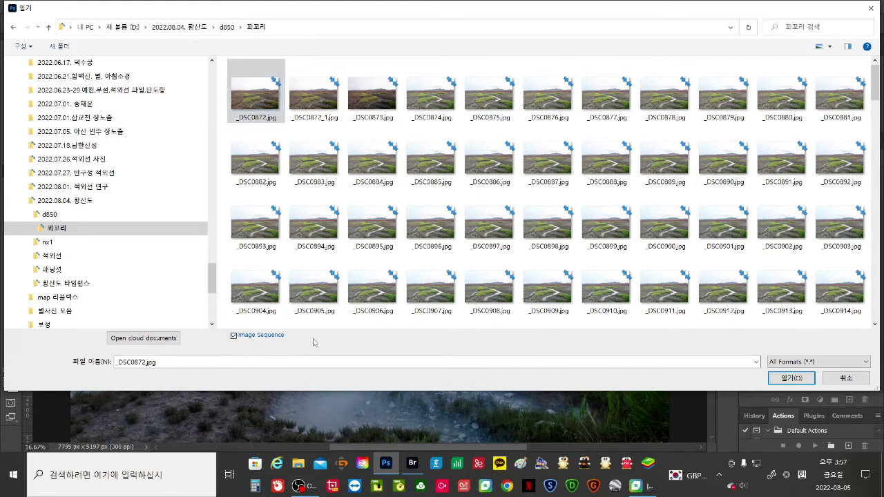
left_click(789, 378)
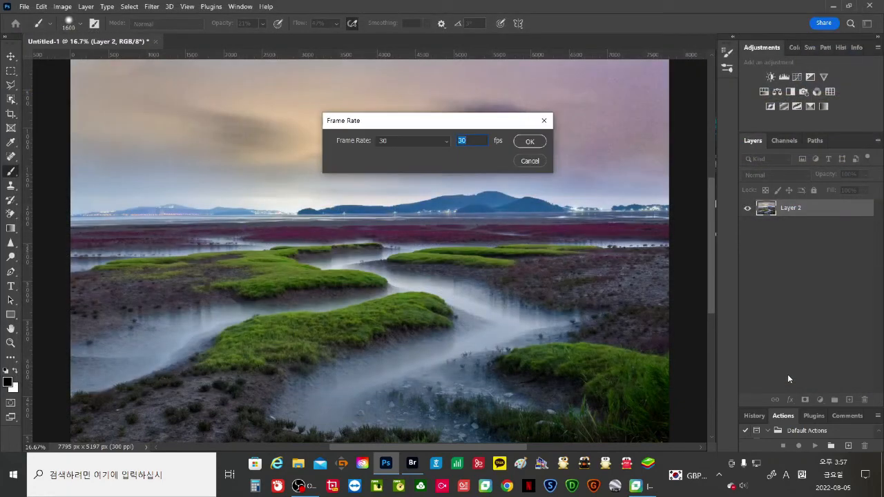
Step: Set the image sequence's frame rate to 29.97 fps and create the video document
left_click(445, 140)
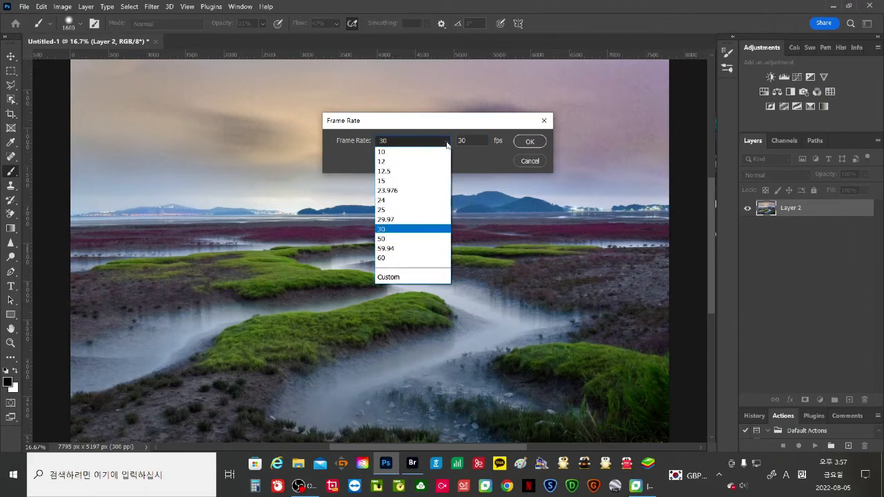
left_click(434, 220)
left_click(445, 144)
left_click(397, 230)
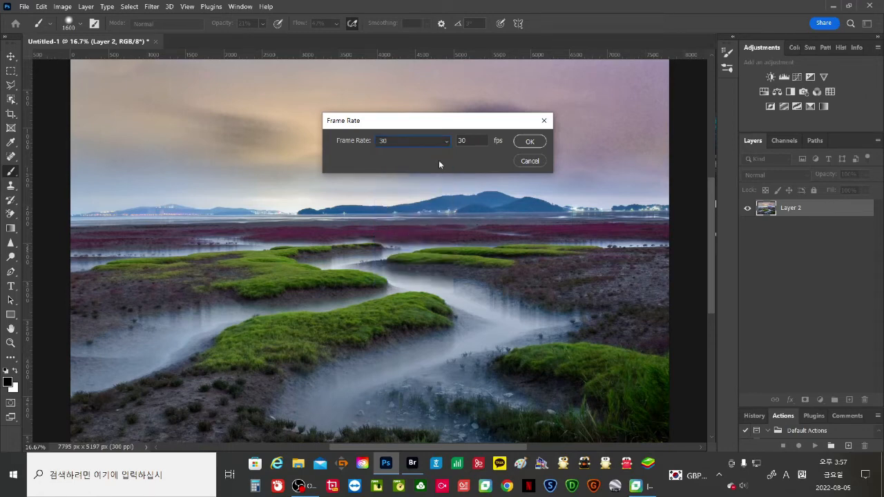
left_click(446, 141)
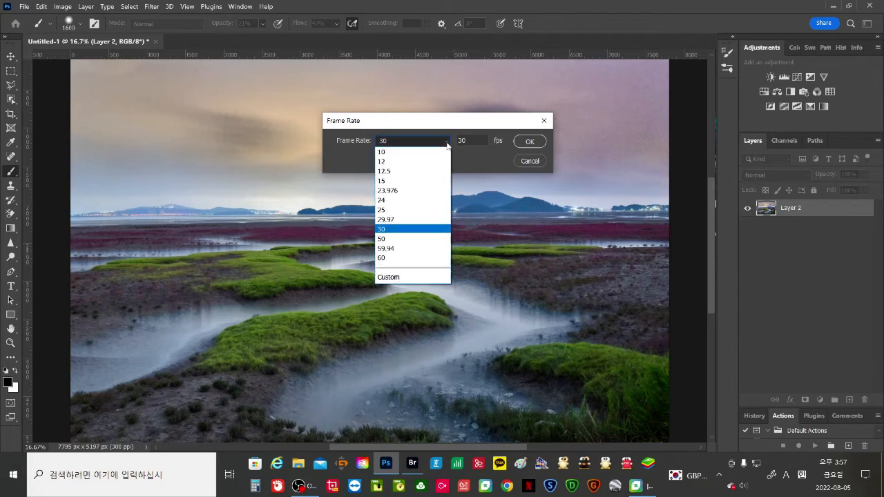
left_click(418, 223)
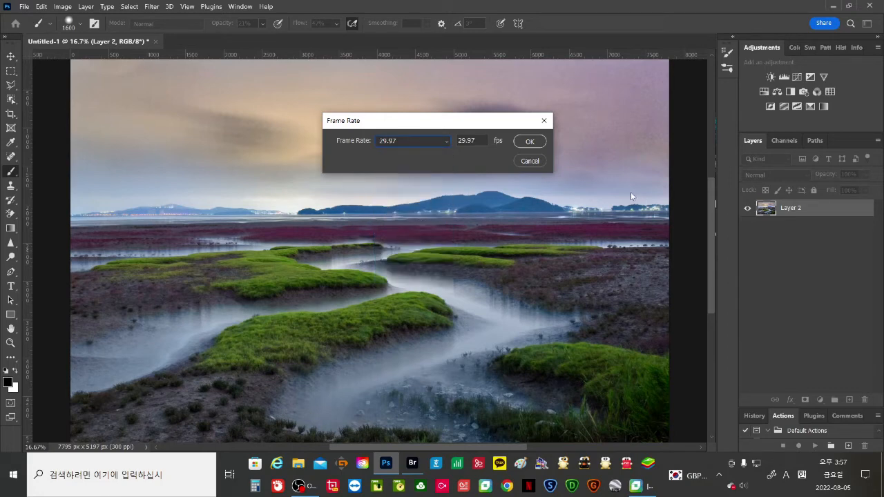
left_click(529, 145)
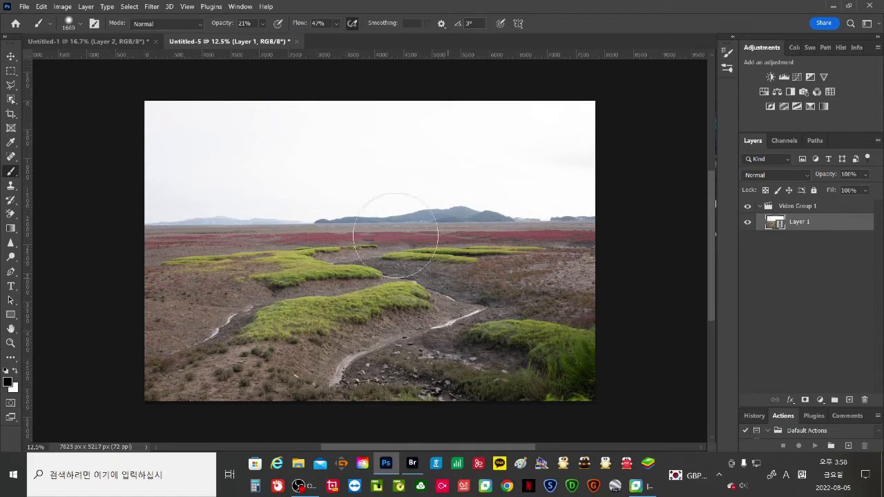
Step: Display the Timeline for the new video document and bring its video and audio tracks into view
left_click(241, 9)
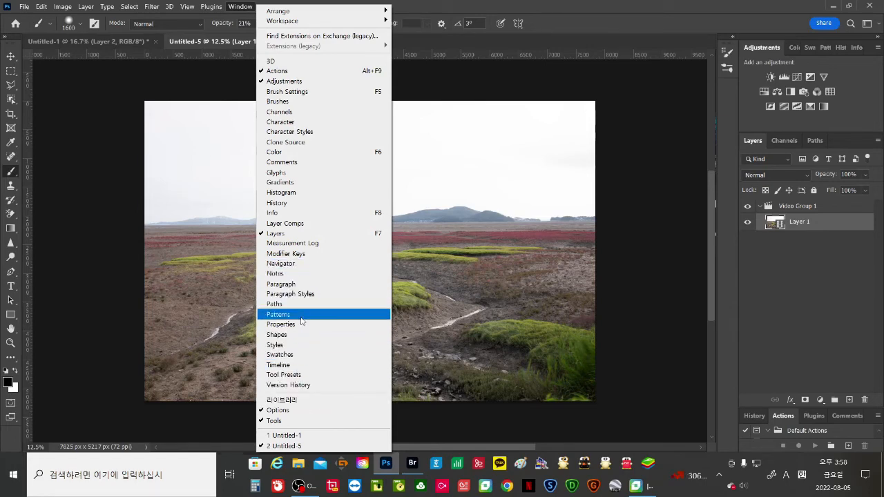
left_click(298, 366)
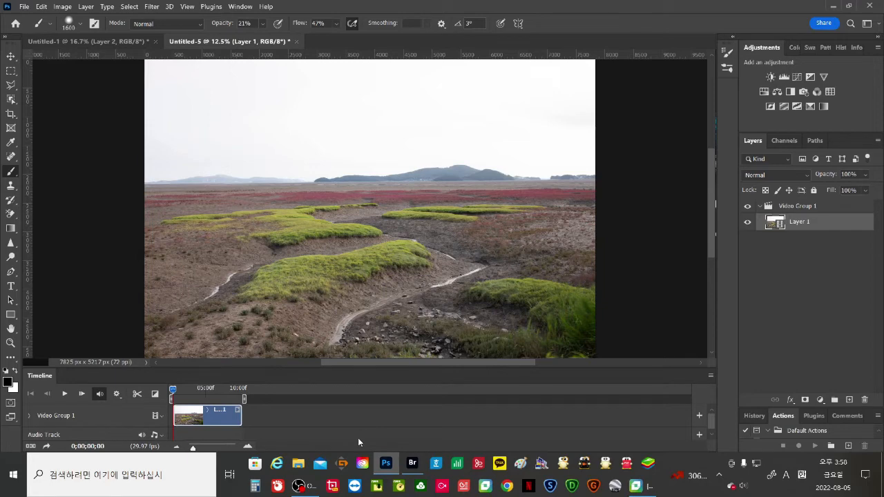
scroll(357, 437, "down", 1)
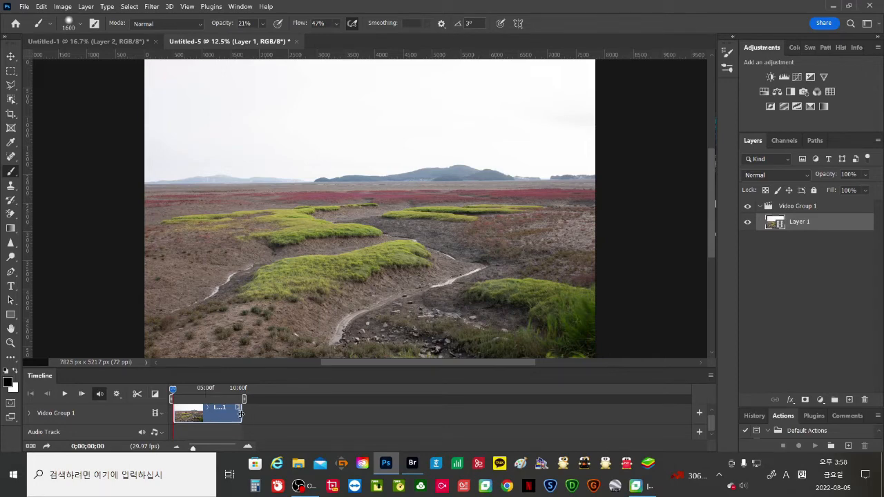
left_click_drag(240, 413, 388, 413)
left_click(699, 415)
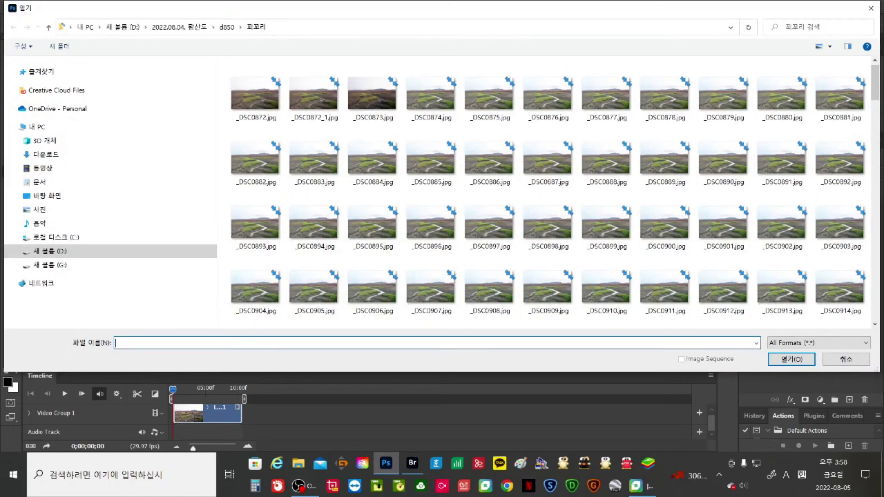
key("Escape")
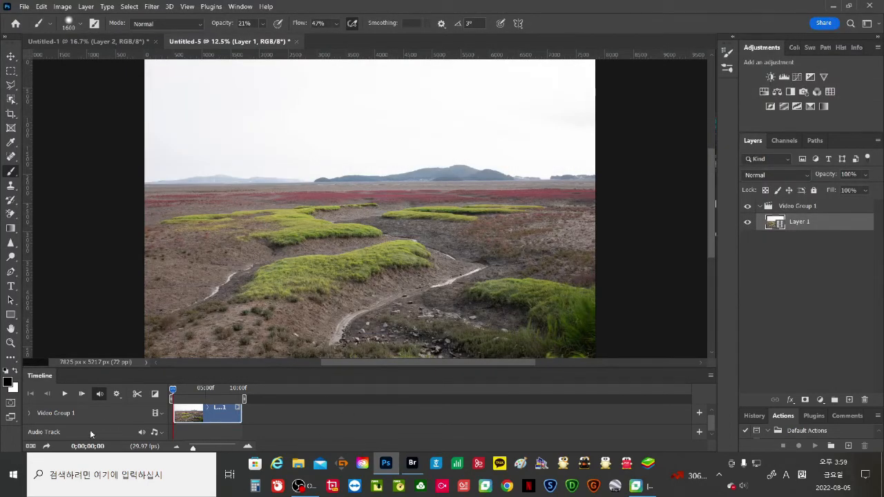
Step: Add "The Shining in Dubai - Unicorn Heads.mp3" from the desktop's 배경음악 folder to the audio track
left_click(161, 434)
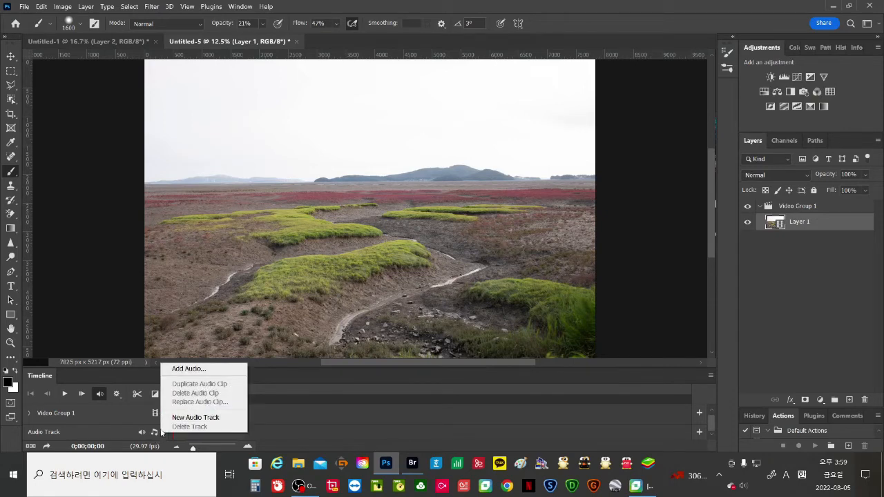
left_click(211, 373)
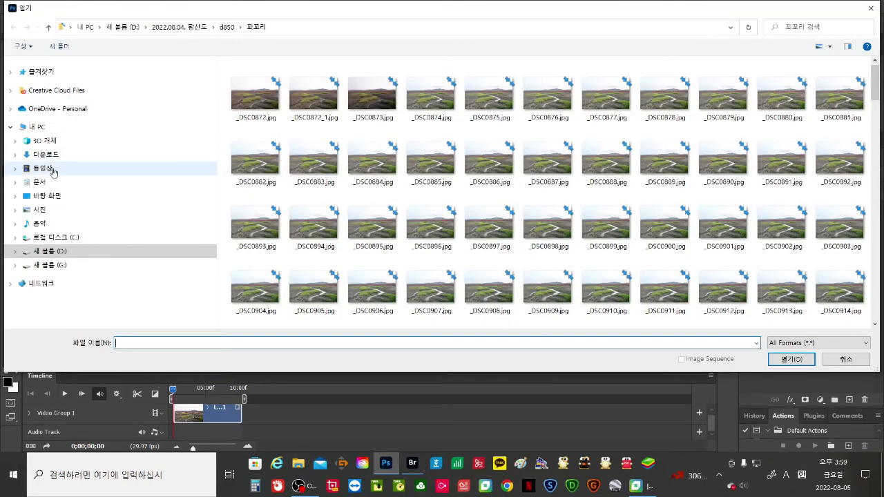
left_click(60, 197)
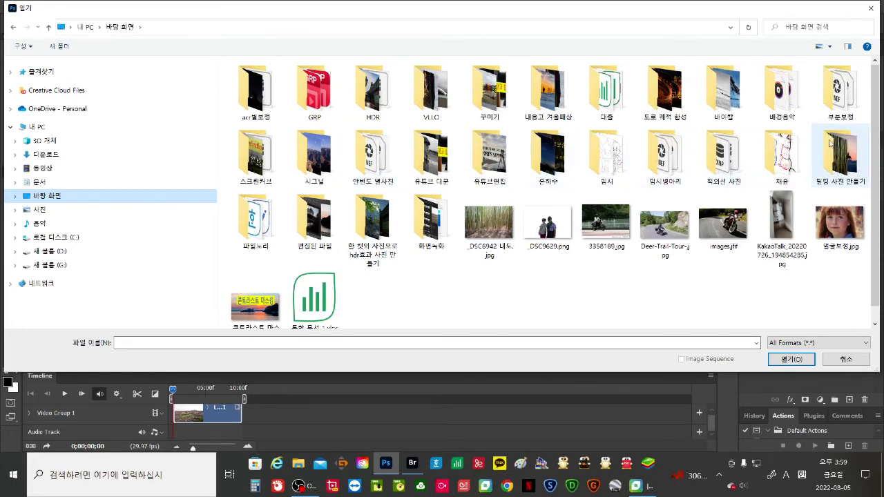
double_click(780, 96)
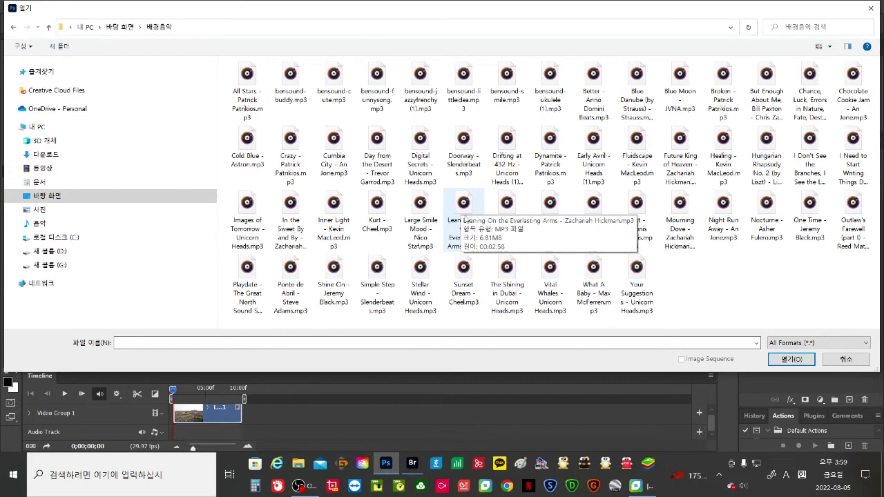
left_click(516, 297)
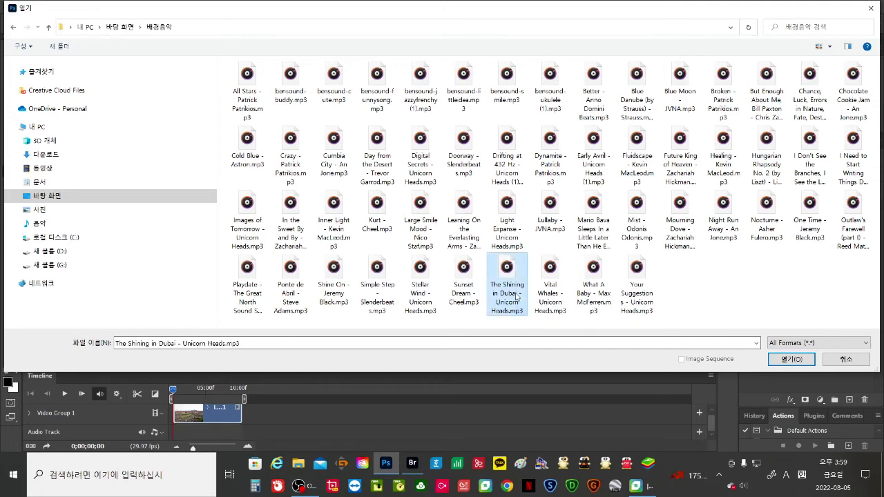
left_click(791, 359)
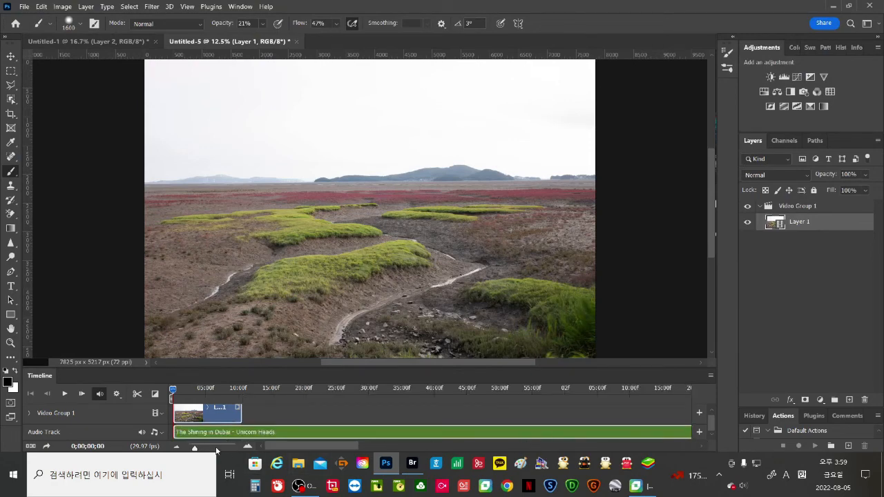
Step: Trim the end of the audio clip so it ends together with the video clip
left_click_drag(331, 446, 655, 445)
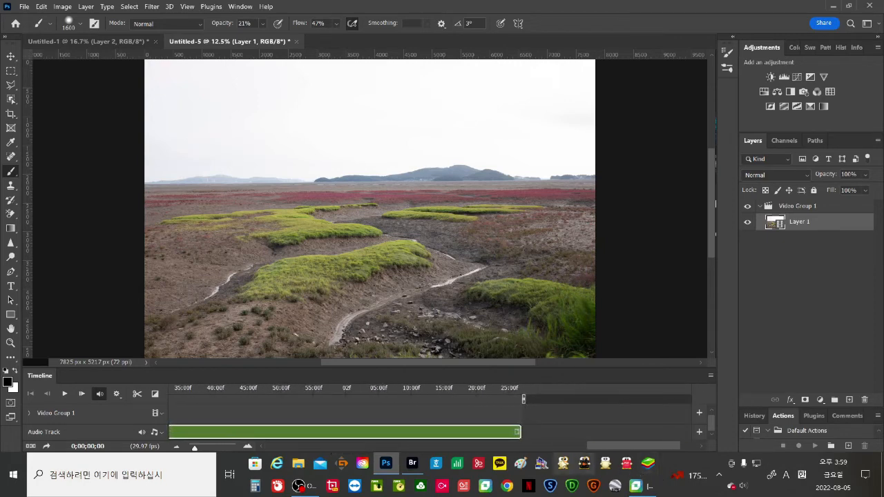
left_click_drag(519, 431, 237, 437)
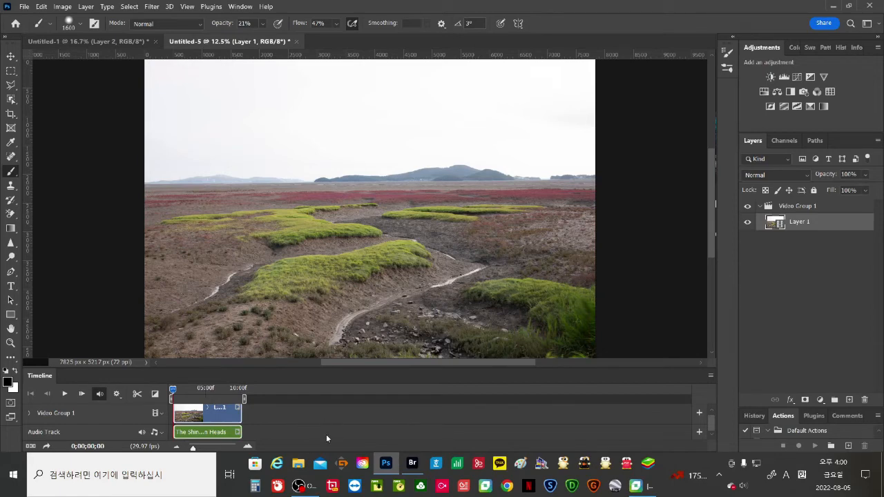
left_click(63, 7)
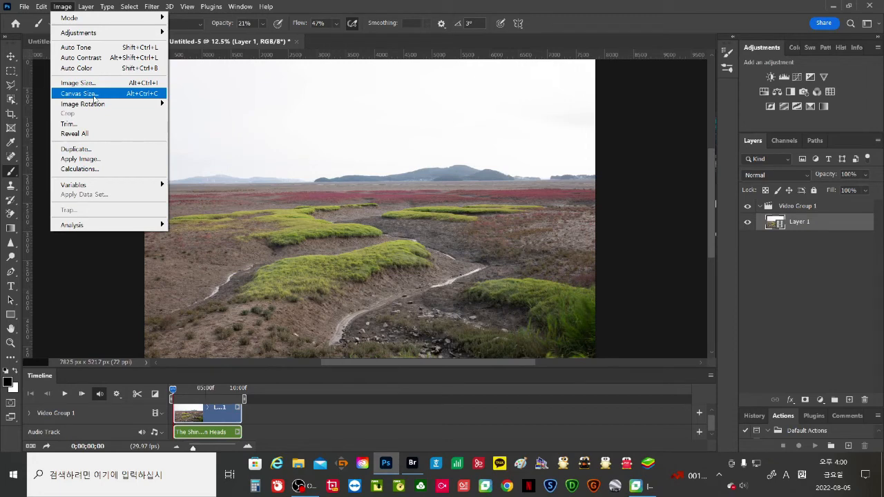
left_click(89, 278)
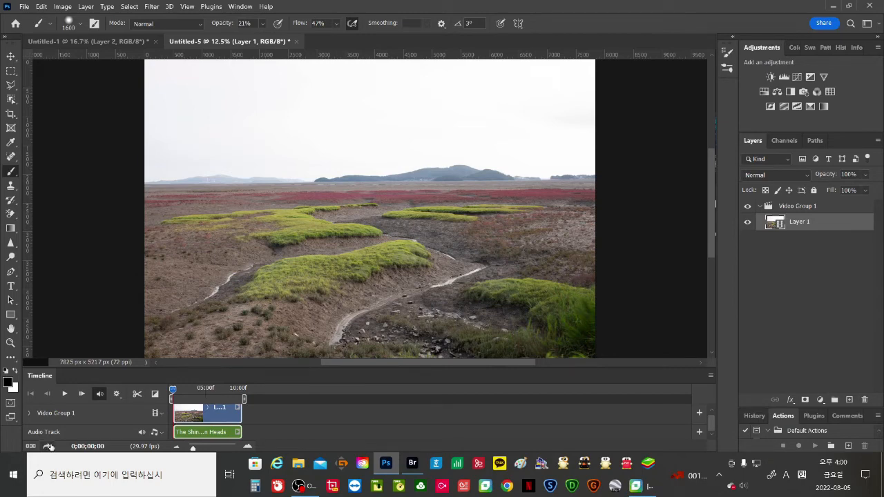
Step: Open the video render settings, try the Custom output size, and set the size back to HDTV 1080p
left_click(49, 445)
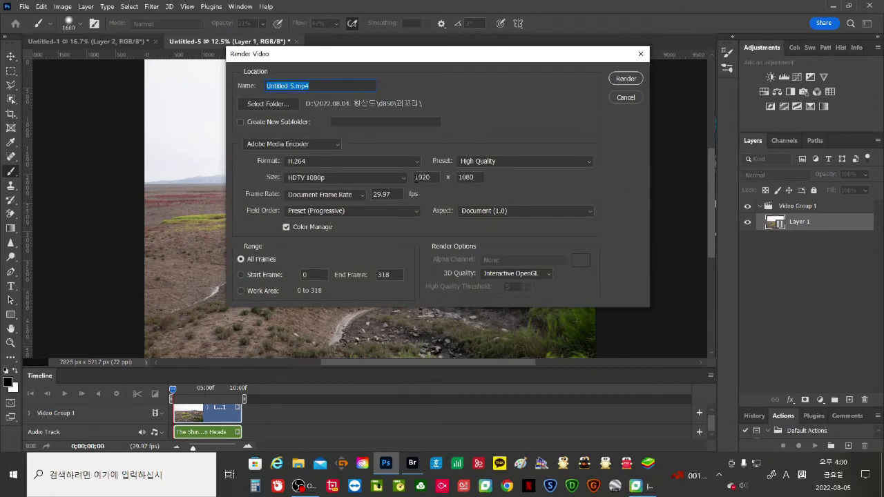
left_click(404, 179)
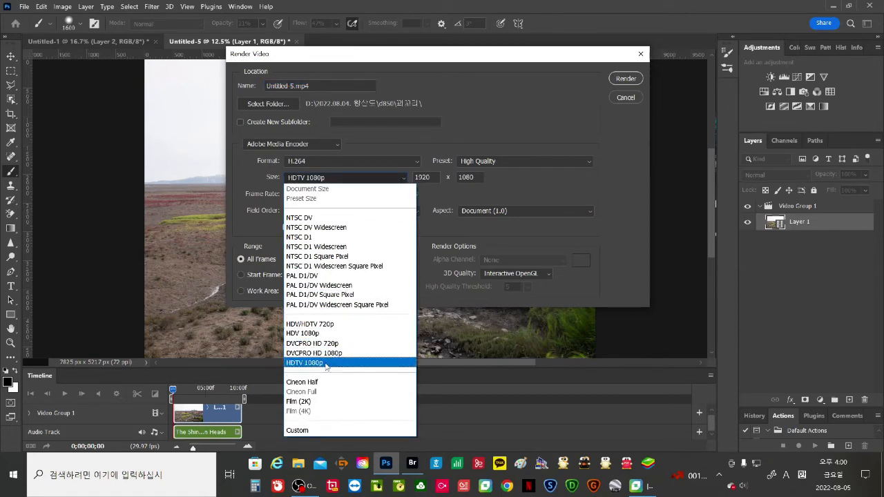
left_click(333, 430)
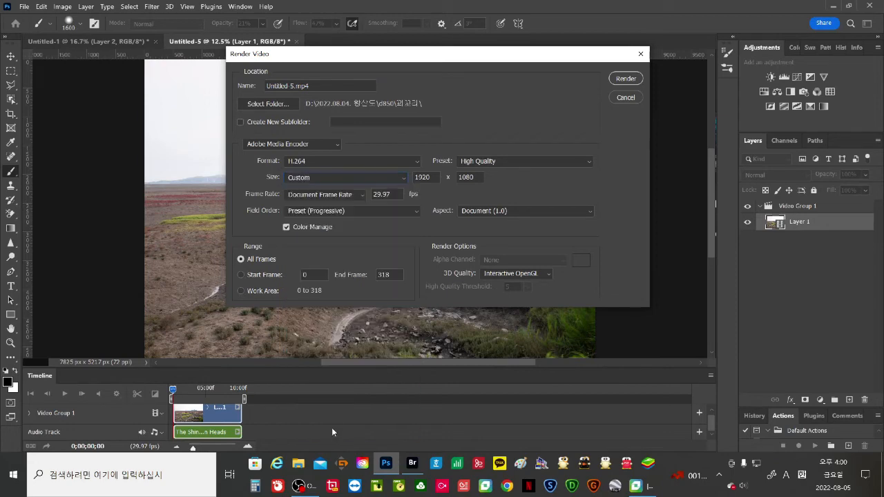
double_click(423, 178)
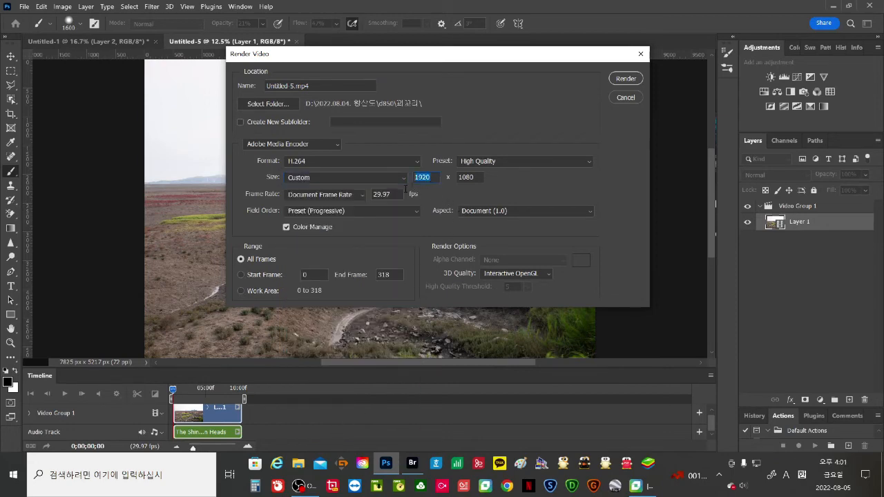
left_click(405, 181)
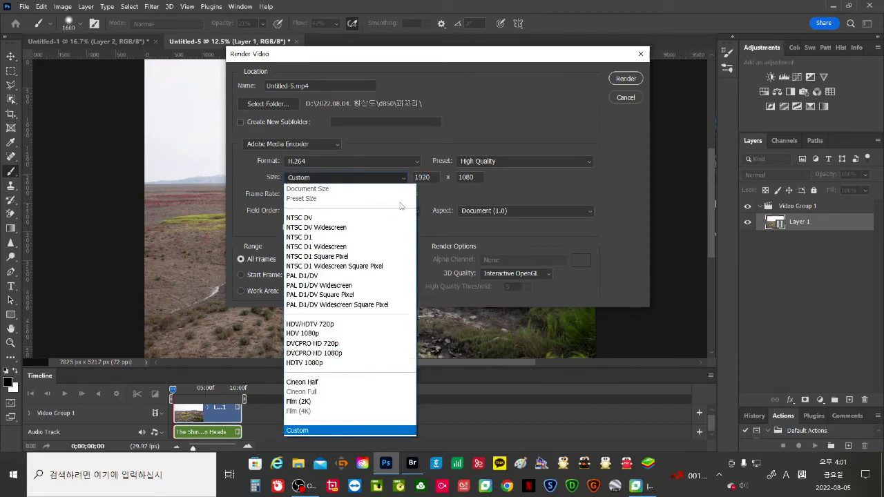
left_click(363, 363)
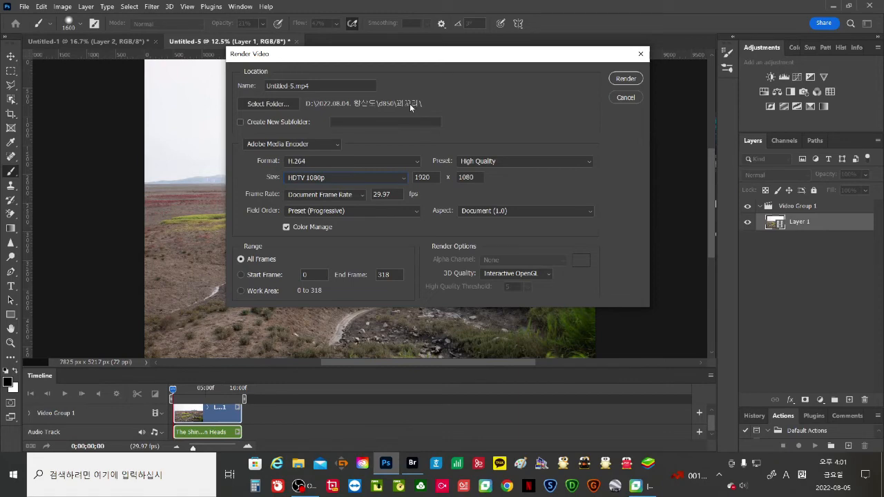
Step: Use the 꾀꼬리 folder as the render destination and render all frames as Untitled-5.mp4 in H.264
left_click(277, 105)
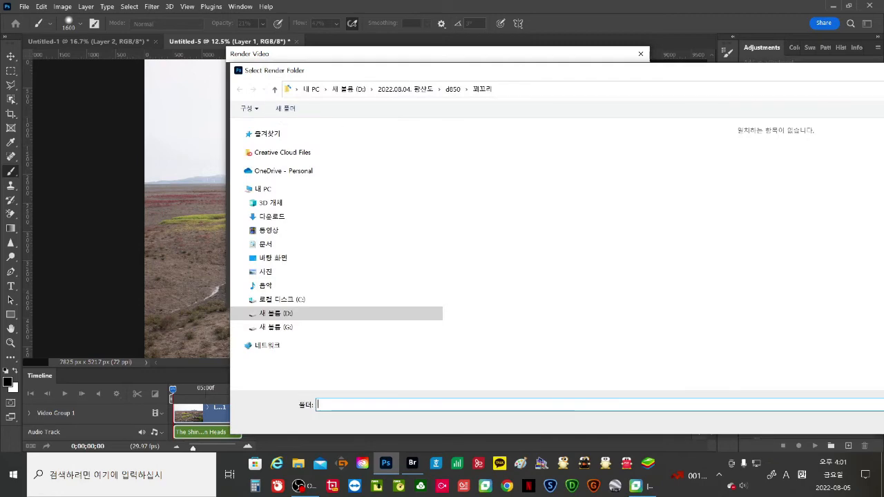
key("Return")
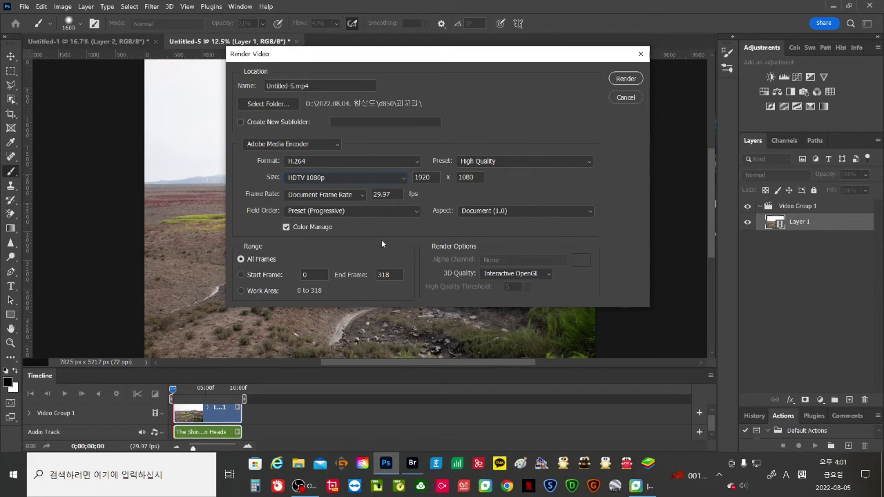
left_click(625, 79)
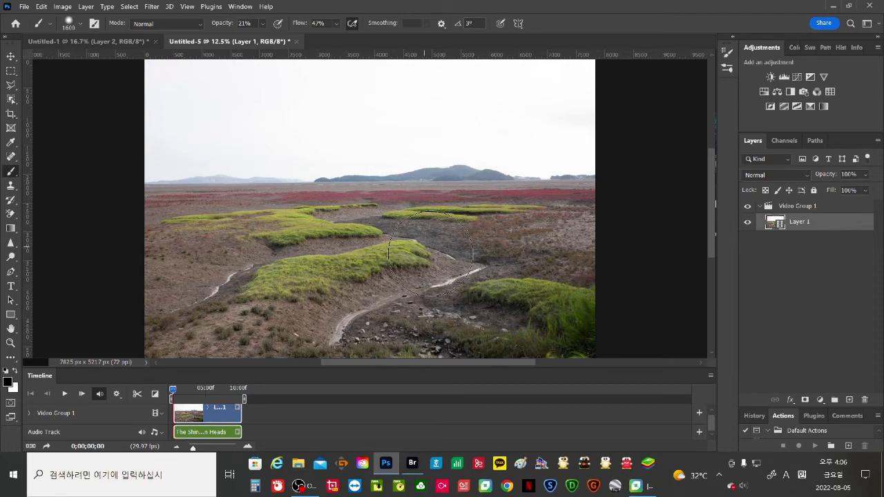
Step: Minimize Photoshop, switch to File Explorer and open the 꾀꼬리 folder inside 2022.08.04. 황산도 > d850 on drive D
left_click(834, 10)
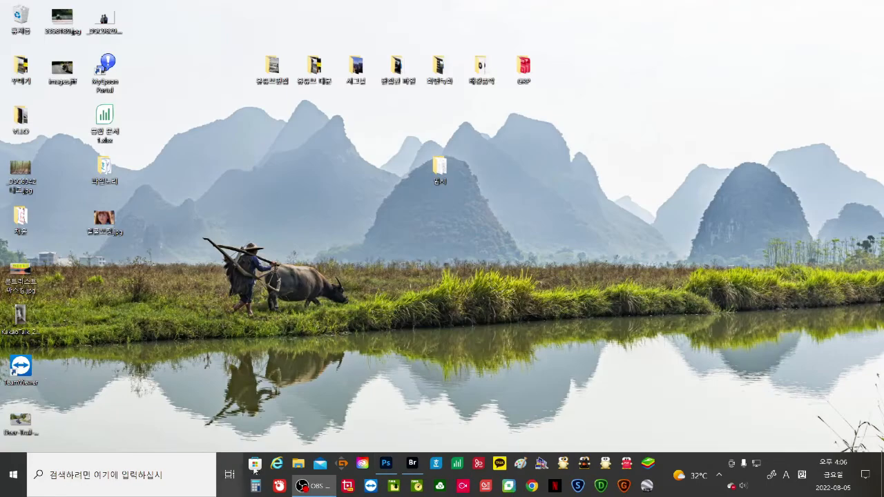
left_click(297, 464)
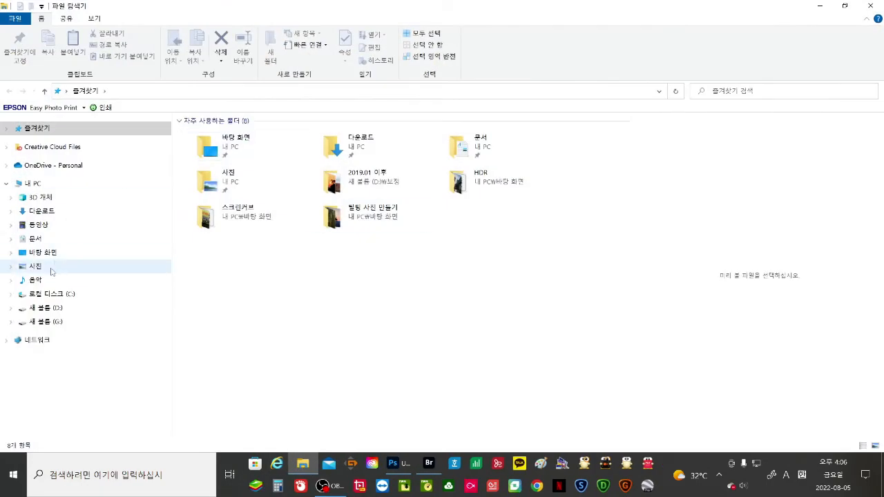
left_click(46, 314)
scroll(76, 324, "down", 10)
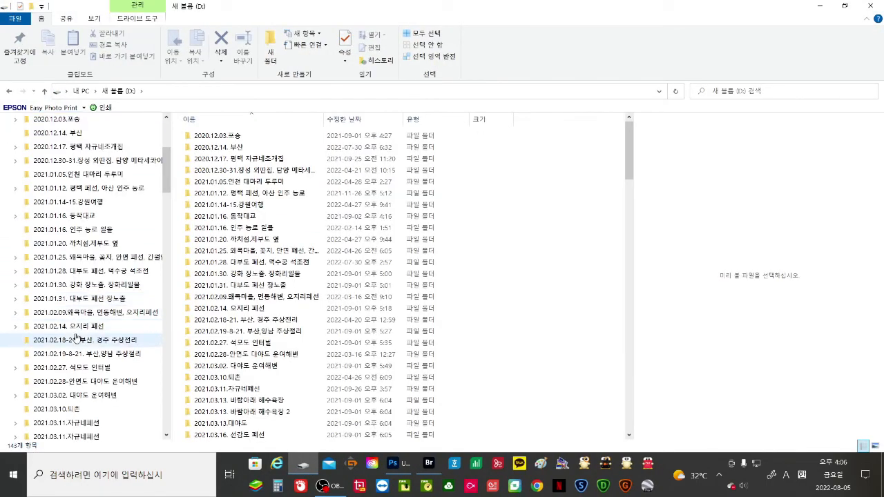
scroll(78, 338, "down", 10)
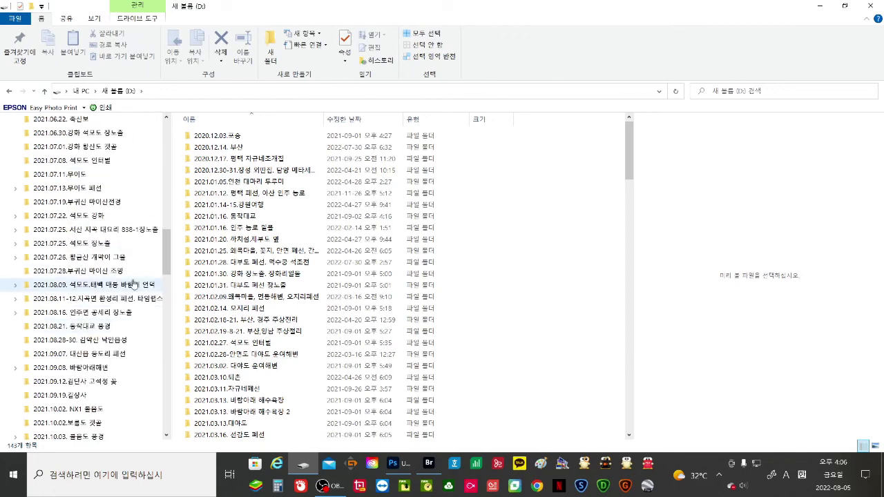
scroll(166, 376, "down", 1)
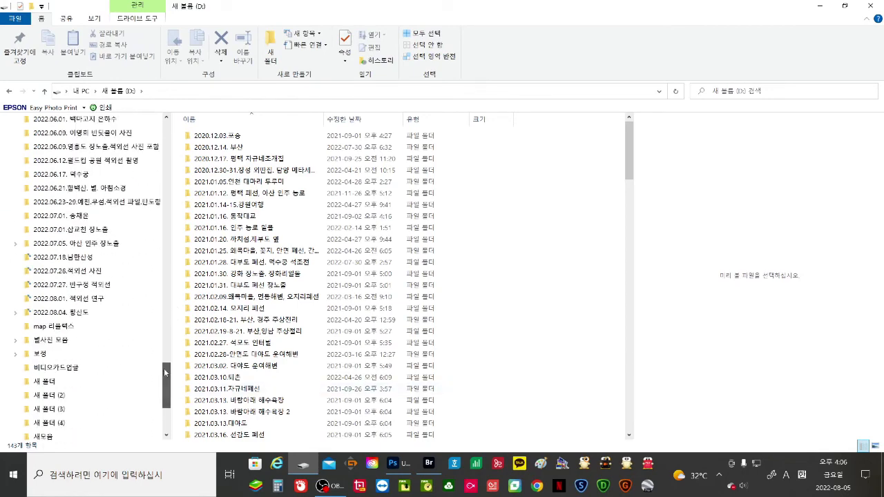
left_click(25, 314)
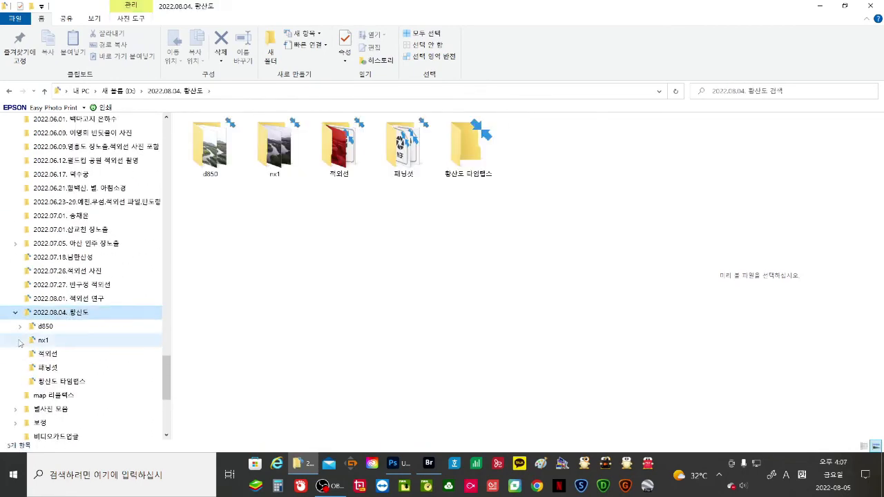
left_click(20, 326)
left_click(52, 341)
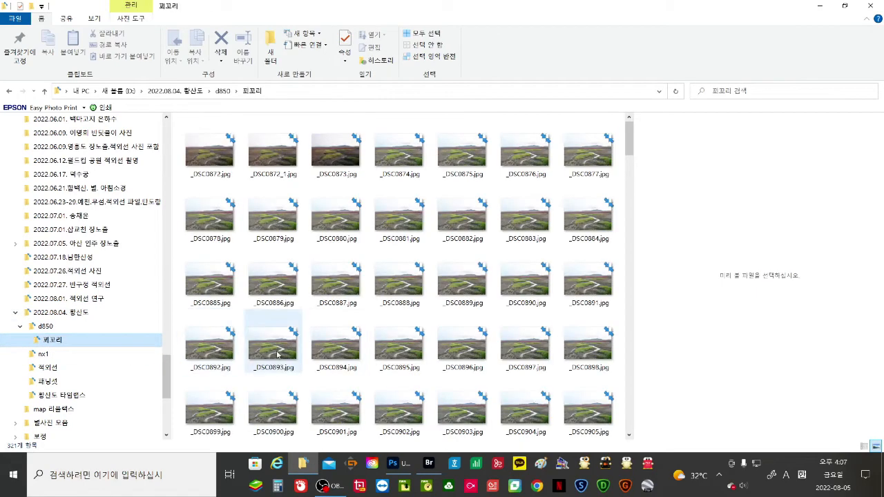
Step: Find the rendered Untitled-5.mp4 among the sequence photos, play it to check the time-lapse, and close the player
scroll(445, 269, "down", 5)
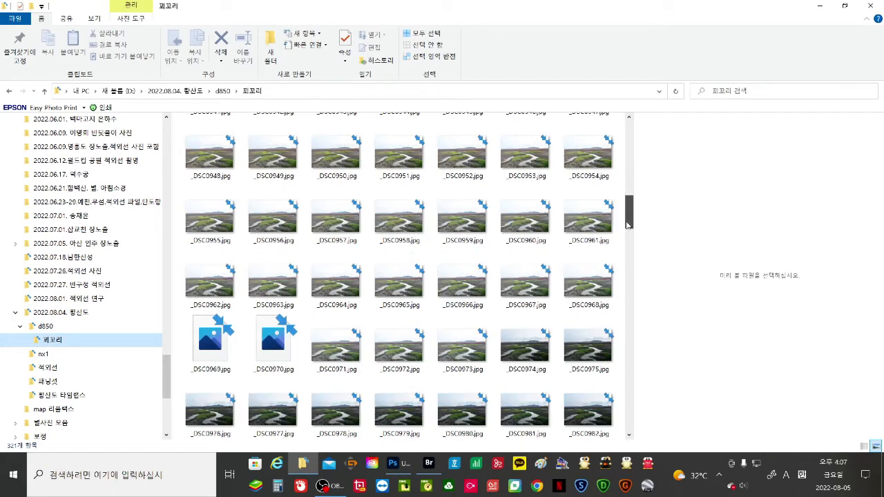
left_click_drag(629, 216, 635, 433)
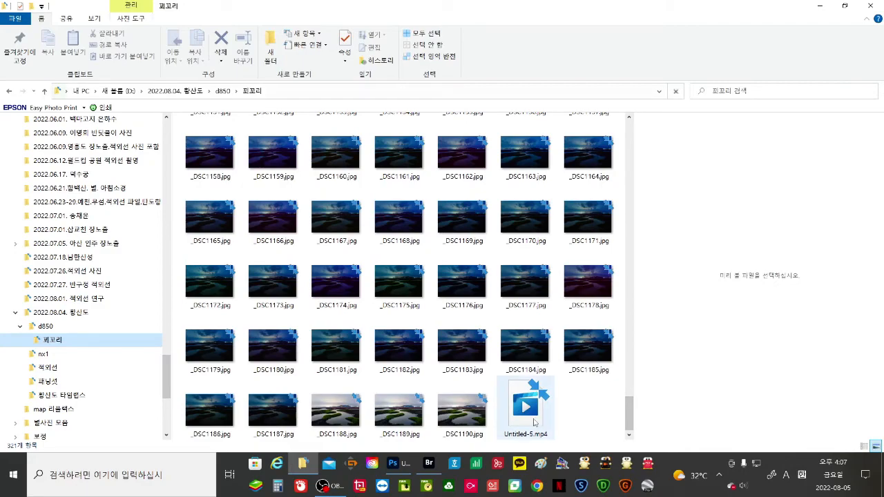
double_click(528, 414)
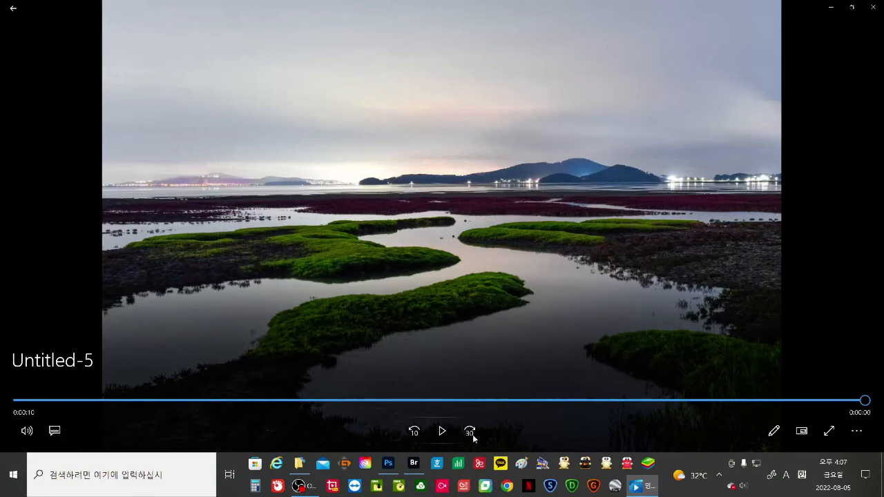
left_click(443, 431)
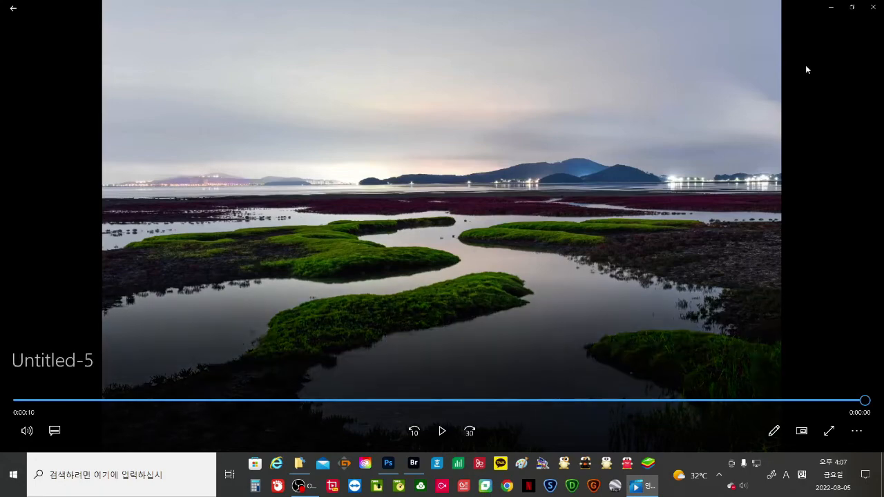
left_click(872, 7)
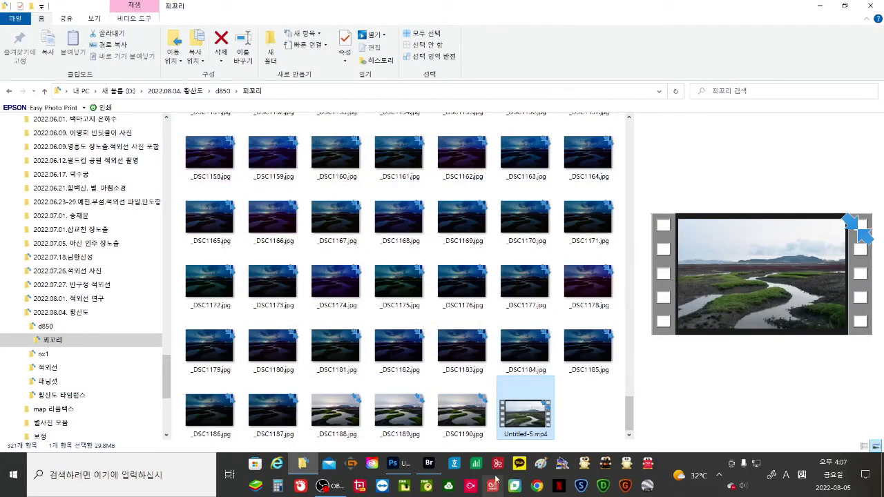
Step: Switch to Photoshop and, for opening another file, browse to the nx1 folder inside 2022.08.04. 황산도 on drive D
left_click(394, 463)
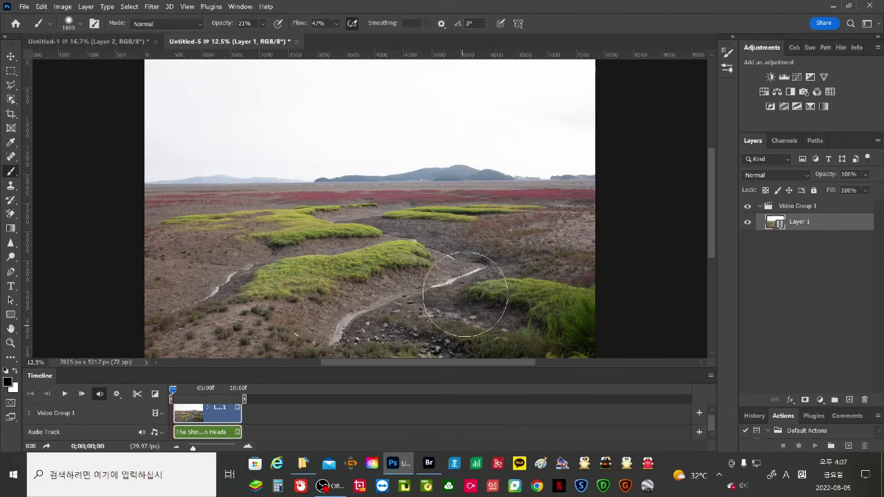
left_click(24, 7)
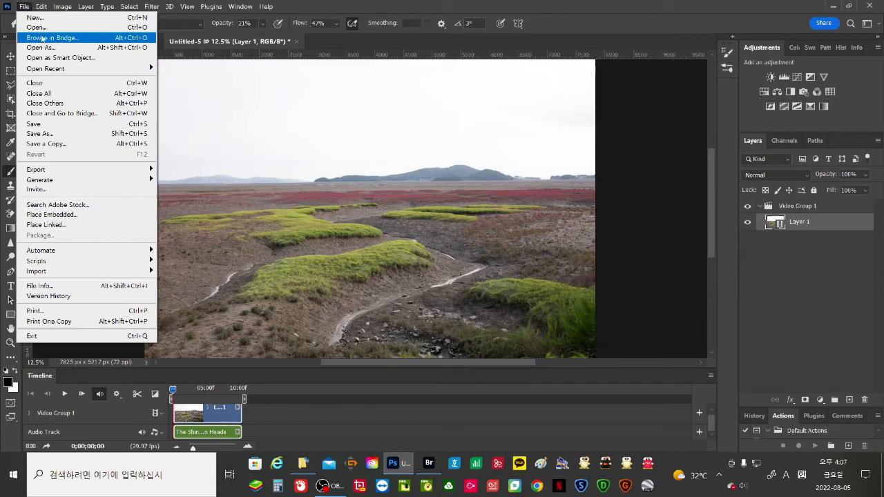
left_click(102, 46)
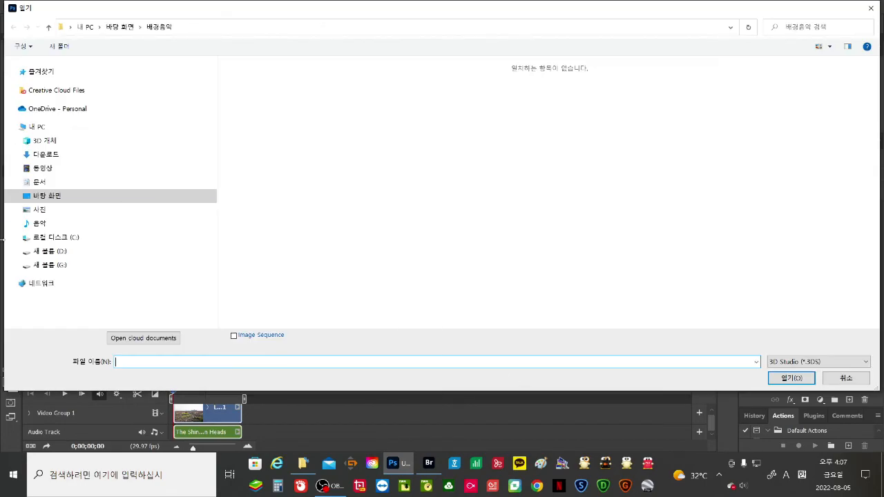
left_click(59, 253)
scroll(109, 264, "down", 3)
scroll(109, 265, "down", 10)
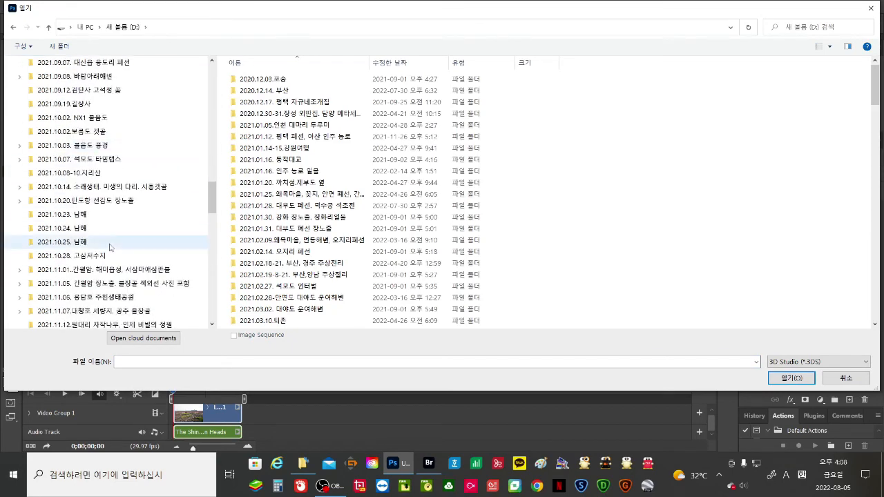
scroll(109, 246, "down", 4)
left_click_drag(213, 220, 212, 292)
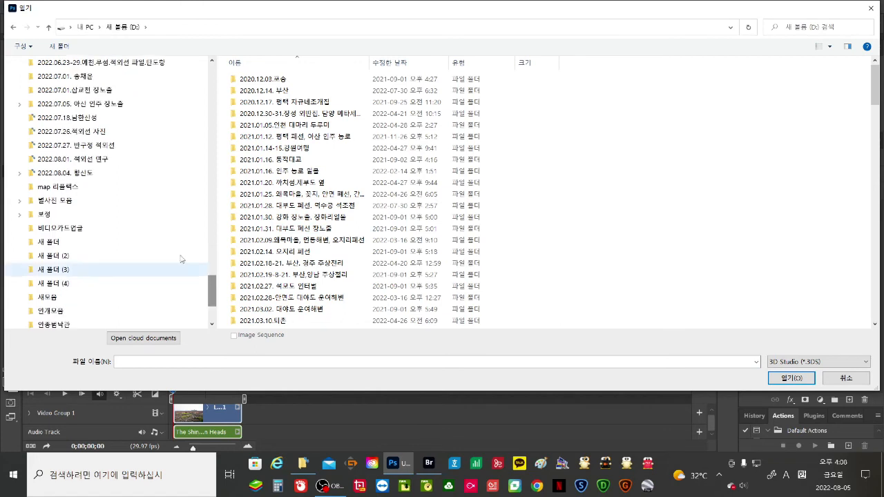
left_click(66, 174)
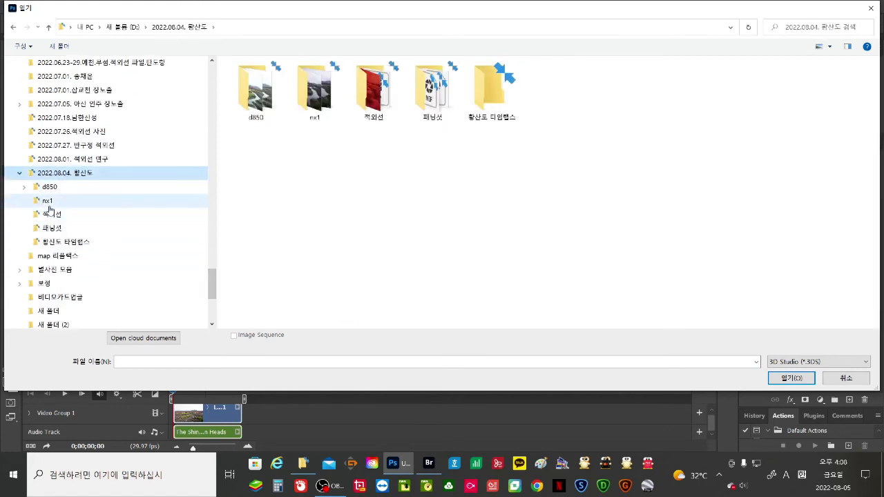
left_click(48, 203)
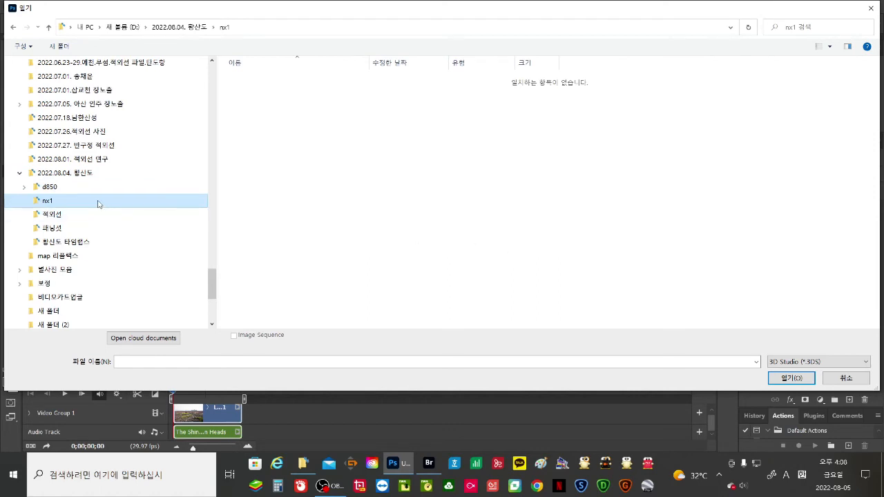
Step: Filter the nx1 folder's files to the JPEG format and show them as medium icons
left_click(866, 363)
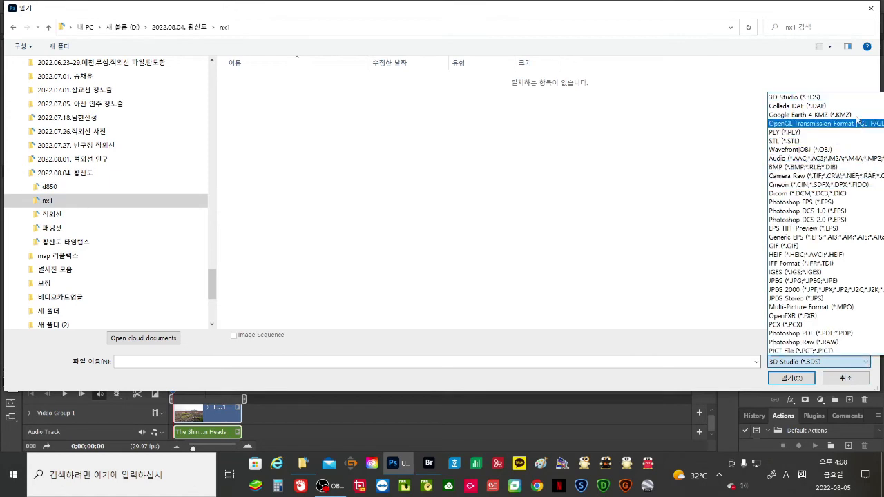
left_click(828, 281)
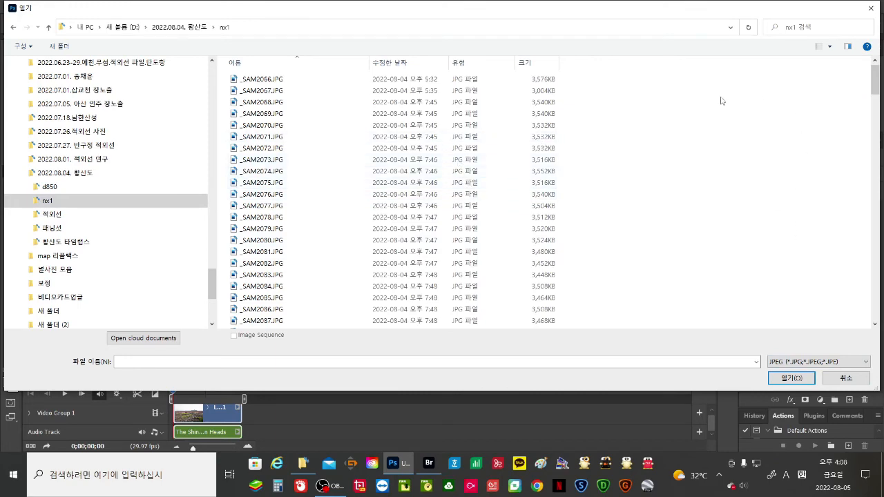
left_click(829, 46)
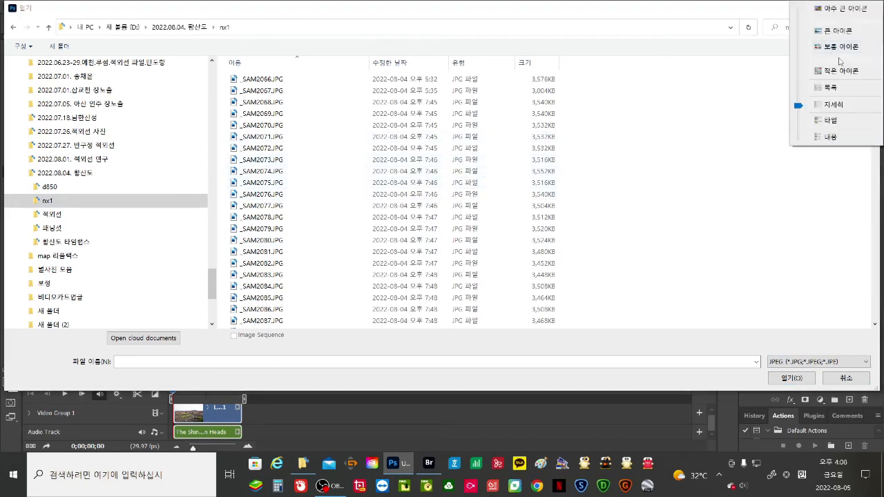
left_click(844, 50)
Step: Open the nx1 photos as an image sequence starting from _SAM2066.JPG at a frame rate of 29.97 fps
left_click(245, 88)
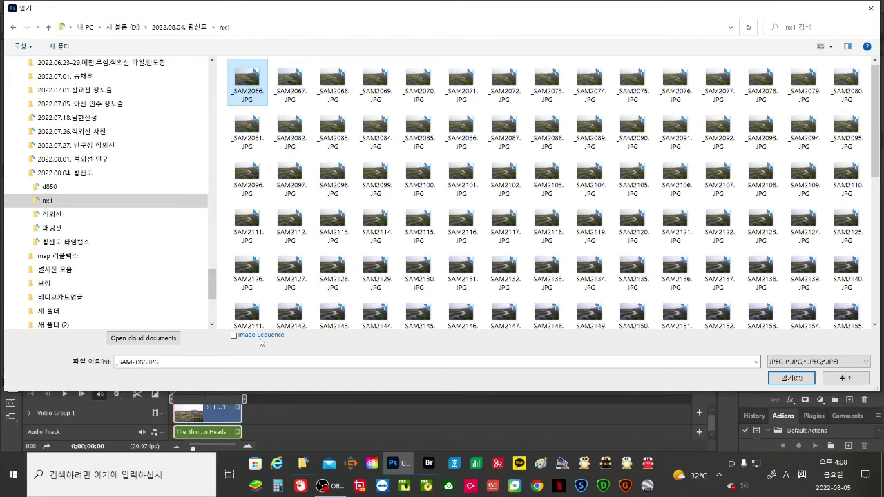
left_click(234, 335)
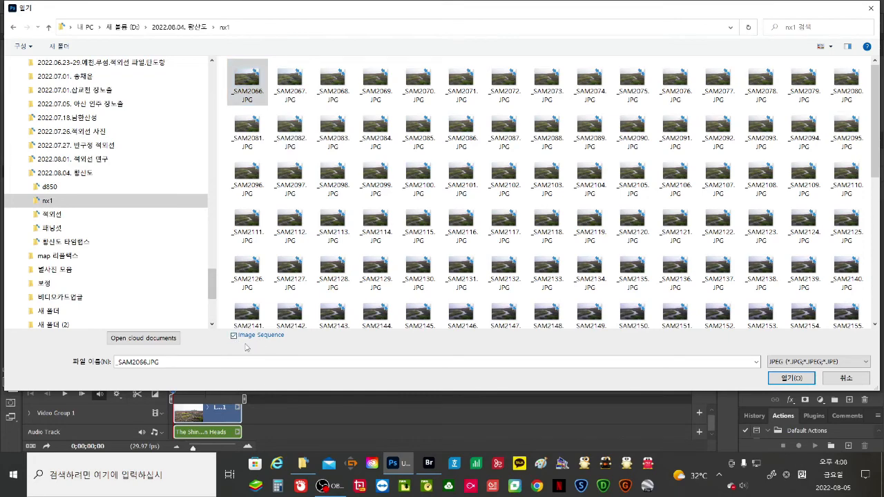
left_click(790, 379)
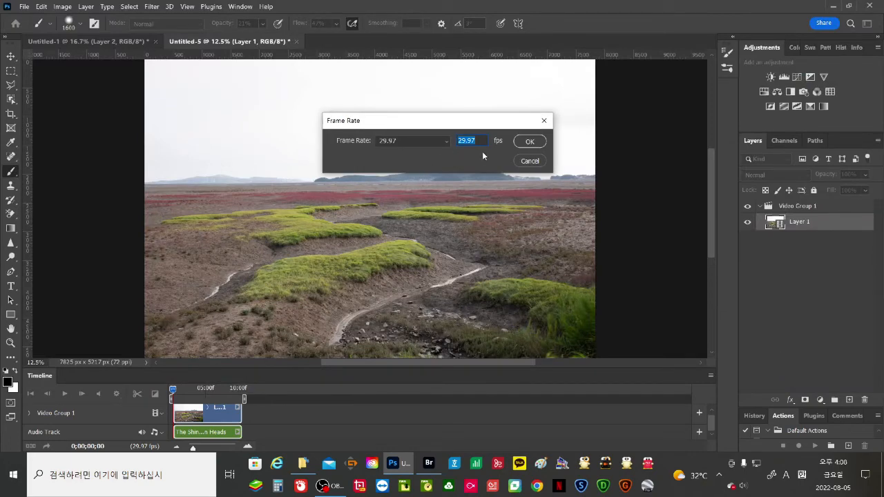
left_click(529, 141)
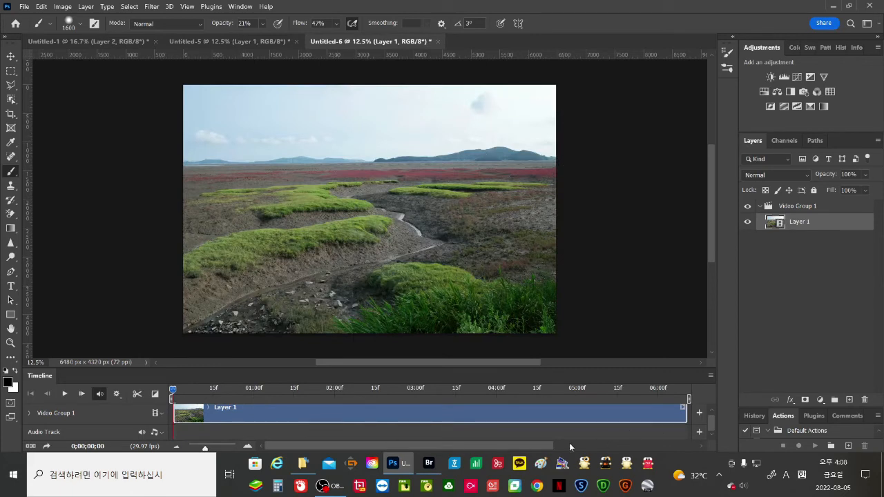
Step: Add the "Broken" MP3 from the desktop's 배경음악 folder to the new sequence's audio track
mouse_move(545, 442)
left_mouse_down()
mouse_move(577, 438)
mouse_move(544, 446)
left_mouse_up()
left_click(158, 433)
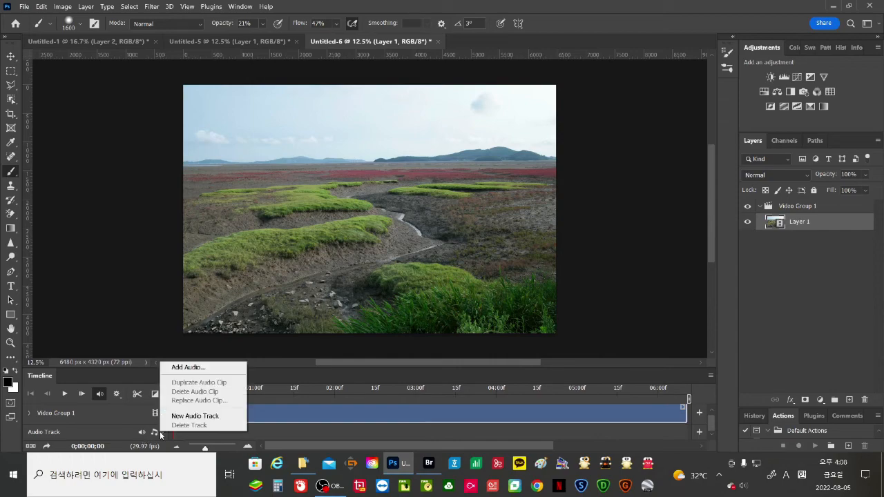
left_click(196, 367)
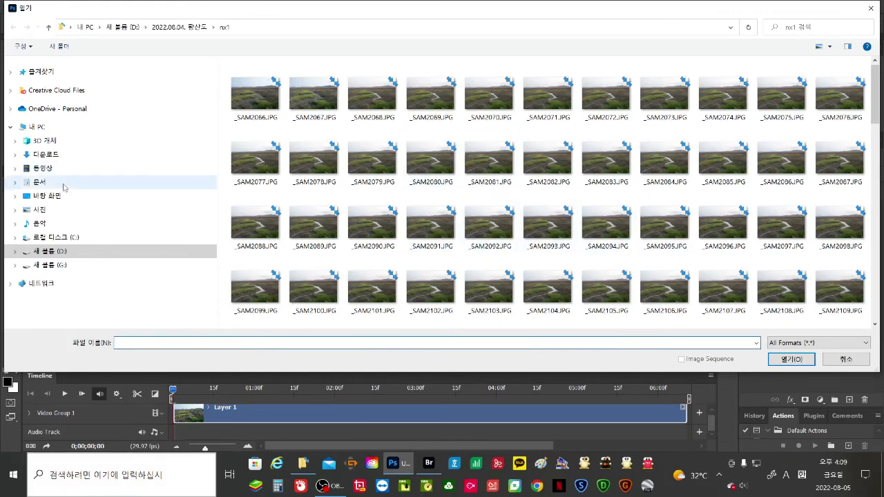
left_click(104, 196)
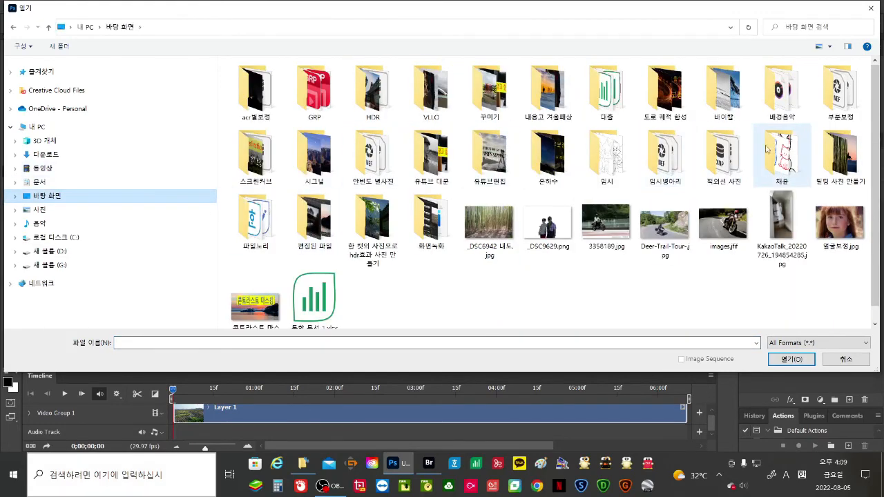
double_click(776, 91)
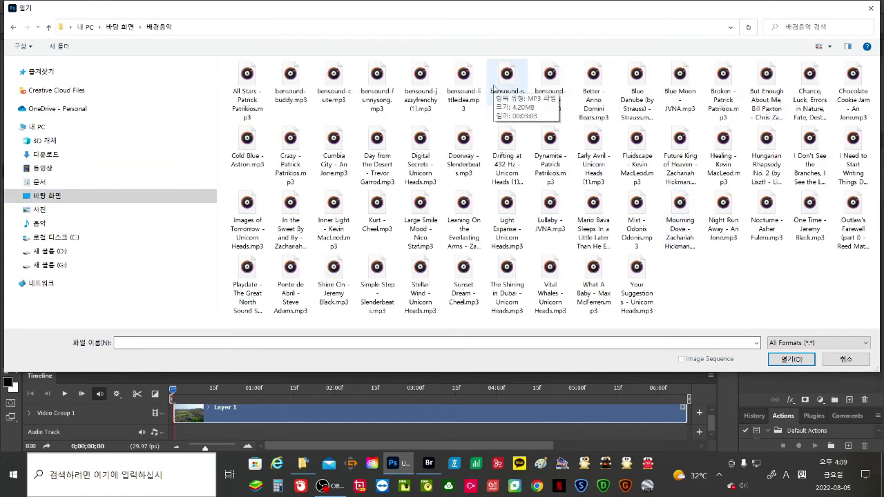
left_click(726, 84)
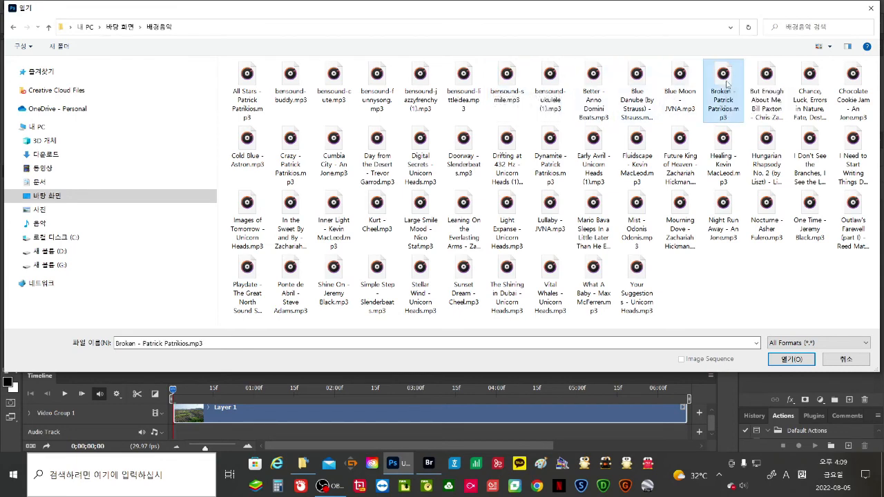
left_click(786, 360)
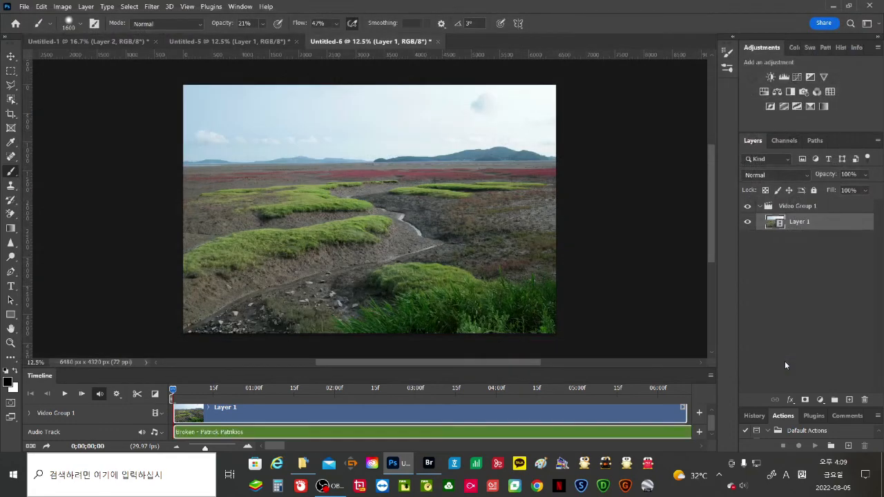
Step: Trim the audio clip to the end of the video clip and render all frames as Untitled-6.mp4 in H.264 at HDTV 1080p
left_click_drag(275, 446, 173, 431)
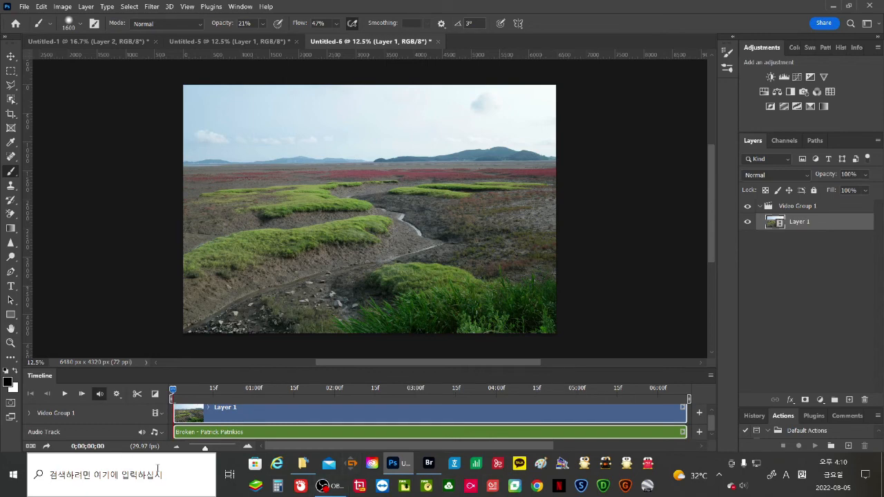
left_click(46, 447)
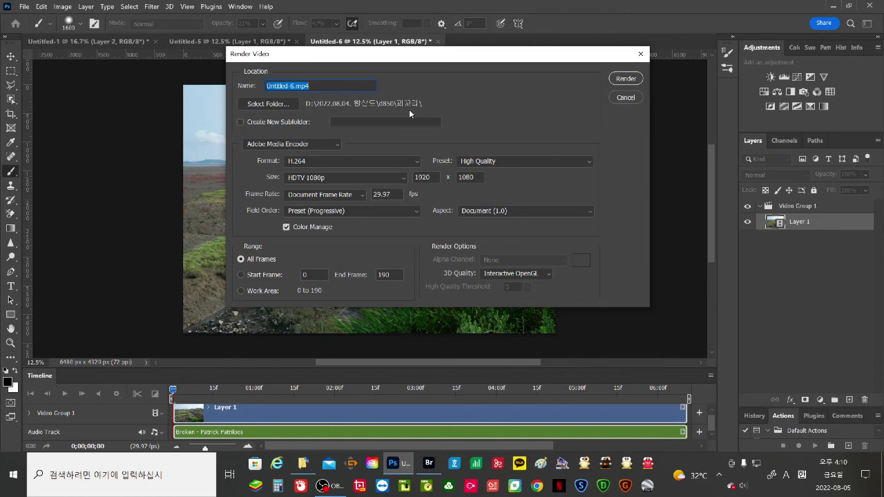
left_click(625, 78)
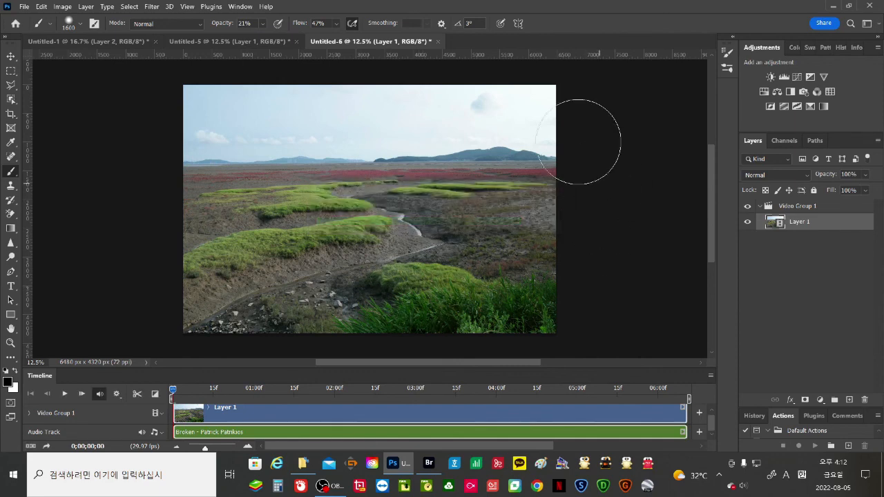
Step: Look over the Untitled-5 and Untitled-6 documents, and play the rendered Untitled-6 video in the media player
left_click(260, 42)
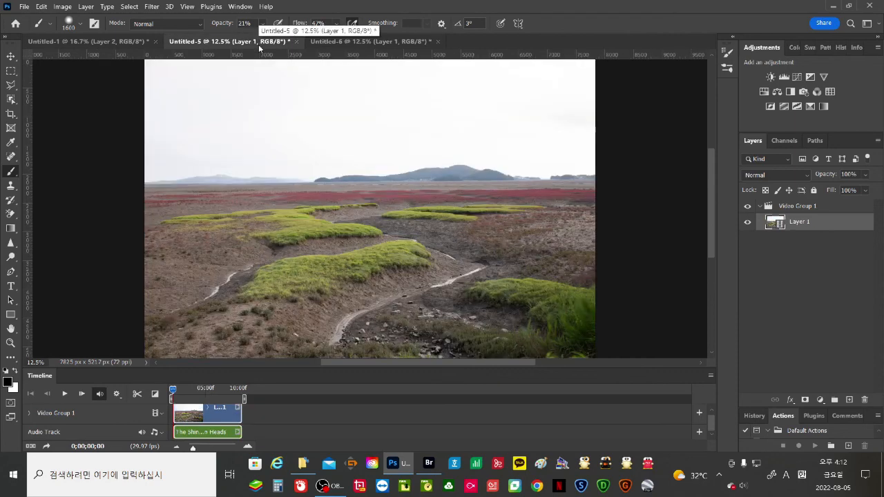
left_click(382, 41)
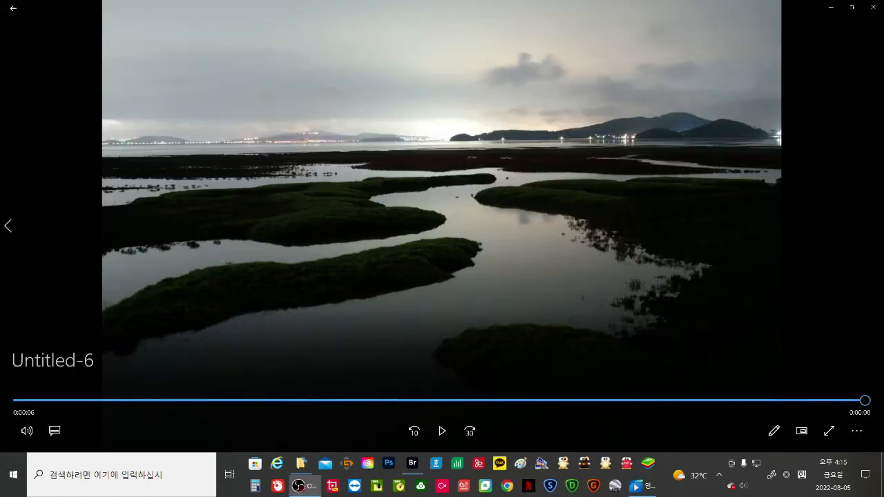
left_click(445, 439)
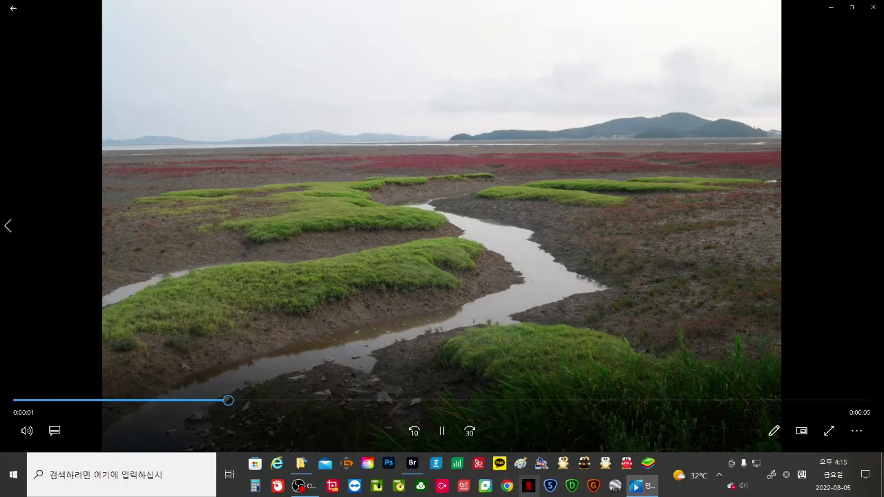